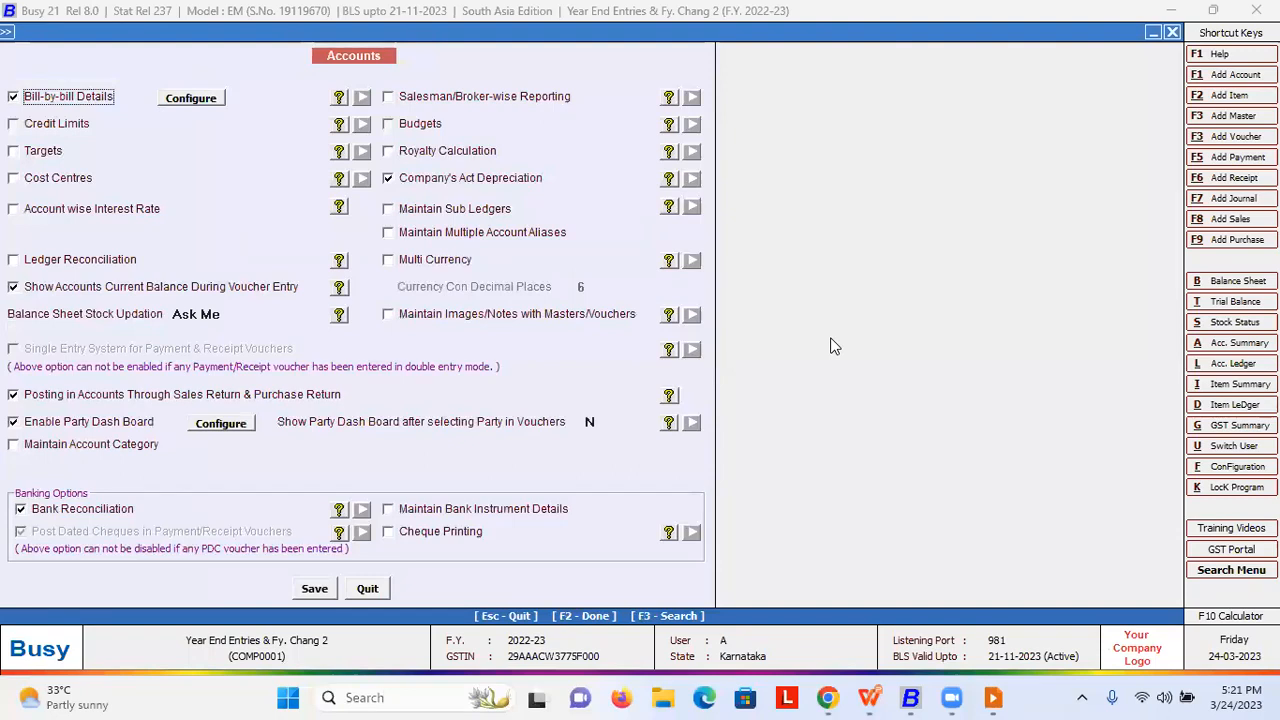
- Start a search in the Accounts feature options
{"action": "key", "text": "F3"}
- Search the Accounts options for 'depreciation', then jump to Company's Act Depreciation
{"action": "type", "text": "dr"}
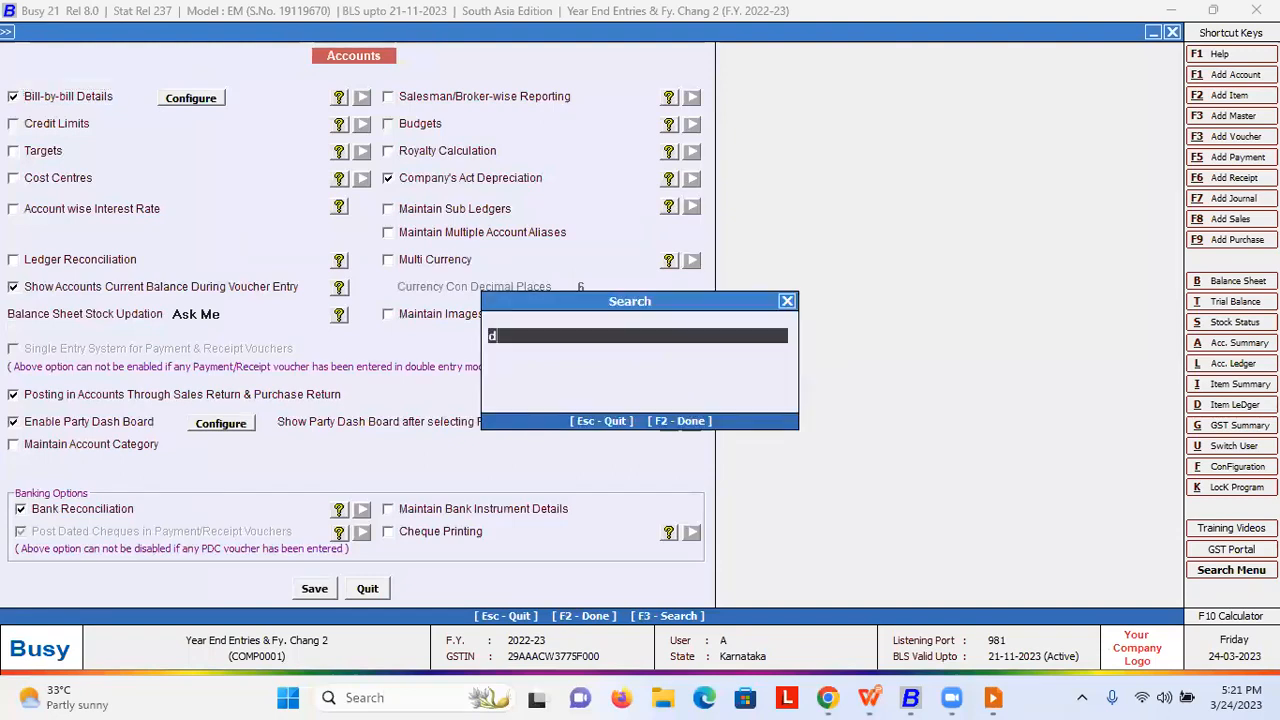
{"action": "key", "text": "BackSpace"}
{"action": "type", "text": "eprciation"}
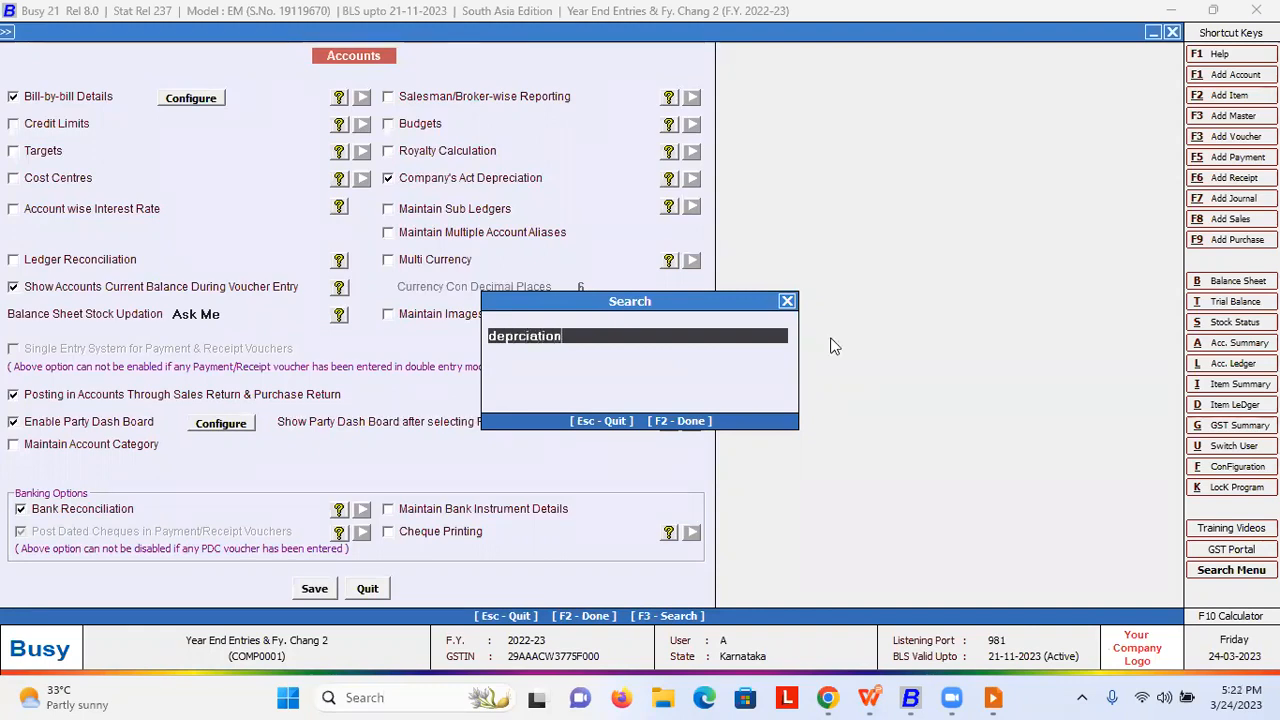
{"action": "key", "text": "Return"}
{"action": "key", "text": "F3"}
{"action": "type", "text": "company's"}
{"action": "key", "text": "Return"}
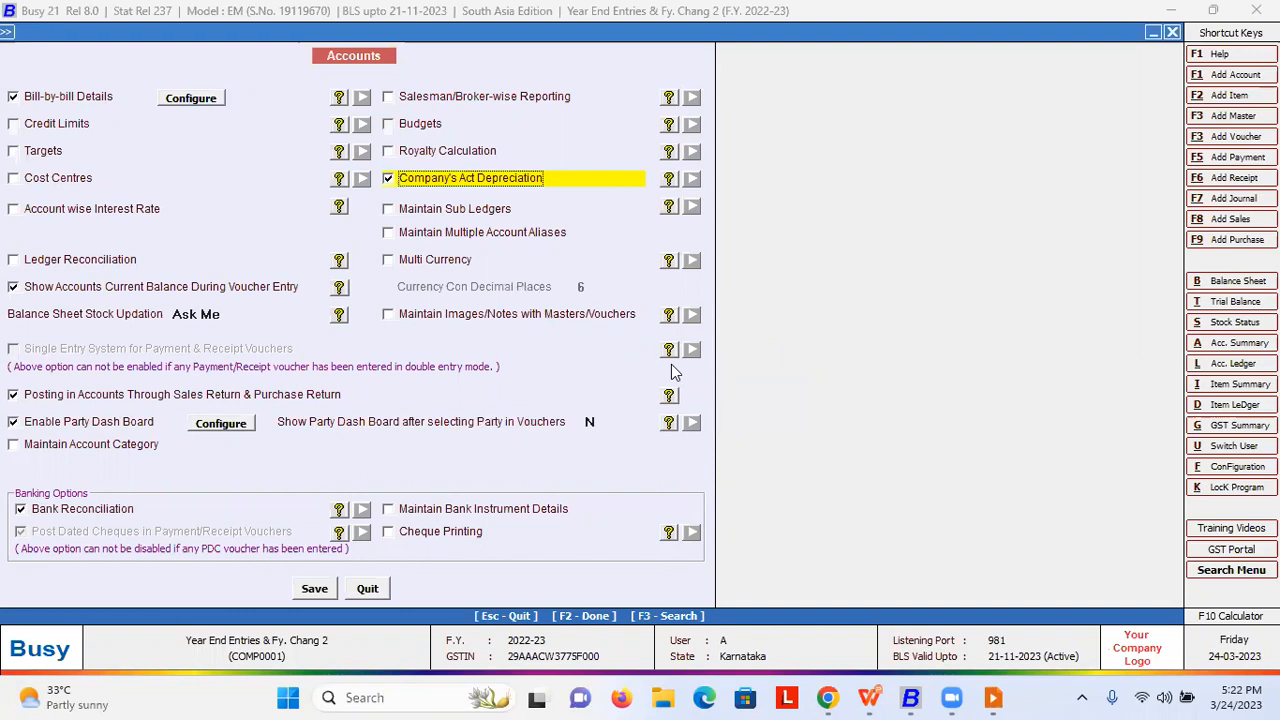
- Compare the Income Tax Act and Company's Act (w.d.v method) Depreciation Chart reports
{"action": "key", "text": "Escape"}
{"action": "key", "text": "Escape"}
{"action": "key", "text": "Escape"}
{"action": "key", "text": "Right"}
{"action": "key", "text": "Right"}
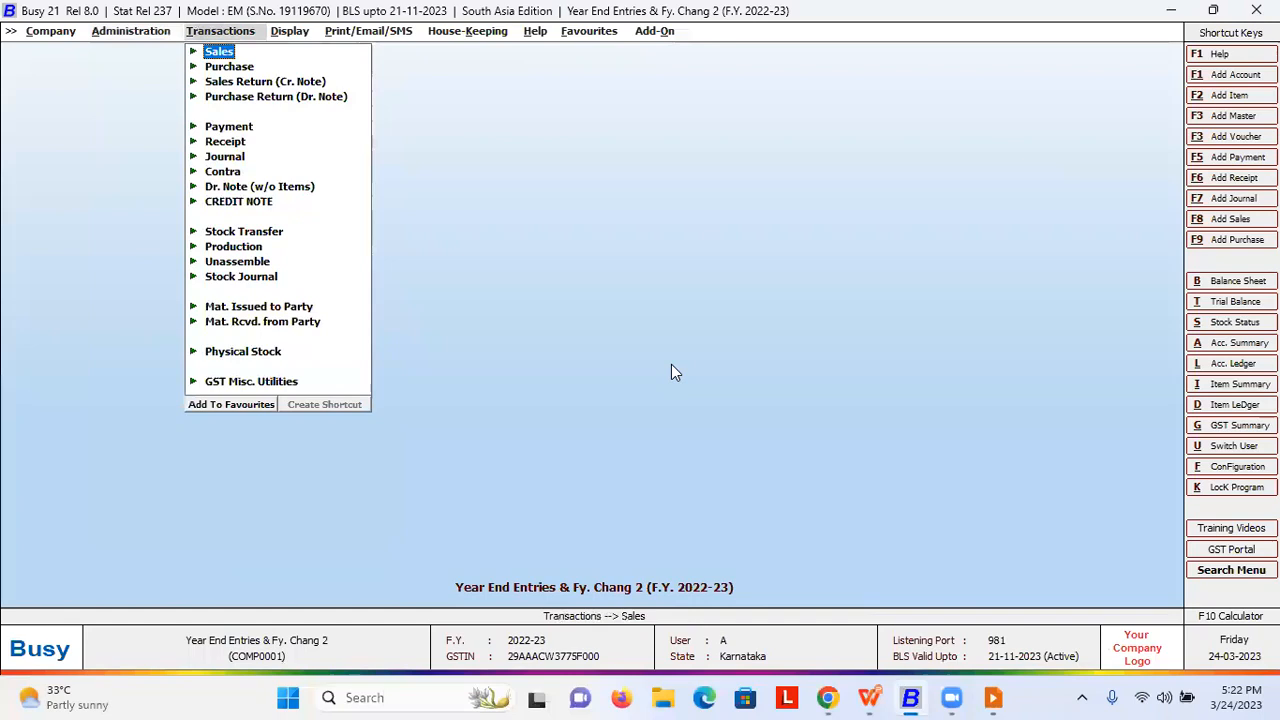
{"action": "key", "text": "Down"}
{"action": "key", "text": "Down"}
{"action": "key", "text": "Down"}
{"action": "key", "text": "Down"}
{"action": "key", "text": "Down"}
{"action": "key", "text": "Down"}
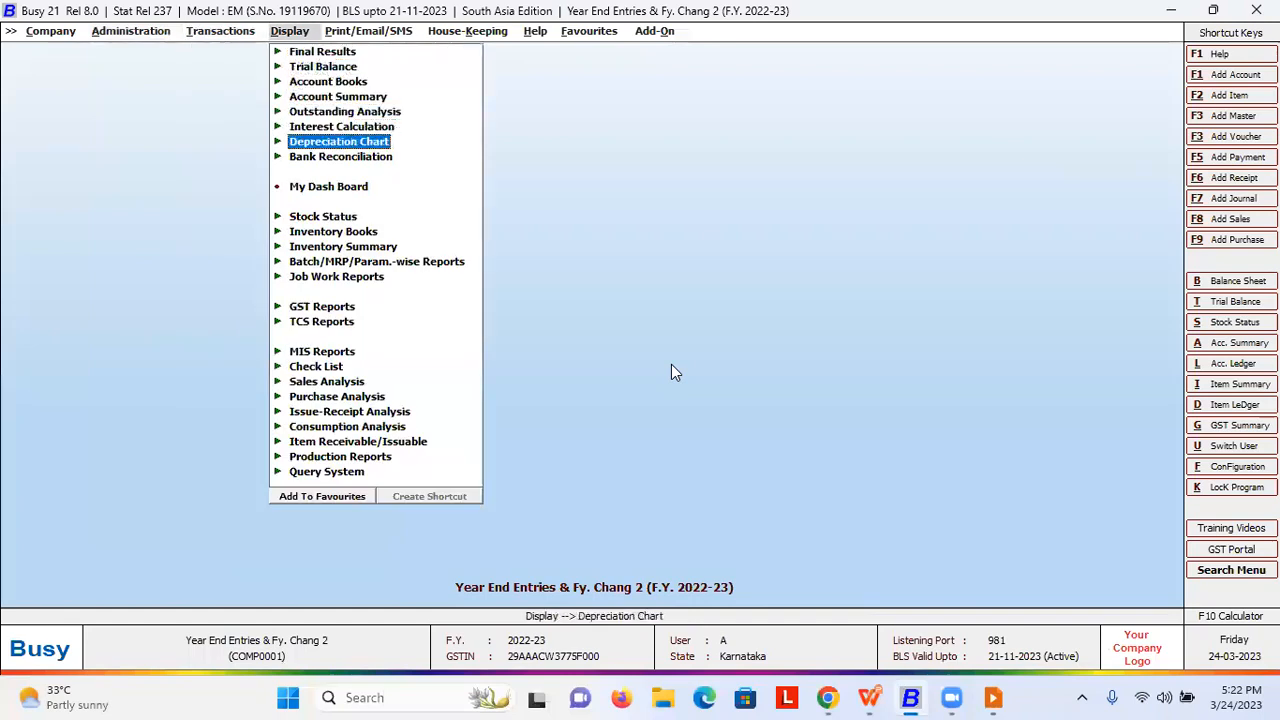
{"action": "key", "text": "Return"}
{"action": "key", "text": "Down"}
{"action": "key", "text": "Up"}
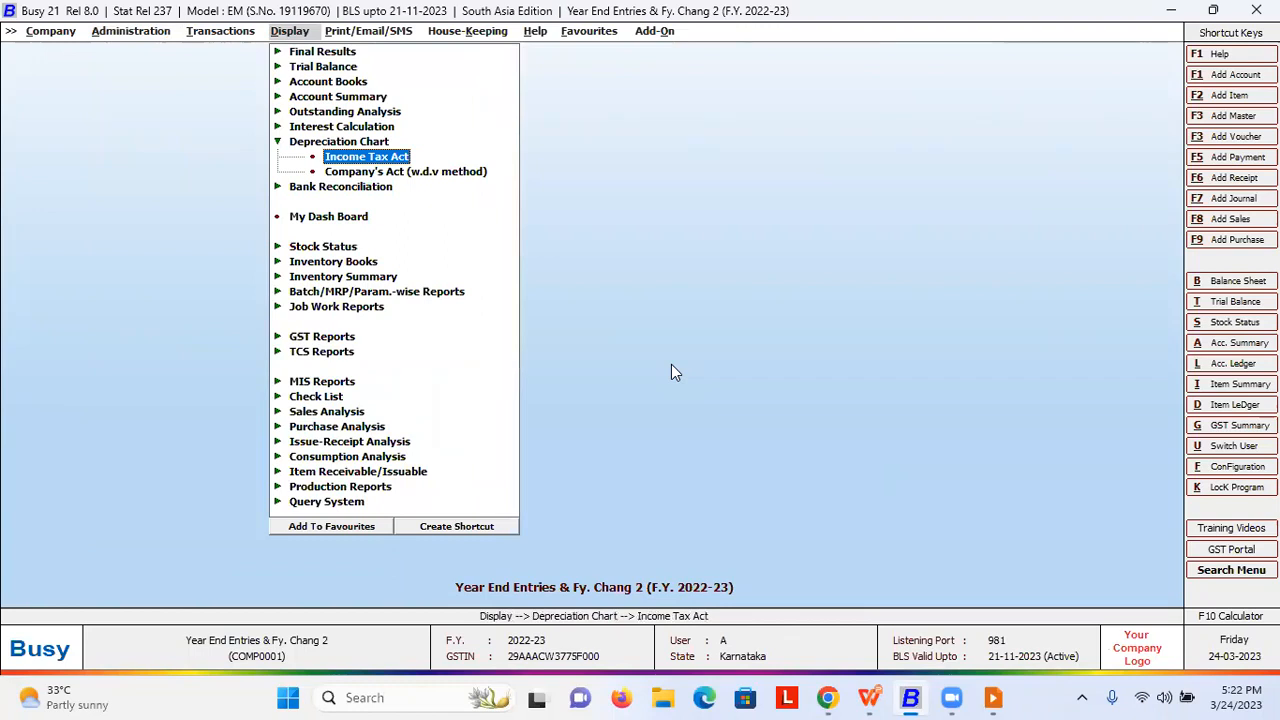
{"action": "key", "text": "Down"}
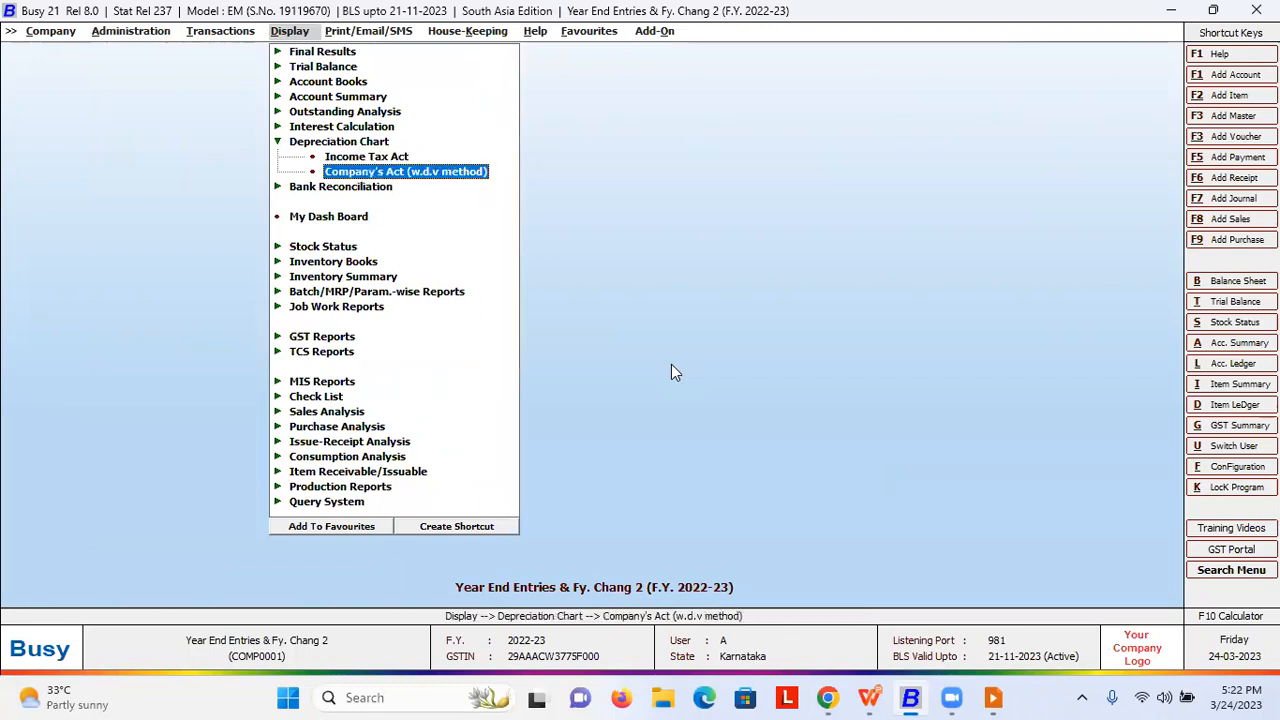
{"action": "key", "text": "Up"}
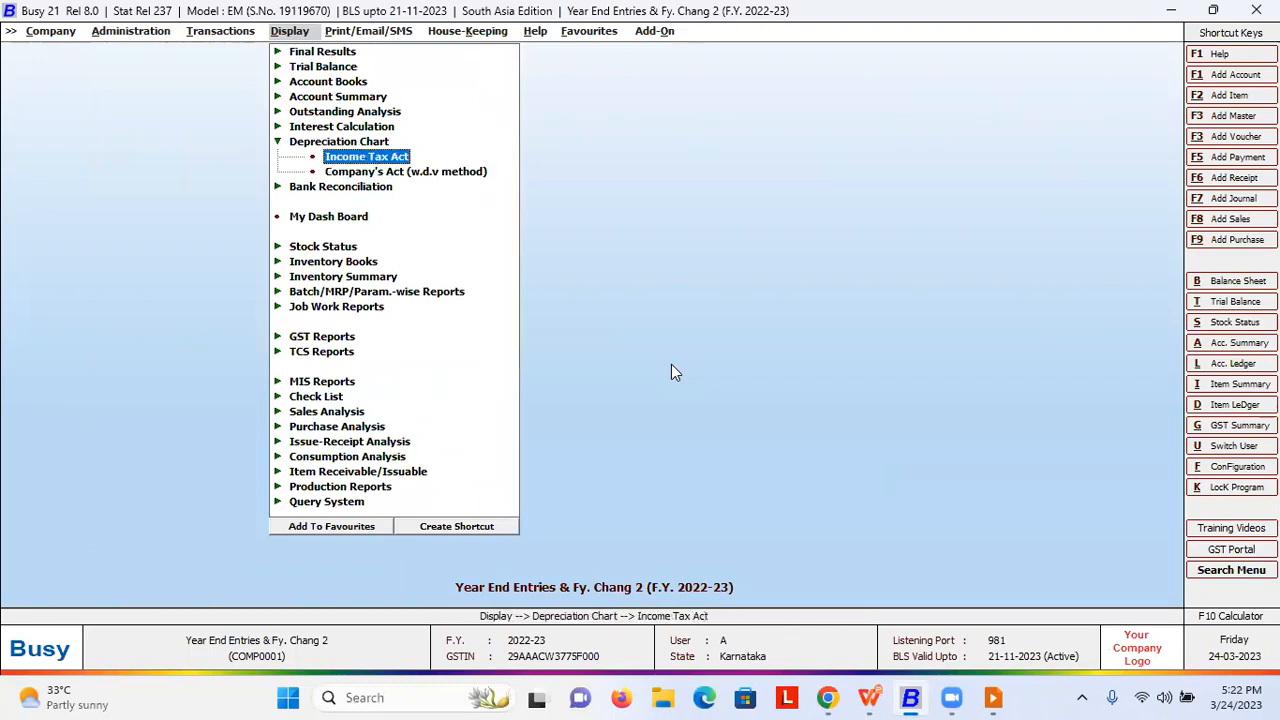
{"action": "key", "text": "Down"}
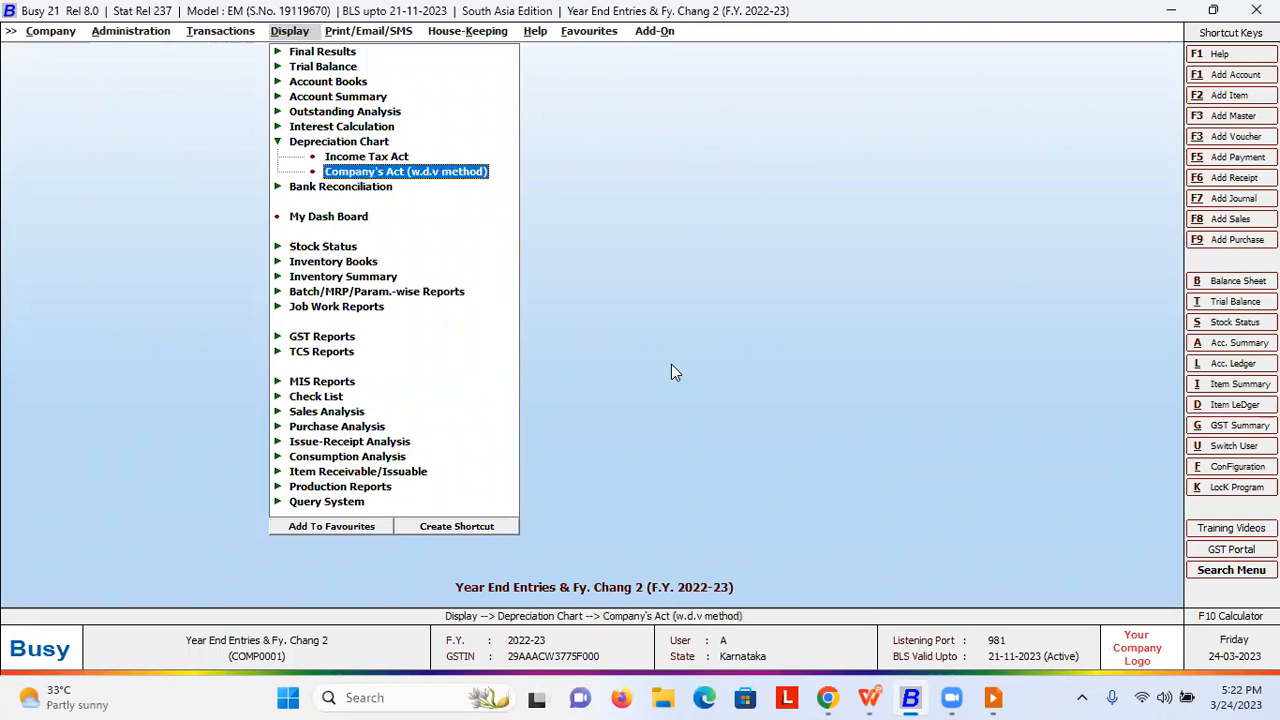
- Reopen Administration > Configuration > Features / Options > Accounts, then close it again
{"action": "key", "text": "Left"}
{"action": "key", "text": "Left"}
{"action": "key", "text": "Down"}
{"action": "key", "text": "Return"}
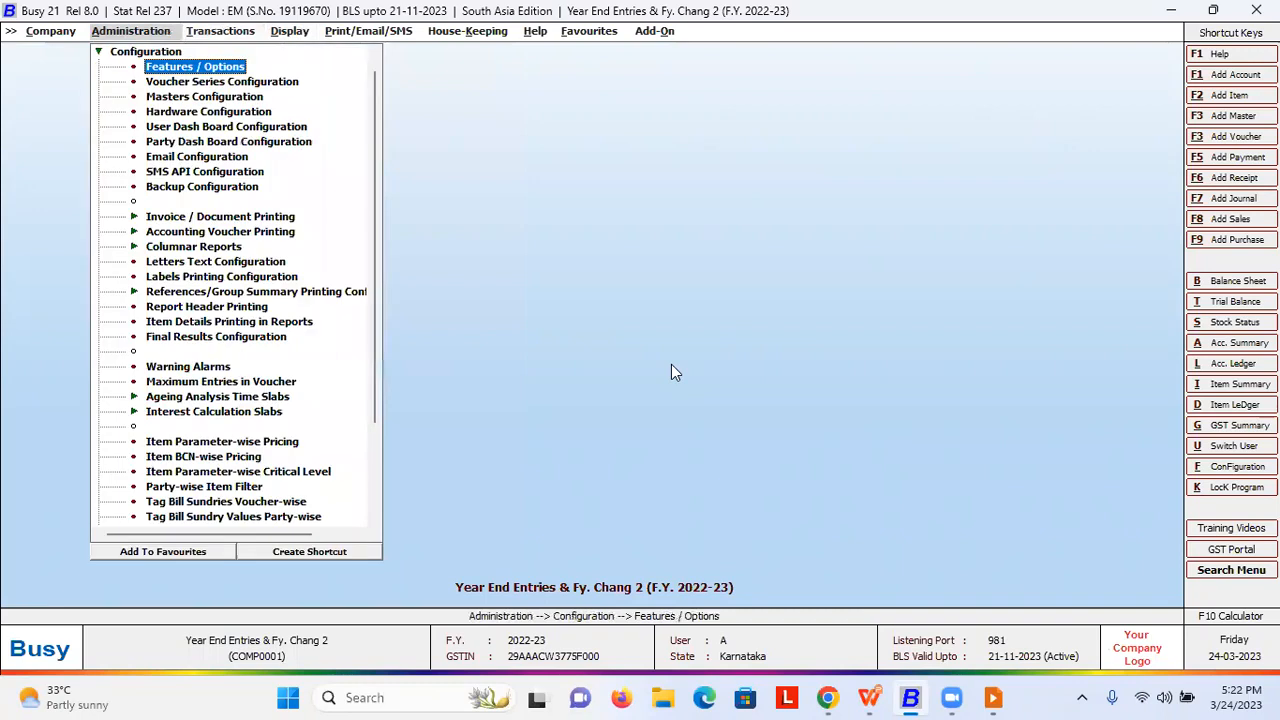
{"action": "key", "text": "Return"}
{"action": "key", "text": "Down"}
{"action": "key", "text": "Down"}
{"action": "key", "text": "Down"}
{"action": "key", "text": "Return"}
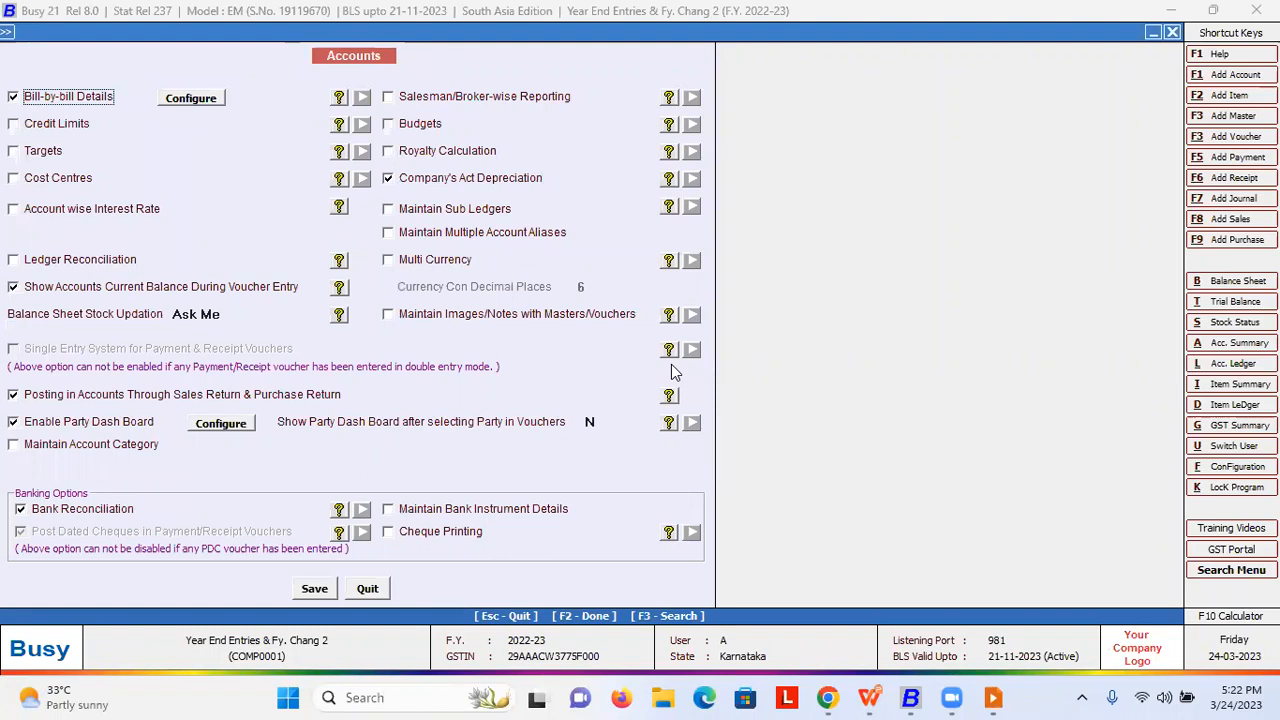
{"action": "key", "text": "Escape"}
{"action": "key", "text": "Escape"}
{"action": "key", "text": "Up"}
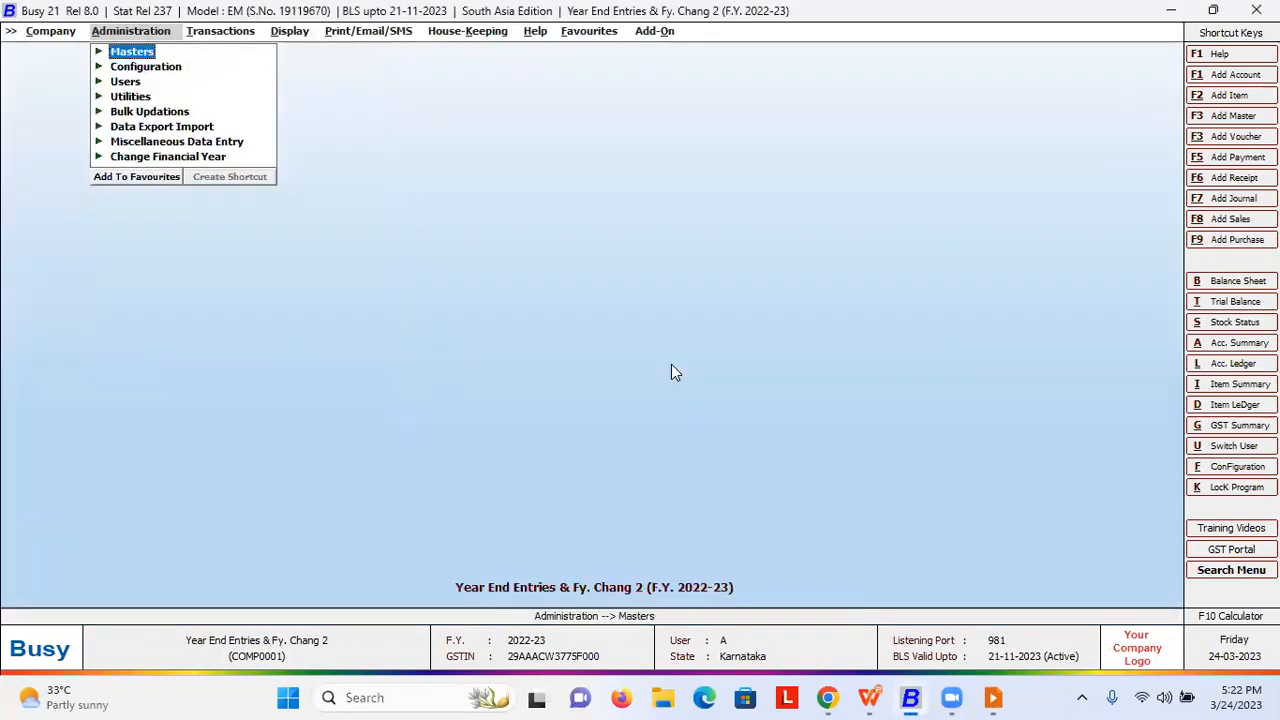
- Open the Plant & Machinery account for modification from Masters > Account
{"action": "key", "text": "Return"}
{"action": "key", "text": "Return"}
{"action": "key", "text": "Down"}
{"action": "key", "text": "Return"}
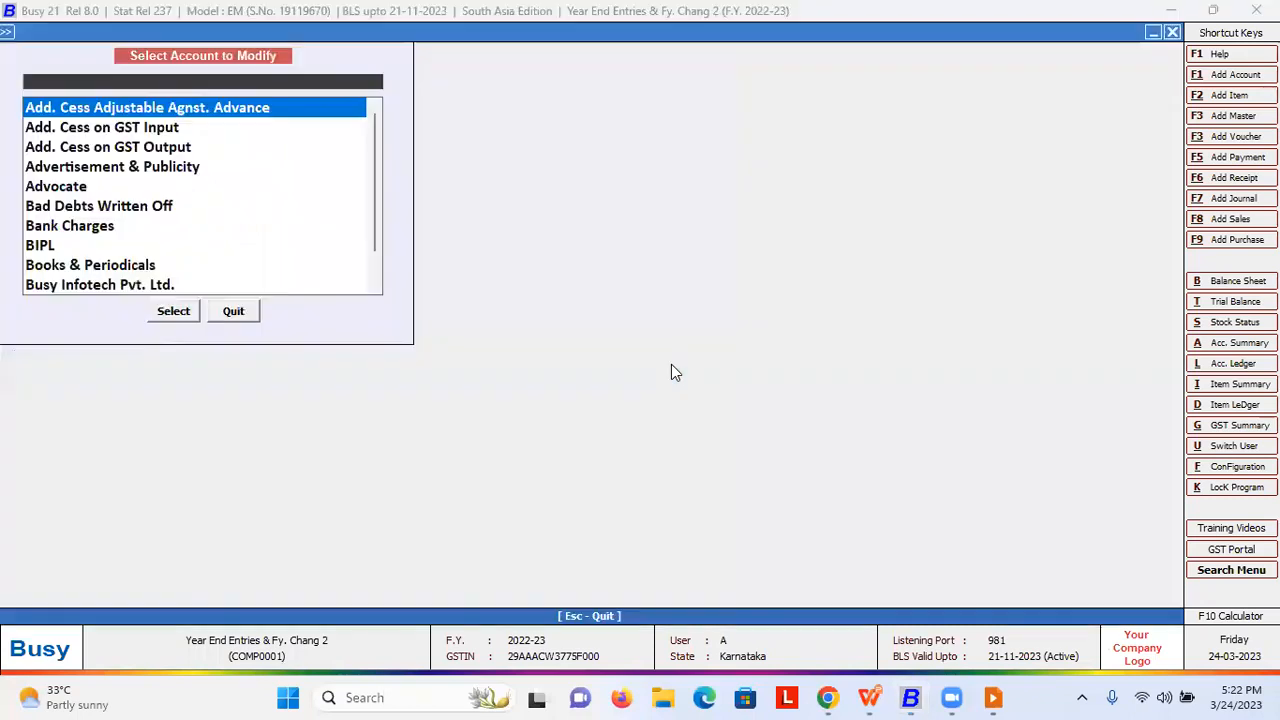
{"action": "type", "text": "pl"}
{"action": "key", "text": "Return"}
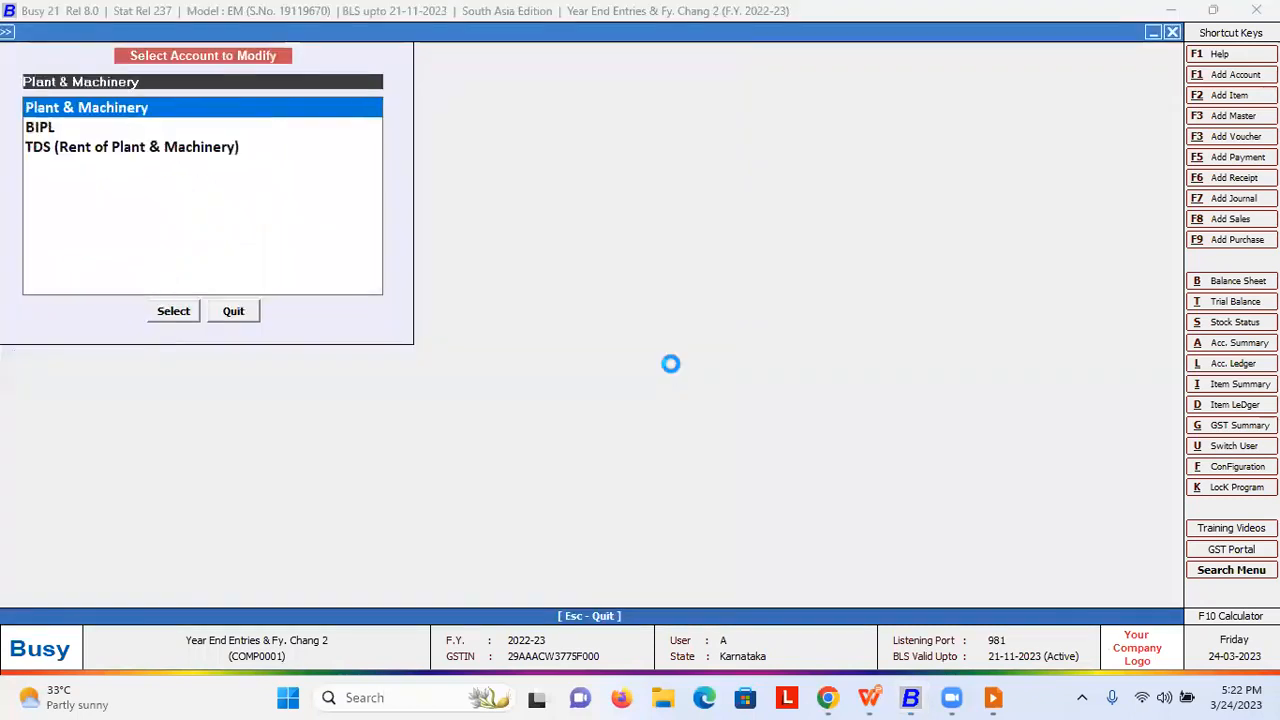
{"action": "key", "text": "Return"}
{"action": "key", "text": "Return"}
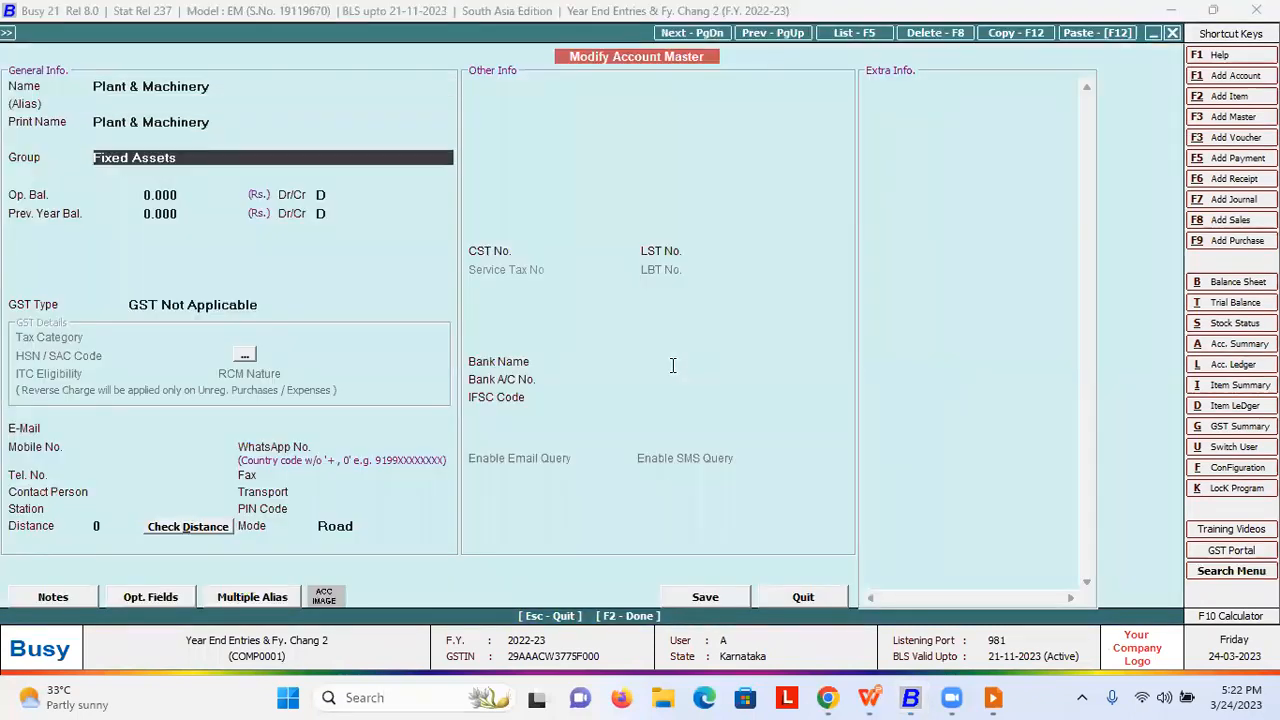
{"action": "key", "text": "Return"}
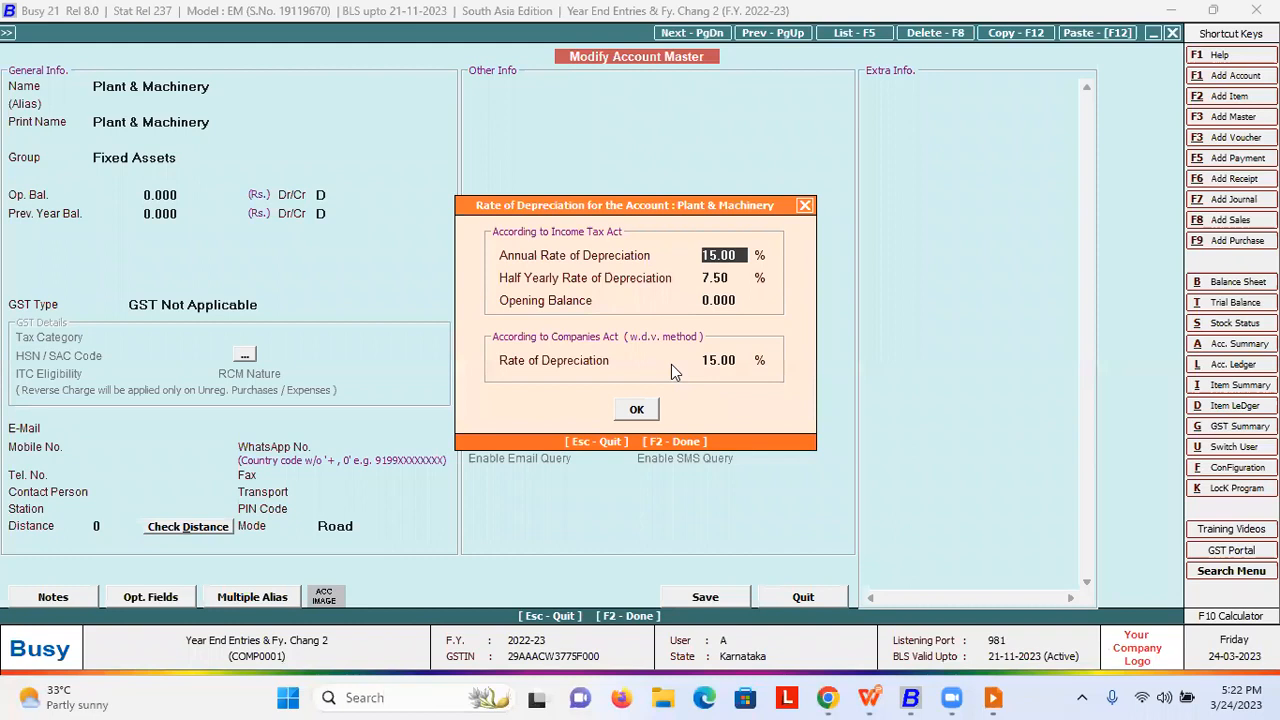
- Review its 15% depreciation rates and quit the account without changes
{"action": "key", "text": "Return"}
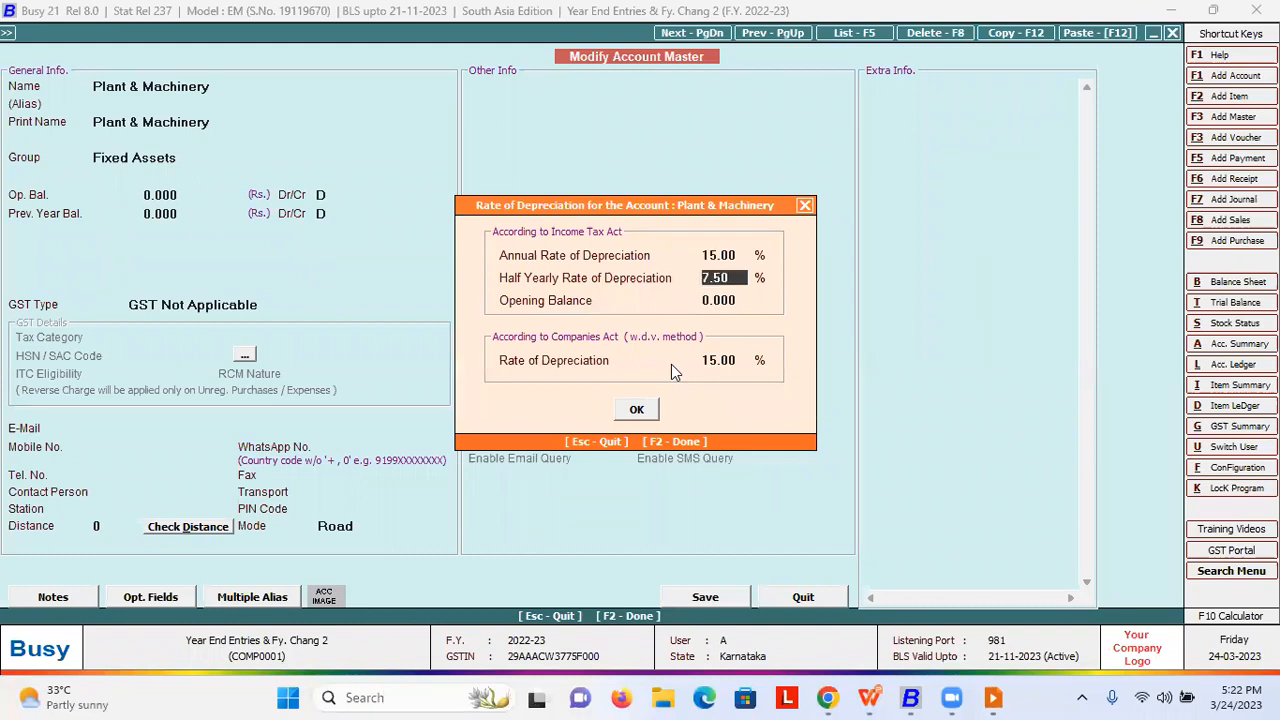
{"action": "key", "text": "Up"}
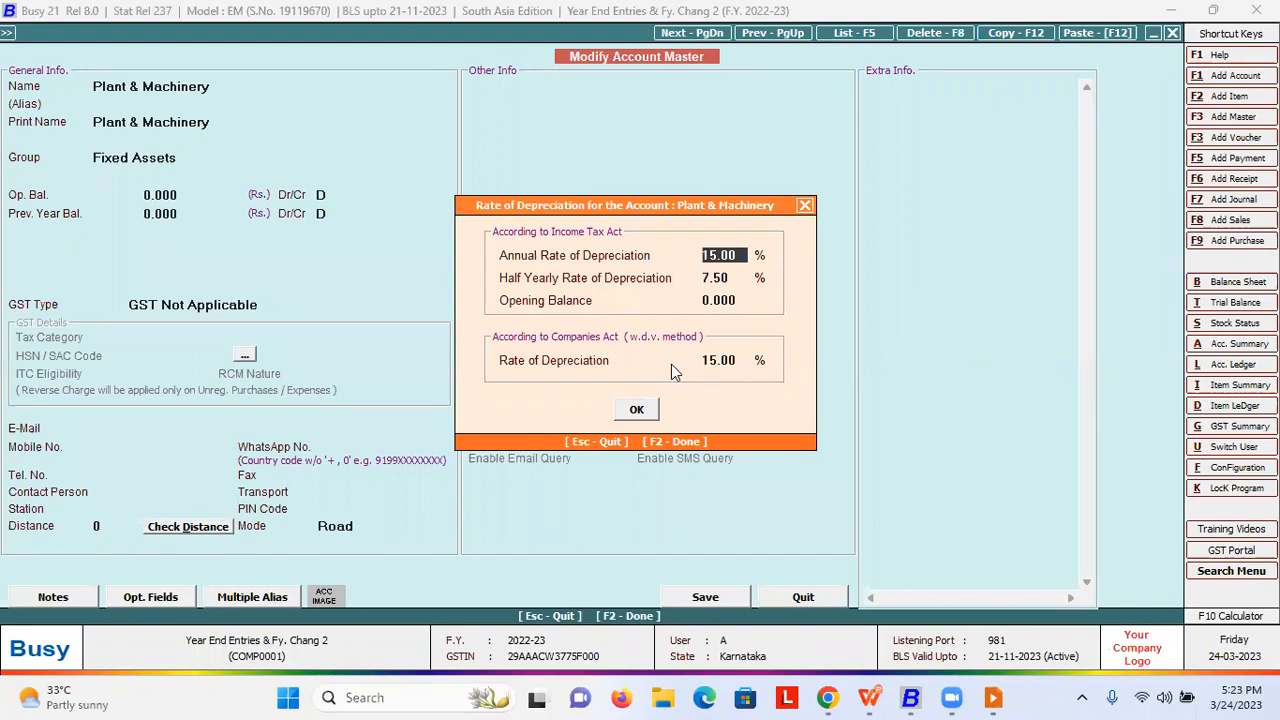
{"action": "key", "text": "Escape"}
{"action": "key", "text": "Escape"}
{"action": "key", "text": "Return"}
{"action": "key", "text": "Escape"}
{"action": "key", "text": "Escape"}
{"action": "key", "text": "Right"}
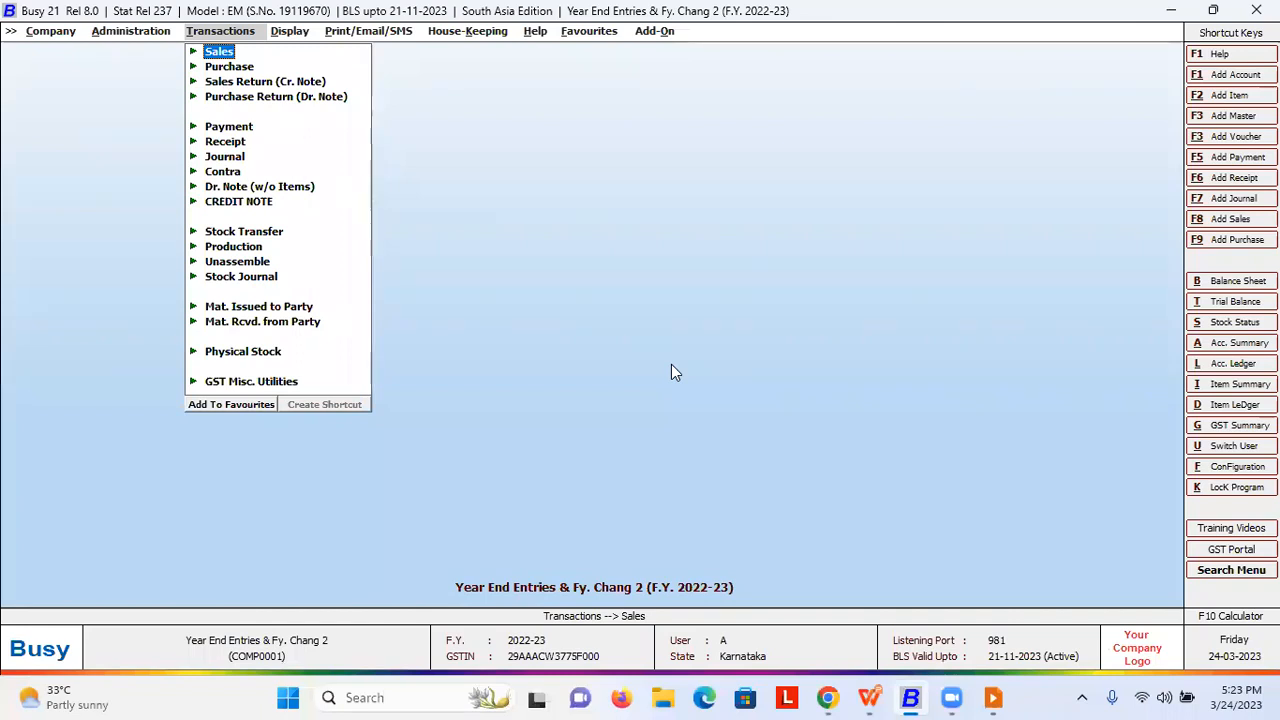
- List all journal vouchers on screen and review the depreciation voucher
{"action": "key", "text": "Down"}
{"action": "key", "text": "Down"}
{"action": "key", "text": "Down"}
{"action": "key", "text": "Down"}
{"action": "key", "text": "Down"}
{"action": "key", "text": "Down"}
{"action": "key", "text": "Return"}
{"action": "key", "text": "Down"}
{"action": "key", "text": "Down"}
{"action": "key", "text": "Return"}
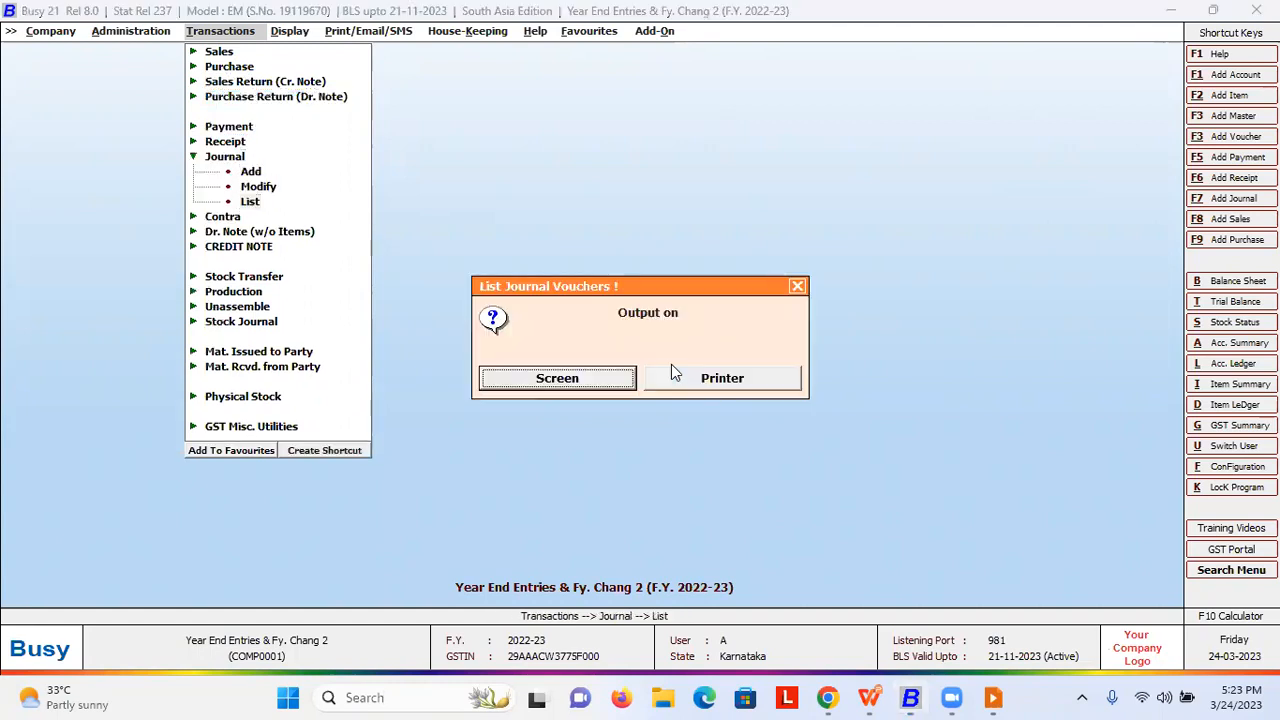
{"action": "key", "text": "Return"}
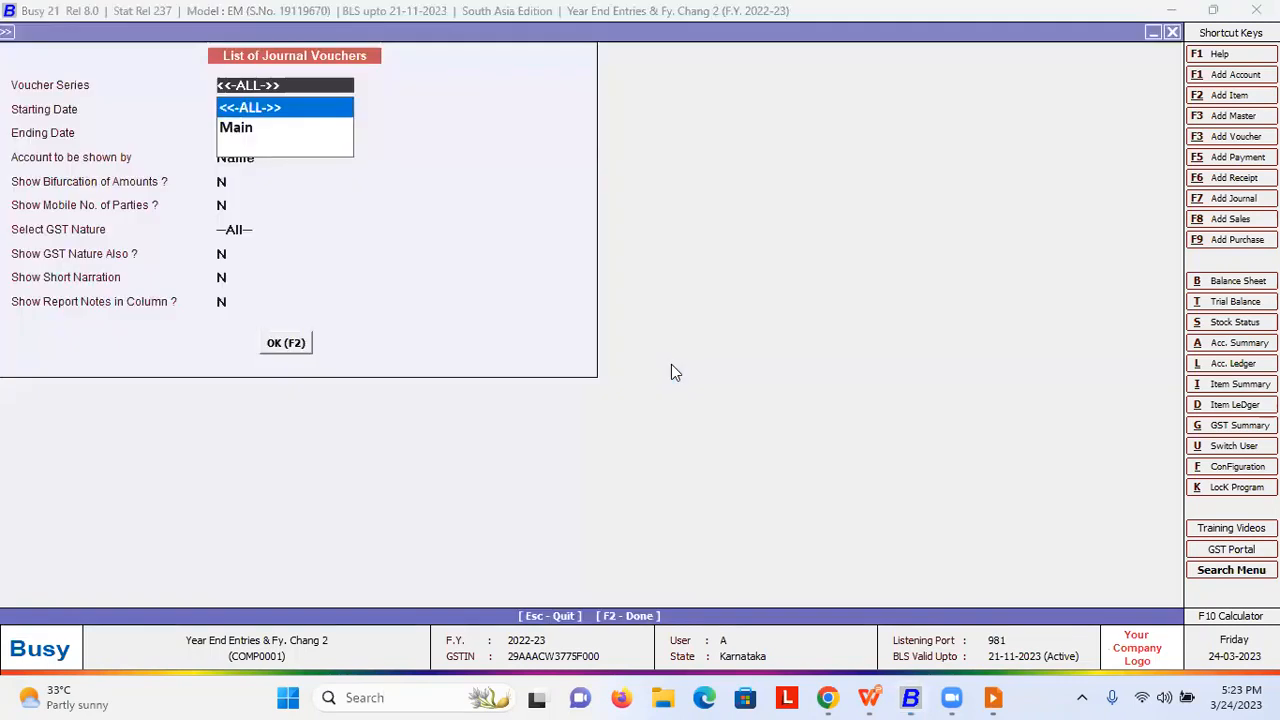
{"action": "key", "text": "F2"}
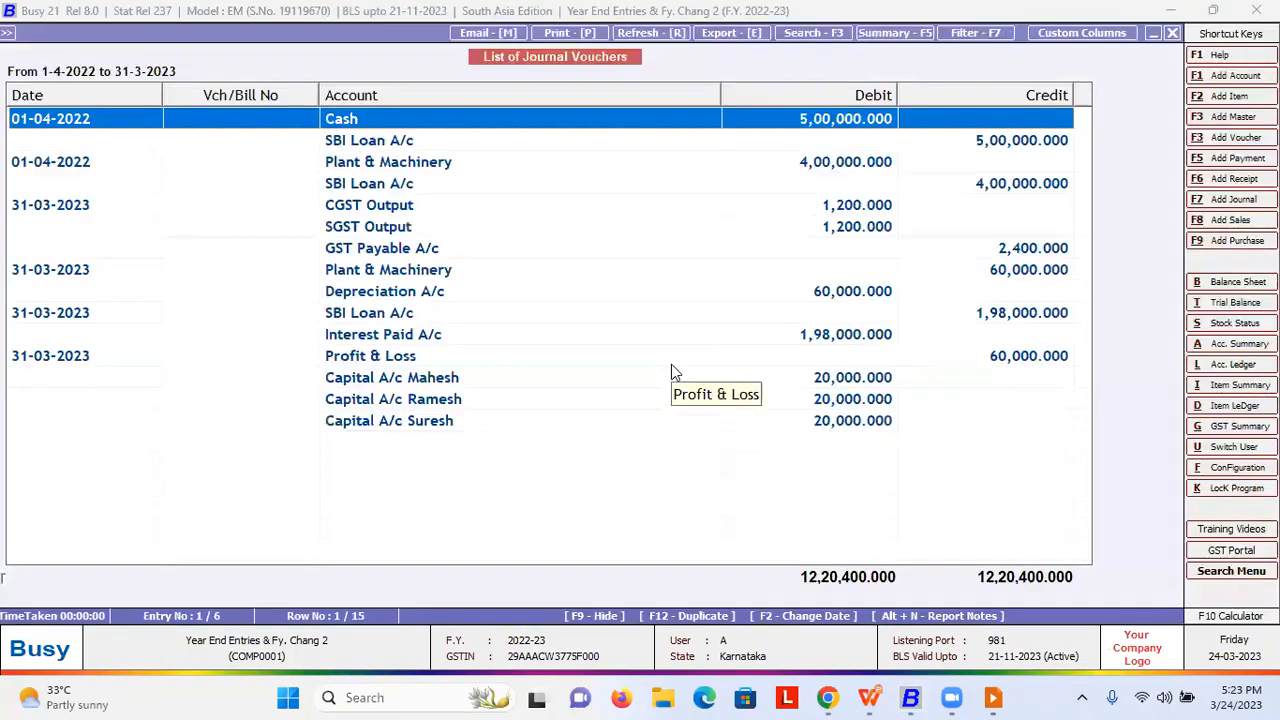
{"action": "key", "text": "Down"}
{"action": "key", "text": "Down"}
{"action": "key", "text": "Down"}
{"action": "key", "text": "Down"}
{"action": "key", "text": "Down"}
{"action": "key", "text": "Down"}
{"action": "key", "text": "Down"}
{"action": "key", "text": "Up"}
{"action": "key", "text": "Down"}
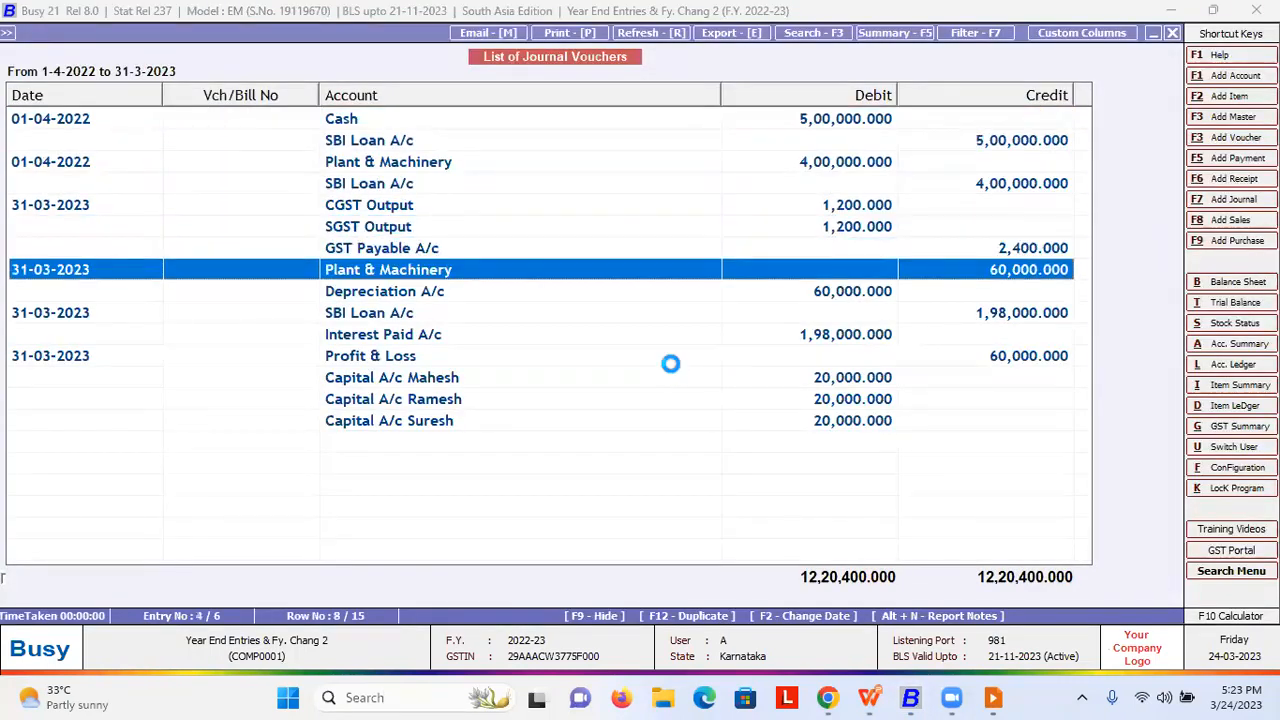
{"action": "key", "text": "Return"}
{"action": "key", "text": "Return"}
{"action": "key", "text": "Return"}
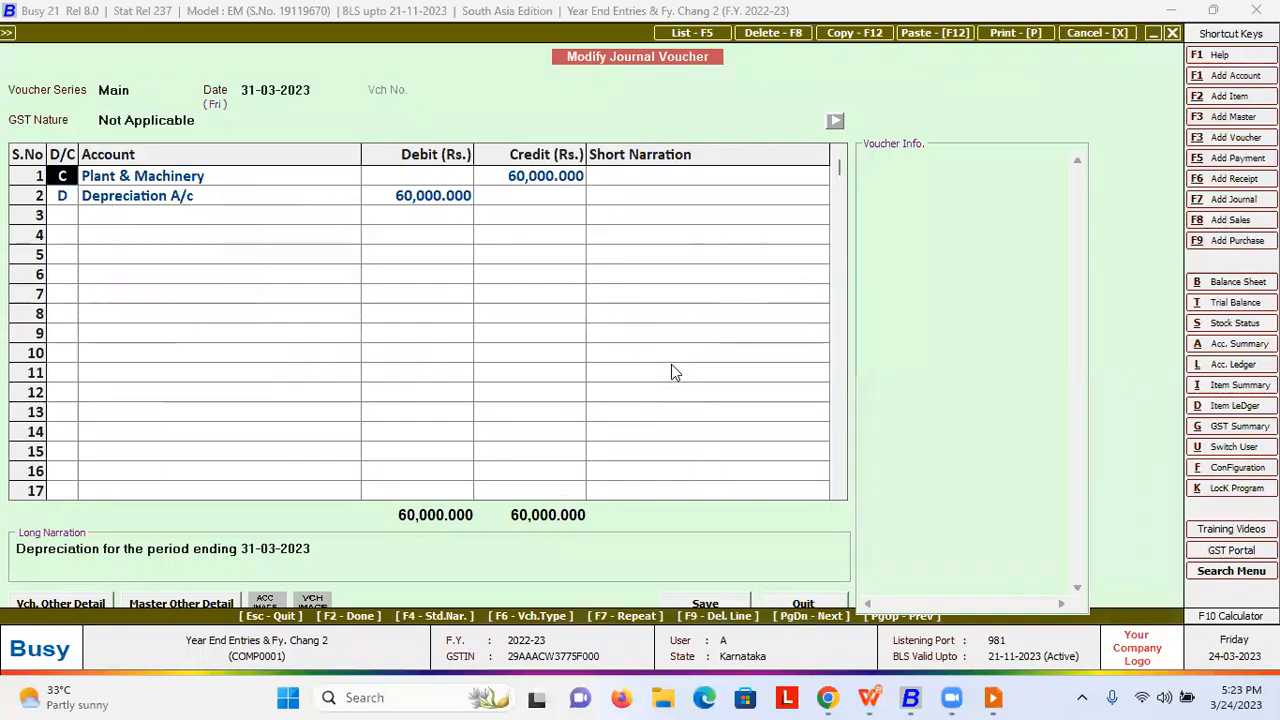
{"action": "key", "text": "Escape"}
{"action": "key", "text": "Return"}
{"action": "key", "text": "Up"}
{"action": "key", "text": "Up"}
{"action": "key", "text": "Up"}
{"action": "key", "text": "Up"}
{"action": "key", "text": "Up"}
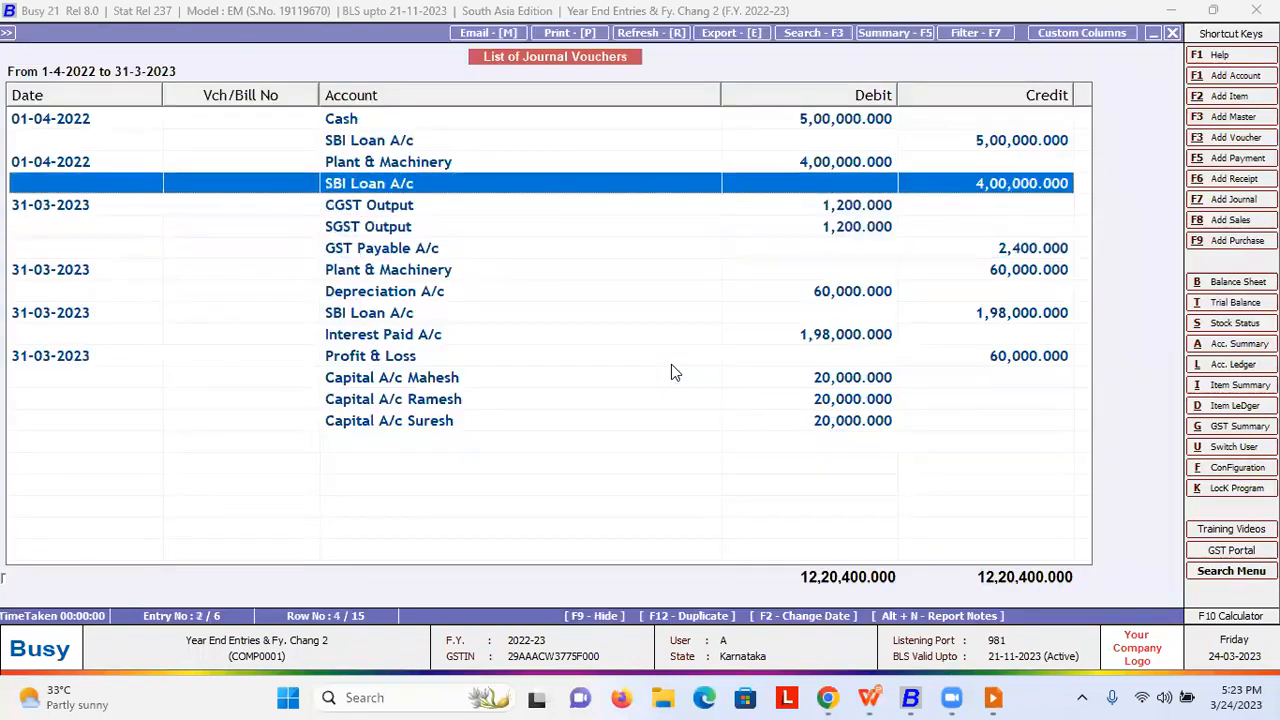
- Open the 01-04-2022 Plant & Machinery journal voucher and save it
{"action": "key", "text": "Return"}
{"action": "key", "text": "Return"}
{"action": "key", "text": "Return"}
{"action": "key", "text": "Return"}
{"action": "key", "text": "Return"}
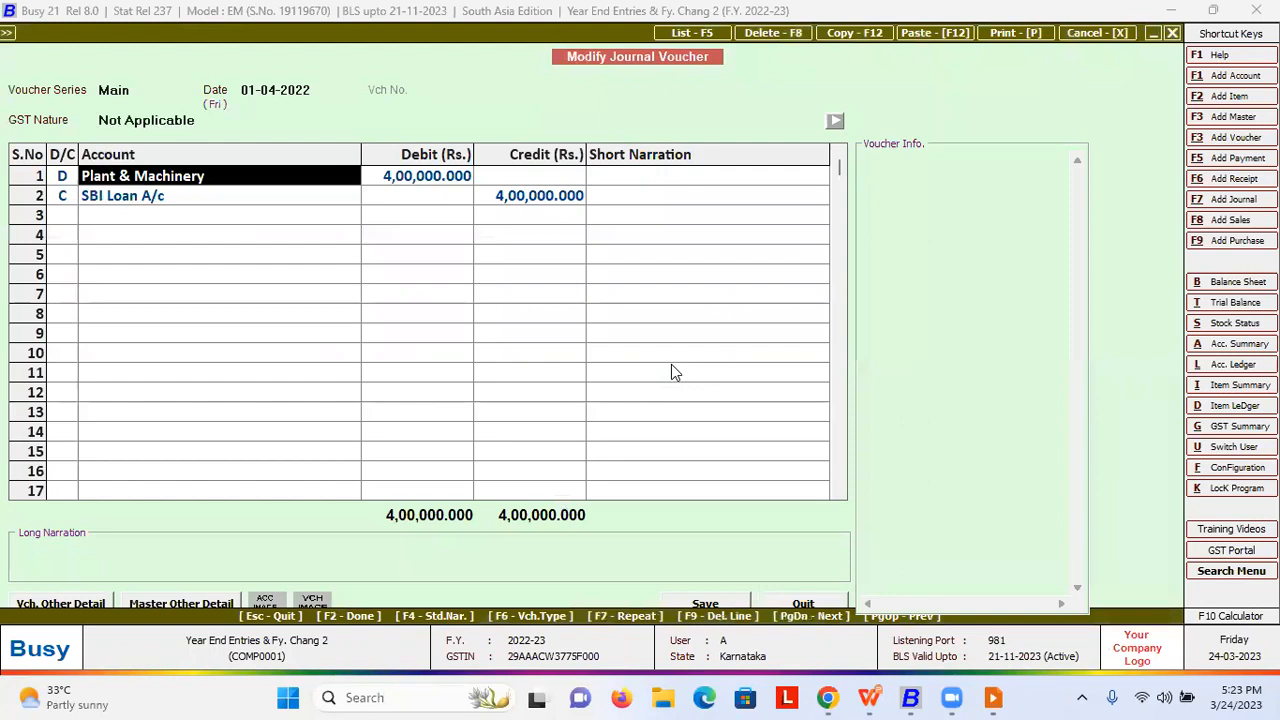
{"action": "key", "text": "Return"}
{"action": "key", "text": "Return"}
{"action": "key", "text": "Return"}
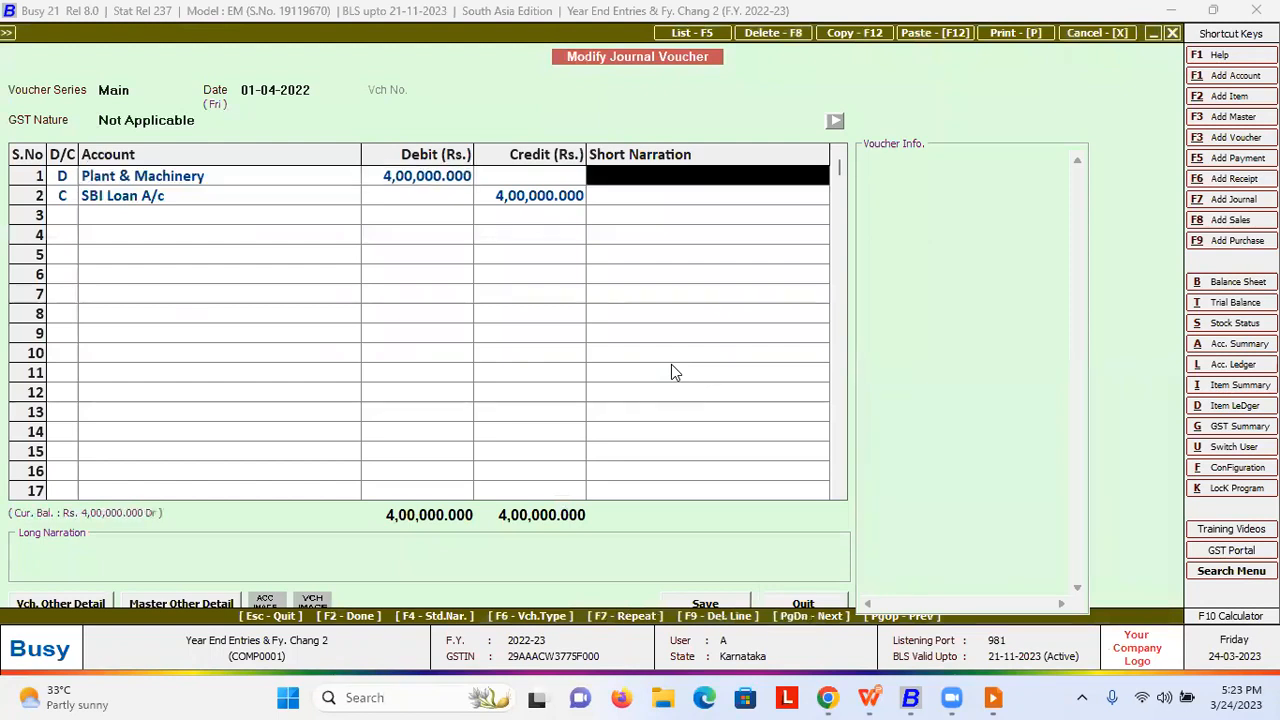
{"action": "key", "text": "Return"}
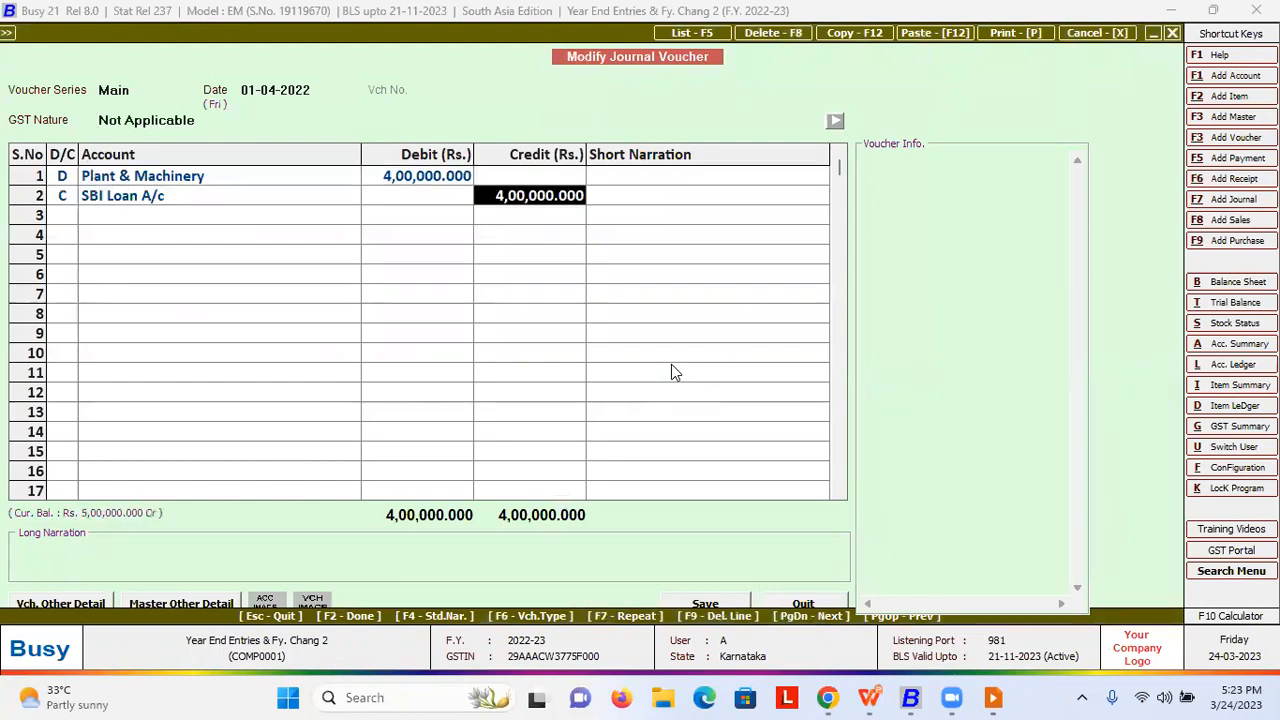
{"action": "key", "text": "F2"}
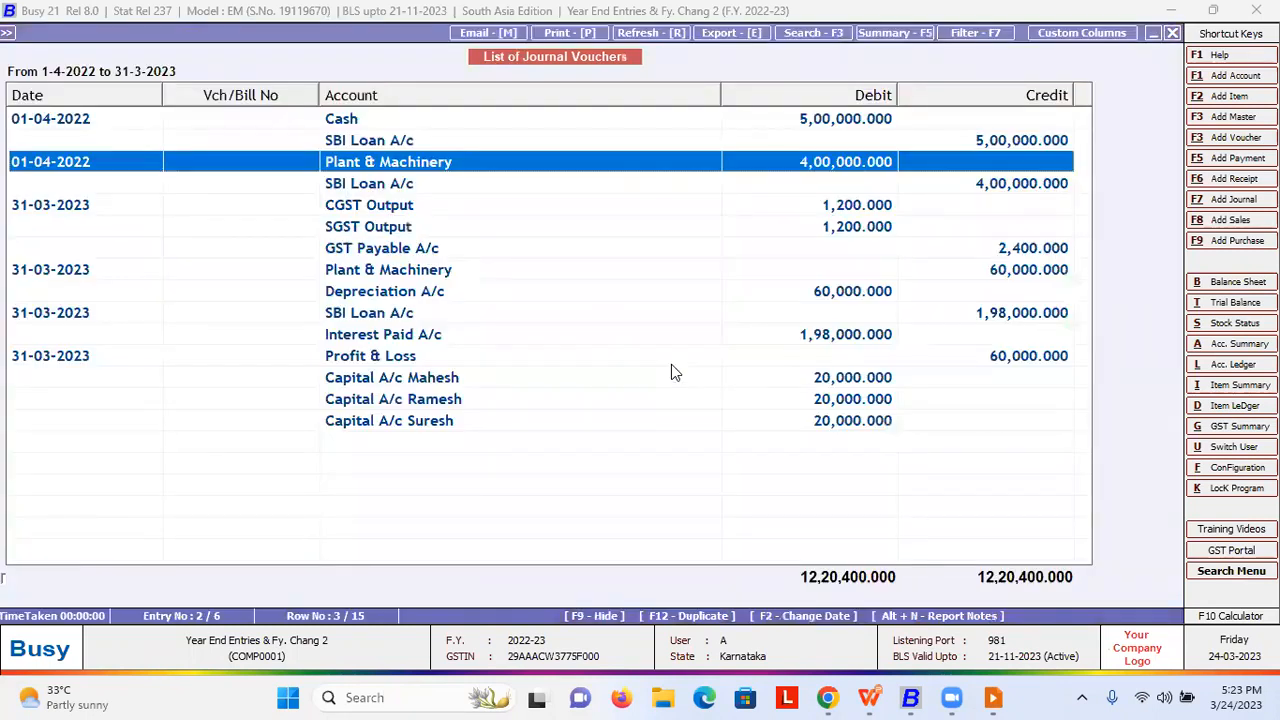
- Delete the old 31-03-2023 depreciation voucher and return to the main menus
{"action": "key", "text": "Down"}
{"action": "key", "text": "Down"}
{"action": "key", "text": "Down"}
{"action": "key", "text": "Down"}
{"action": "key", "text": "Down"}
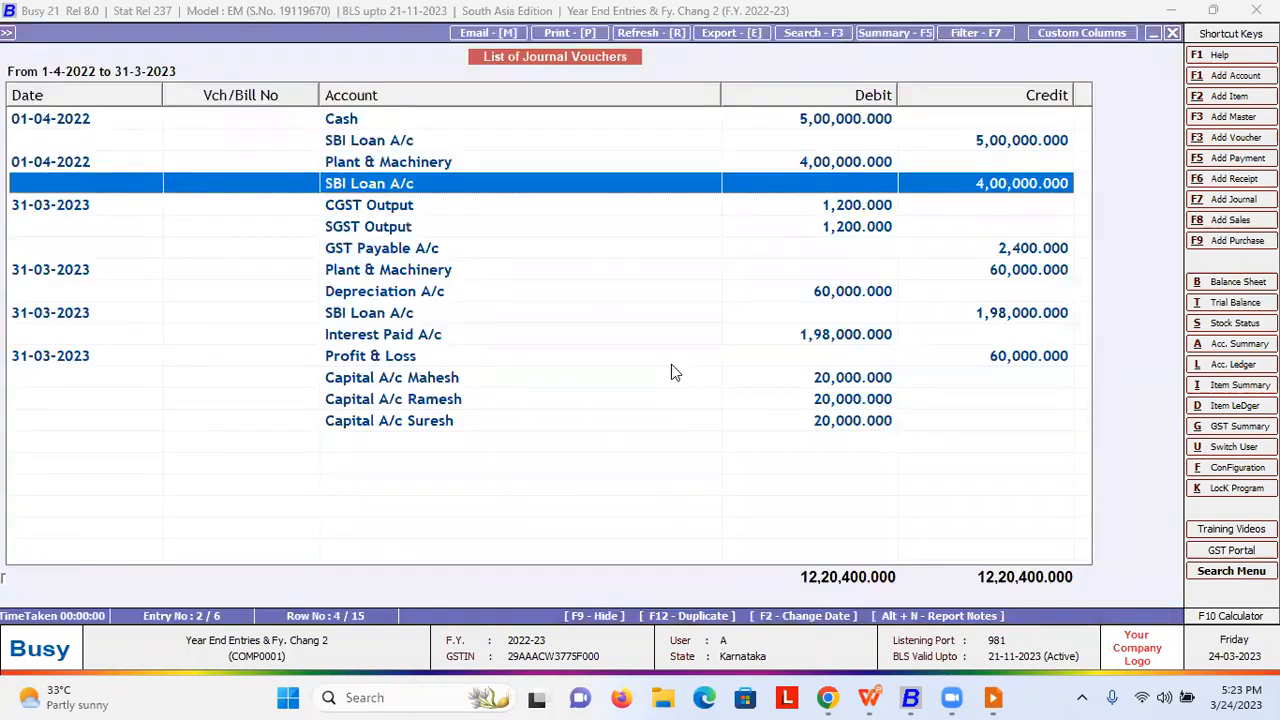
{"action": "key", "text": "Return"}
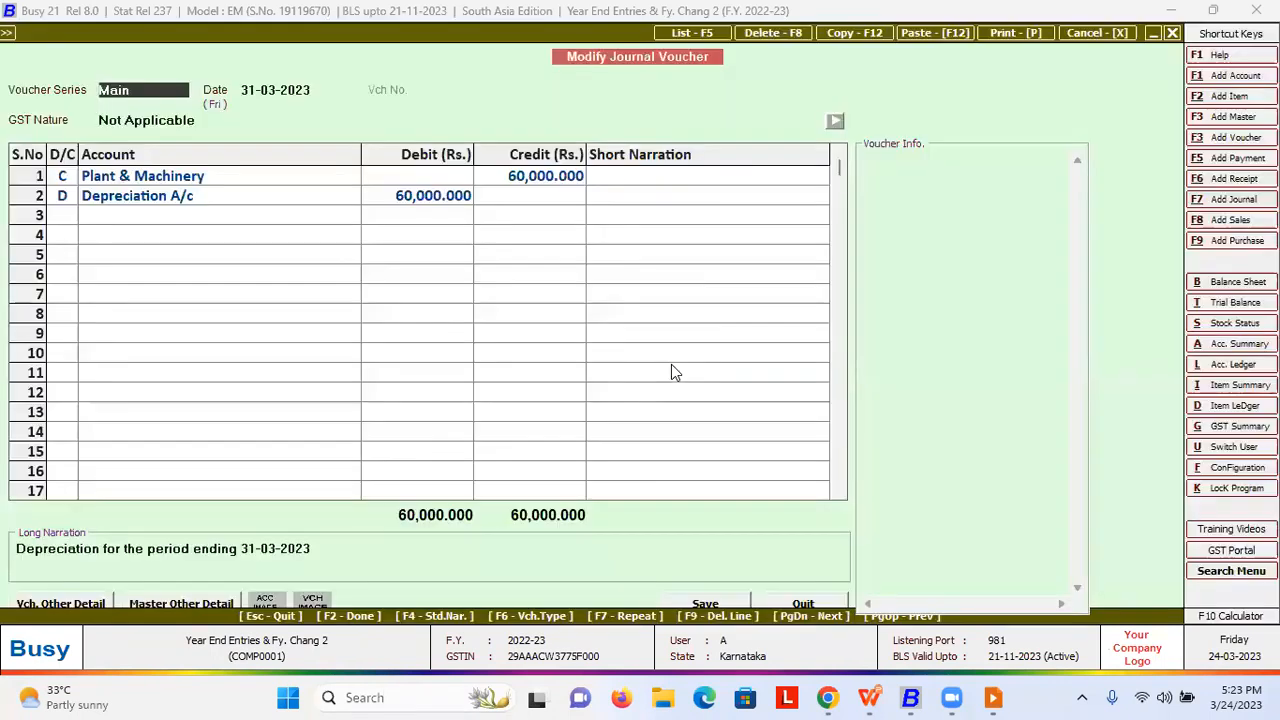
{"action": "key", "text": "F8"}
{"action": "key", "text": "Return"}
{"action": "key", "text": "Escape"}
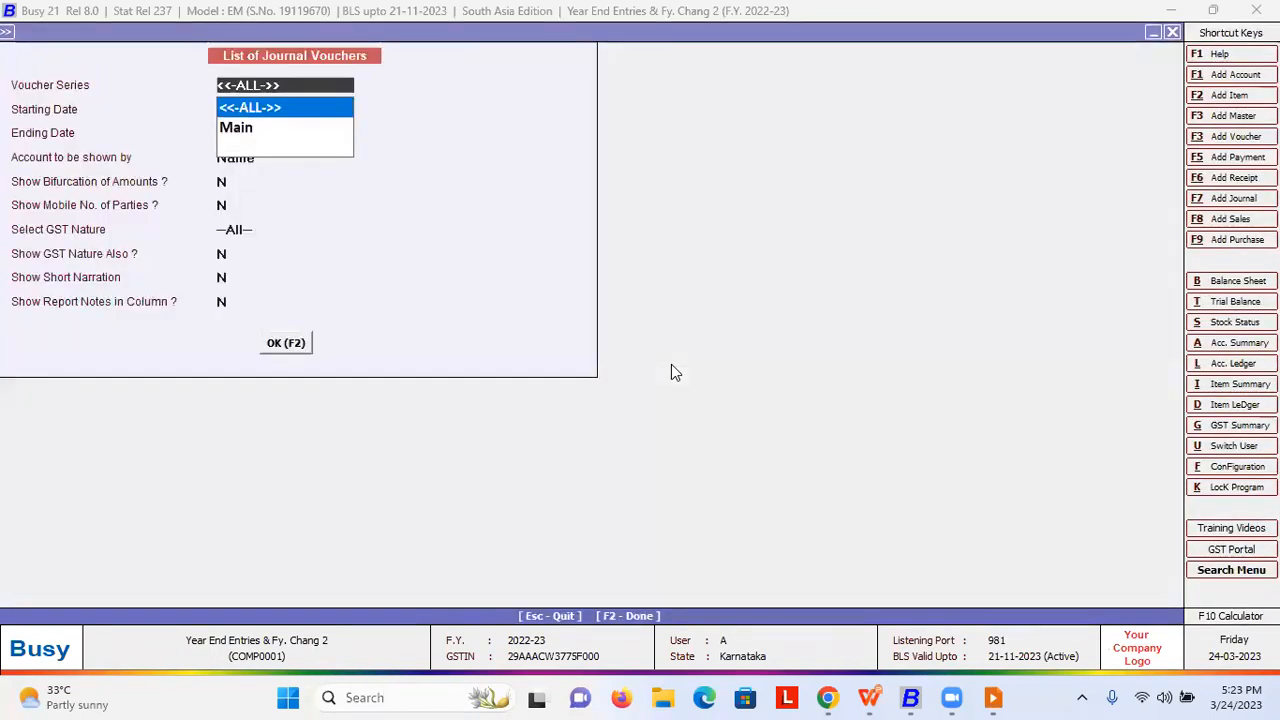
{"action": "key", "text": "Escape"}
{"action": "key", "text": "Right"}
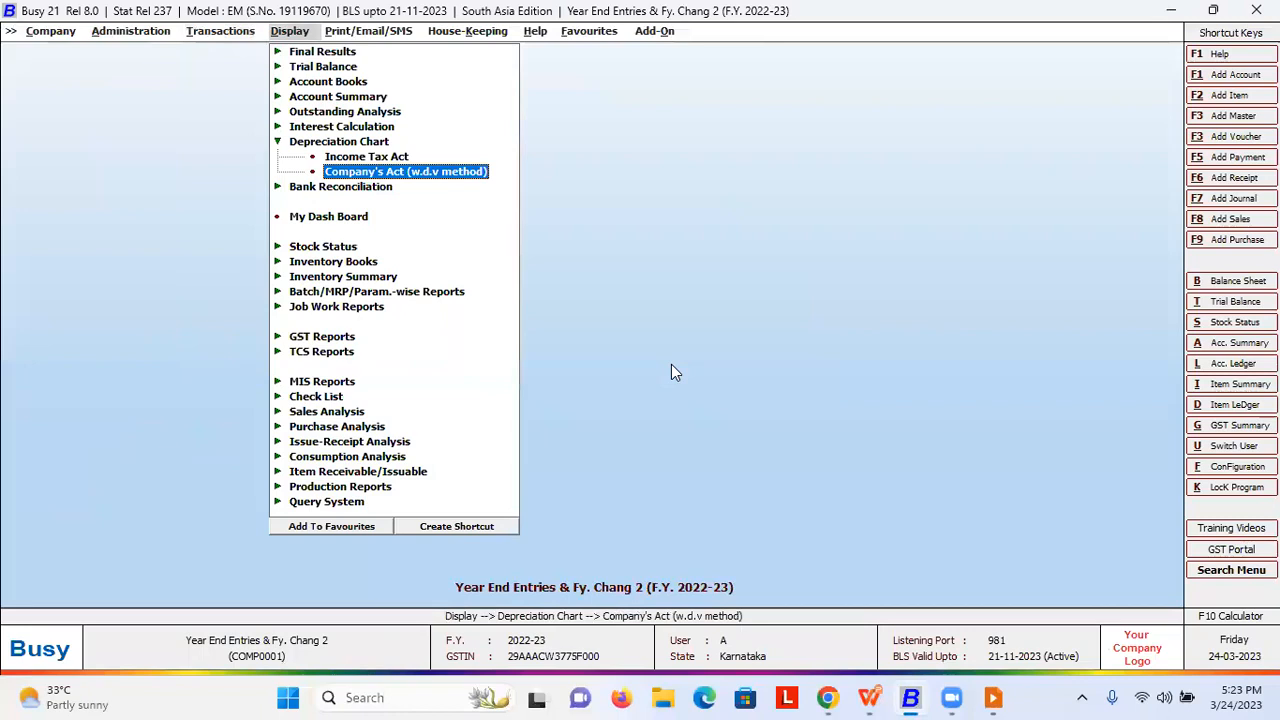
- Open the Company's Act depreciation chart and select the Plant & Machinery row
{"action": "key", "text": "Escape"}
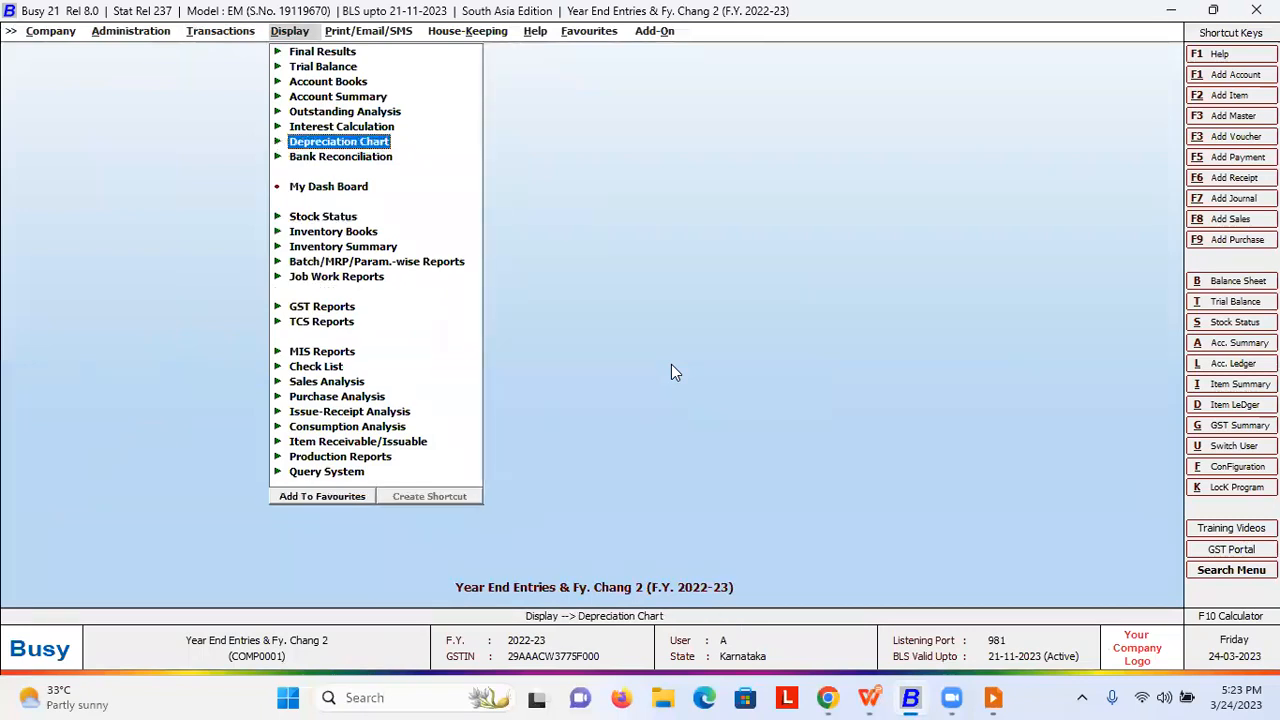
{"action": "key", "text": "Right"}
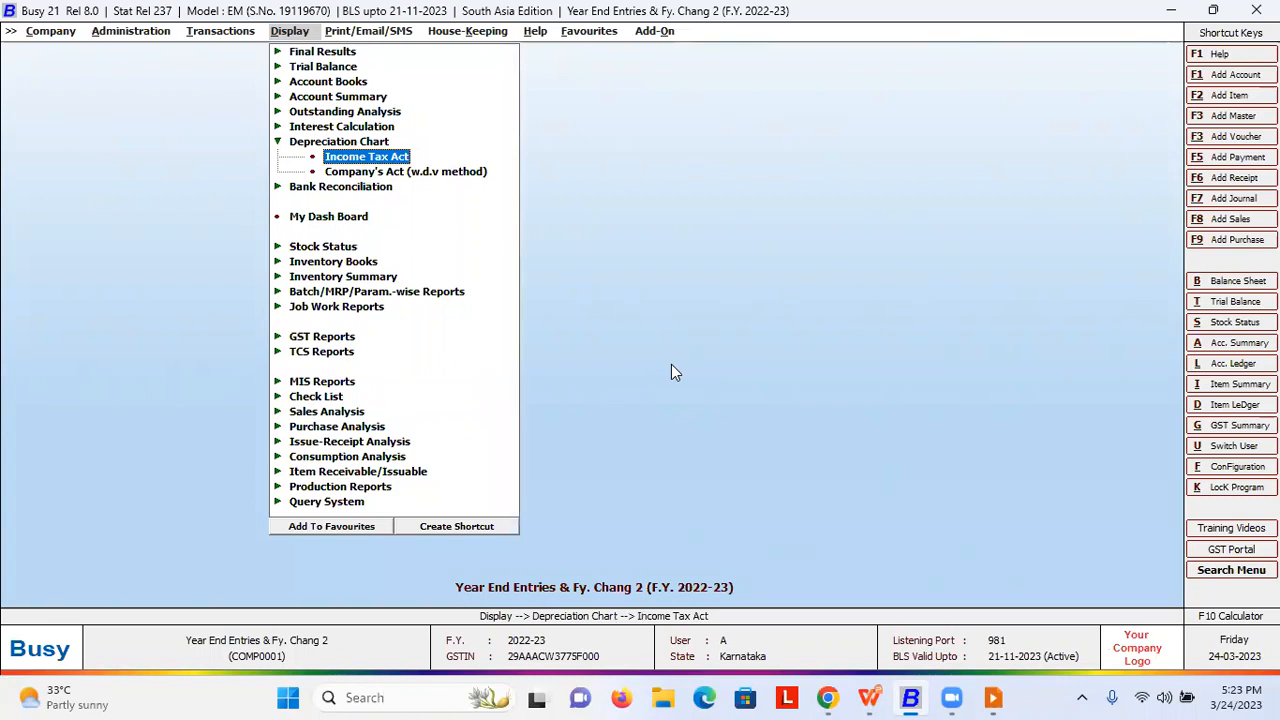
{"action": "key", "text": "Down"}
{"action": "key", "text": "Return"}
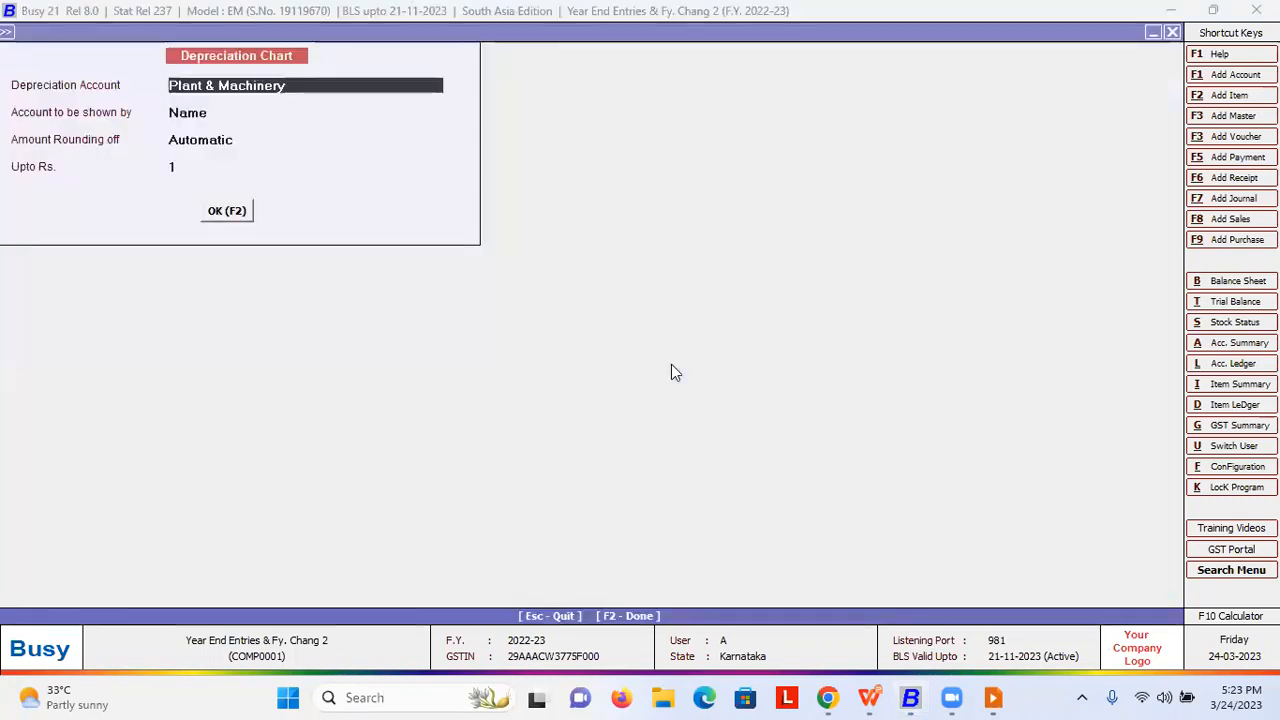
{"action": "key", "text": "Return"}
{"action": "key", "text": "Return"}
{"action": "key", "text": "Return"}
{"action": "key", "text": "Return"}
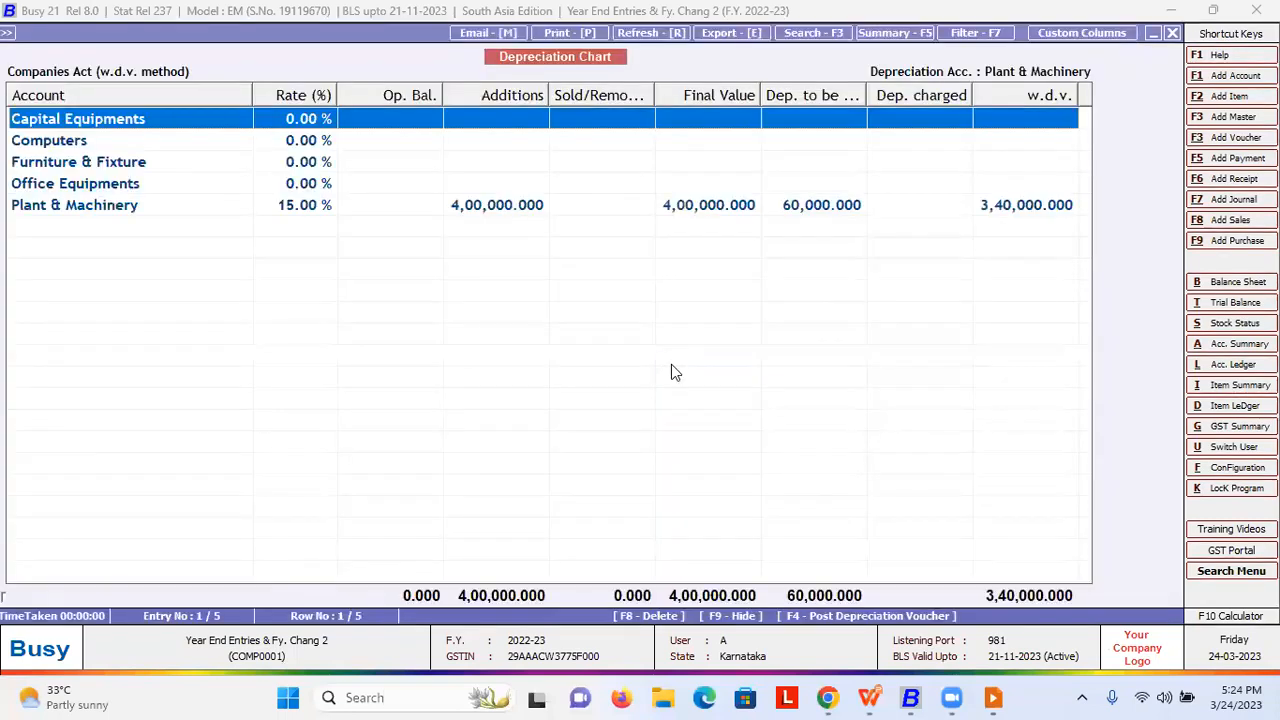
{"action": "key", "text": "Down"}
{"action": "key", "text": "Down"}
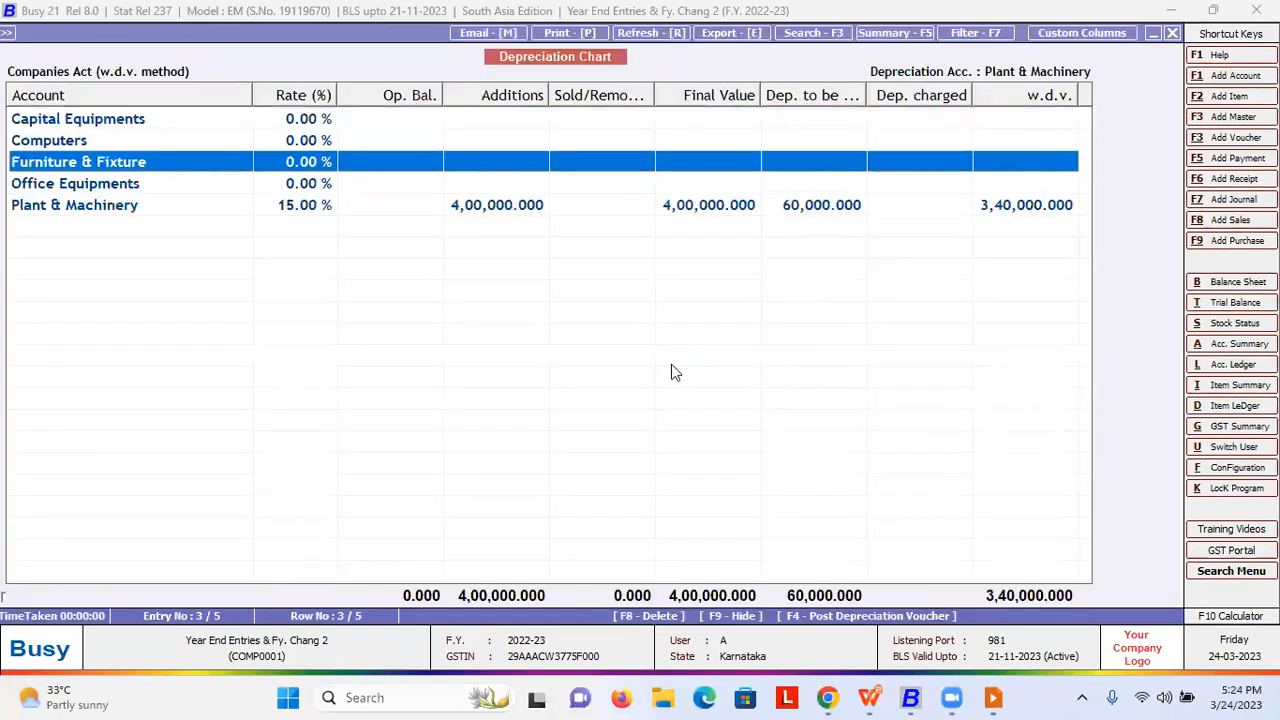
{"action": "key", "text": "Down"}
{"action": "key", "text": "Down"}
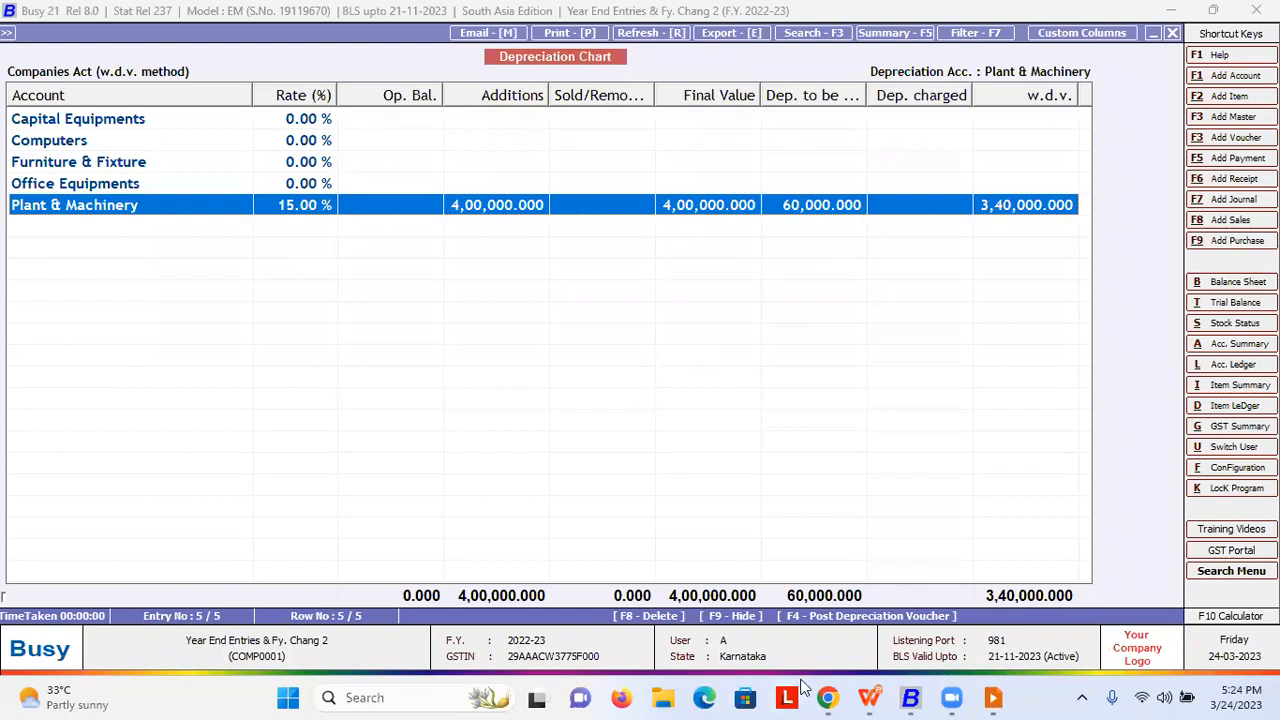
- Post depreciation for the selected account in series Main, charged to Depreciation A/c
{"action": "key", "text": "F4"}
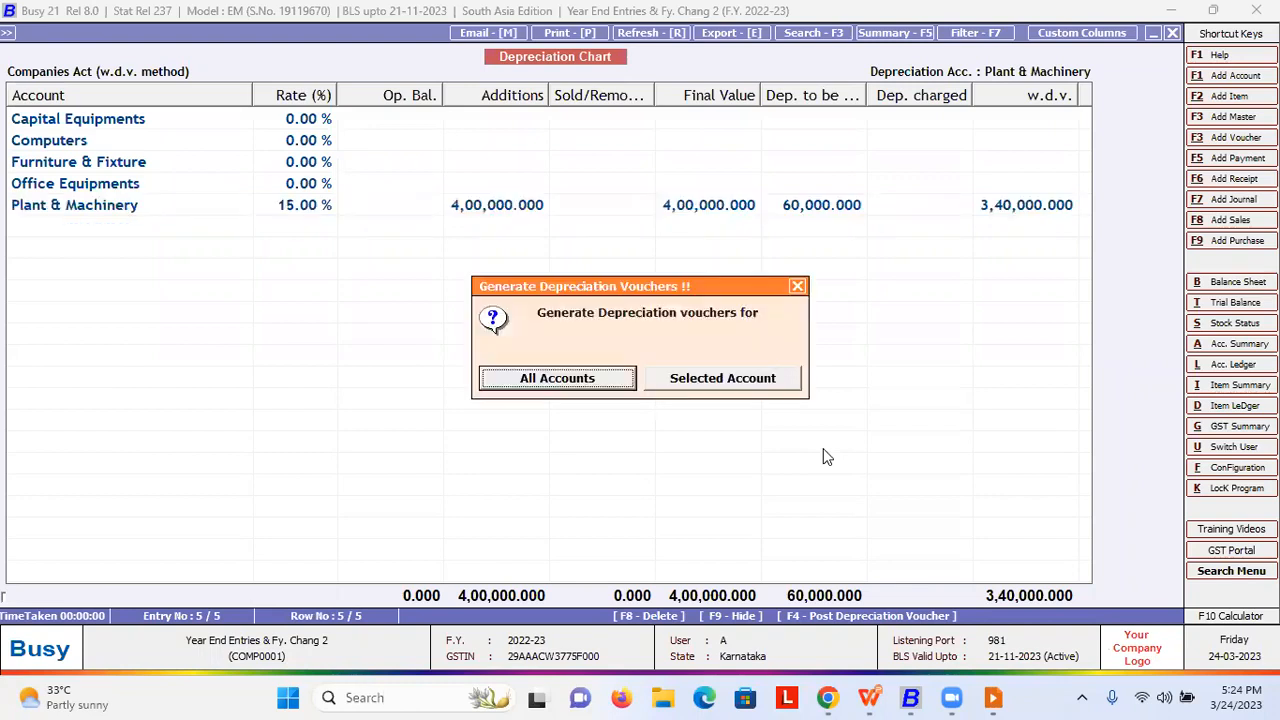
{"action": "key", "text": "Return"}
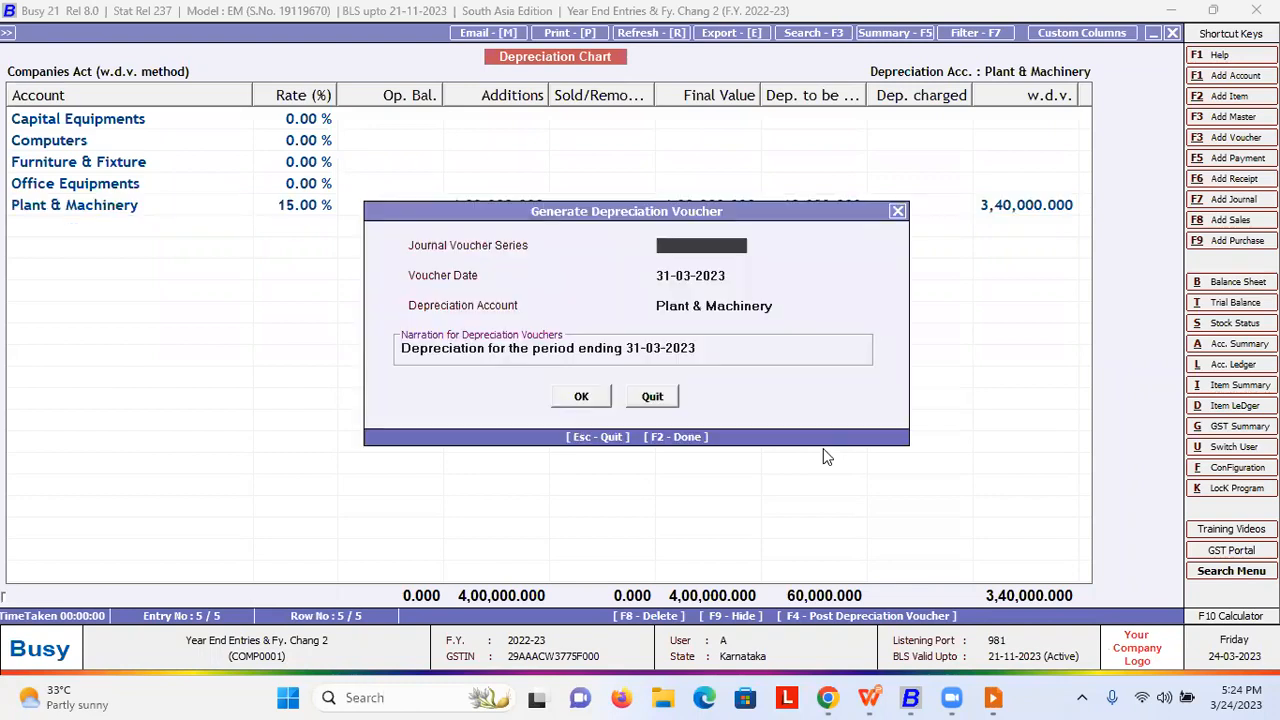
{"action": "key", "text": "Return"}
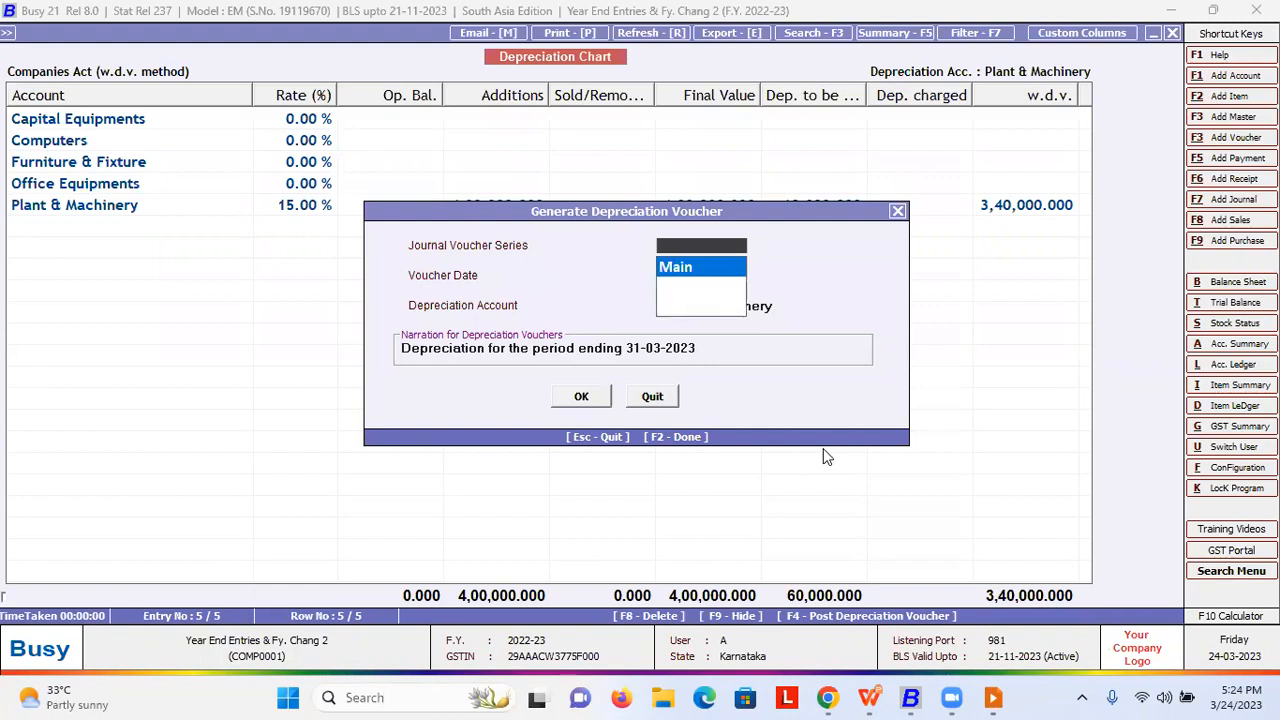
{"action": "key", "text": "Return"}
{"action": "key", "text": "Return"}
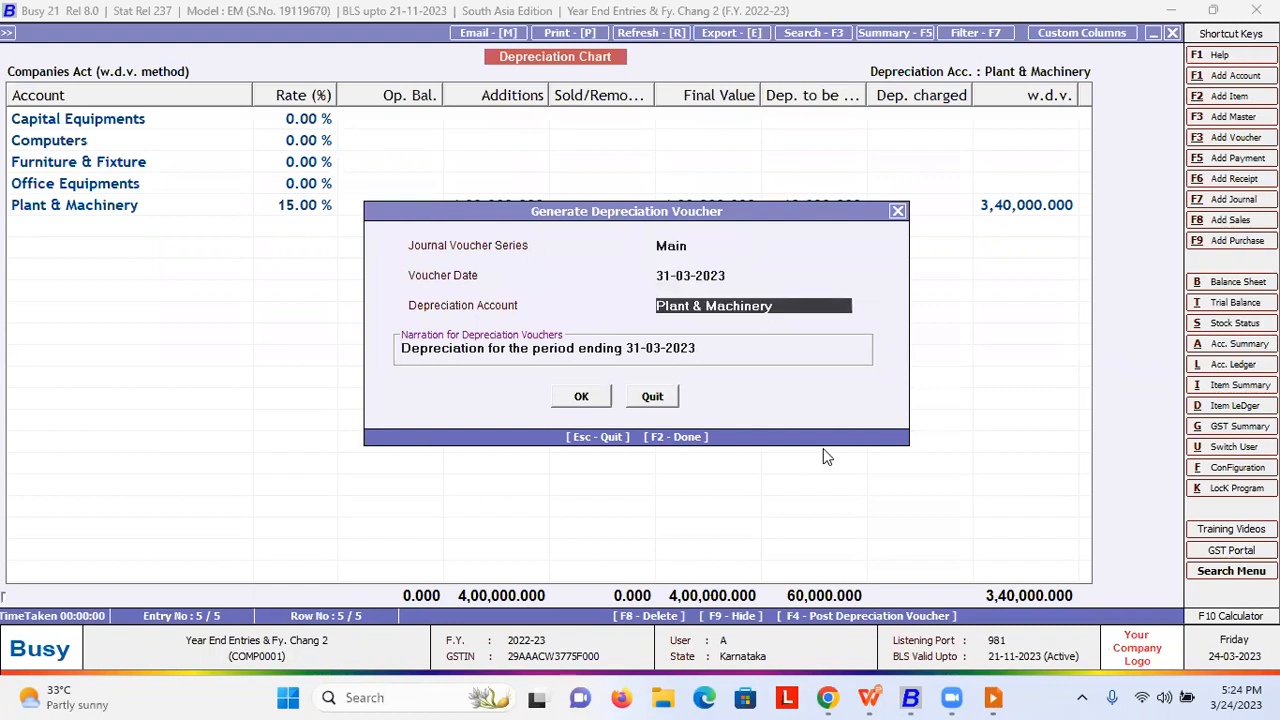
{"action": "type", "text": "de"}
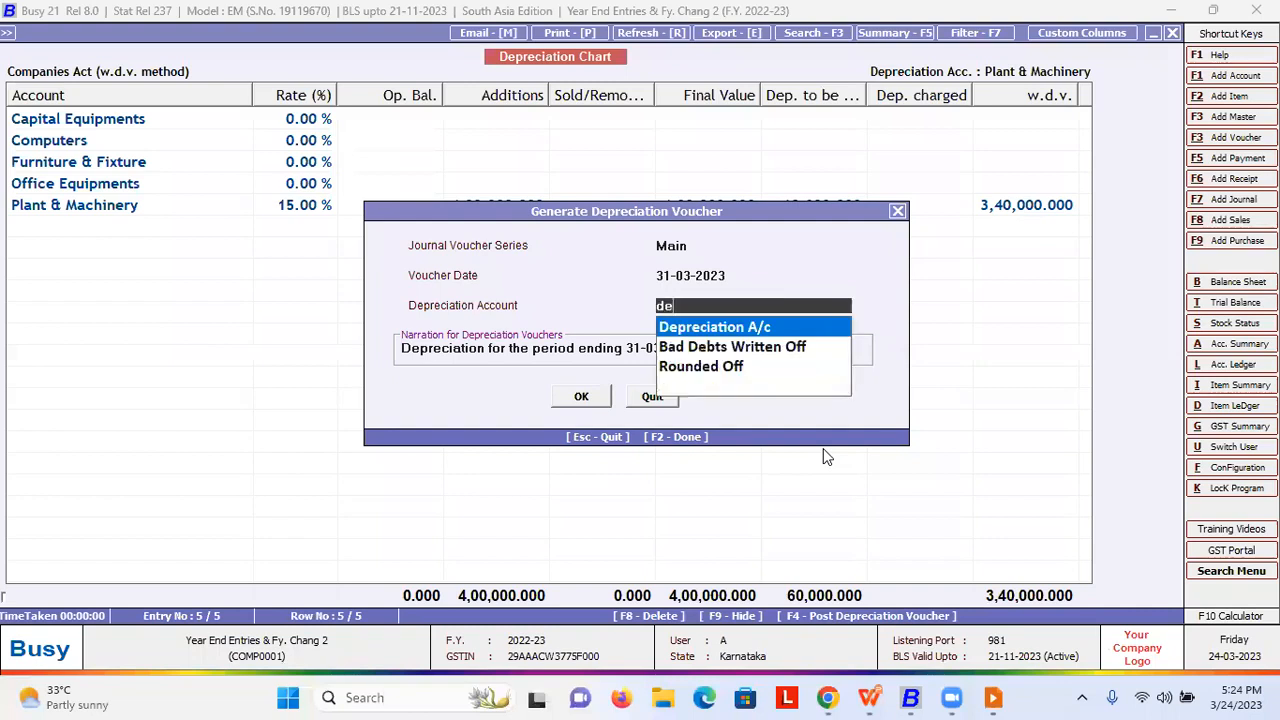
{"action": "key", "text": "Return"}
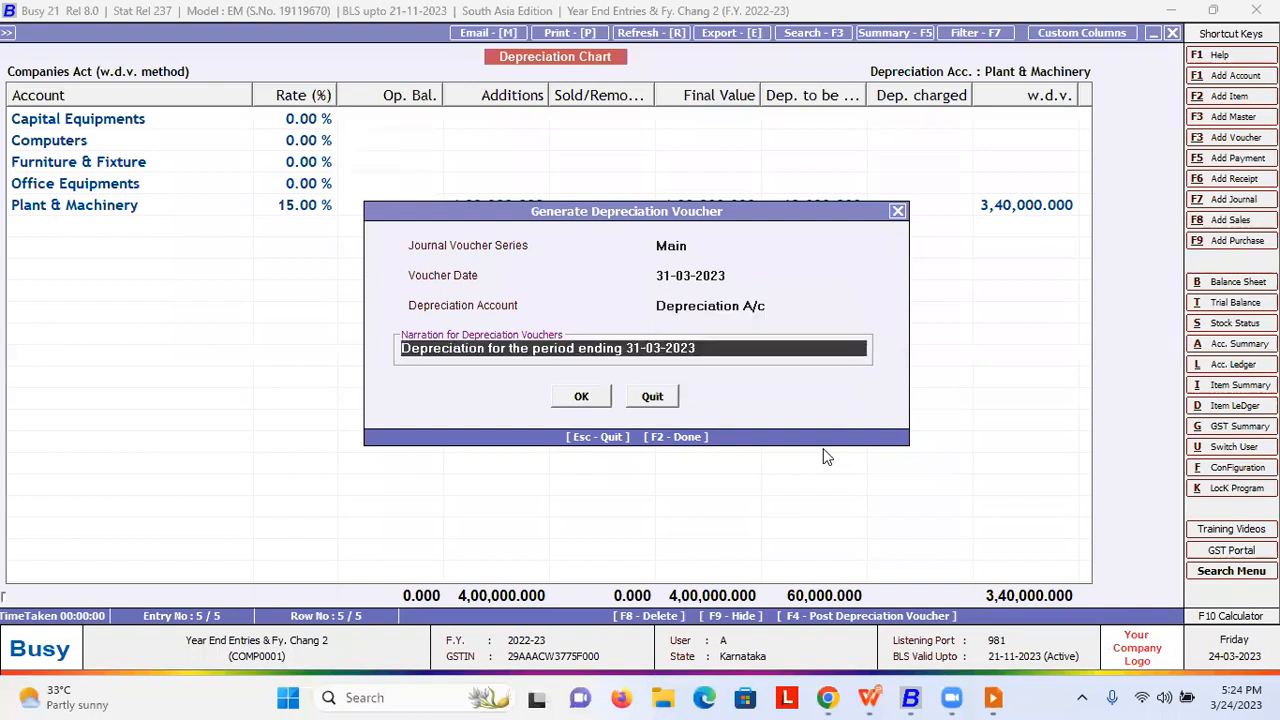
{"action": "key", "text": "shift+Tab"}
{"action": "key", "text": "ctrl+Return"}
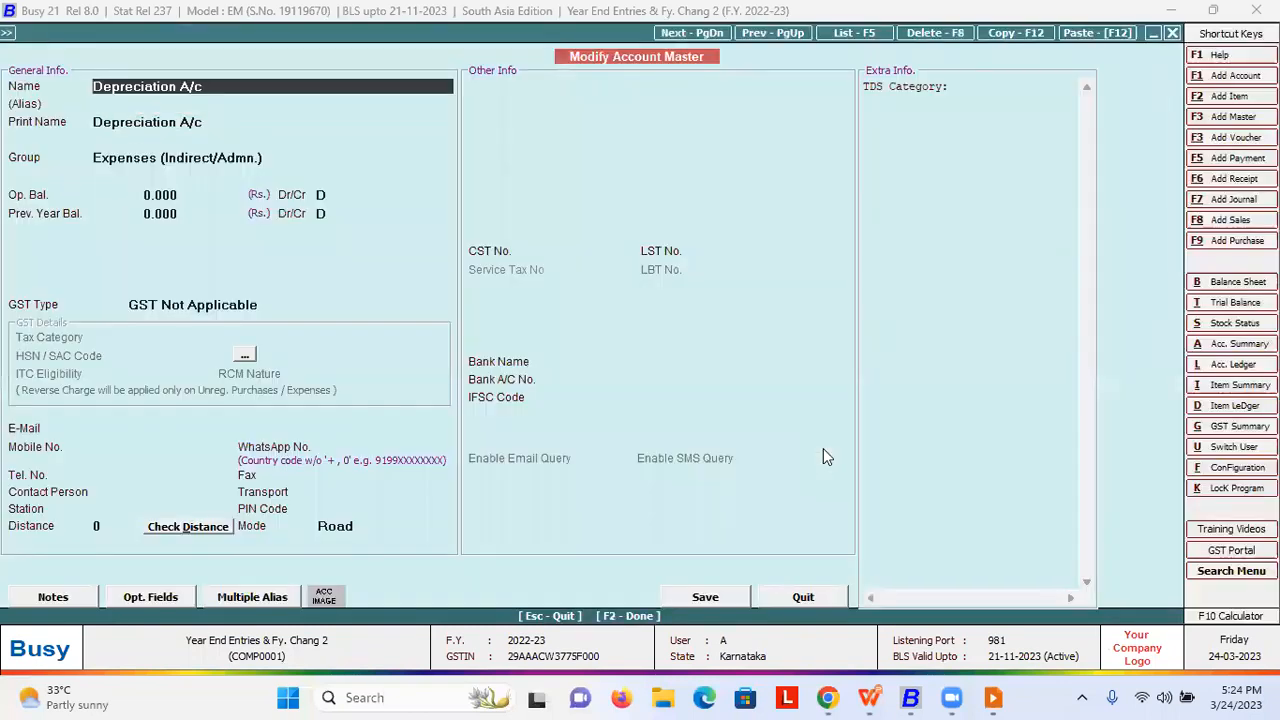
{"action": "key", "text": "Escape"}
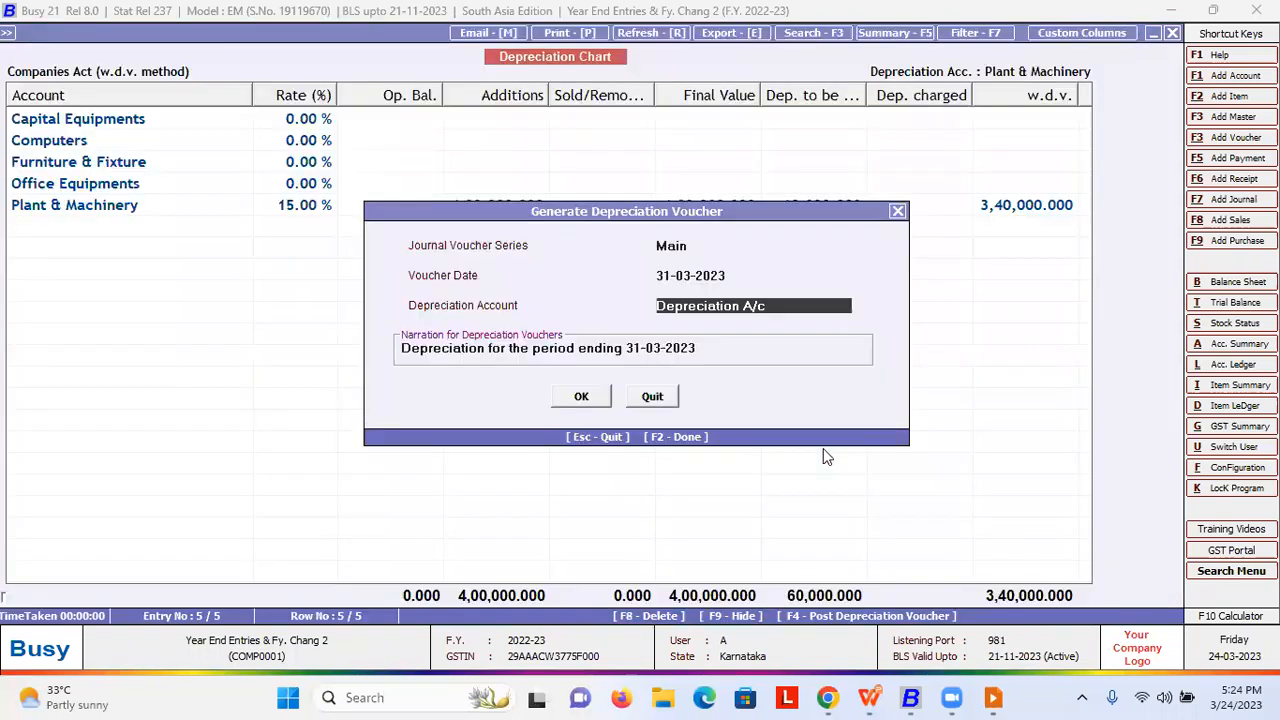
{"action": "key", "text": "Return"}
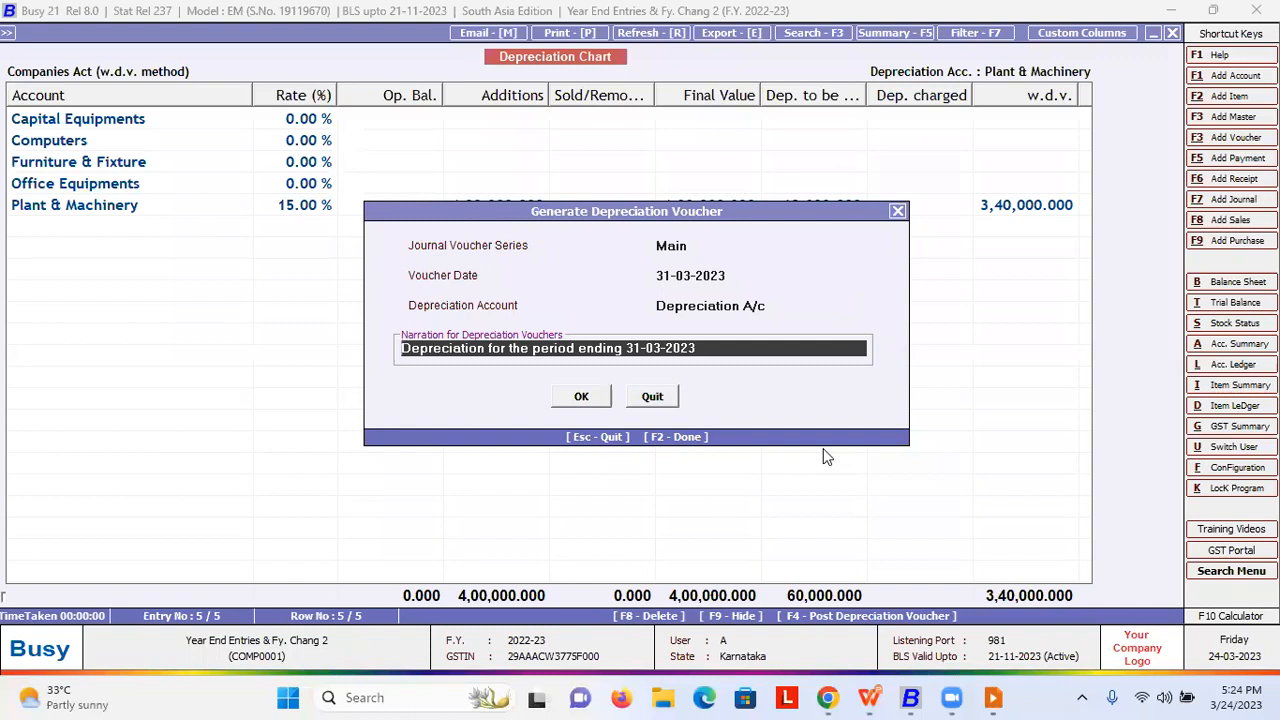
{"action": "key", "text": "Return"}
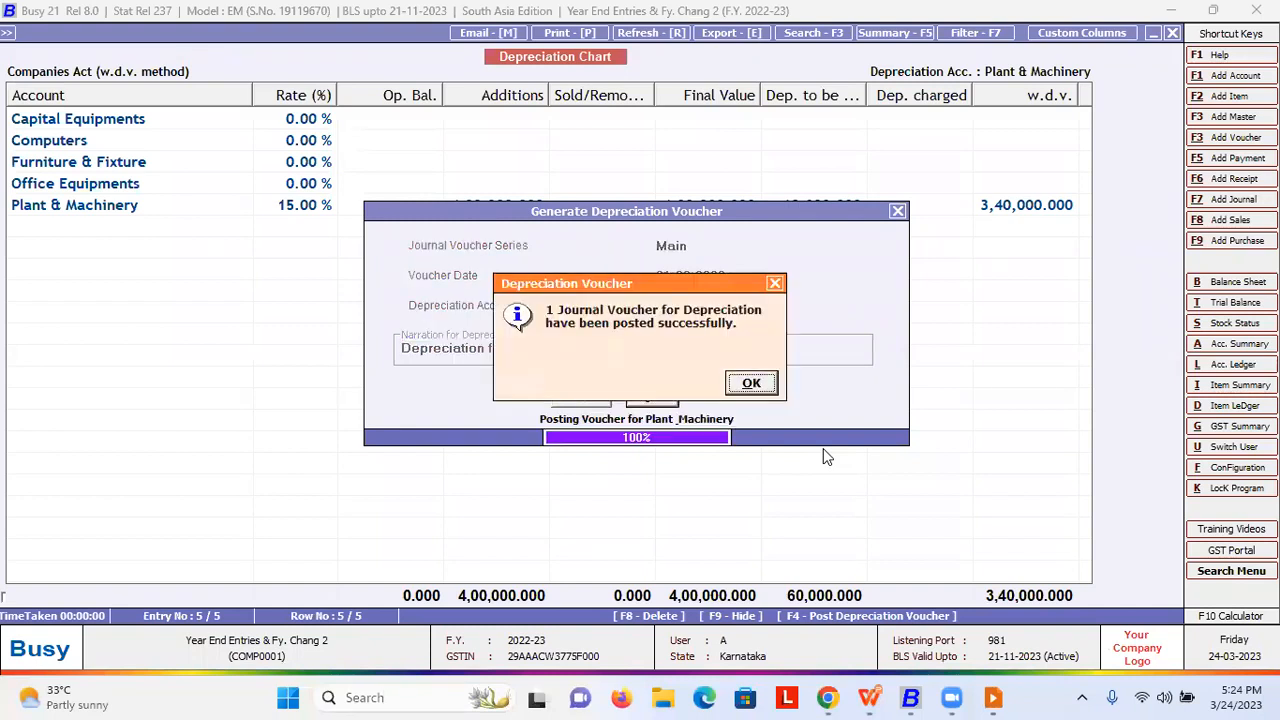
{"action": "key", "text": "Return"}
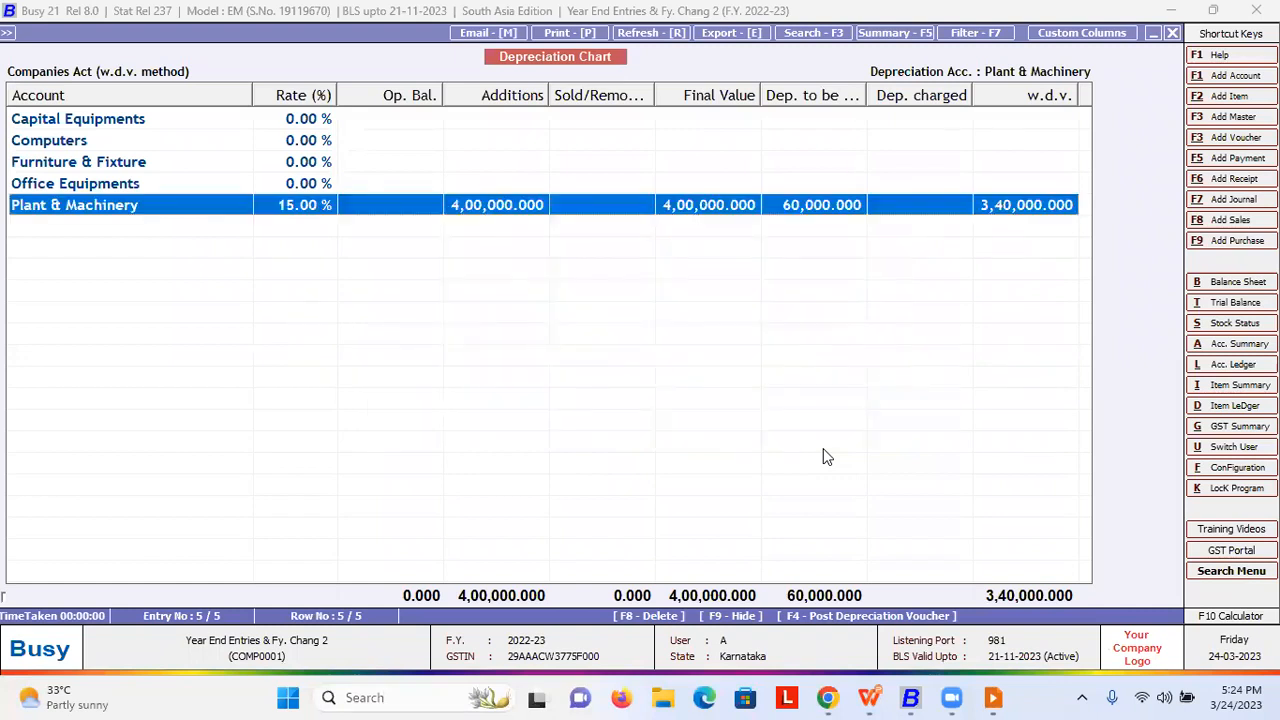
- List journal vouchers and review the new 60,000 Plant & Machinery depreciation voucher
{"action": "key", "text": "Escape"}
{"action": "key", "text": "Return"}
{"action": "key", "text": "Down"}
{"action": "key", "text": "Return"}
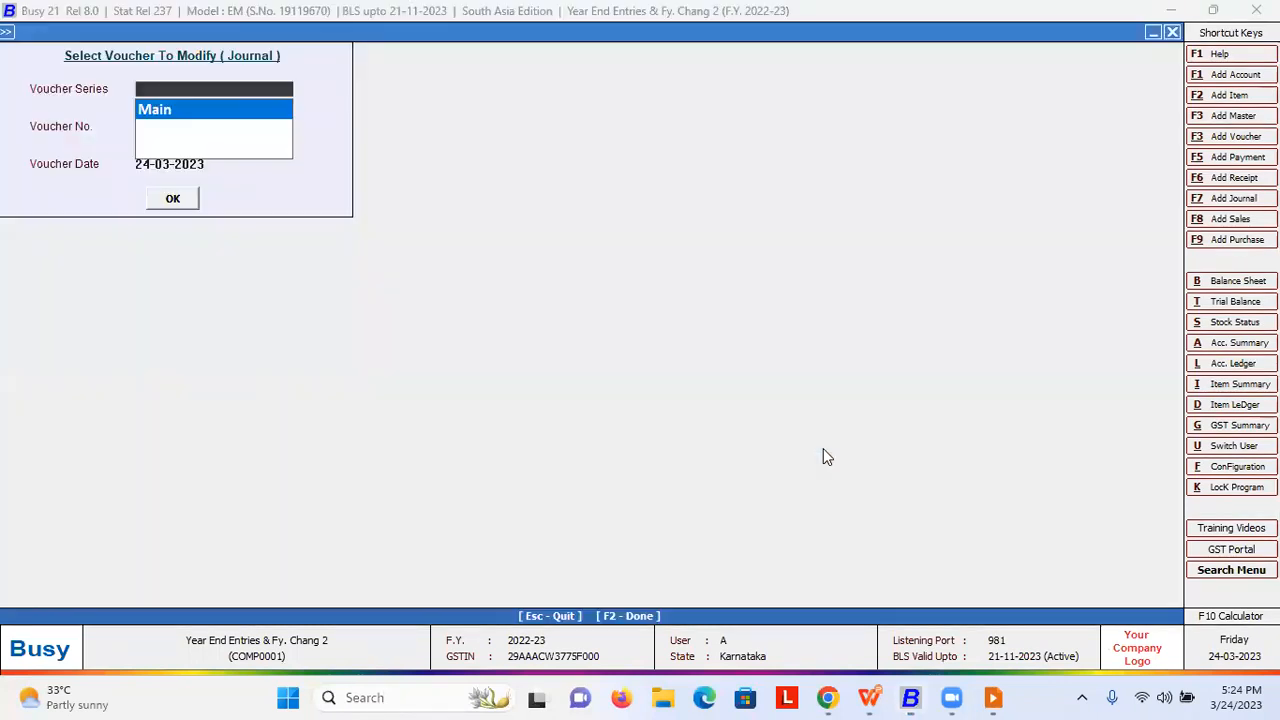
{"action": "key", "text": "Return"}
{"action": "key", "text": "Escape"}
{"action": "key", "text": "Escape"}
{"action": "key", "text": "Down"}
{"action": "key", "text": "Return"}
{"action": "key", "text": "Return"}
{"action": "key", "text": "F2"}
{"action": "key", "text": "Down"}
{"action": "key", "text": "Down"}
{"action": "key", "text": "Down"}
{"action": "key", "text": "Down"}
{"action": "key", "text": "Down"}
{"action": "key", "text": "Down"}
{"action": "key", "text": "Down"}
{"action": "key", "text": "Down"}
{"action": "key", "text": "Down"}
{"action": "key", "text": "Down"}
{"action": "key", "text": "Down"}
{"action": "key", "text": "Down"}
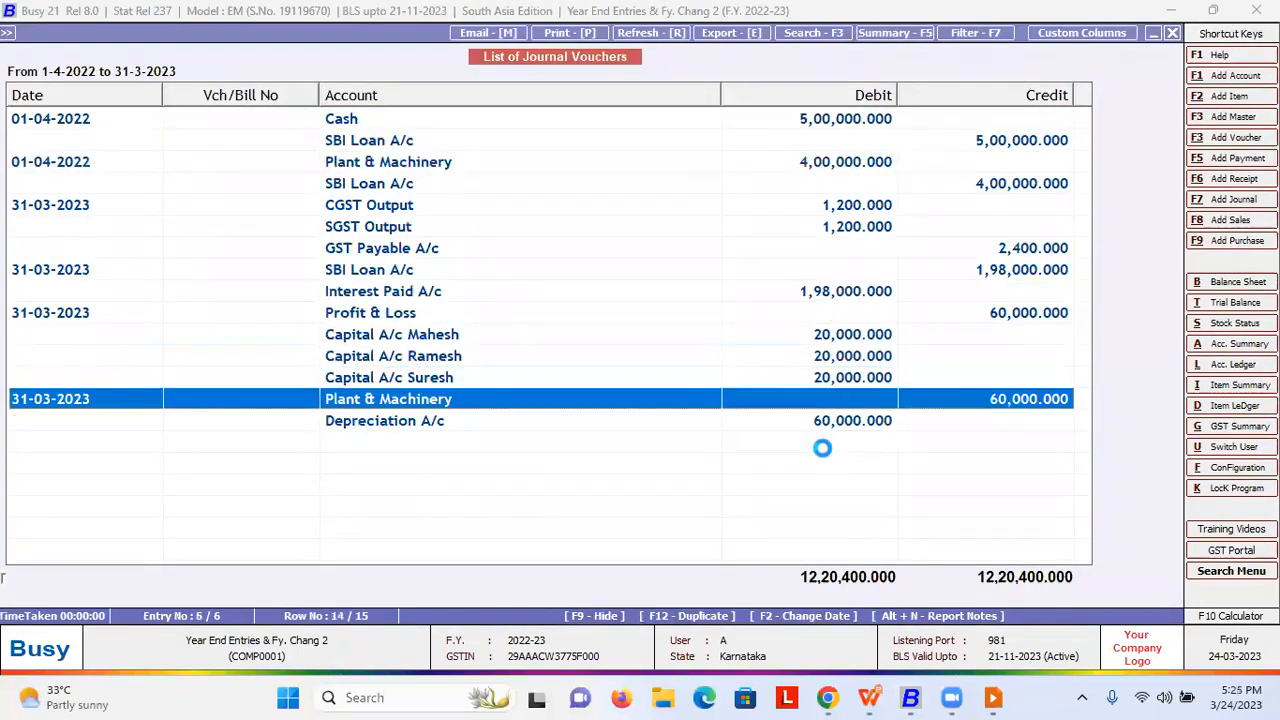
{"action": "key", "text": "Return"}
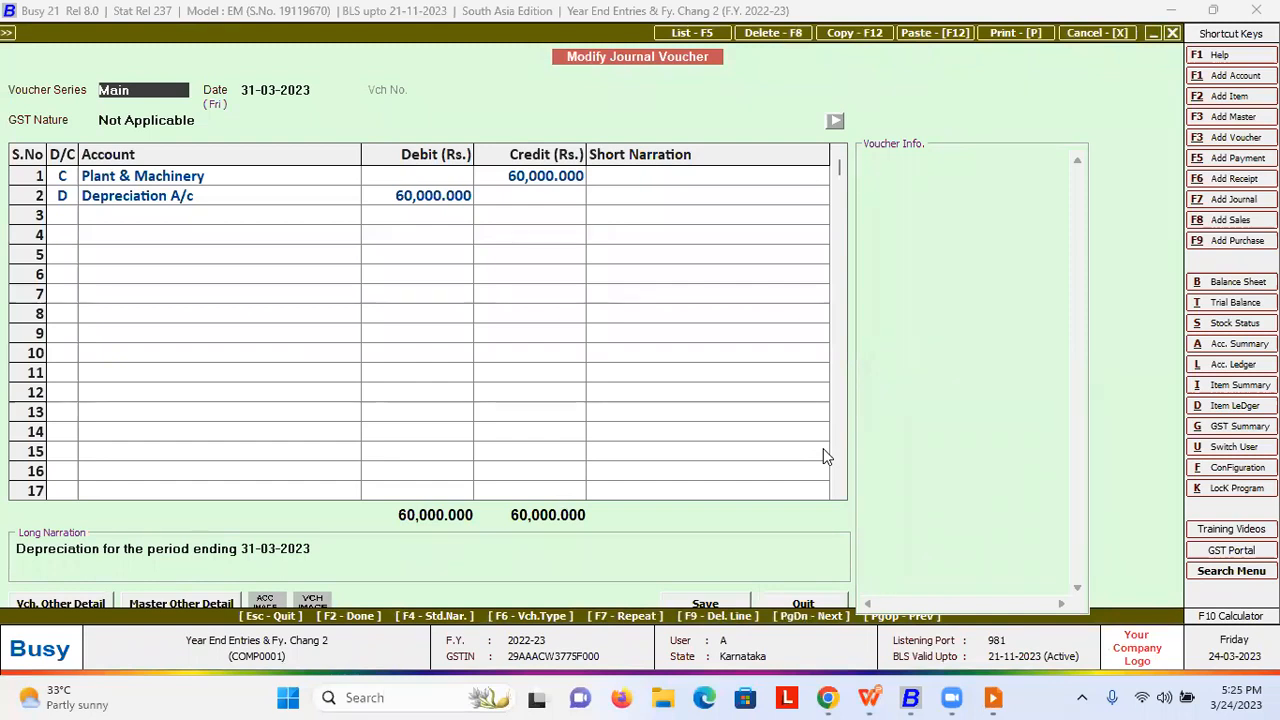
{"action": "key", "text": "F2"}
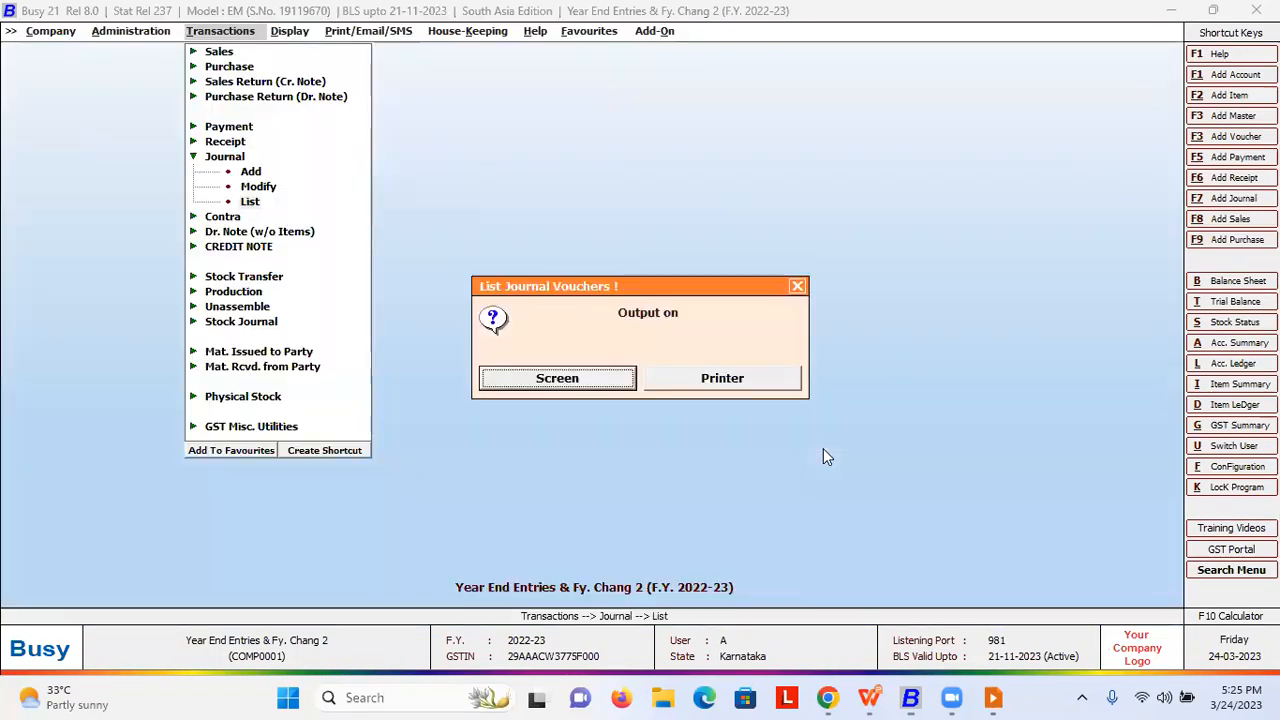
- Run the Product Basis interest report for SBI Loan A/c at 22% and begin an interest voucher
{"action": "key", "text": "Escape"}
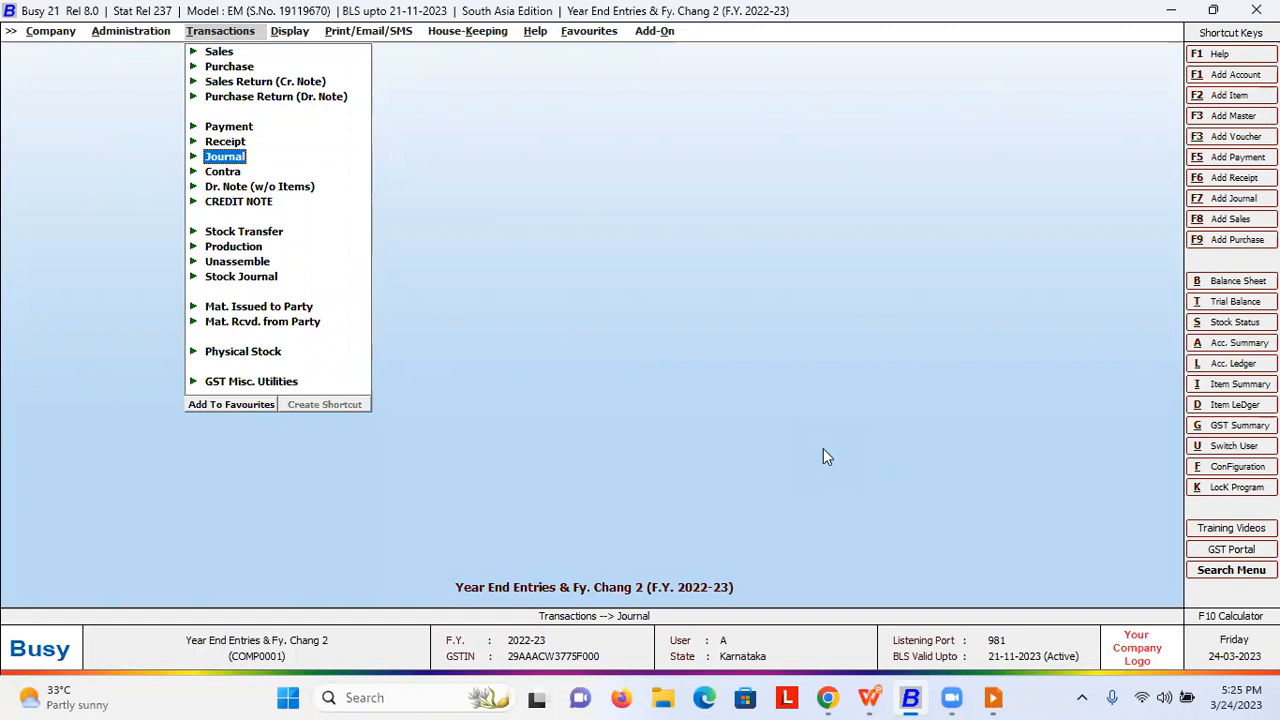
{"action": "key", "text": "Right"}
{"action": "key", "text": "Up"}
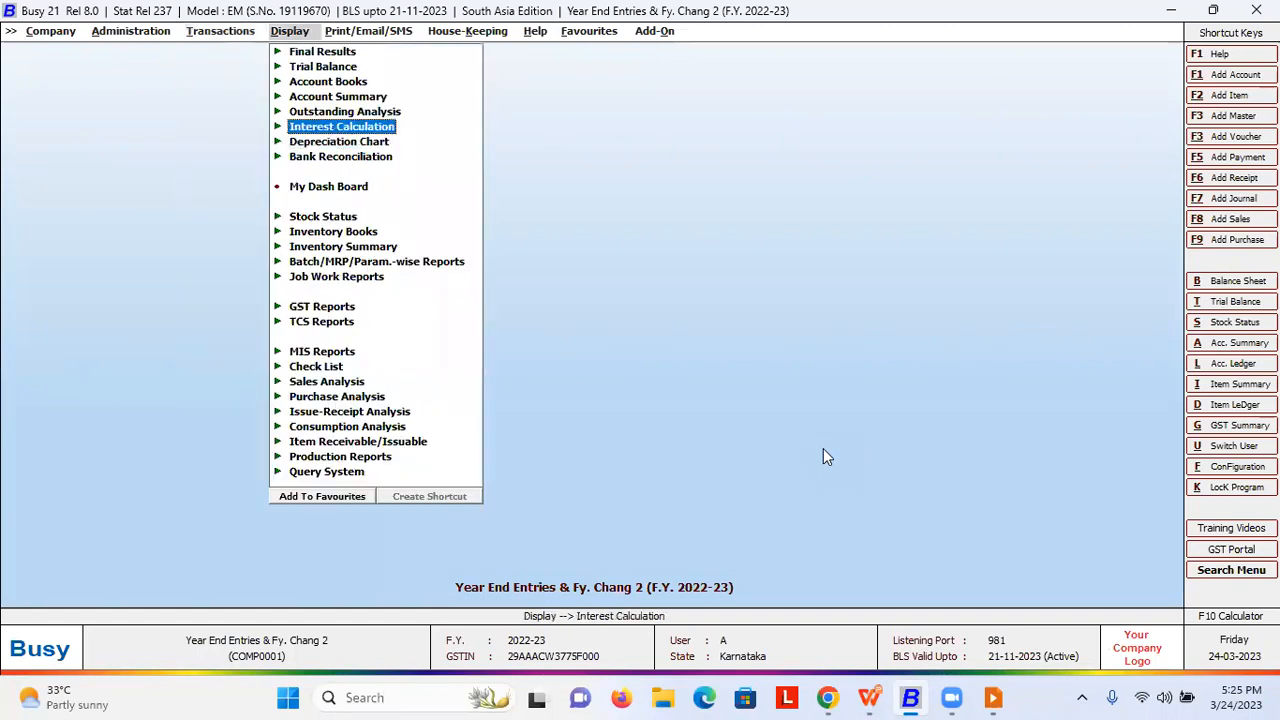
{"action": "key", "text": "Return"}
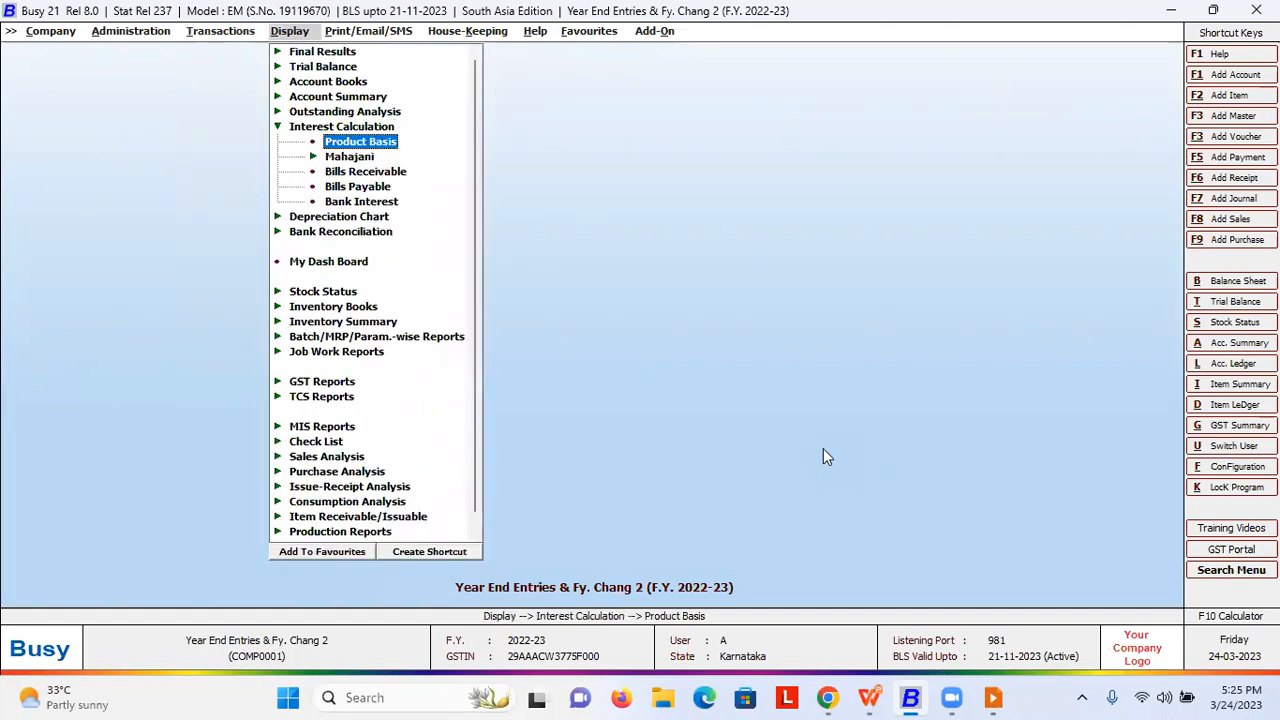
{"action": "key", "text": "Return"}
{"action": "key", "text": "Return"}
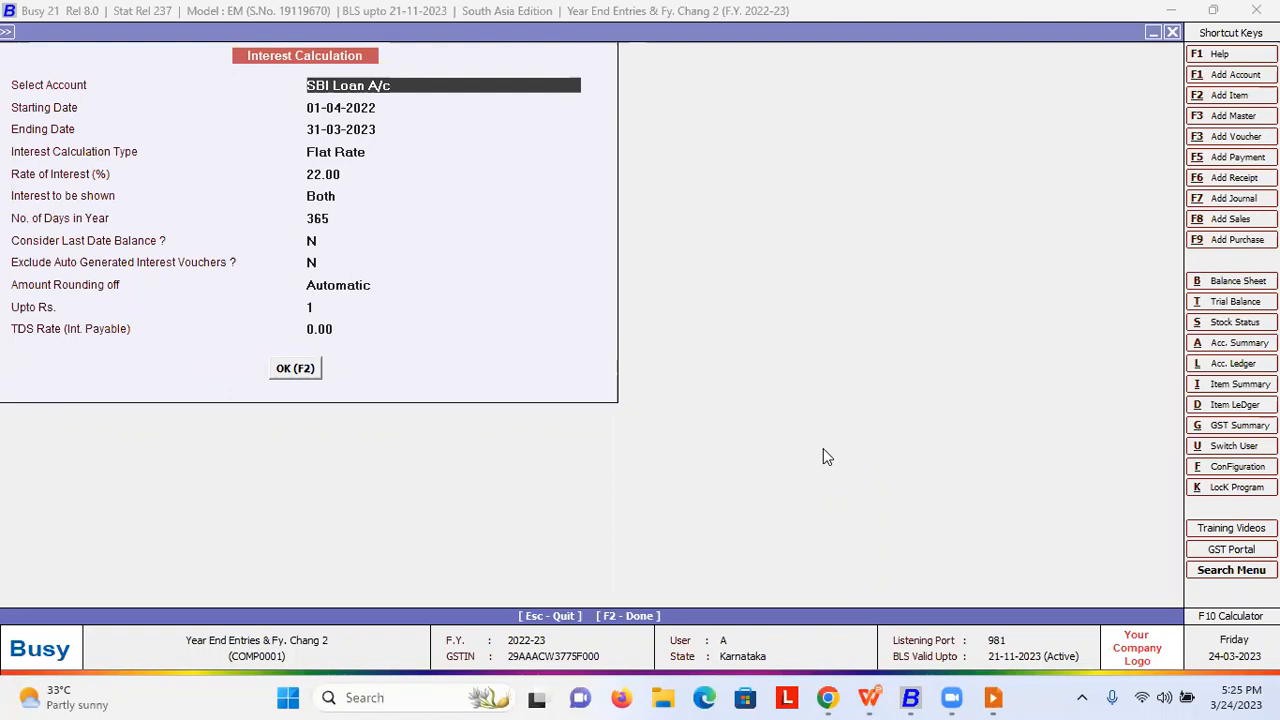
{"action": "key", "text": "Return"}
{"action": "key", "text": "Return"}
{"action": "key", "text": "Return"}
{"action": "key", "text": "Return"}
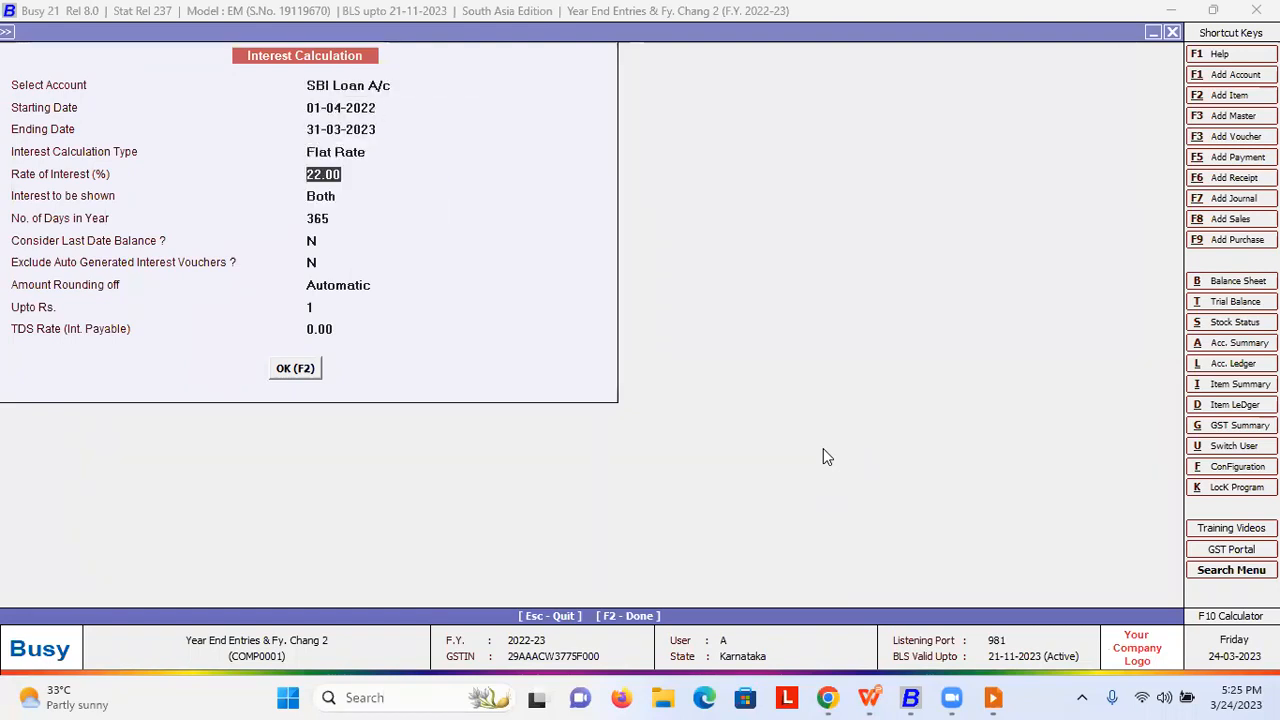
{"action": "key", "text": "F2"}
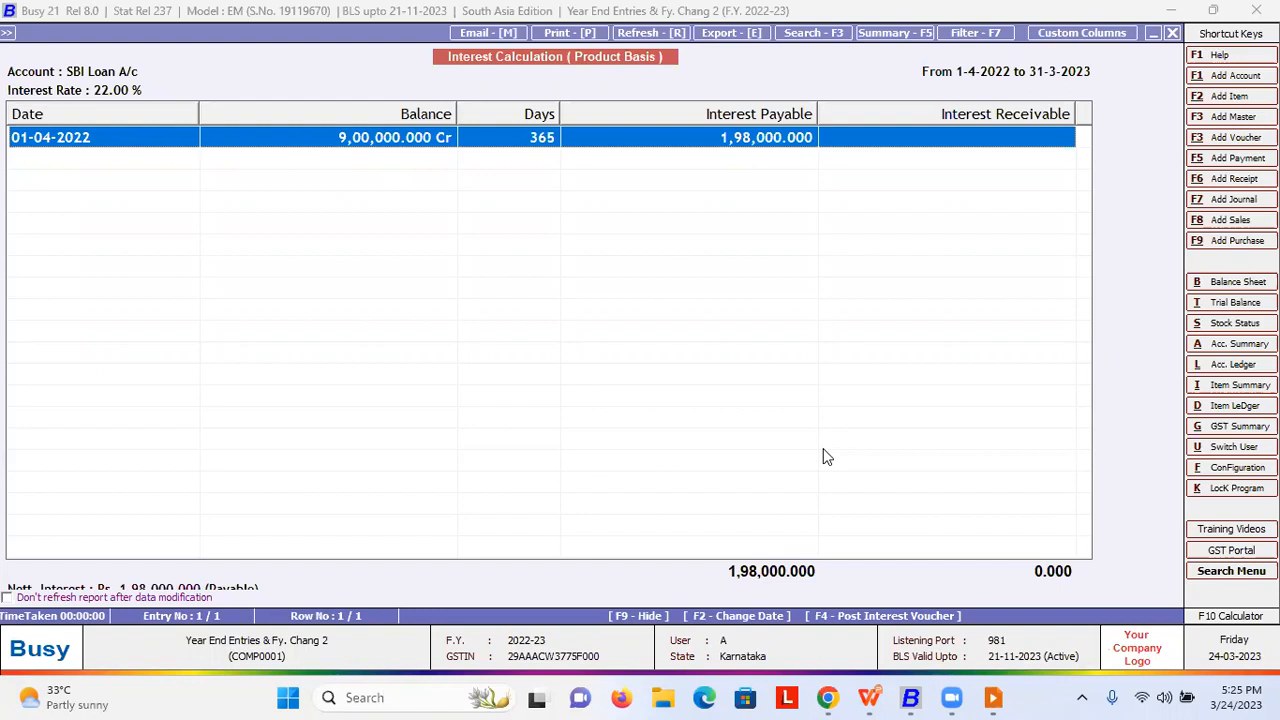
{"action": "key", "text": "F4"}
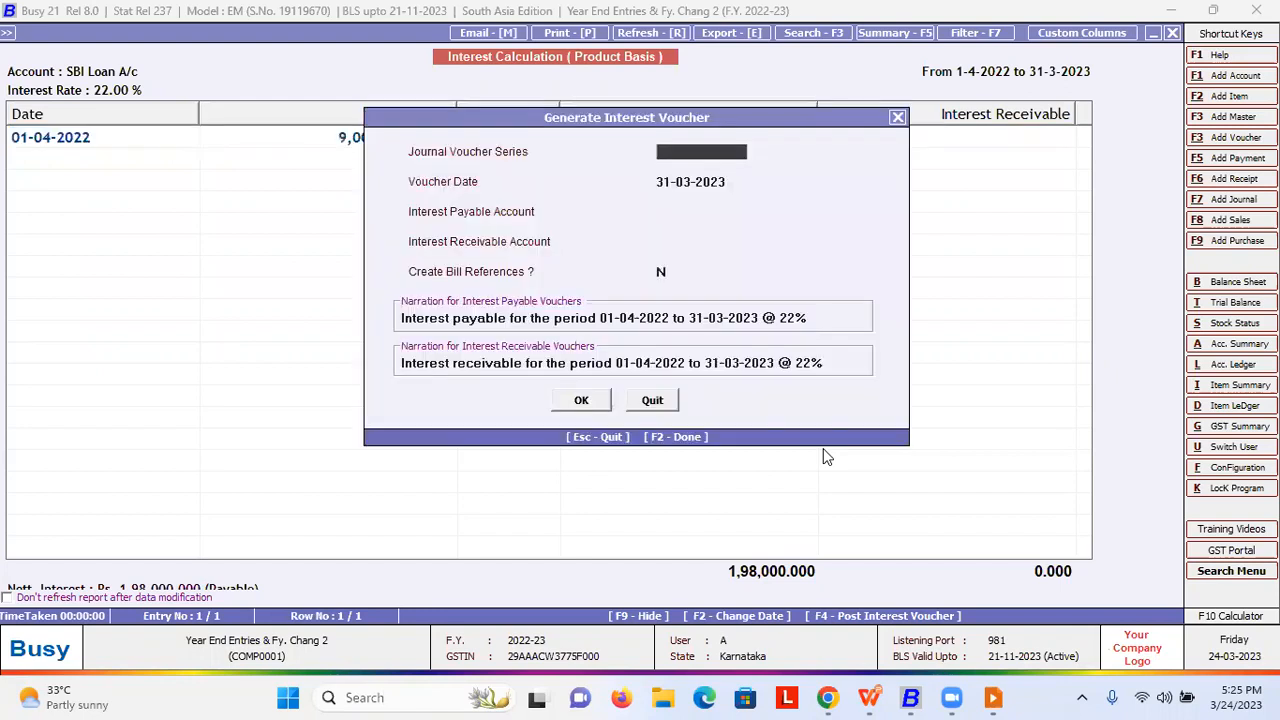
- Set the interest voucher to series Main, date 31-03-2023, payable account Interest Paid A/c
{"action": "key", "text": "space"}
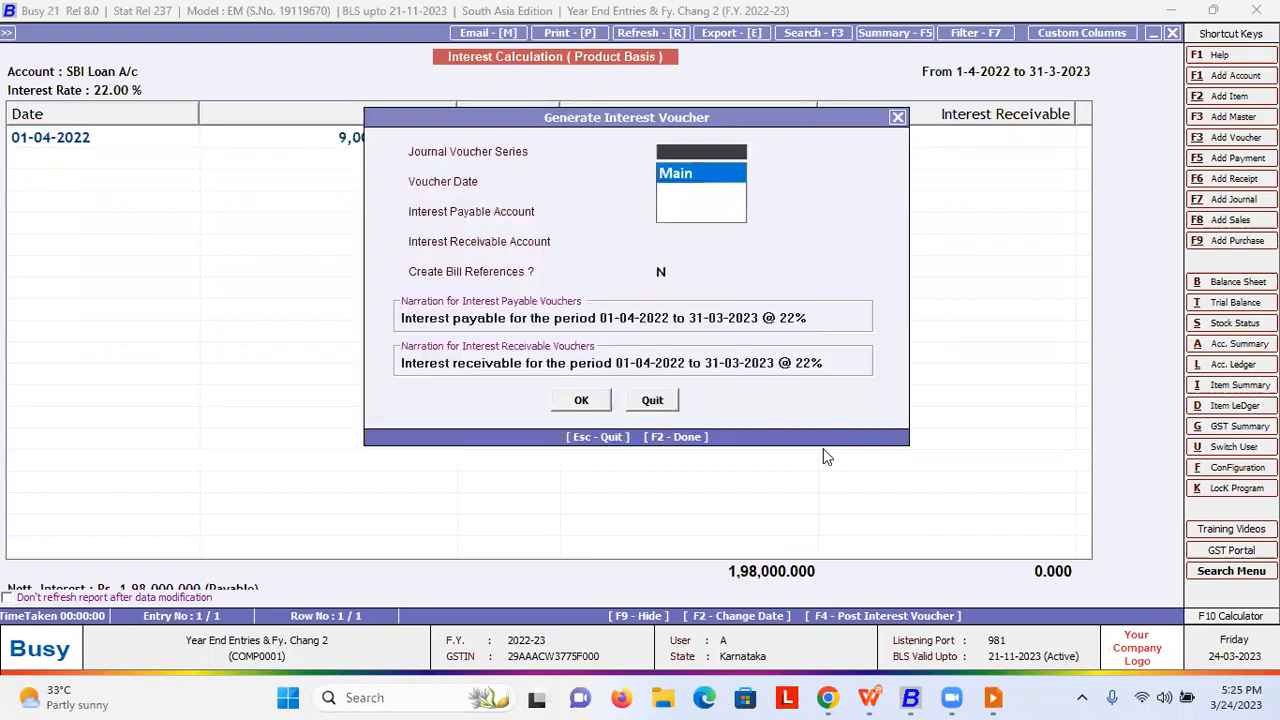
{"action": "key", "text": "Return"}
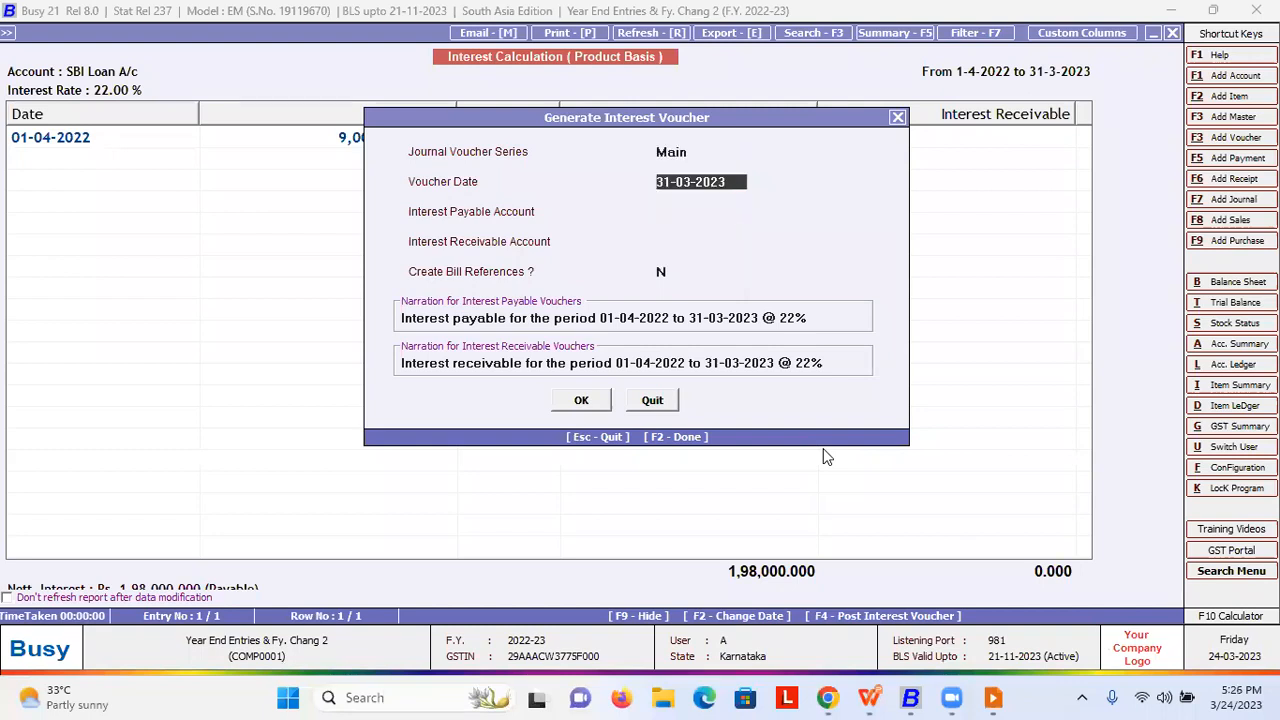
{"action": "key", "text": "Return"}
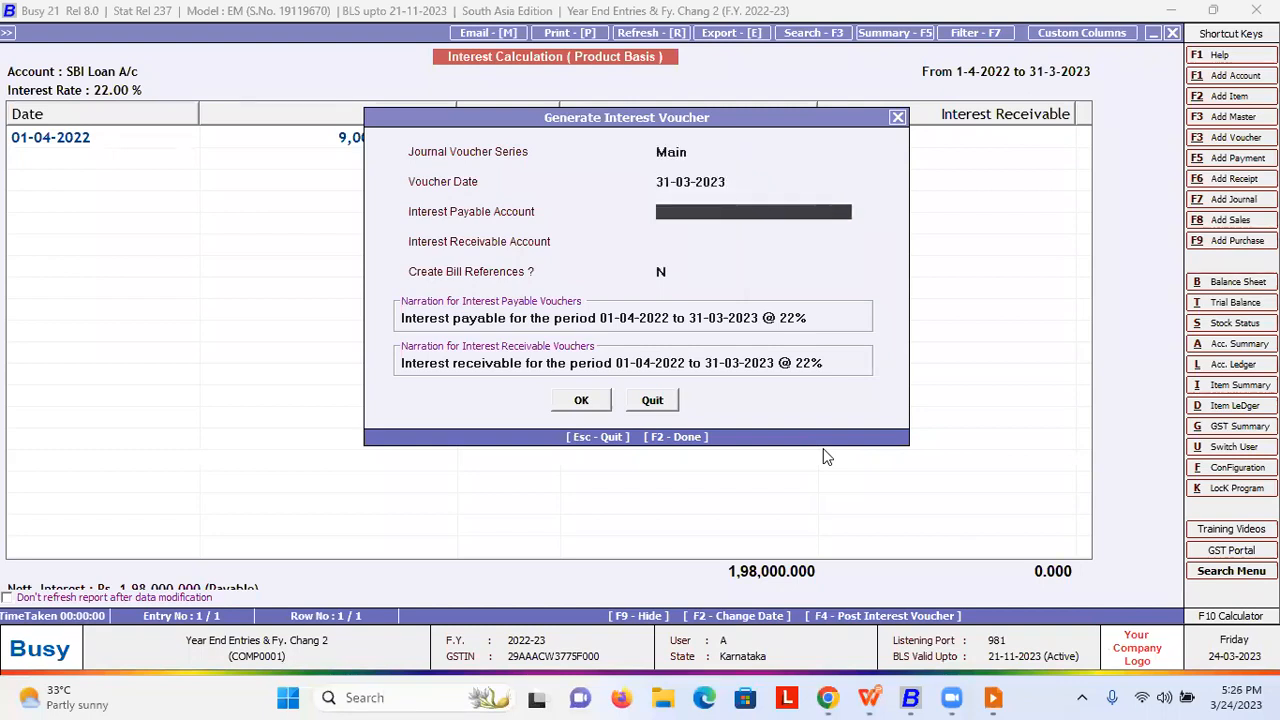
{"action": "type", "text": "in"}
{"action": "key", "text": "Down"}
{"action": "key", "text": "Down"}
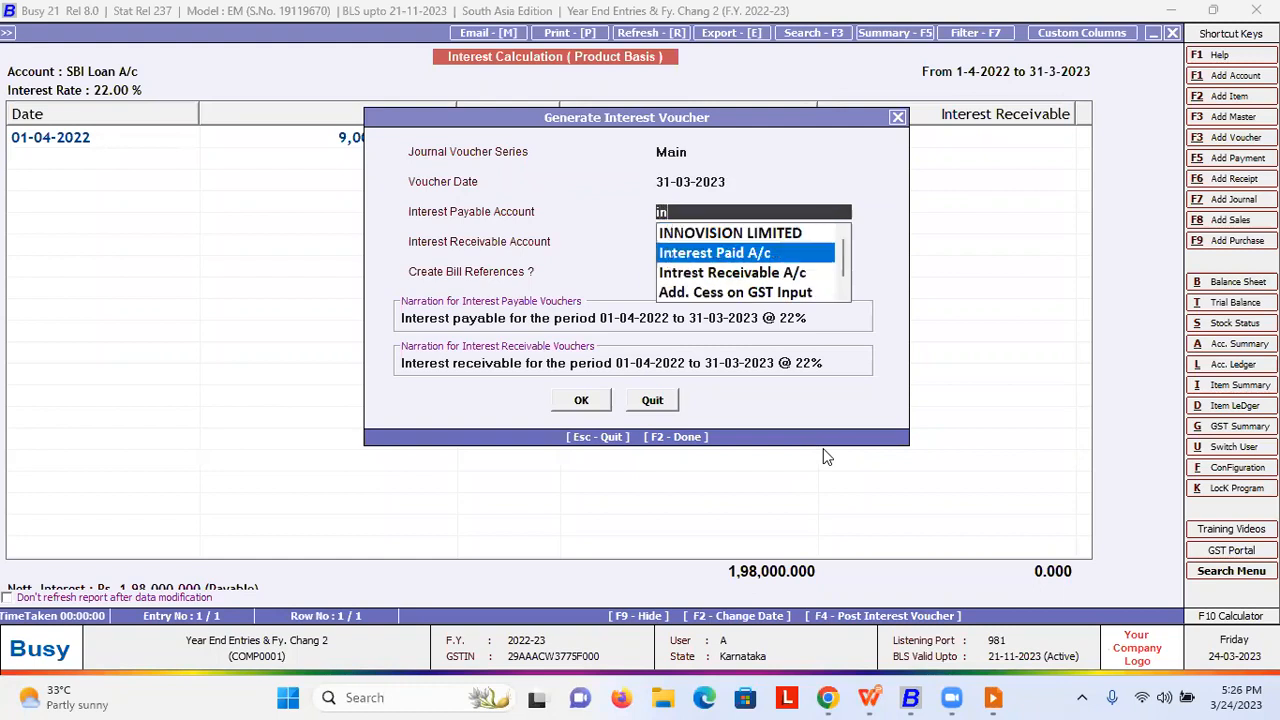
{"action": "key", "text": "Up"}
{"action": "key", "text": "Return"}
{"action": "key", "text": "Up"}
{"action": "key", "text": "alt+m"}
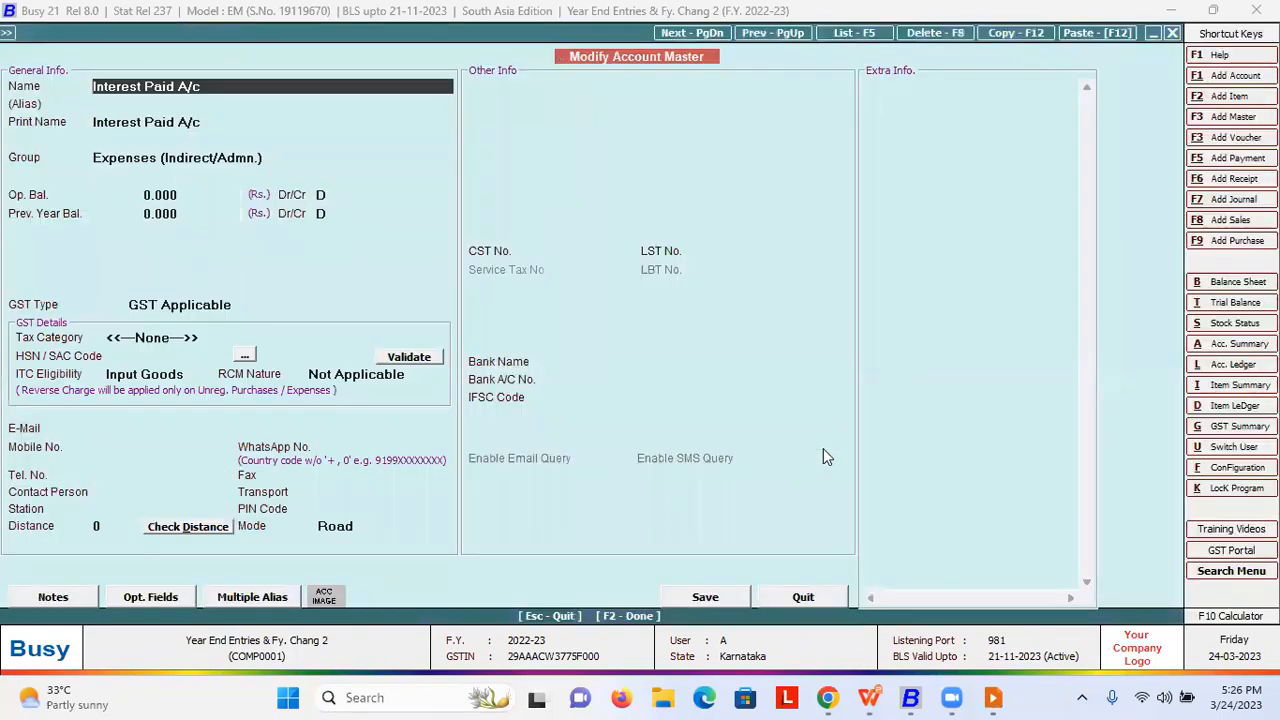
{"action": "key", "text": "Escape"}
{"action": "key", "text": "Return"}
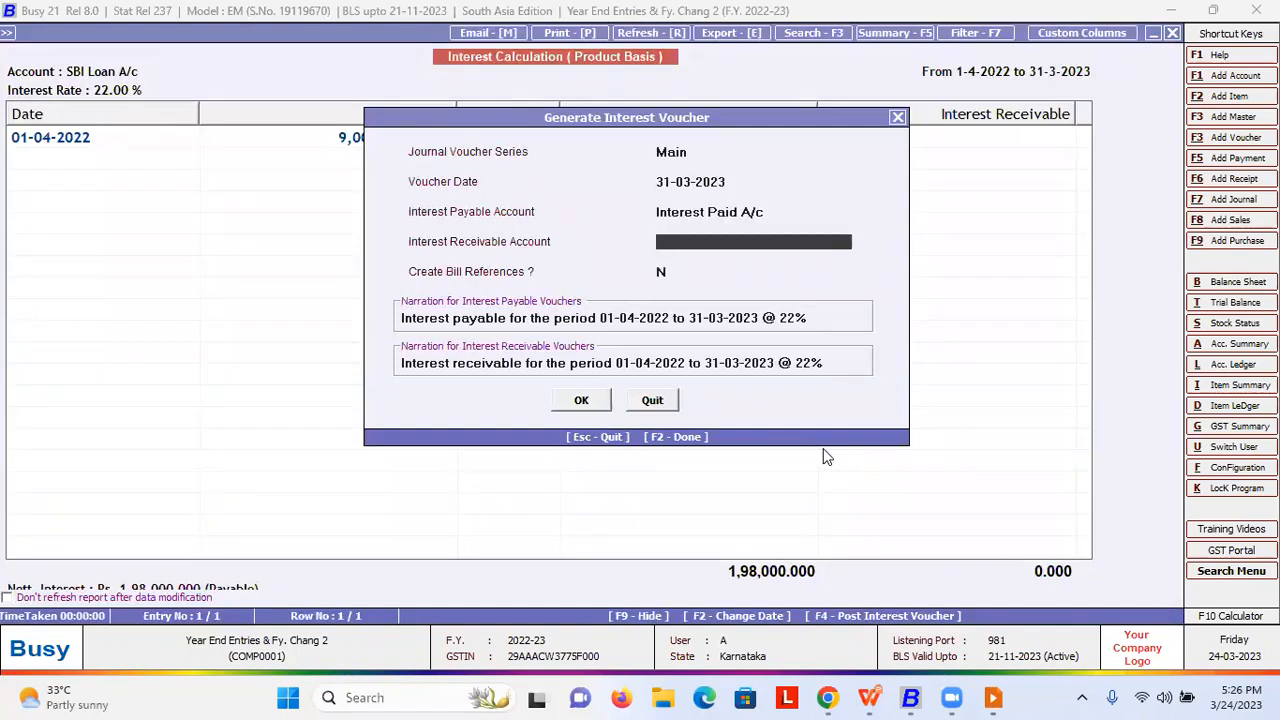
- Choose Intrest Receivable A/c, set bill references to Y, and post, overwriting the existing voucher
{"action": "type", "text": "in"}
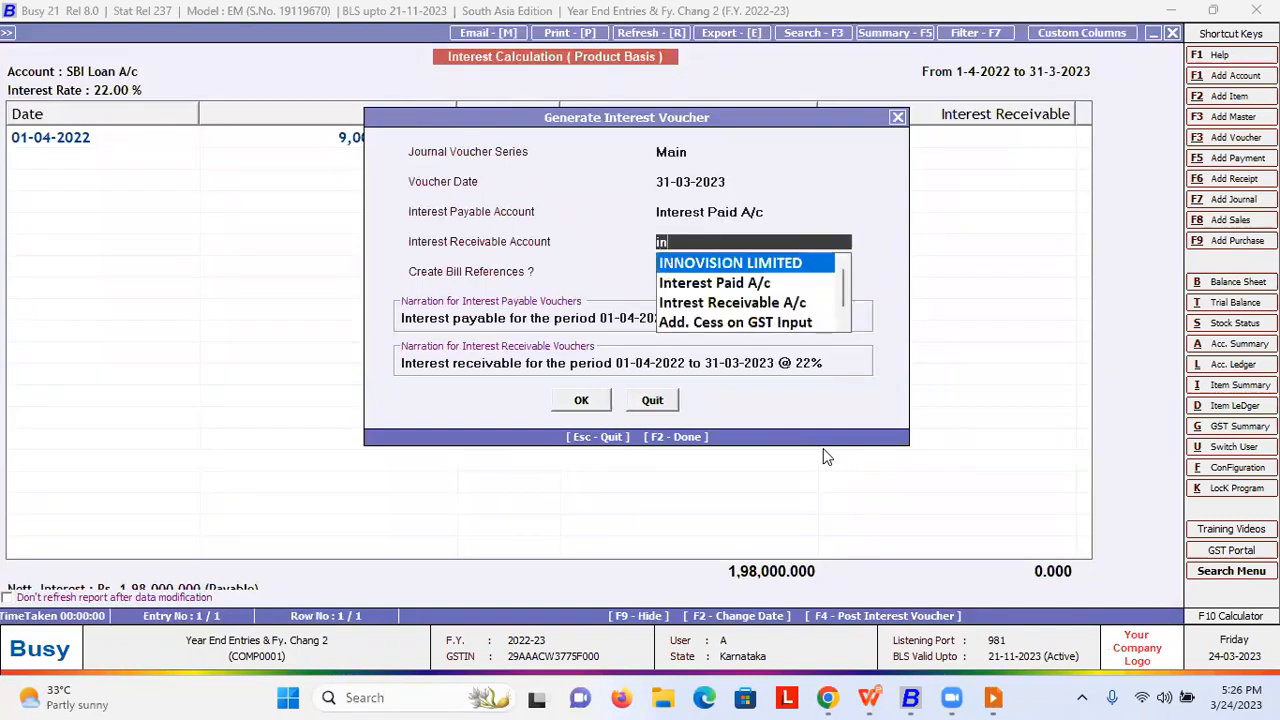
{"action": "key", "text": "Down"}
{"action": "key", "text": "Down"}
{"action": "key", "text": "Return"}
{"action": "key", "text": "Up"}
{"action": "key", "text": "Up"}
{"action": "key", "text": "Down"}
{"action": "key", "text": "Down"}
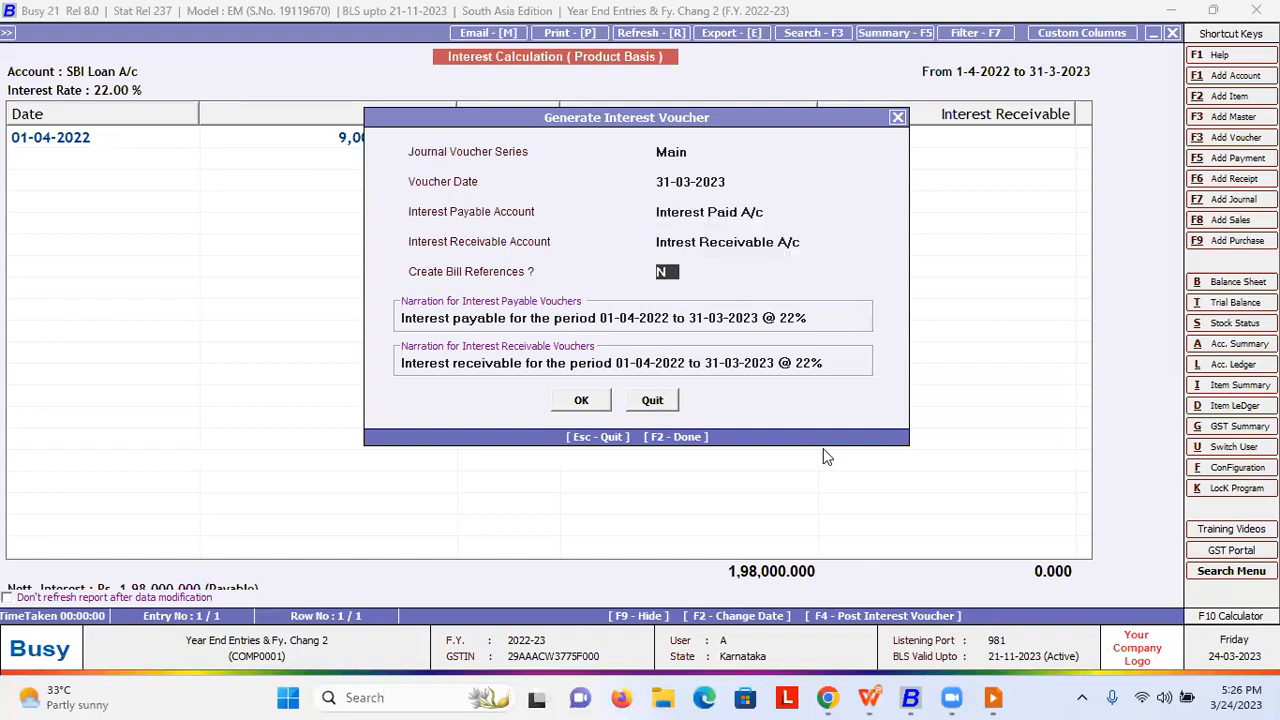
{"action": "type", "text": "Y"}
{"action": "key", "text": "Return"}
{"action": "key", "text": "Return"}
{"action": "key", "text": "Return"}
{"action": "key", "text": "Return"}
{"action": "key", "text": "Tab"}
{"action": "key", "text": "Tab"}
{"action": "key", "text": "Tab"}
{"action": "key", "text": "Return"}
{"action": "key", "text": "Return"}
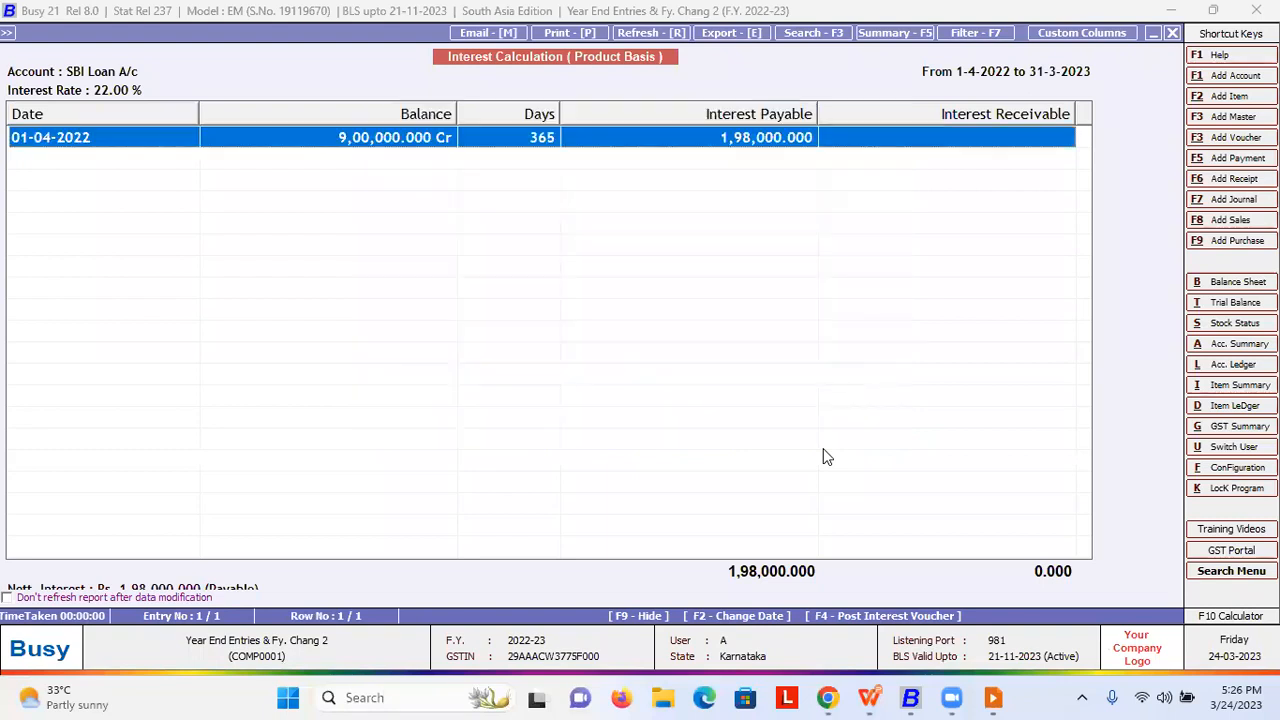
- Close the interest report and display the journal voucher list on screen
{"action": "key", "text": "Escape"}
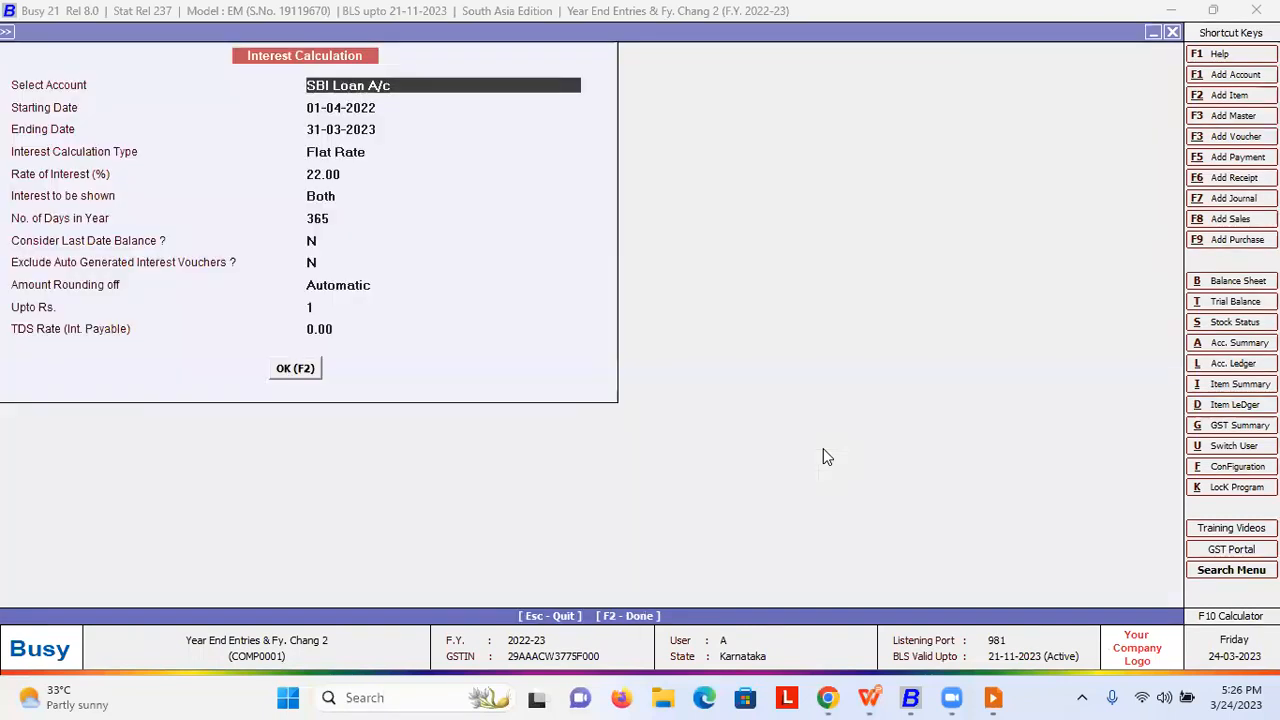
{"action": "key", "text": "Escape"}
{"action": "key", "text": "Escape"}
{"action": "key", "text": "Left"}
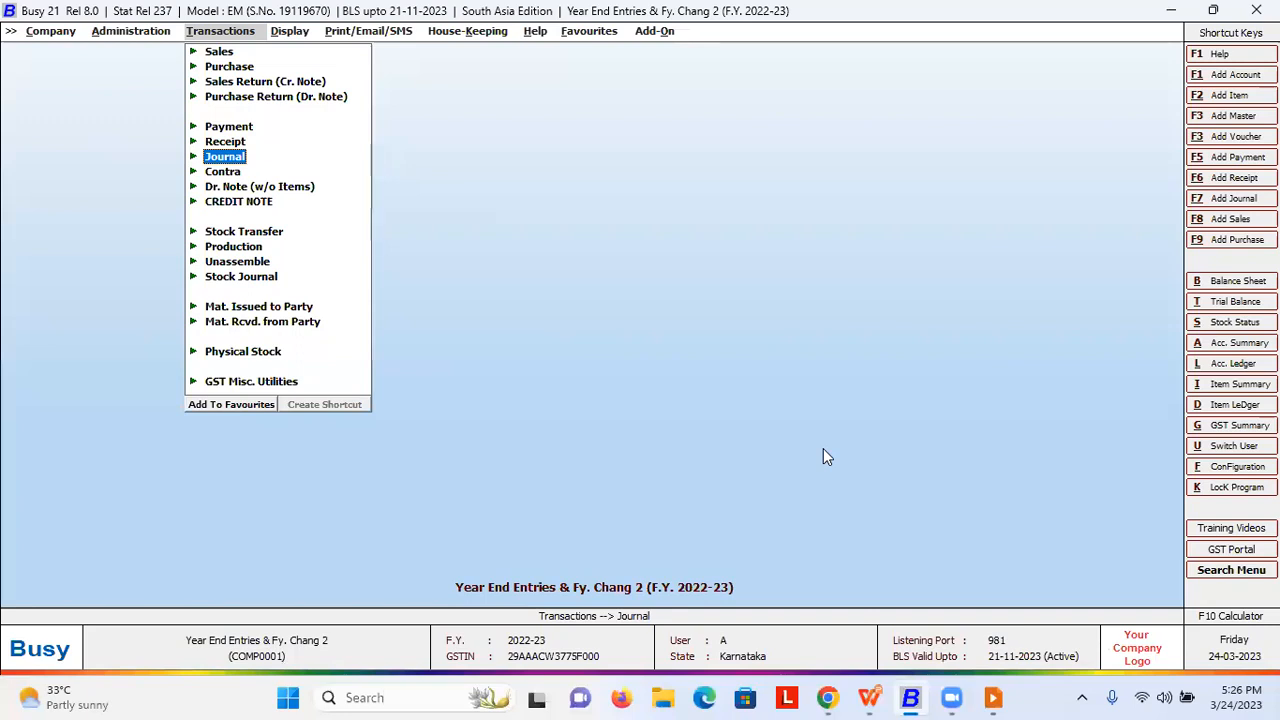
{"action": "key", "text": "Return"}
{"action": "key", "text": "Down"}
{"action": "key", "text": "Down"}
{"action": "key", "text": "Down"}
{"action": "key", "text": "Return"}
{"action": "key", "text": "Up"}
{"action": "key", "text": "Up"}
{"action": "key", "text": "Return"}
{"action": "key", "text": "Return"}
{"action": "key", "text": "F2"}
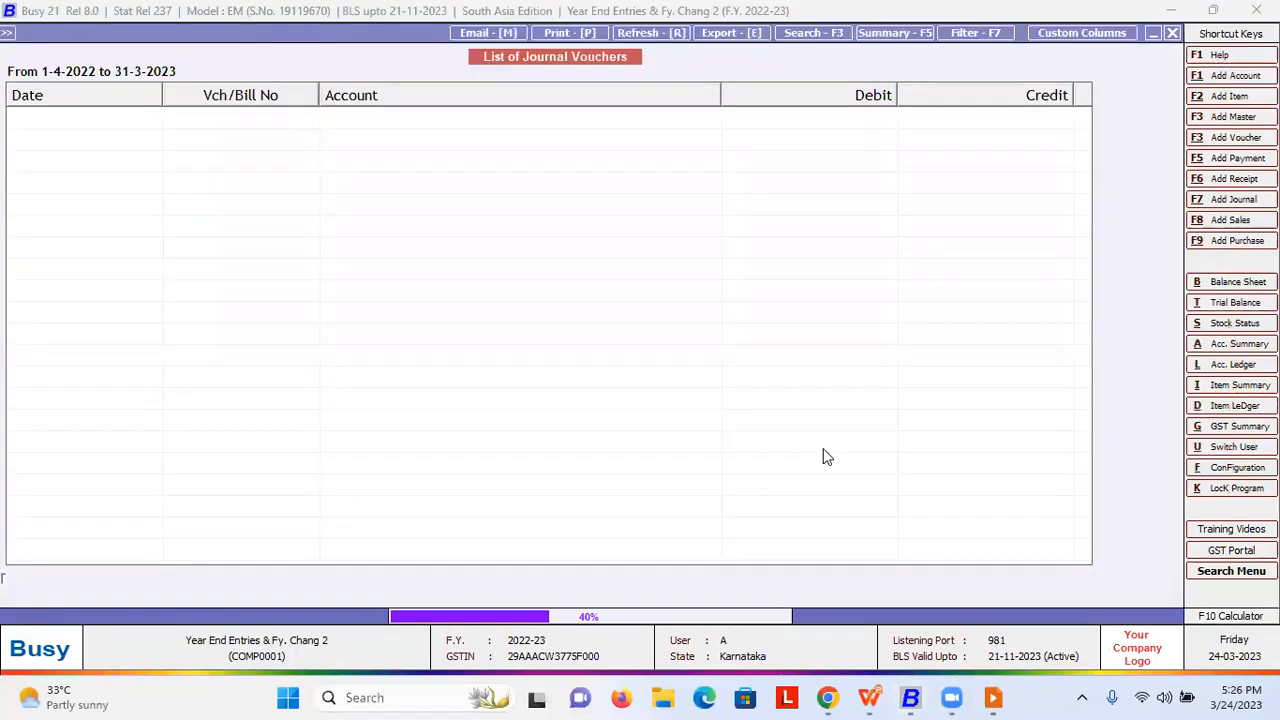
{"action": "key", "text": "Down"}
- Open the 1,98,000.000 interest voucher crediting SBI Loan A/c and leave it unchanged
{"action": "key", "text": "Down"}
{"action": "key", "text": "Down"}
{"action": "key", "text": "Down"}
{"action": "key", "text": "Down"}
{"action": "key", "text": "Down"}
{"action": "key", "text": "Down"}
{"action": "key", "text": "Down"}
{"action": "key", "text": "Up"}
{"action": "key", "text": "Up"}
{"action": "key", "text": "Return"}
{"action": "key", "text": "Escape"}
{"action": "key", "text": "Down"}
{"action": "key", "text": "Return"}
{"action": "key", "text": "Return"}
{"action": "key", "text": "Return"}
{"action": "key", "text": "Return"}
{"action": "key", "text": "Return"}
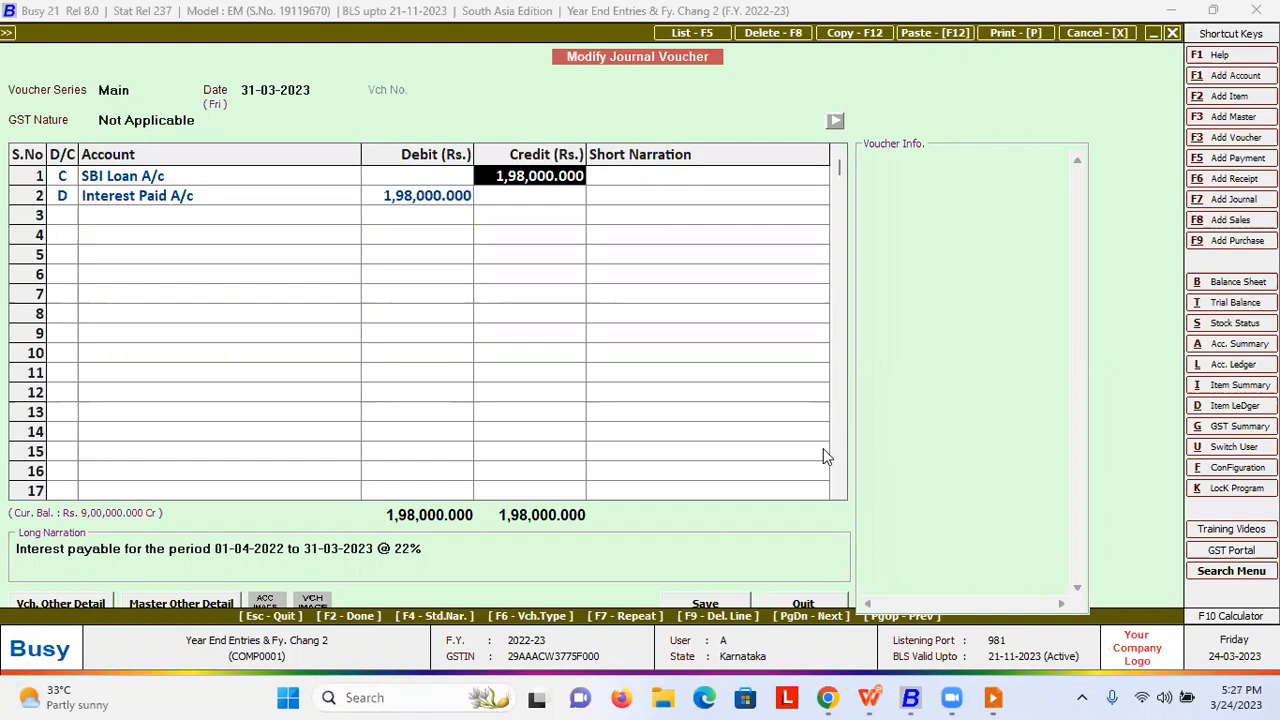
{"action": "key", "text": "Escape"}
{"action": "key", "text": "Return"}
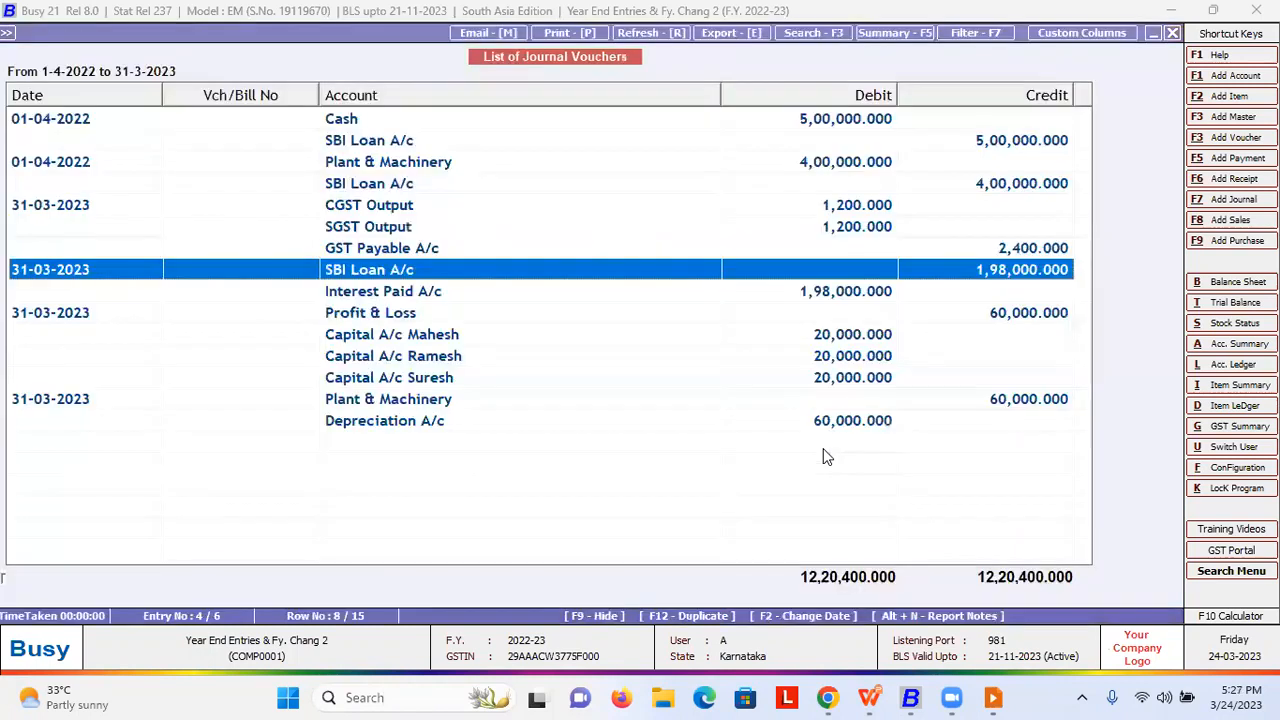
- Back out of the journal list to the Transactions menu at Journal
{"action": "key", "text": "Escape"}
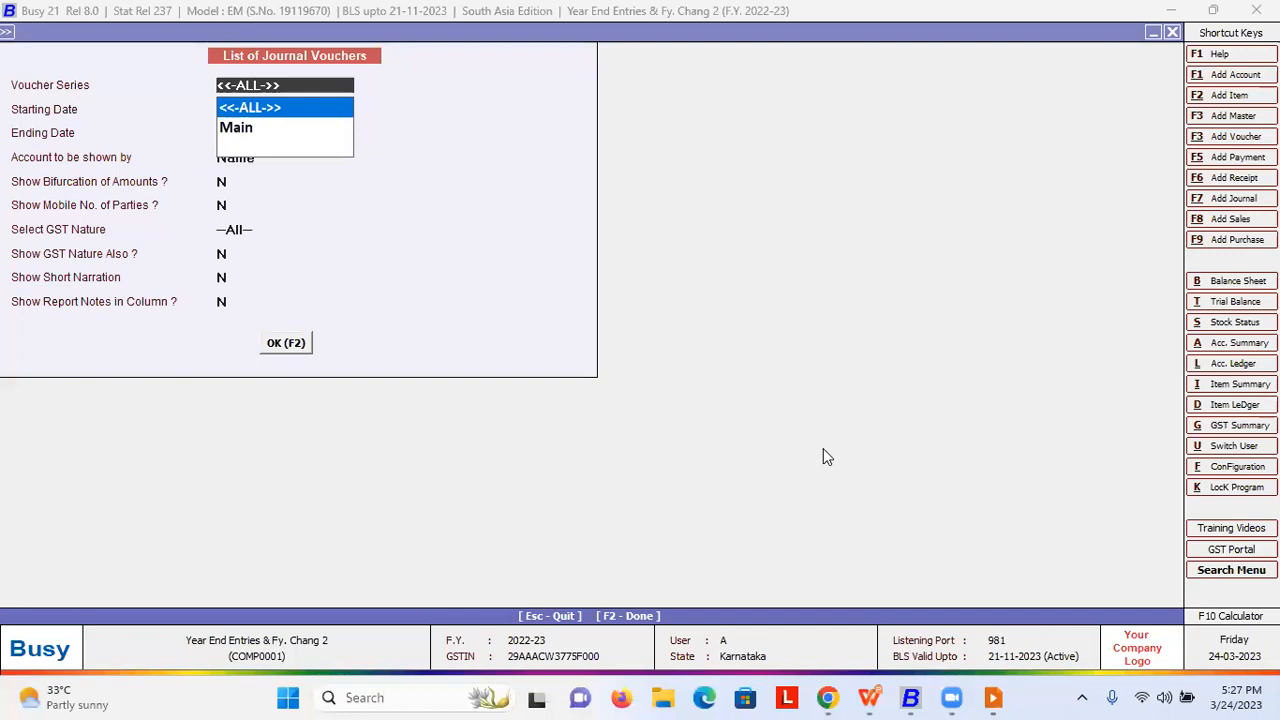
{"action": "key", "text": "Escape"}
{"action": "key", "text": "Escape"}
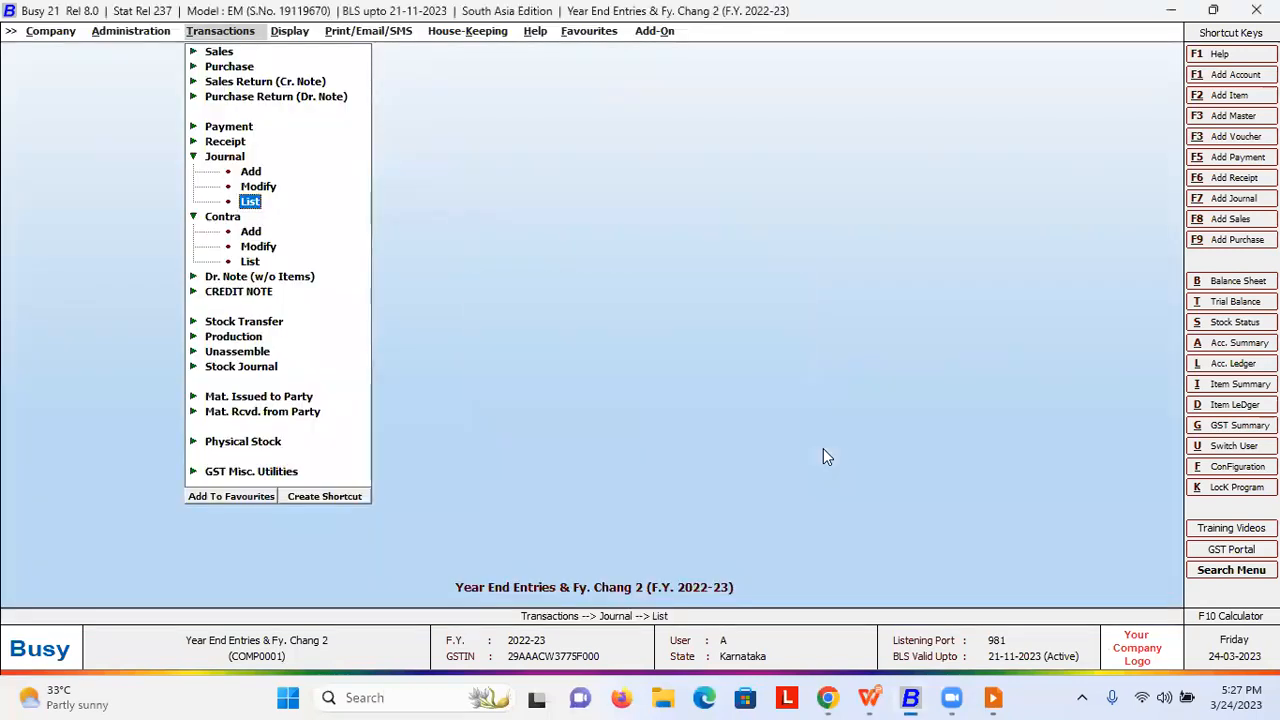
{"action": "key", "text": "Escape"}
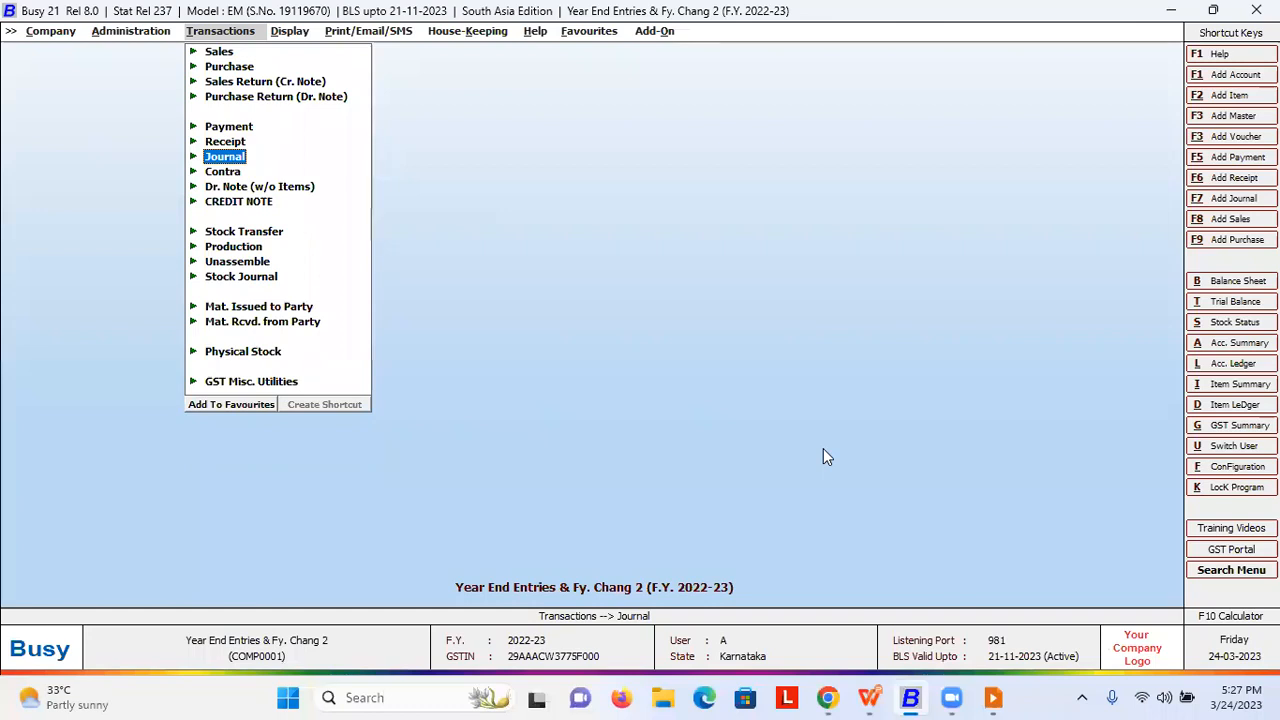
{"action": "key", "text": "Right"}
{"action": "key", "text": "Up"}
{"action": "key", "text": "Up"}
{"action": "key", "text": "Up"}
{"action": "key", "text": "Up"}
{"action": "key", "text": "Left"}
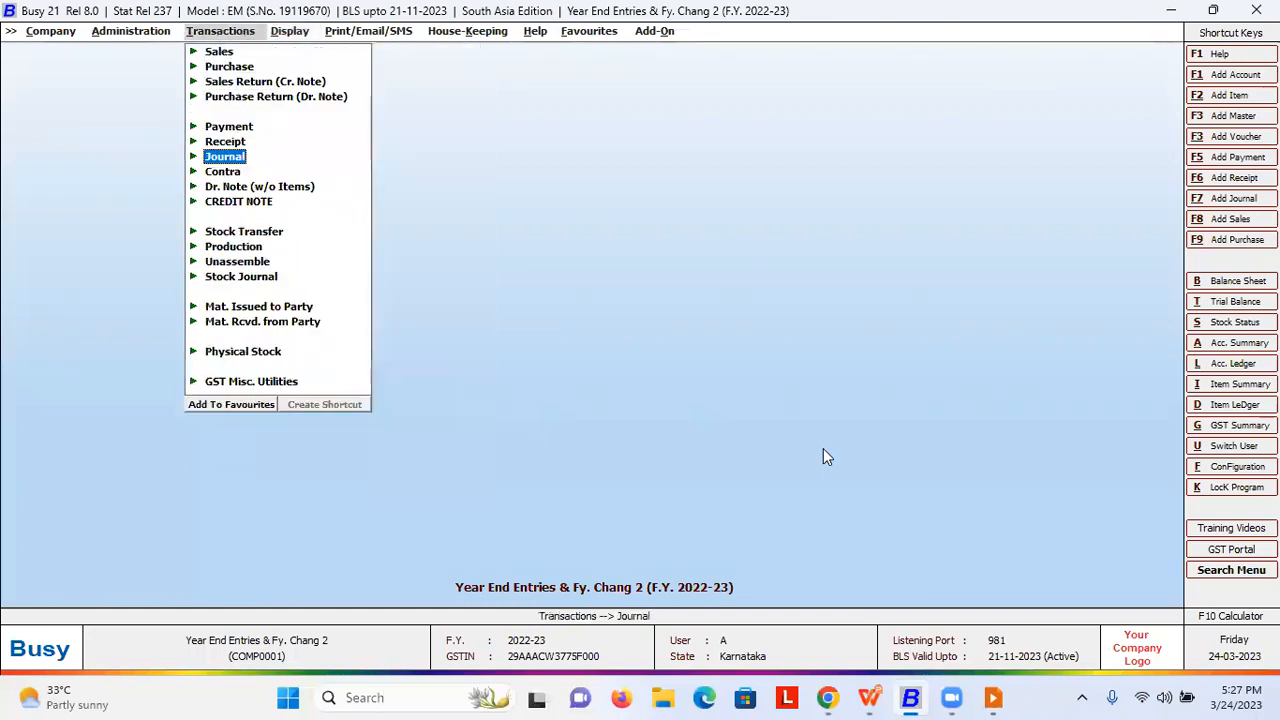
{"action": "key", "text": "Right"}
{"action": "key", "text": "Left"}
{"action": "key", "text": "Up"}
{"action": "key", "text": "Down"}
- Start a new journal voucher debiting Profit & Loss 60,000
{"action": "key", "text": "Return"}
{"action": "key", "text": "Return"}
{"action": "key", "text": "Return"}
{"action": "key", "text": "Return"}
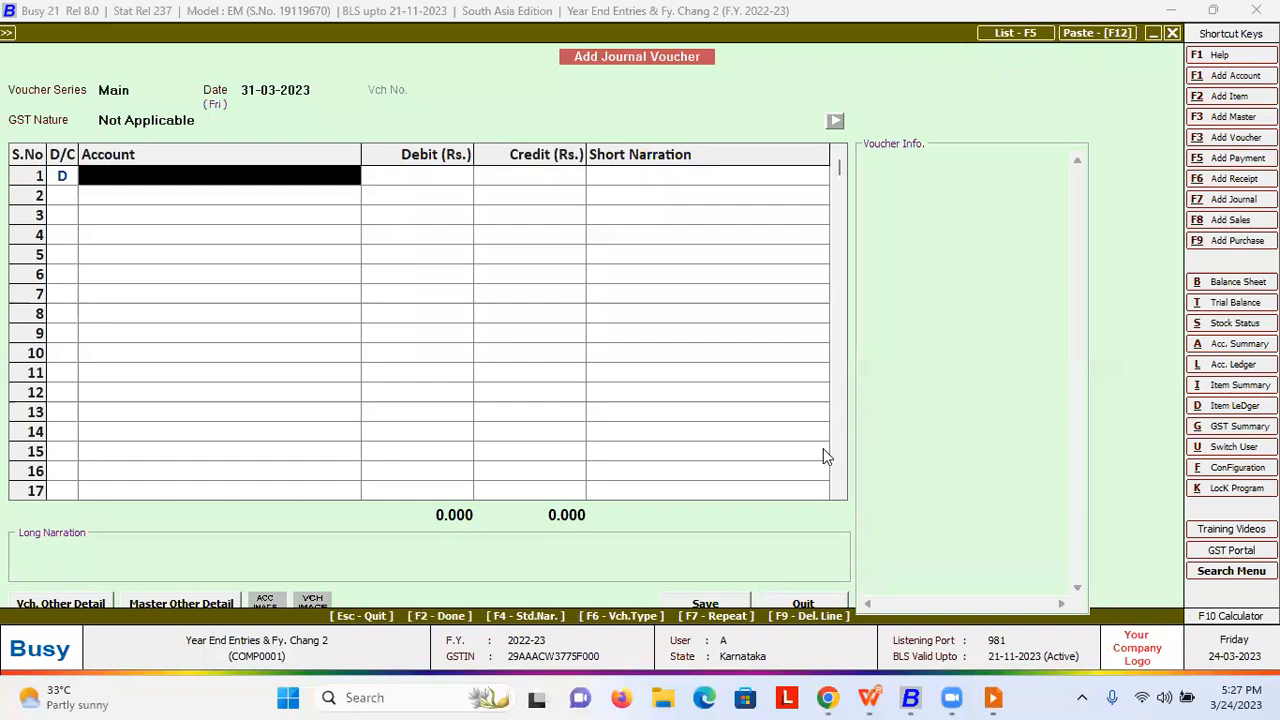
{"action": "type", "text": "pro"}
{"action": "key", "text": "Return"}
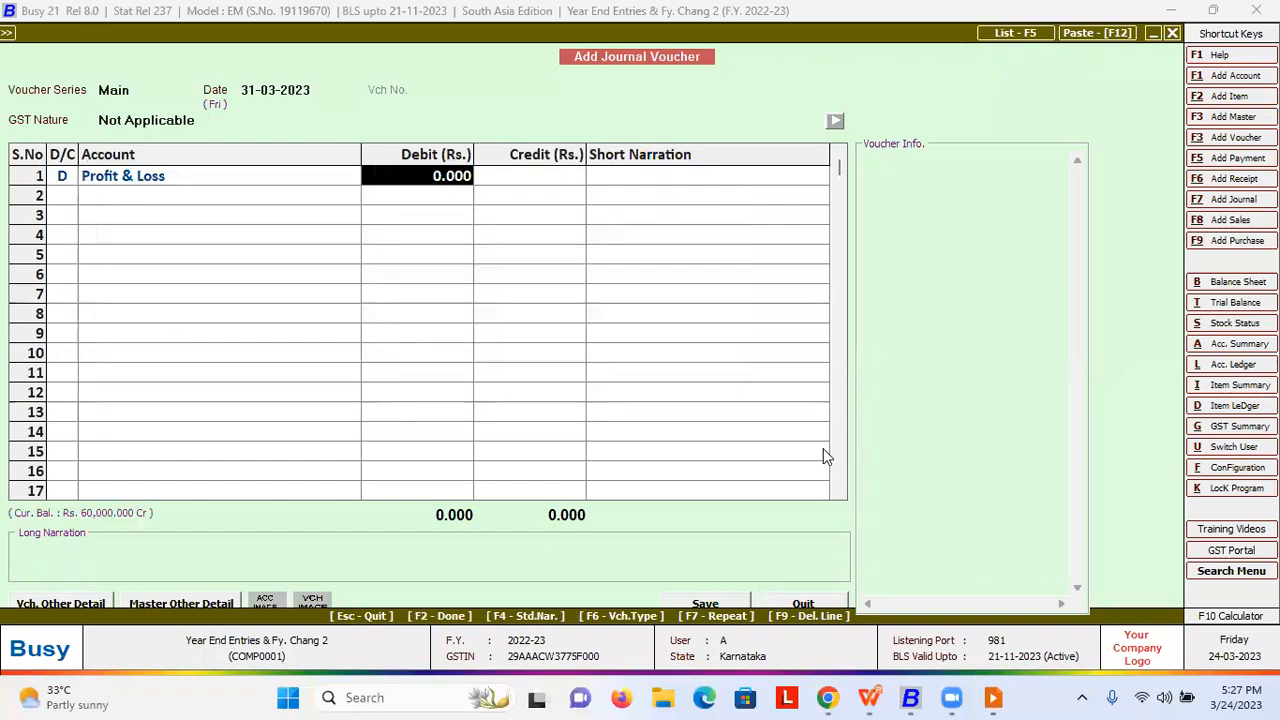
{"action": "type", "text": "60000"}
{"action": "key", "text": "Return"}
- Credit the first two partners' capital accounts 20,000 each on rows 2 and 3
{"action": "key", "text": "Return"}
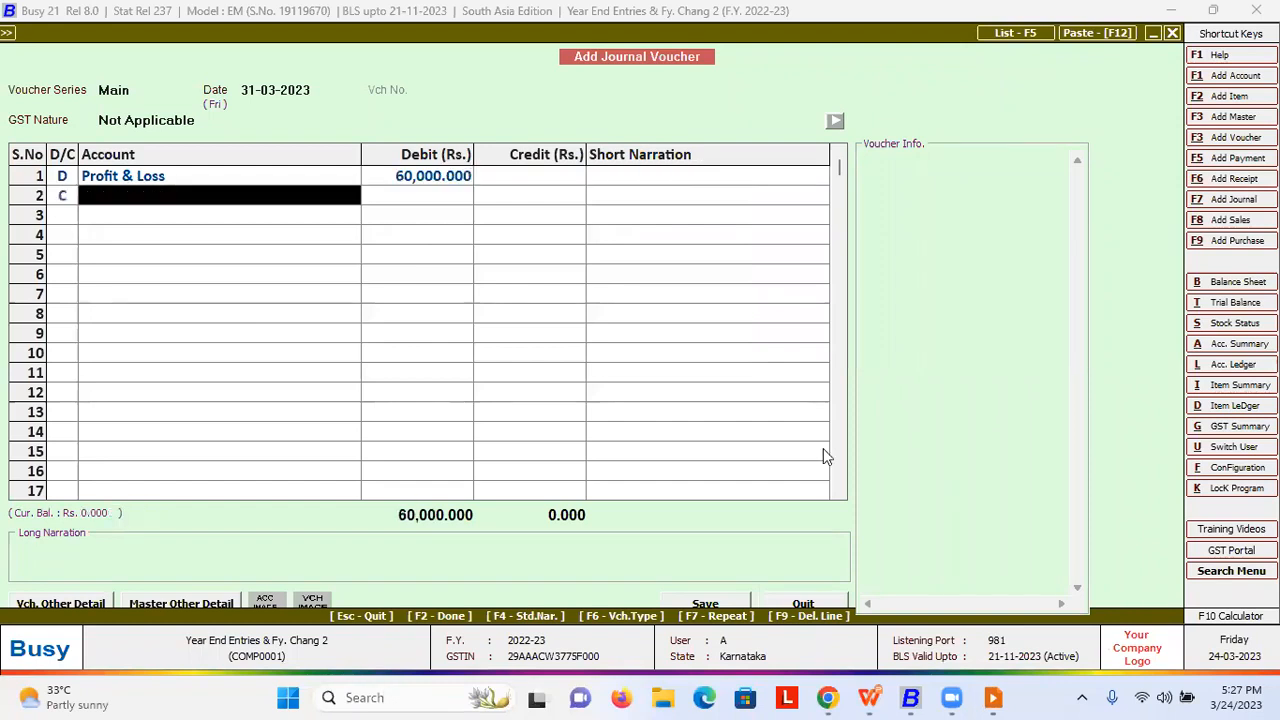
{"action": "type", "text": "cap"}
{"action": "key", "text": "Return"}
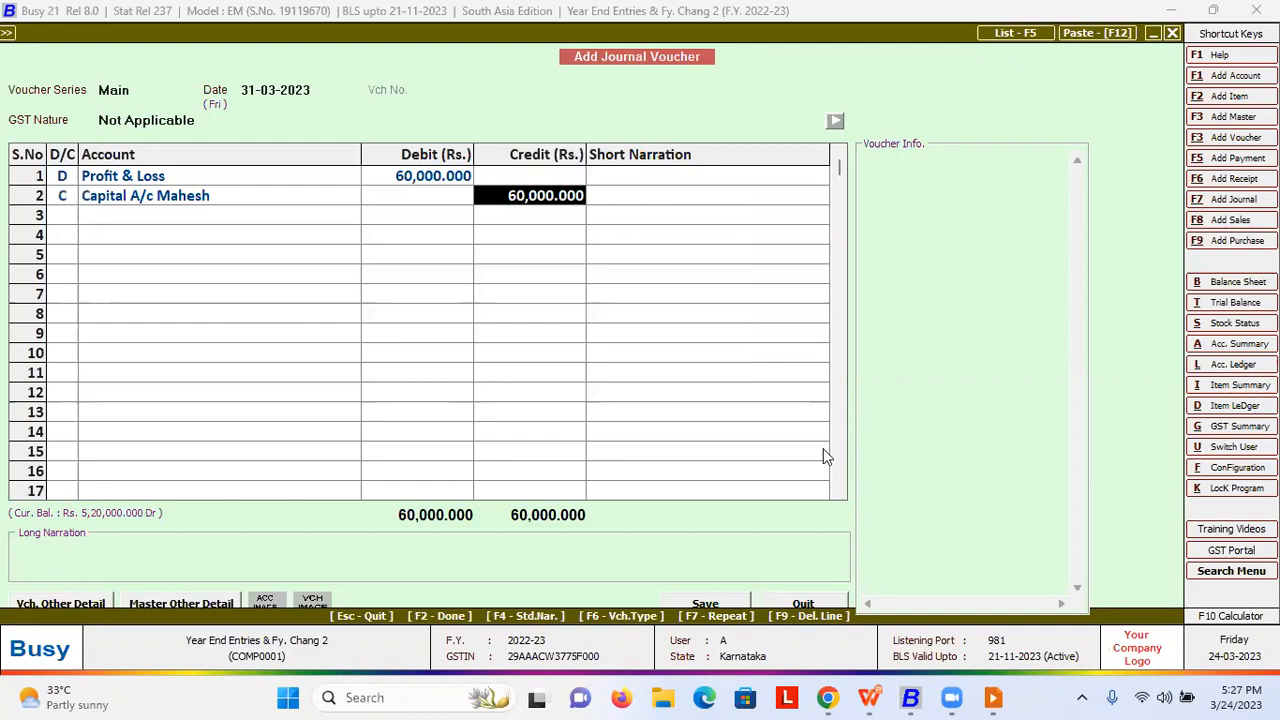
{"action": "type", "text": "20000"}
{"action": "key", "text": "Return"}
{"action": "key", "text": "Return"}
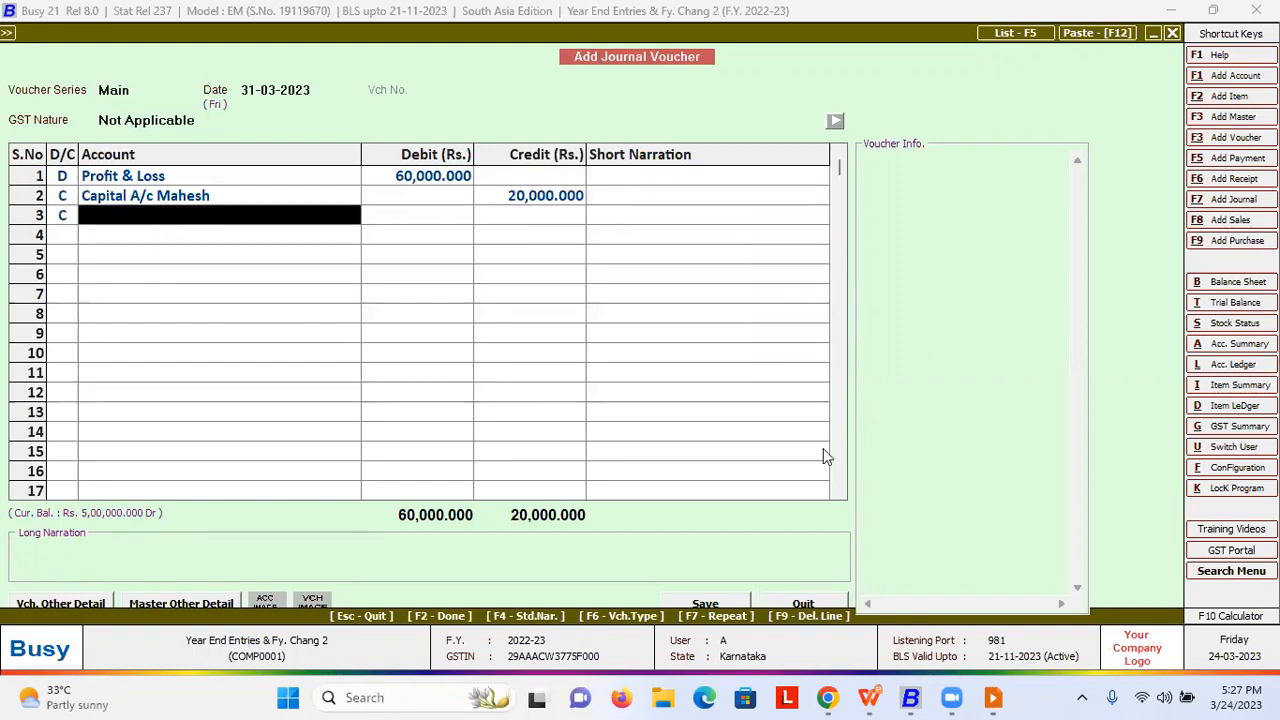
{"action": "type", "text": "cap"}
{"action": "key", "text": "Down"}
{"action": "key", "text": "Down"}
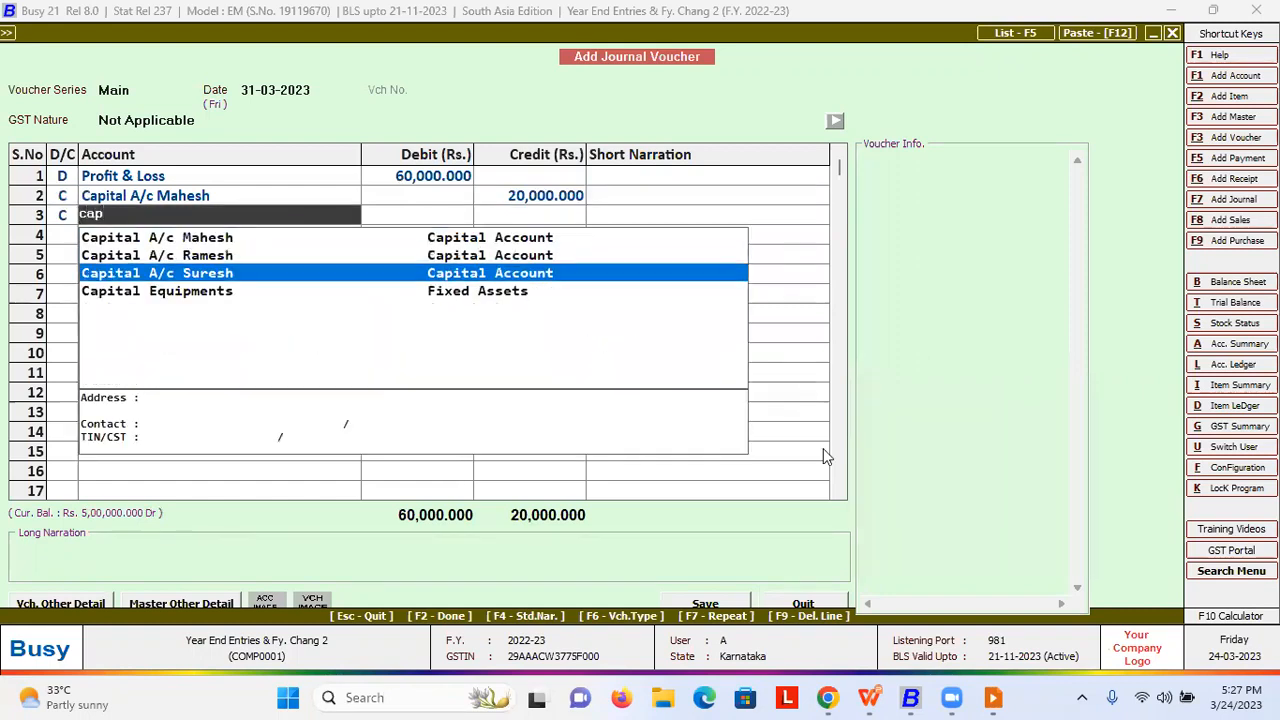
{"action": "key", "text": "Up"}
{"action": "key", "text": "Return"}
{"action": "type", "text": "200000.000"}
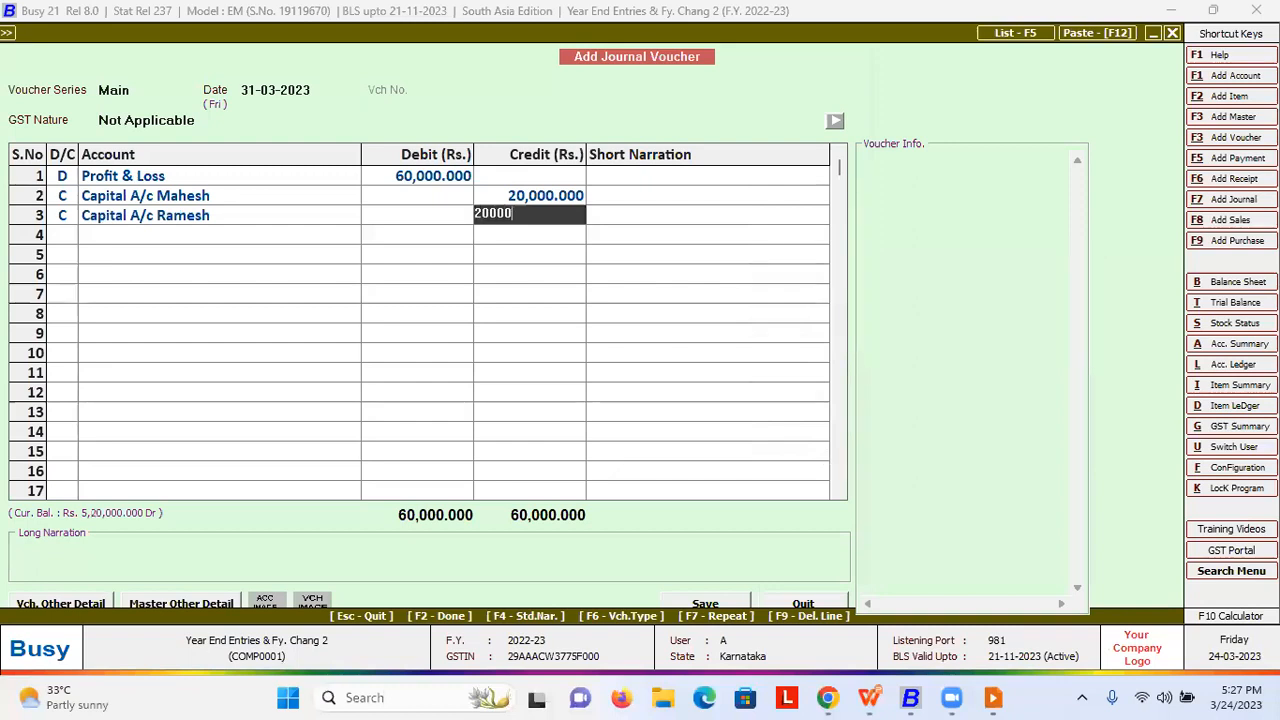
{"action": "key", "text": "Return"}
{"action": "key", "text": "Return"}
- Add the third partner's capital account on row 4 and save the voucher
{"action": "key", "text": "Return"}
{"action": "type", "text": "cap"}
{"action": "key", "text": "Down"}
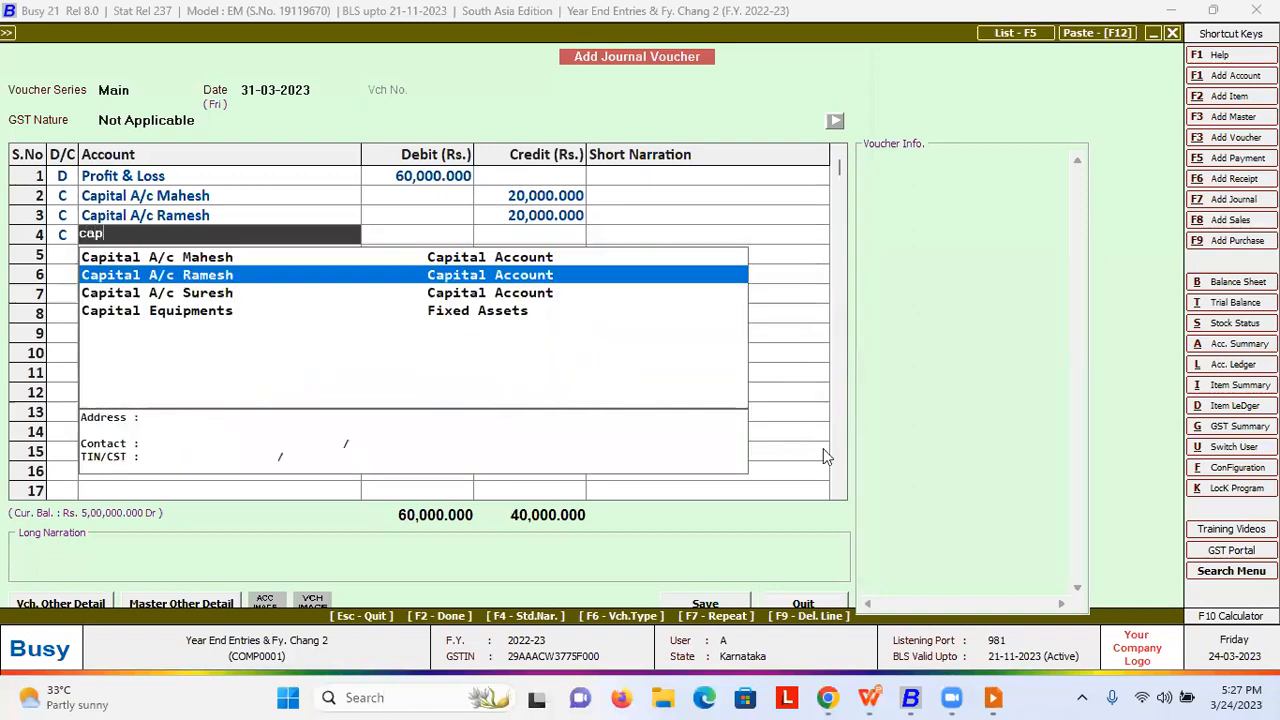
{"action": "key", "text": "Down"}
{"action": "key", "text": "Return"}
{"action": "key", "text": "Return"}
{"action": "key", "text": "Return"}
{"action": "key", "text": "Return"}
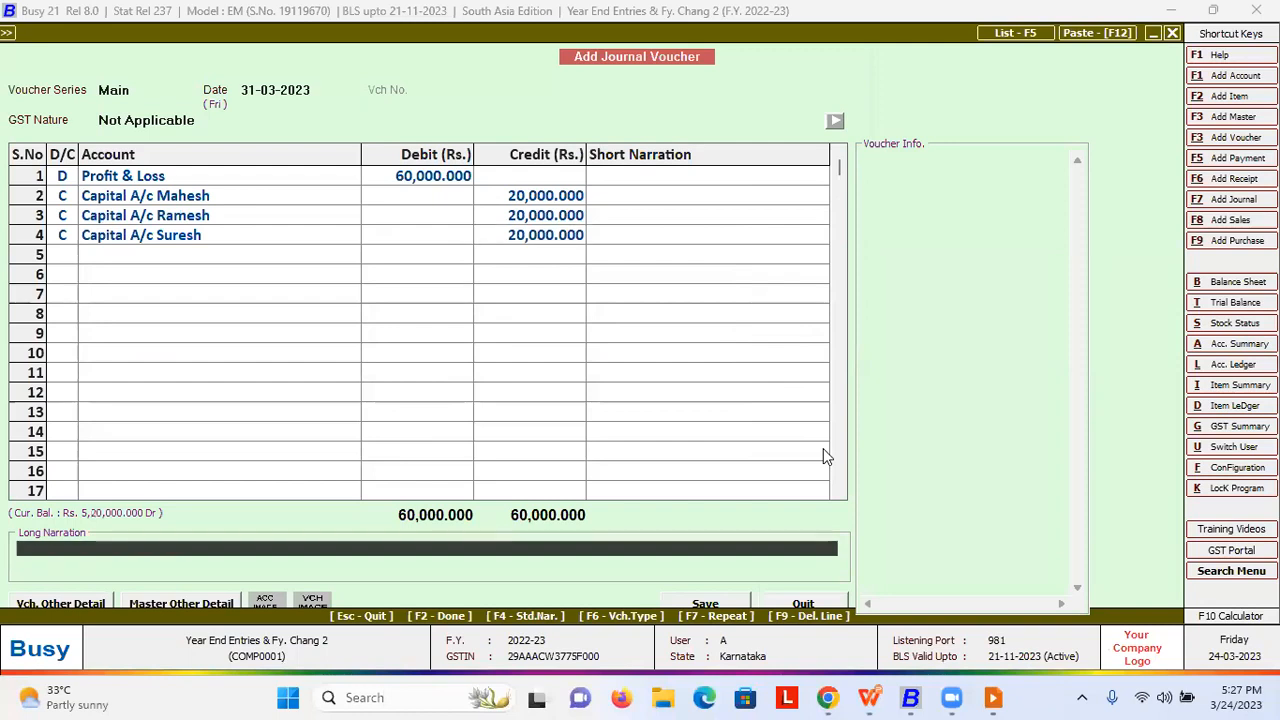
{"action": "key", "text": "Return"}
{"action": "key", "text": "Return"}
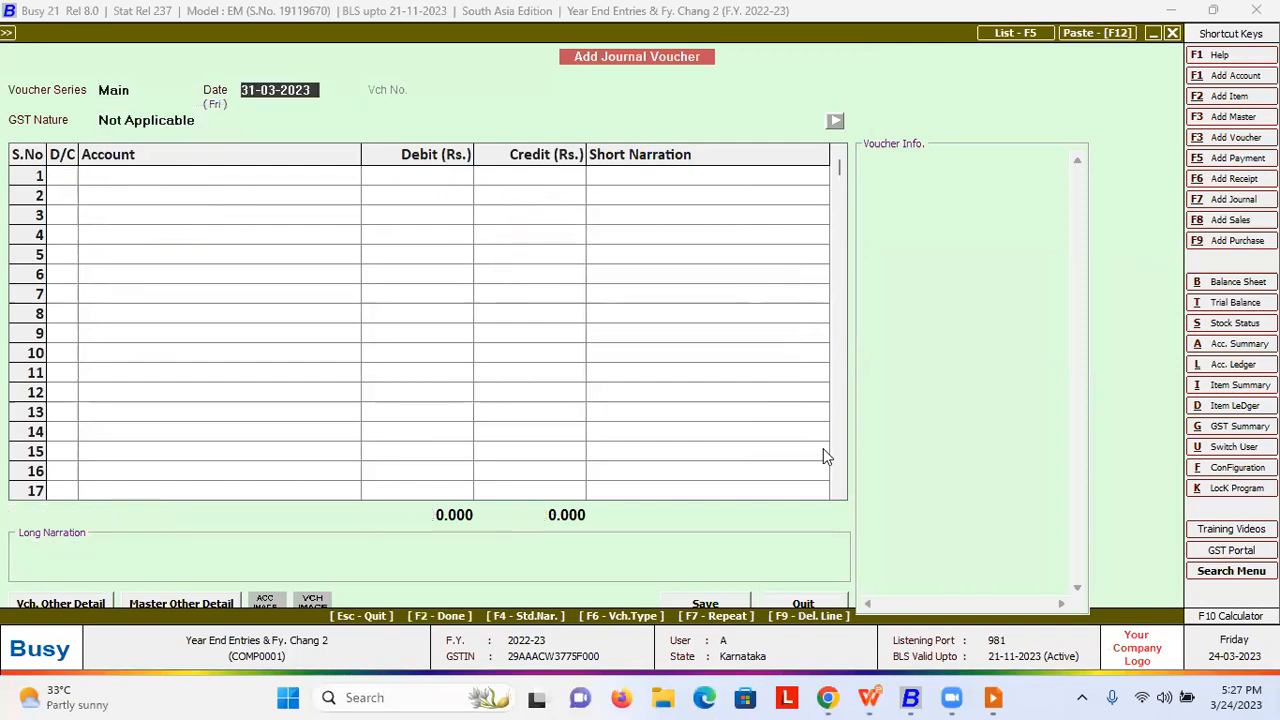
{"action": "key", "text": "Escape"}
- Quit the voucher form and generate the alphabetical closing stock balances report
{"action": "key", "text": "Return"}
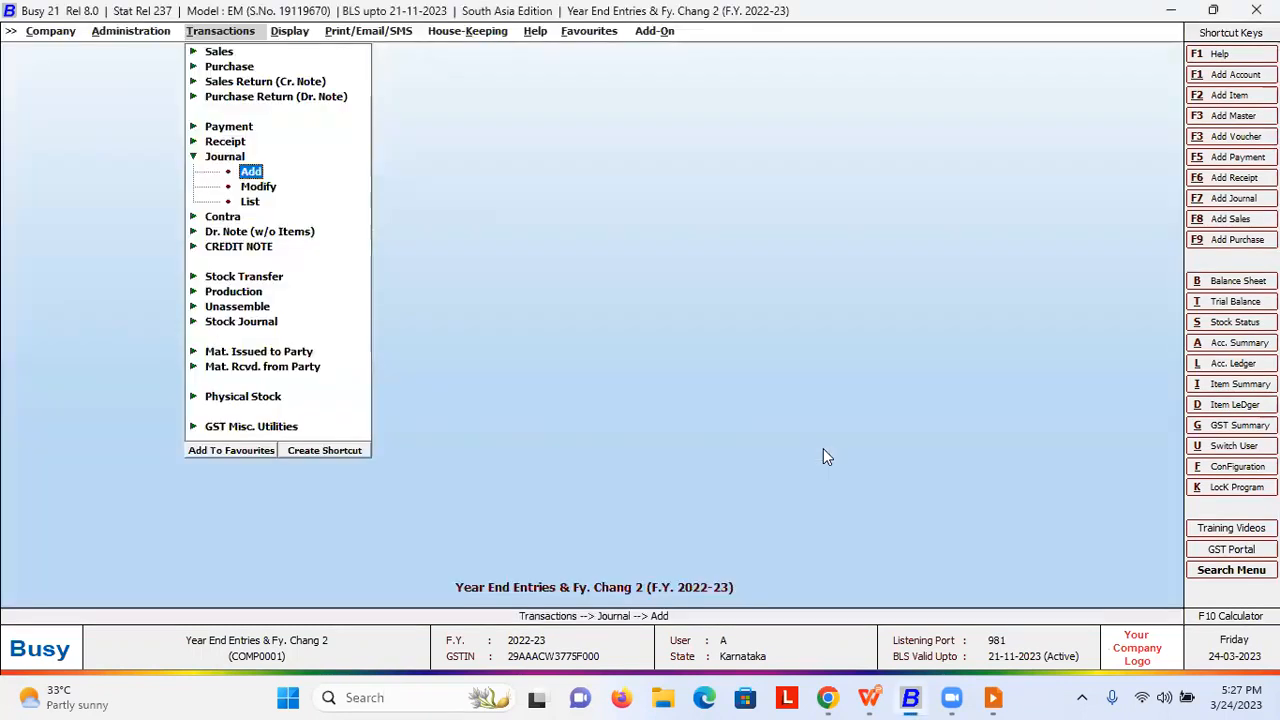
{"action": "key", "text": "Escape"}
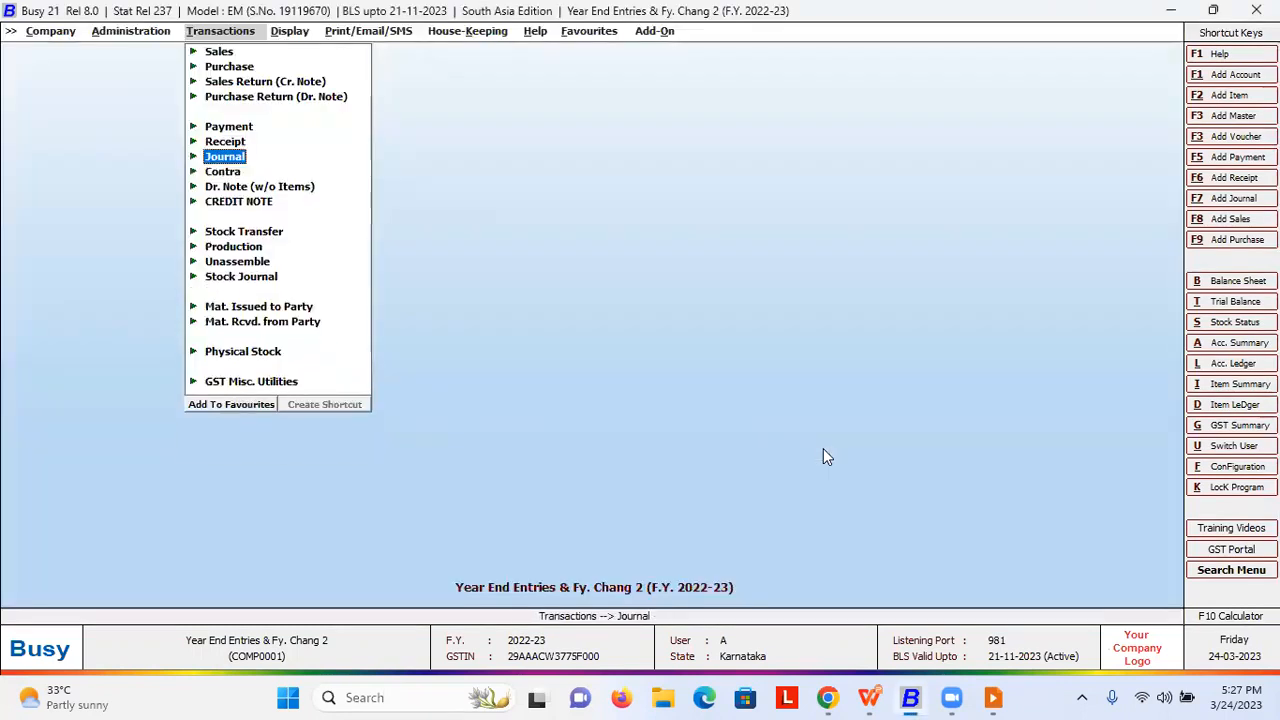
{"action": "key", "text": "Right"}
{"action": "key", "text": "Down"}
{"action": "key", "text": "Down"}
{"action": "key", "text": "Down"}
{"action": "key", "text": "Down"}
{"action": "key", "text": "Down"}
{"action": "key", "text": "Down"}
{"action": "key", "text": "Down"}
{"action": "key", "text": "Down"}
{"action": "key", "text": "Down"}
{"action": "key", "text": "Down"}
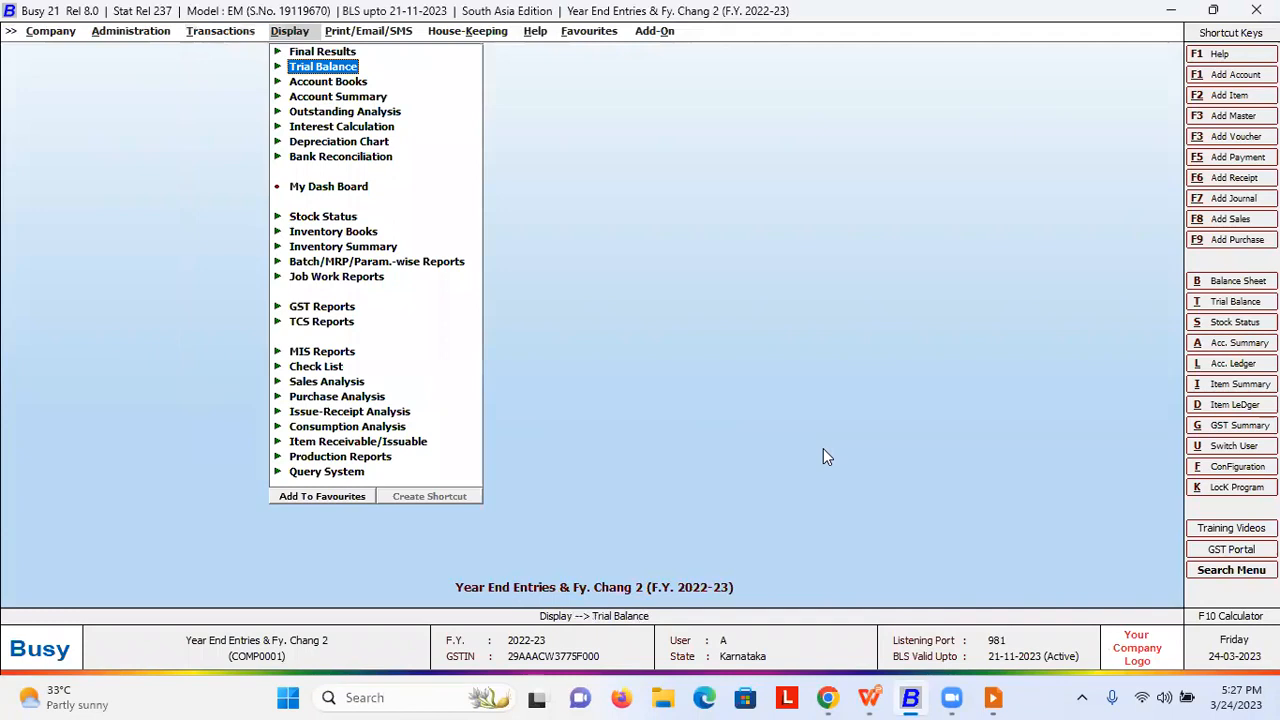
{"action": "key", "text": "Up"}
{"action": "key", "text": "Right"}
{"action": "key", "text": "Right"}
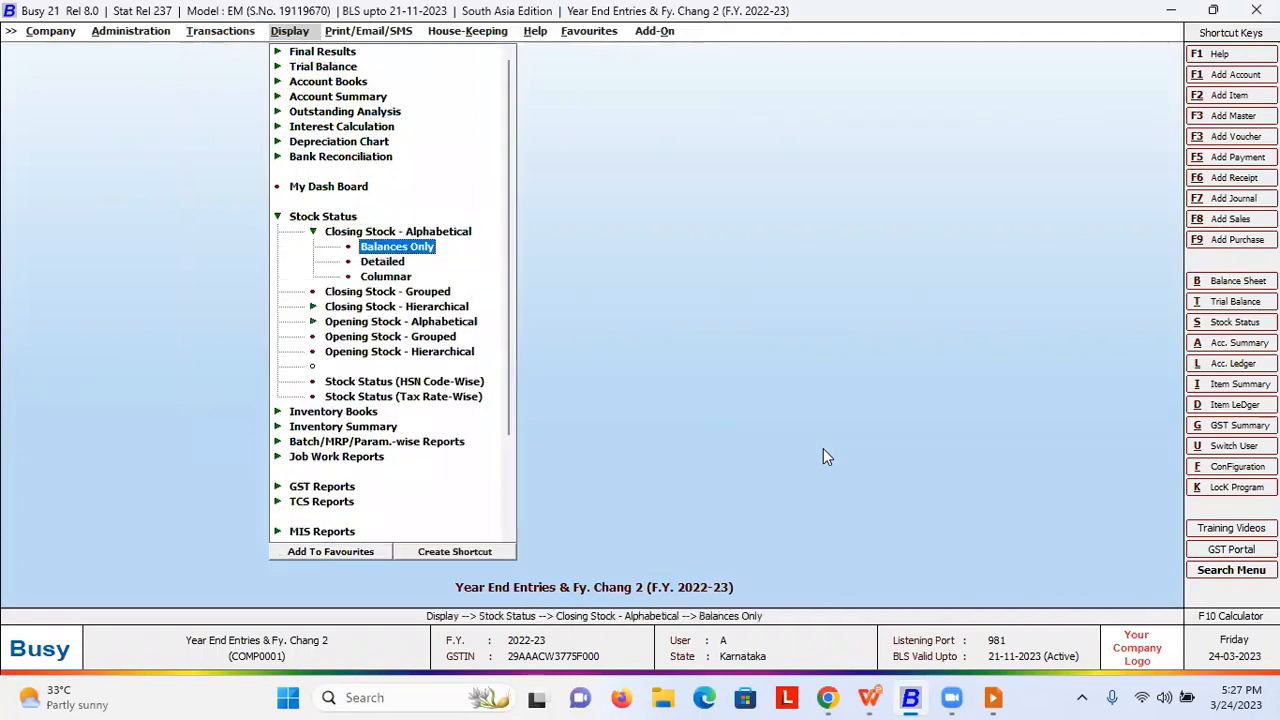
{"action": "key", "text": "Return"}
{"action": "key", "text": "Return"}
{"action": "key", "text": "Return"}
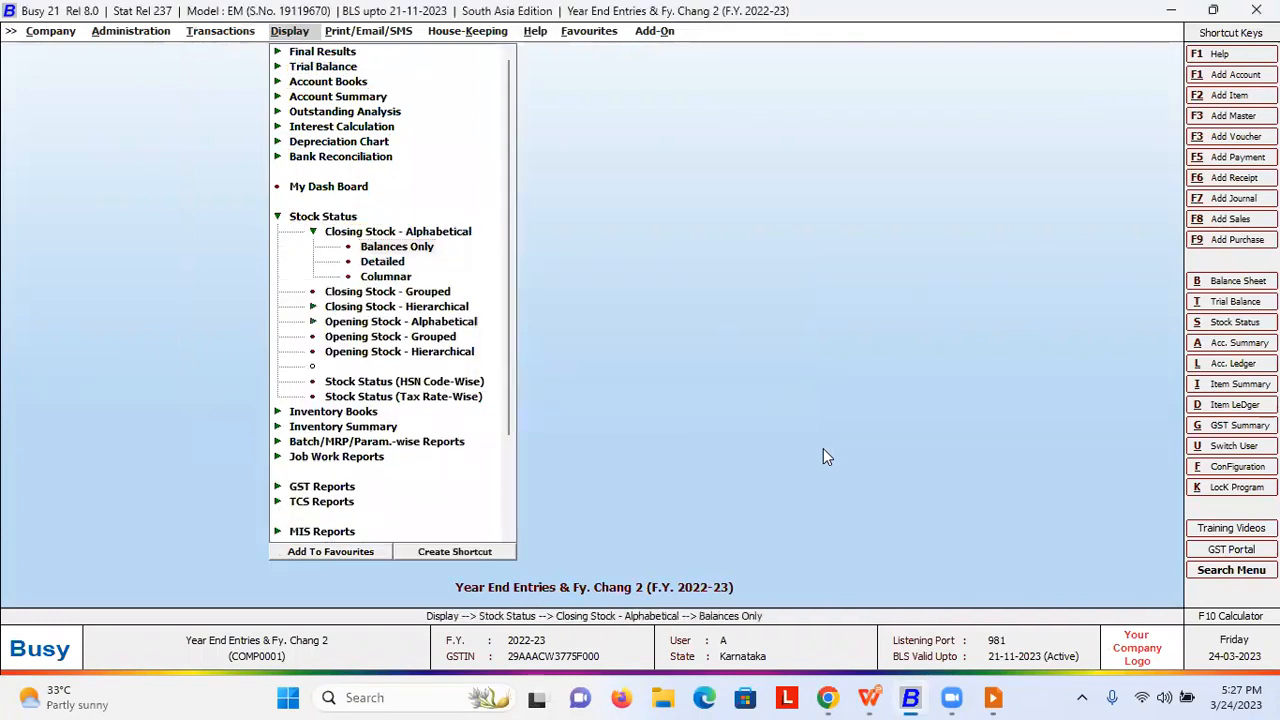
{"action": "key", "text": "F2"}
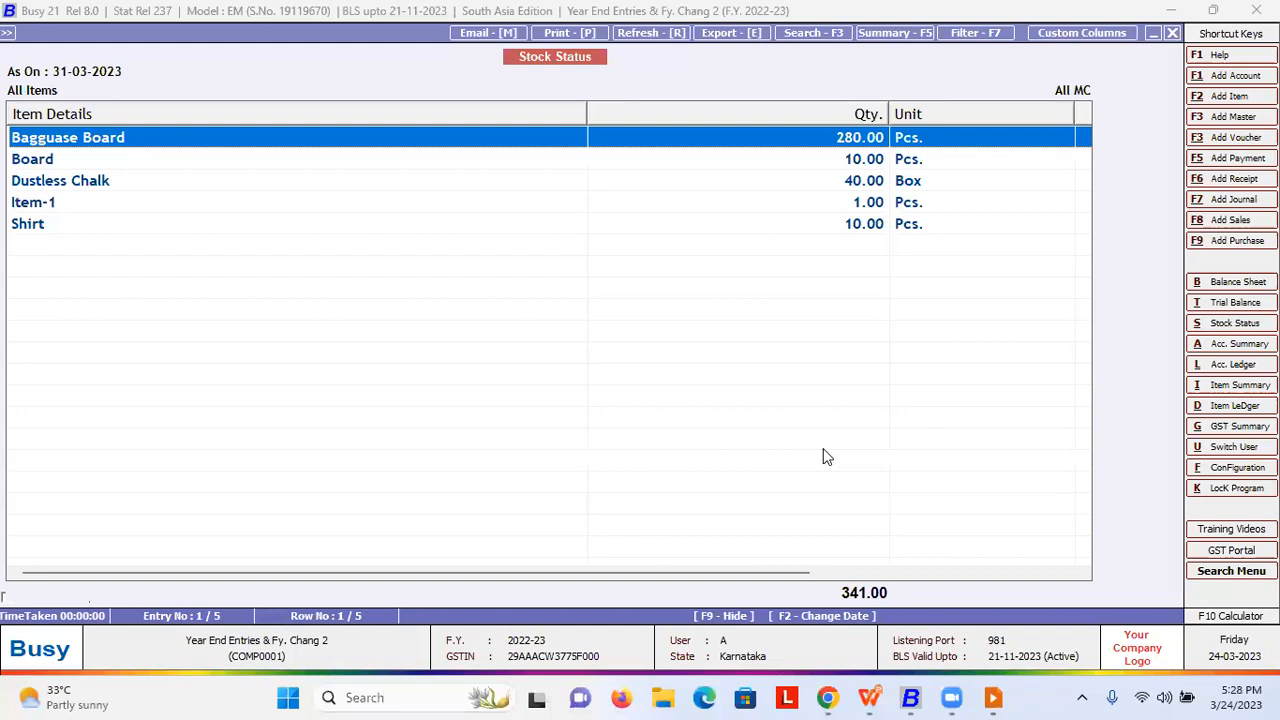
- Close the 341.00 closing stock report and return to the transaction types
{"action": "key", "text": "Escape"}
{"action": "key", "text": "Escape"}
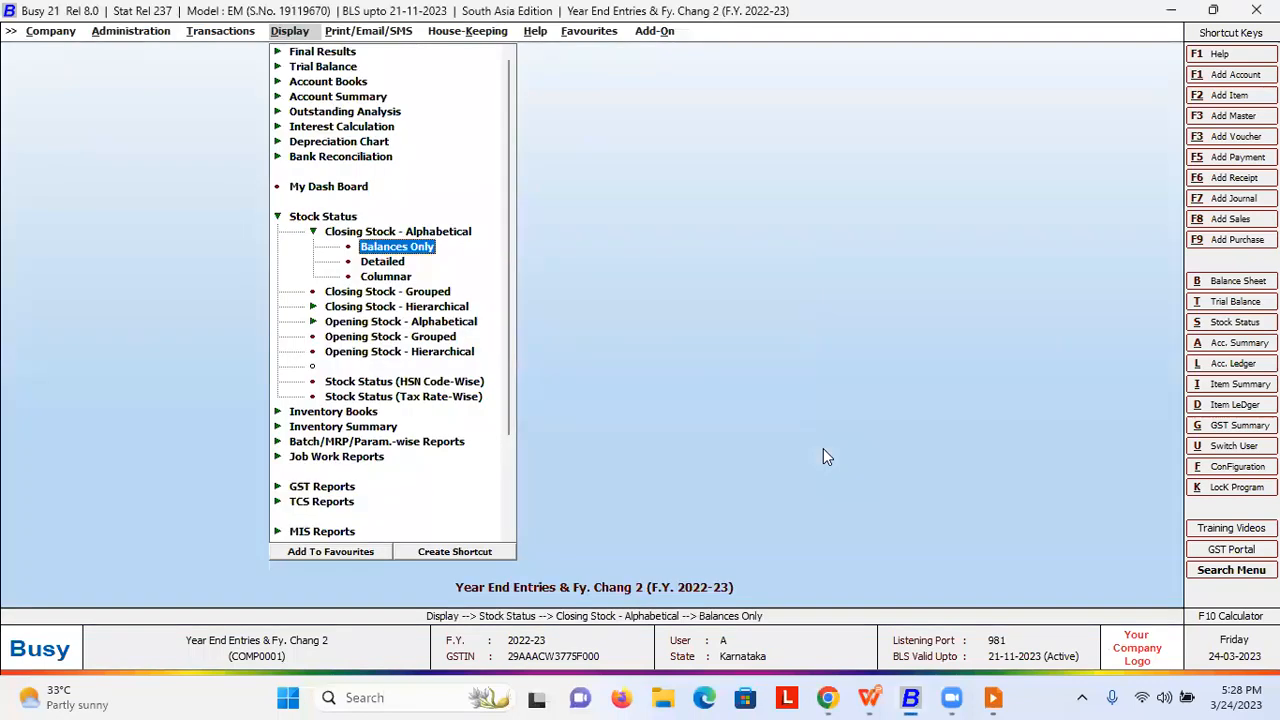
{"action": "key", "text": "Escape"}
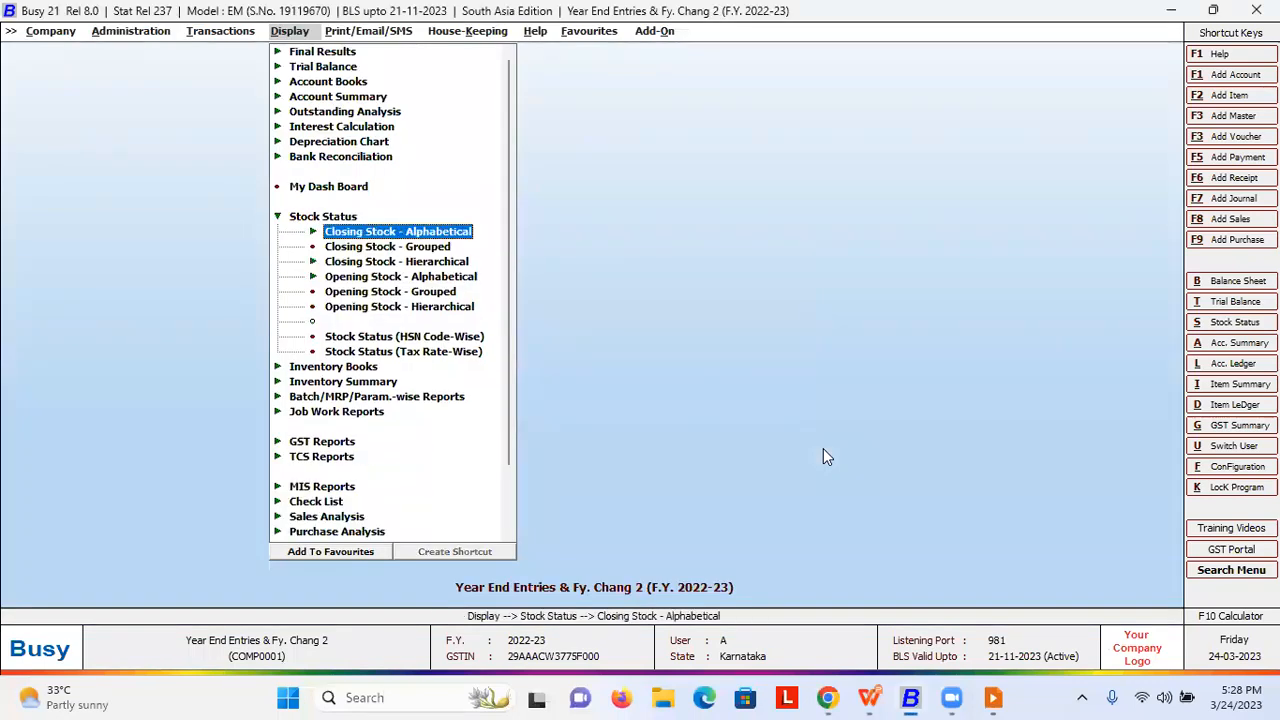
{"action": "key", "text": "Escape"}
{"action": "key", "text": "Left"}
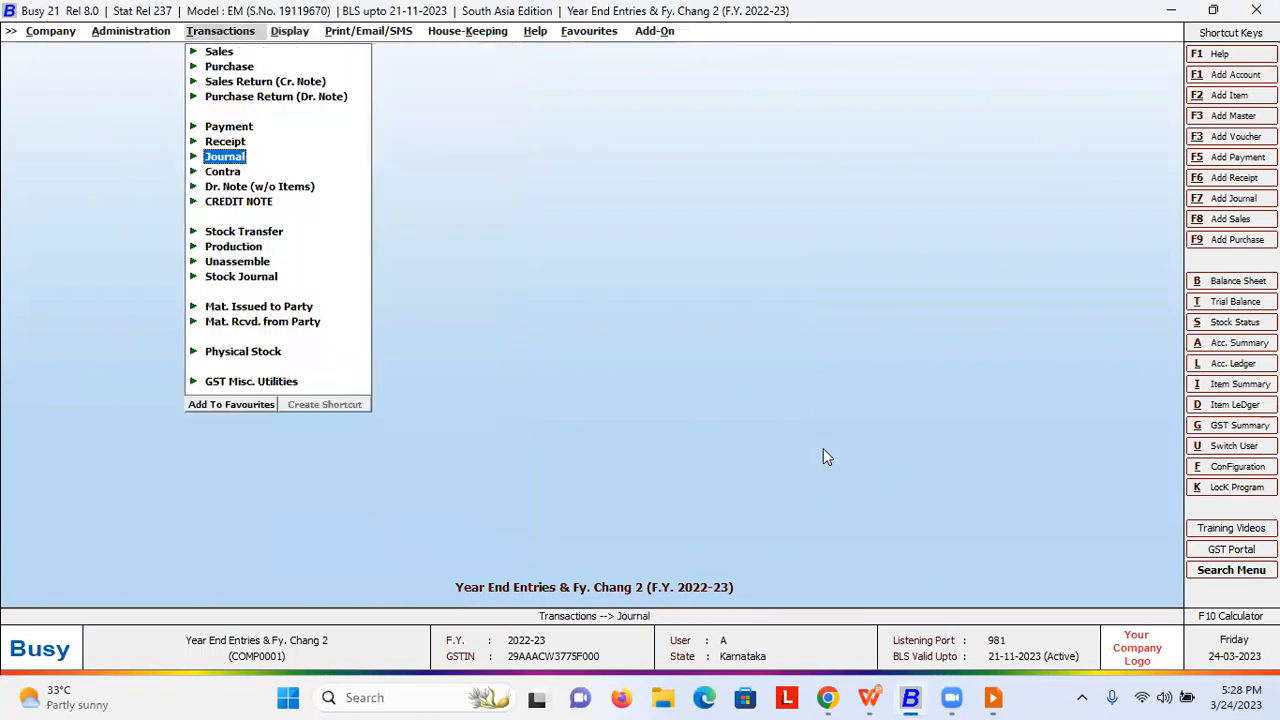
- Add physical stock voucher No. 3 dated 24-03-2023 at material centre Location, series Main
{"action": "key", "text": "Down"}
{"action": "key", "text": "Down"}
{"action": "key", "text": "Down"}
{"action": "key", "text": "Down"}
{"action": "key", "text": "Down"}
{"action": "key", "text": "Down"}
{"action": "key", "text": "Down"}
{"action": "key", "text": "Down"}
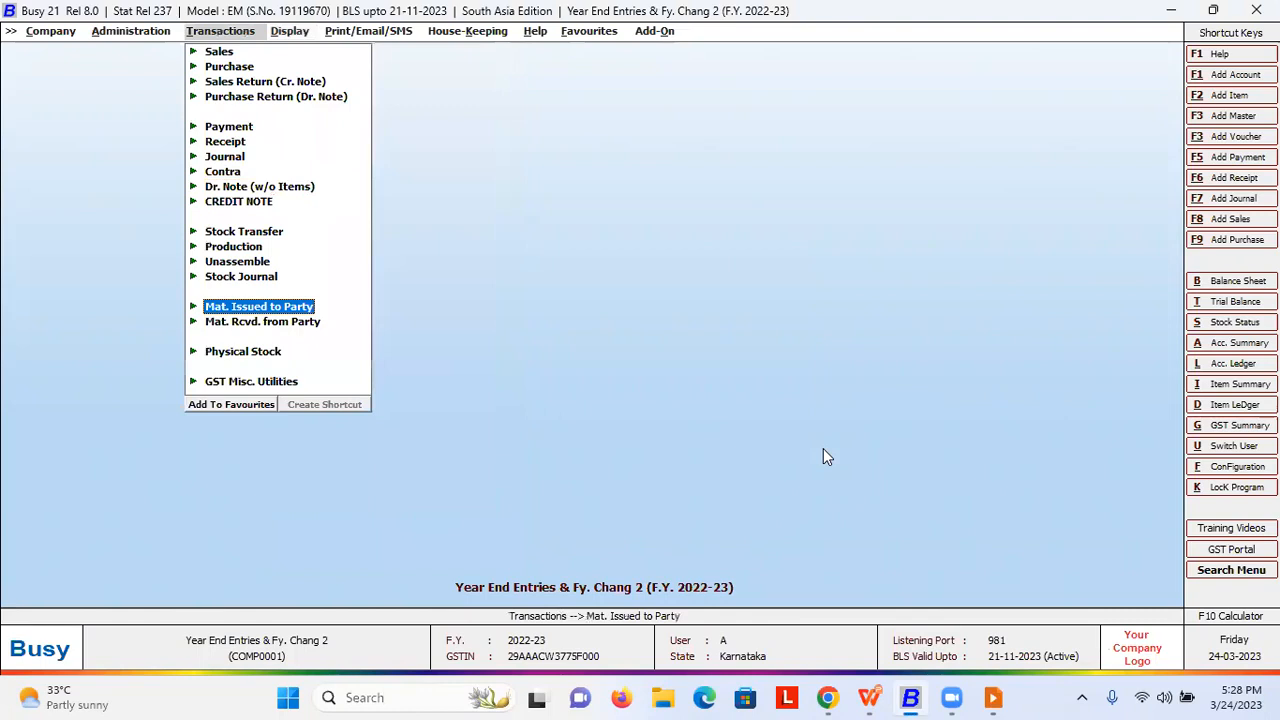
{"action": "key", "text": "Down"}
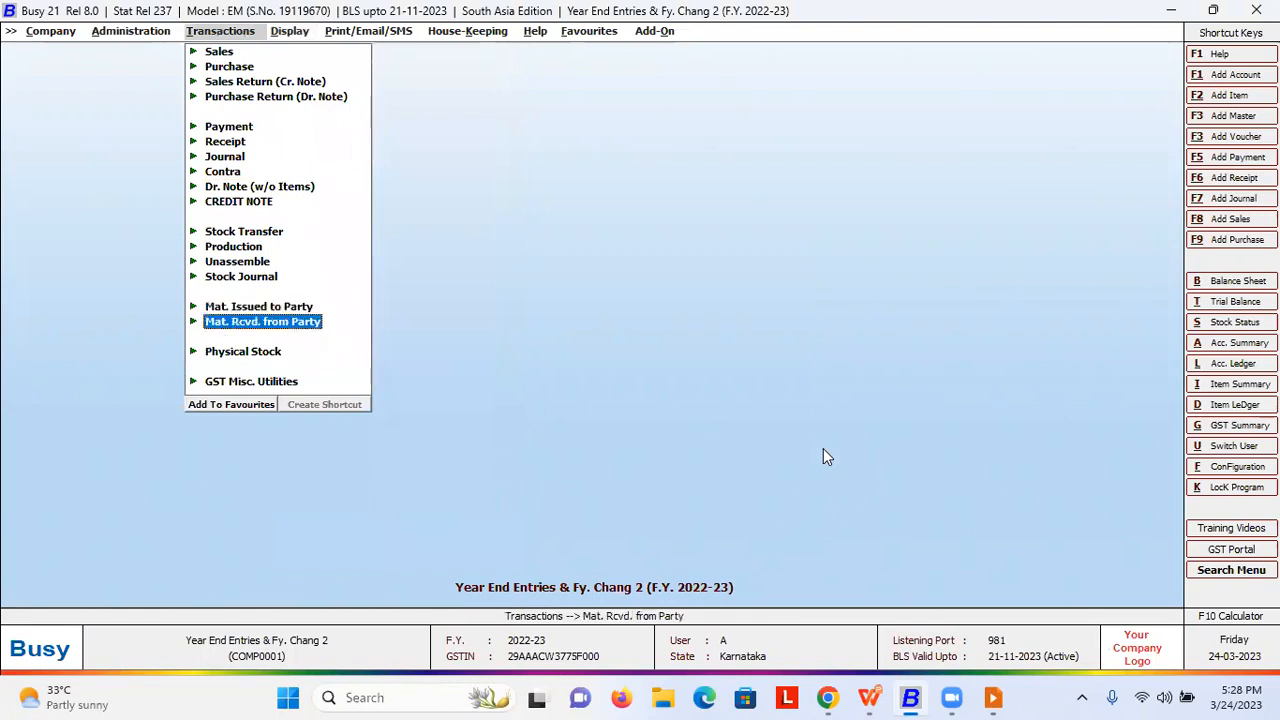
{"action": "key", "text": "Down"}
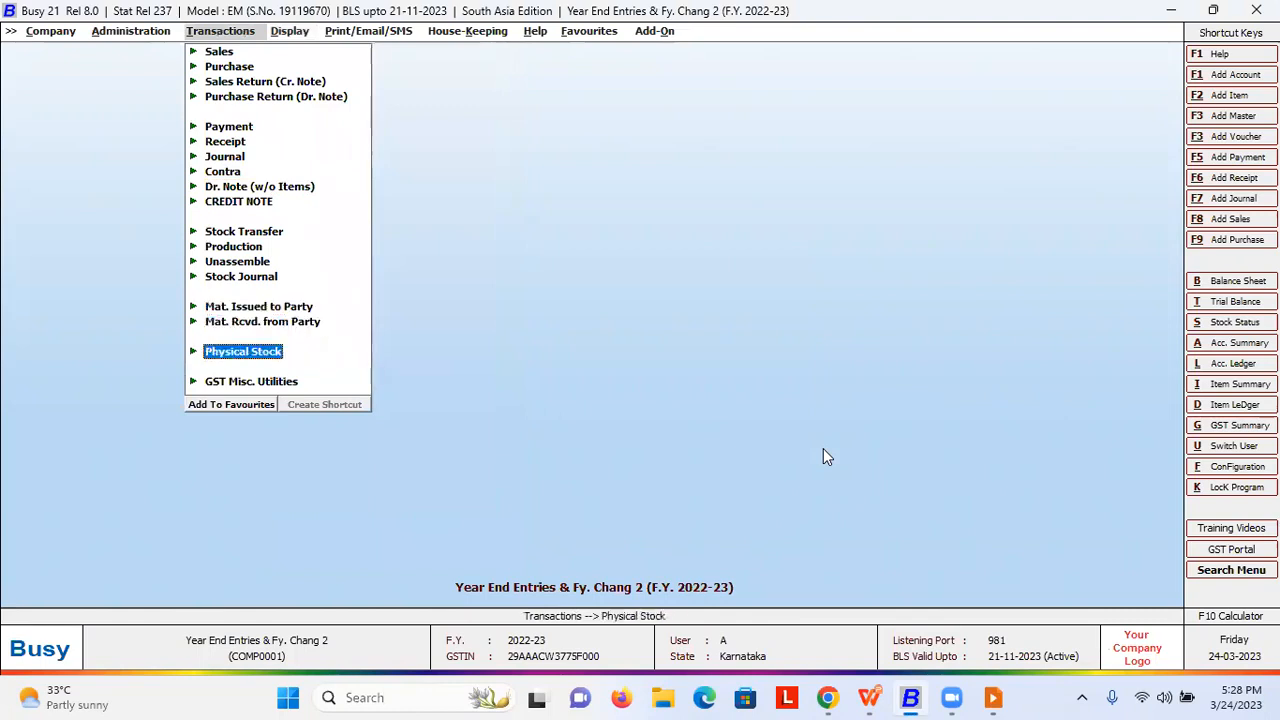
{"action": "key", "text": "Return"}
{"action": "key", "text": "Return"}
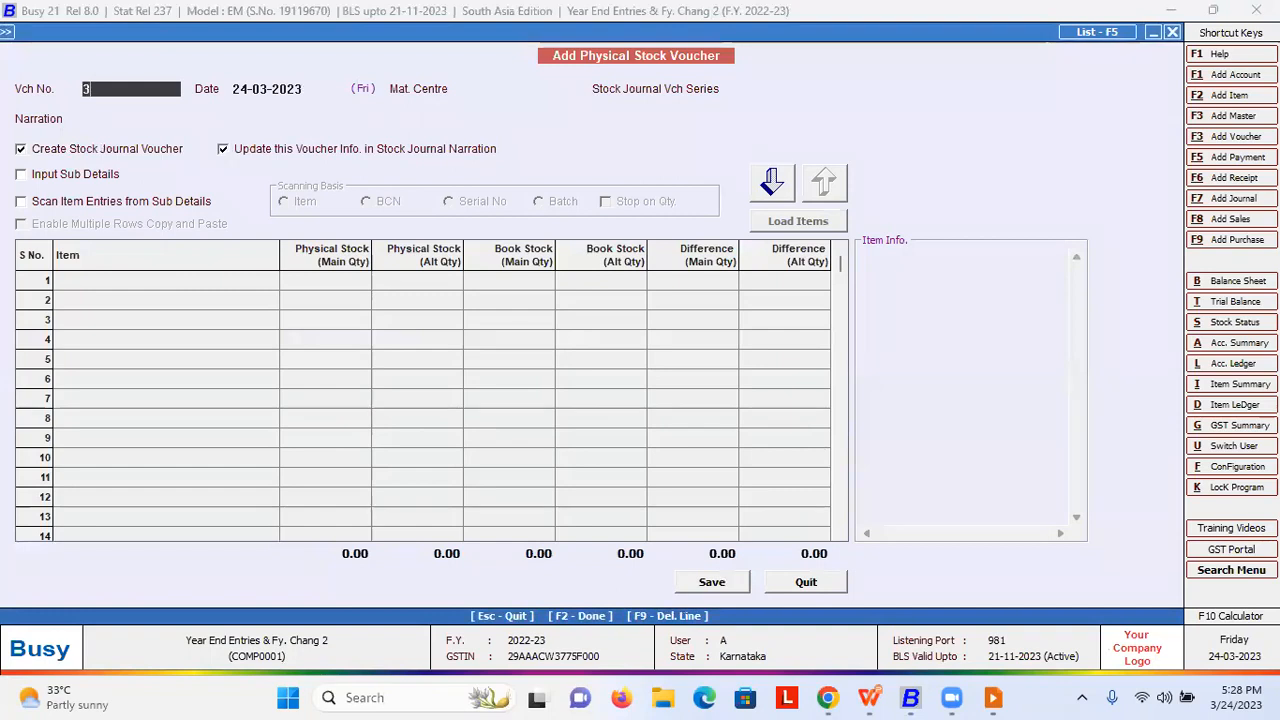
{"action": "key", "text": "Return"}
{"action": "key", "text": "Return"}
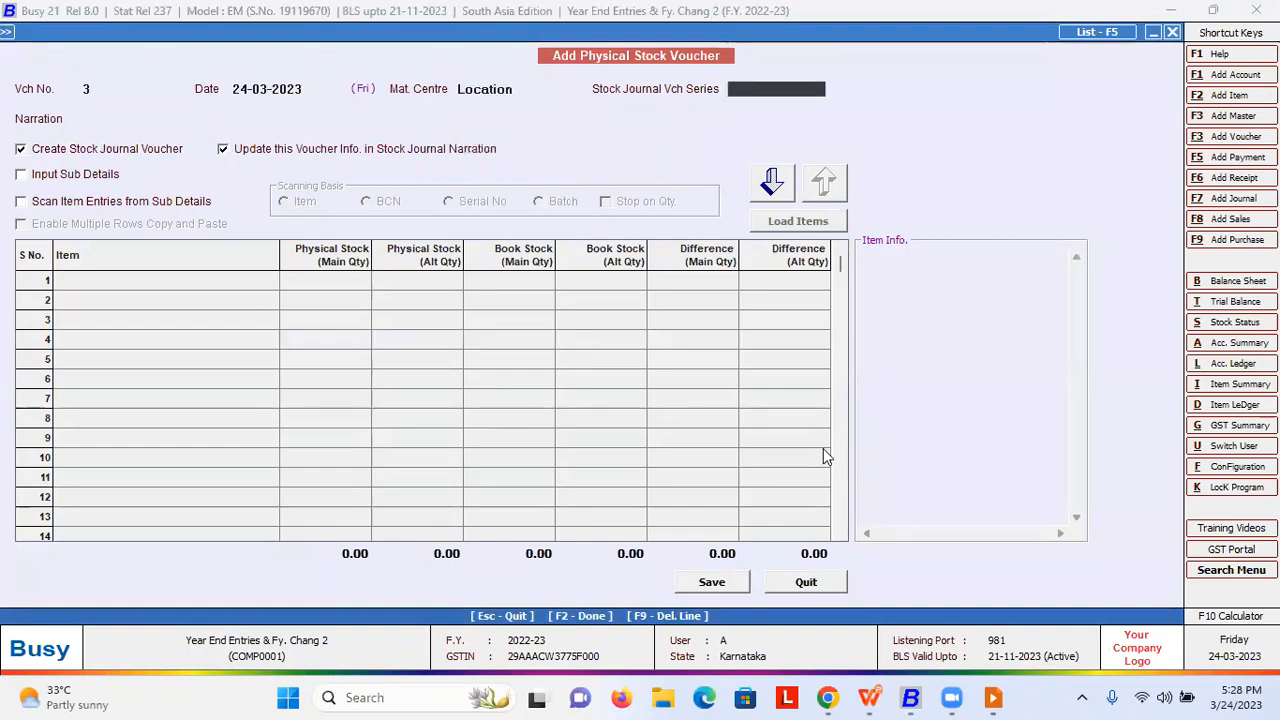
{"action": "key", "text": "shift+Tab"}
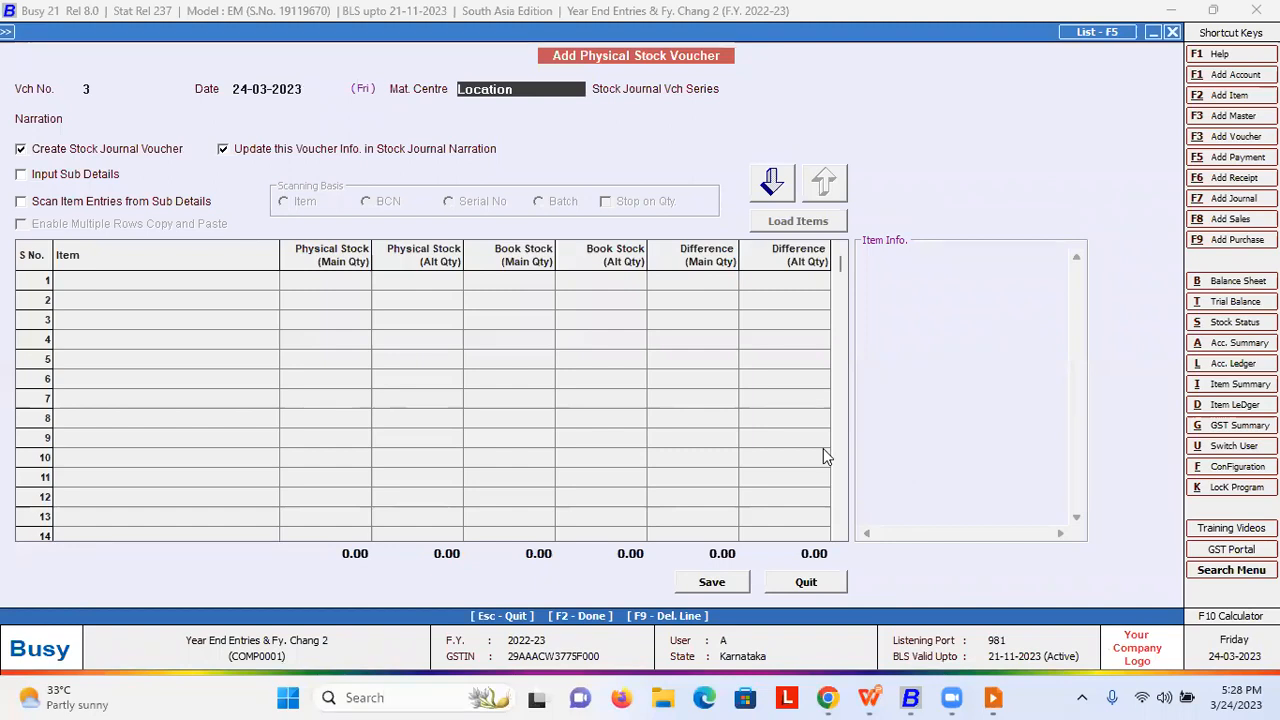
{"action": "key", "text": "Return"}
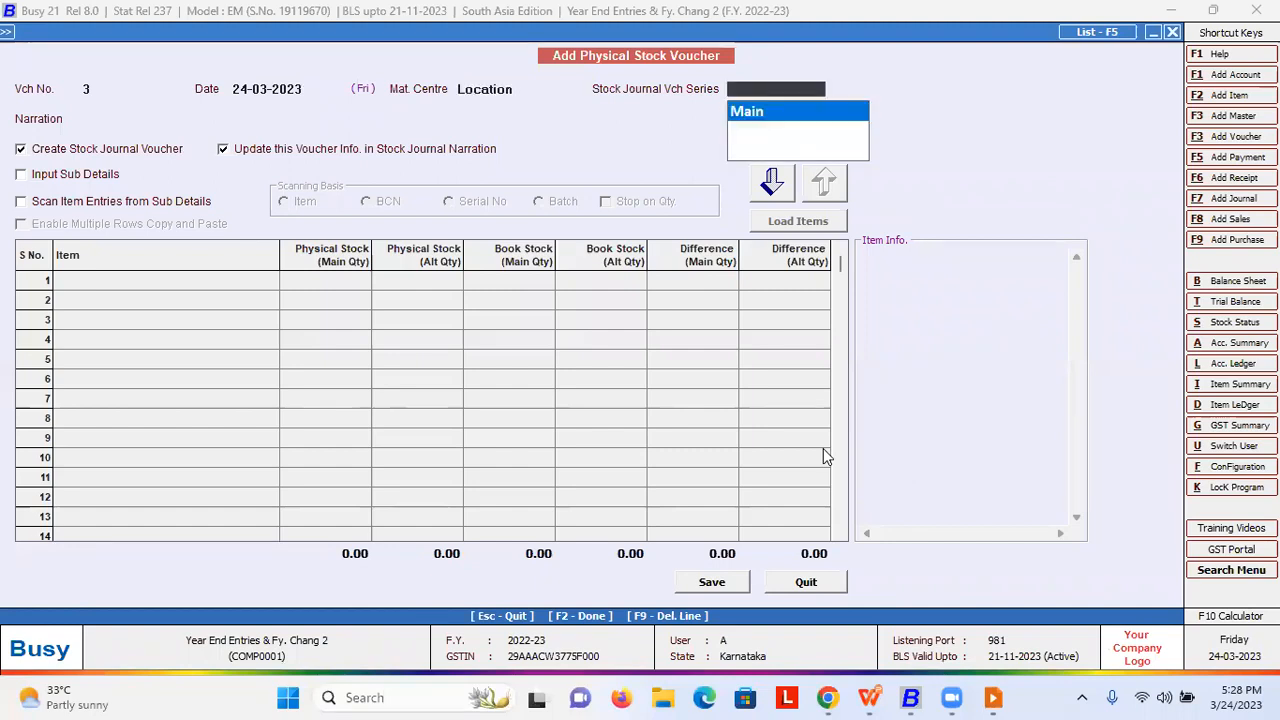
{"action": "key", "text": "Return"}
{"action": "key", "text": "Return"}
{"action": "key", "text": "shift+Tab"}
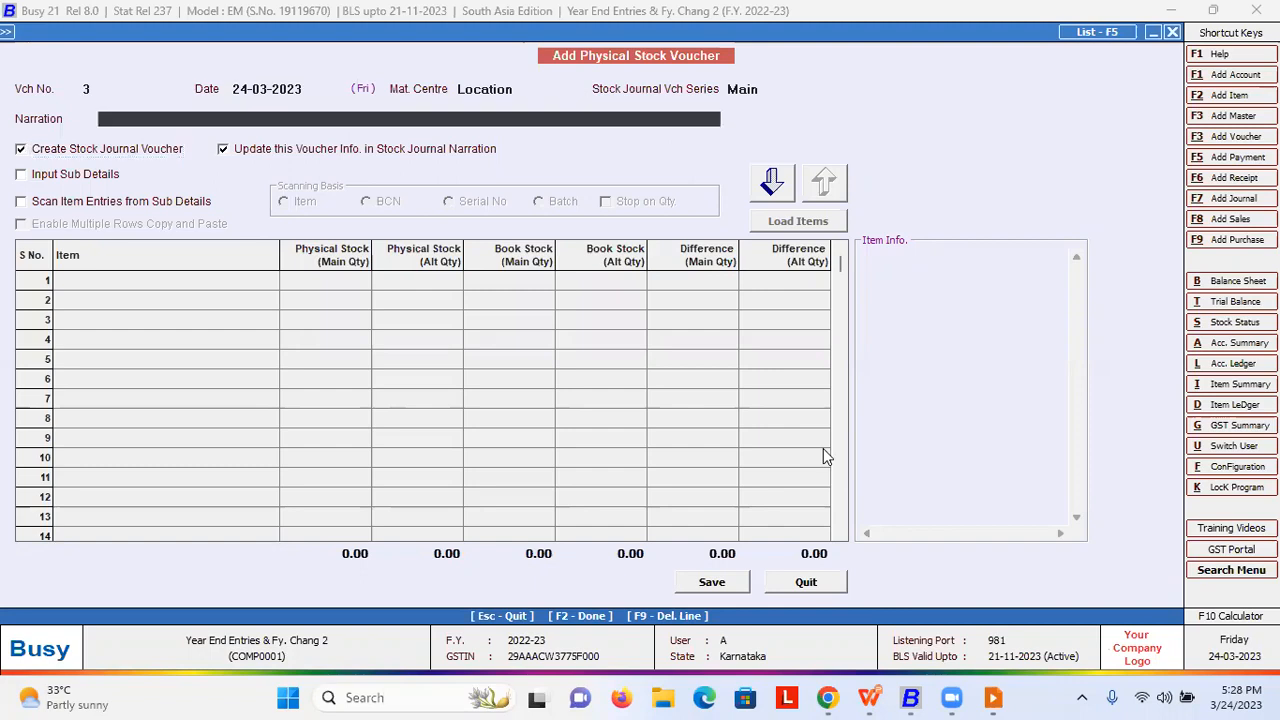
{"action": "key", "text": "Return"}
{"action": "key", "text": "Return"}
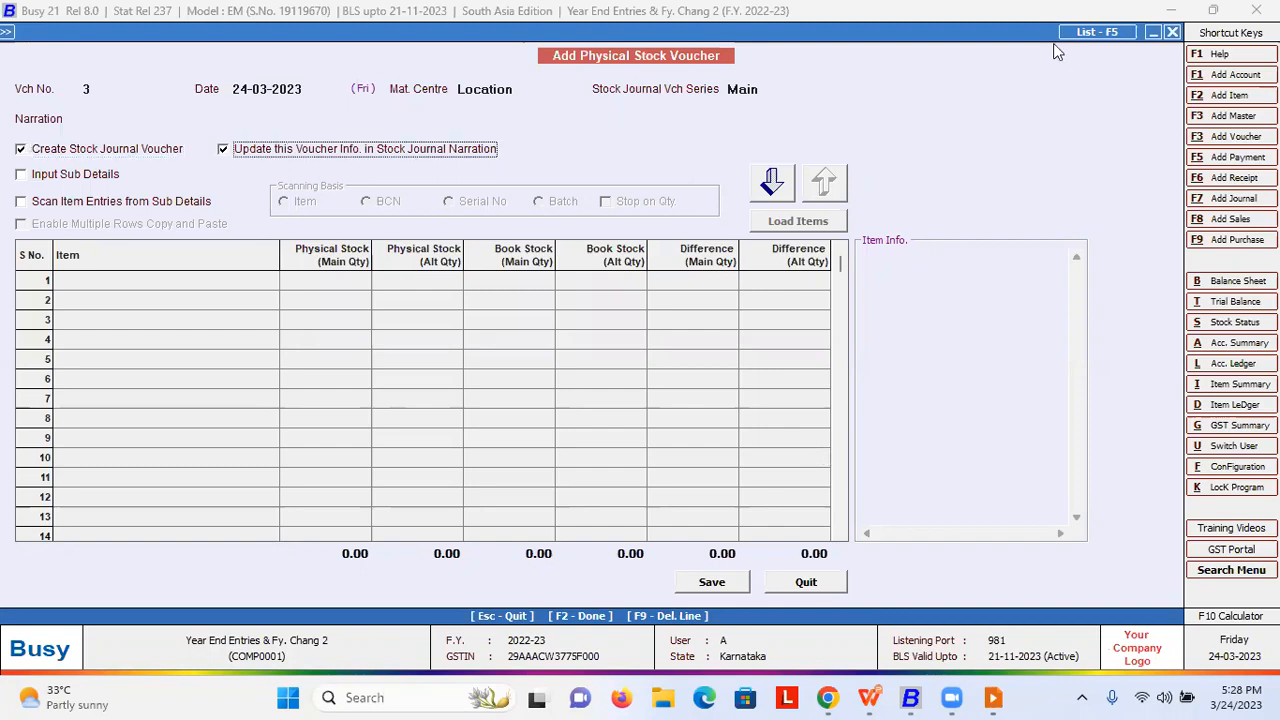
{"action": "left_click", "coordinate": [770, 180]}
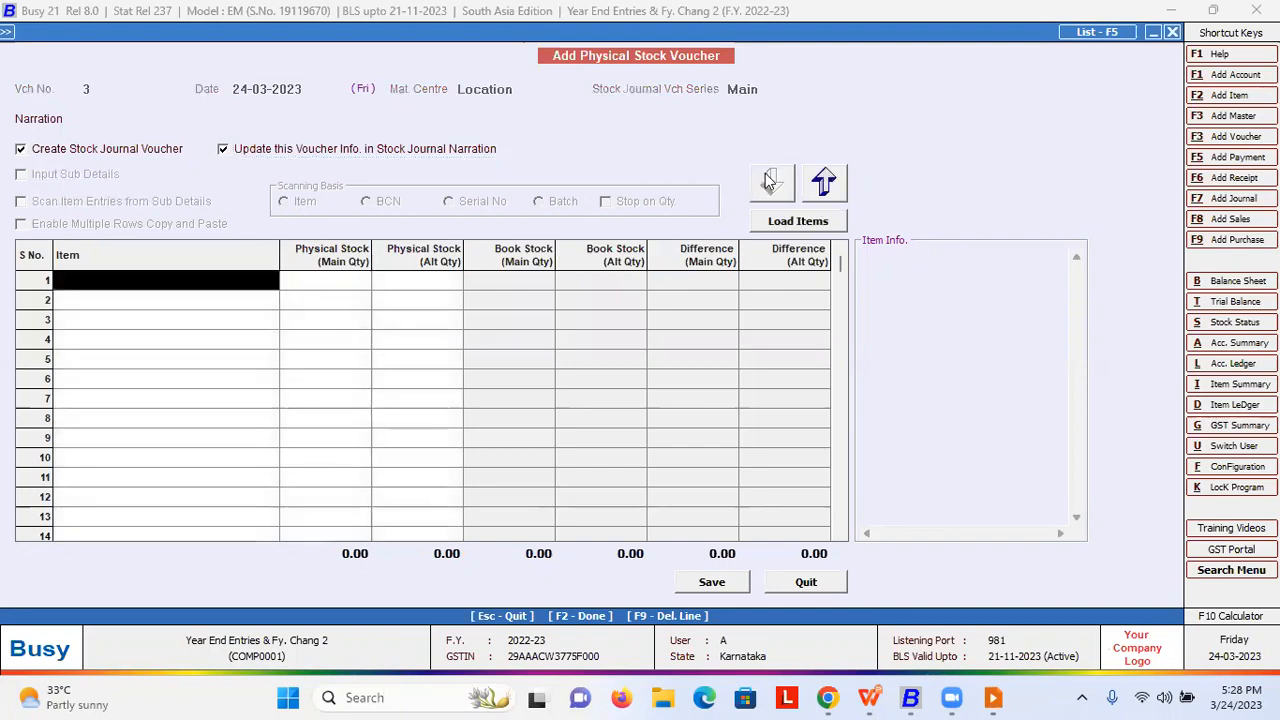
- Enter Bagguase Board with a physical count of 320 on row 1
{"action": "key", "text": "Return"}
{"action": "key", "text": "Down"}
{"action": "key", "text": "Return"}
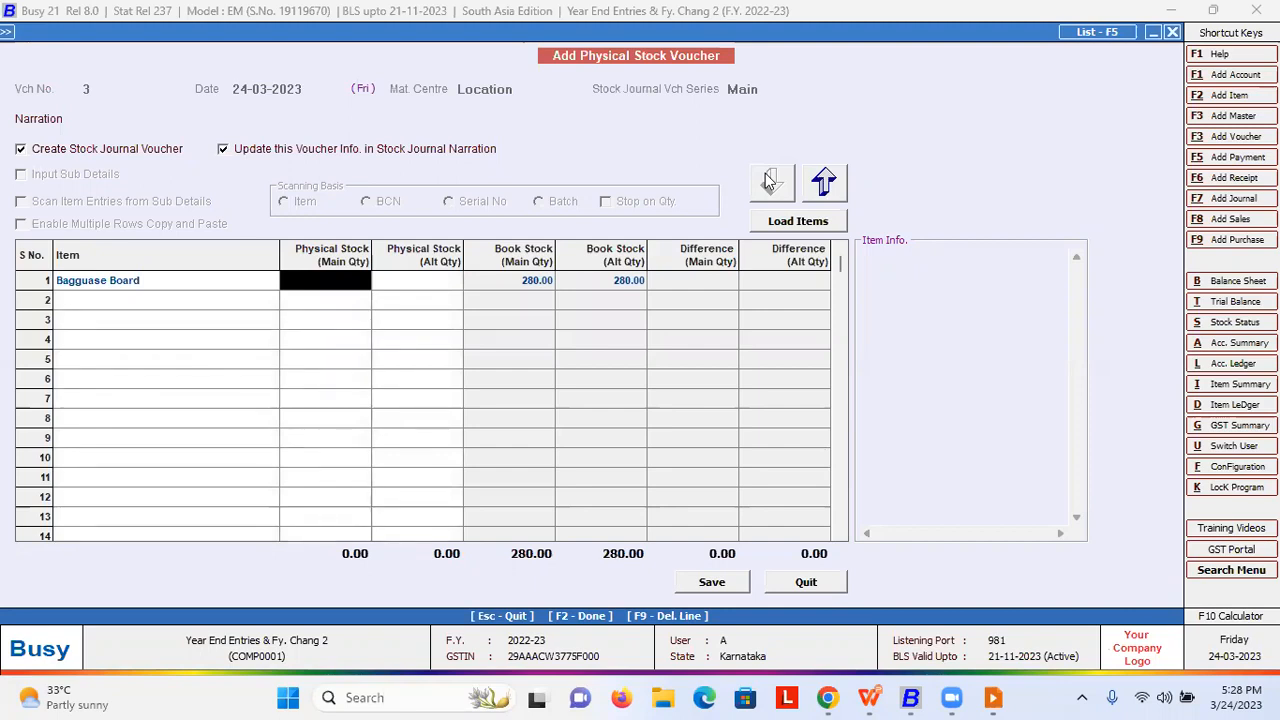
{"action": "type", "text": "320"}
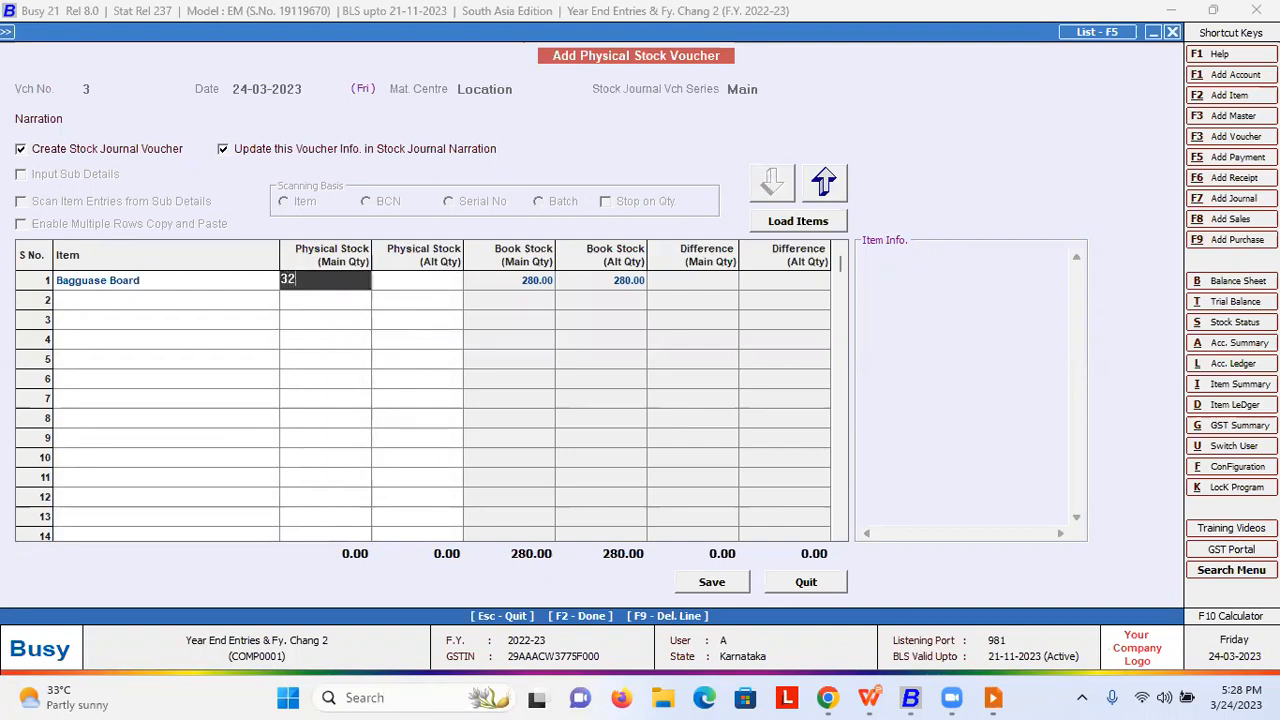
{"action": "key", "text": "Return"}
{"action": "key", "text": "Return"}
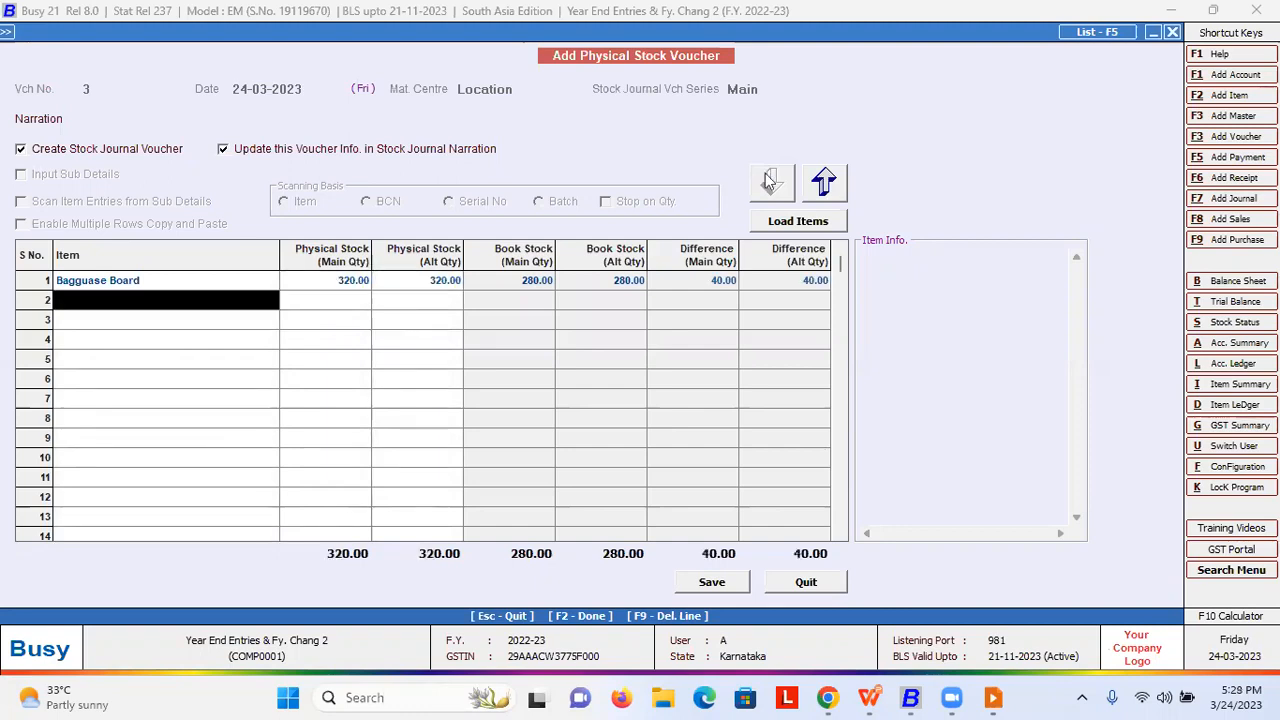
{"action": "key", "text": "Return"}
{"action": "key", "text": "Escape"}
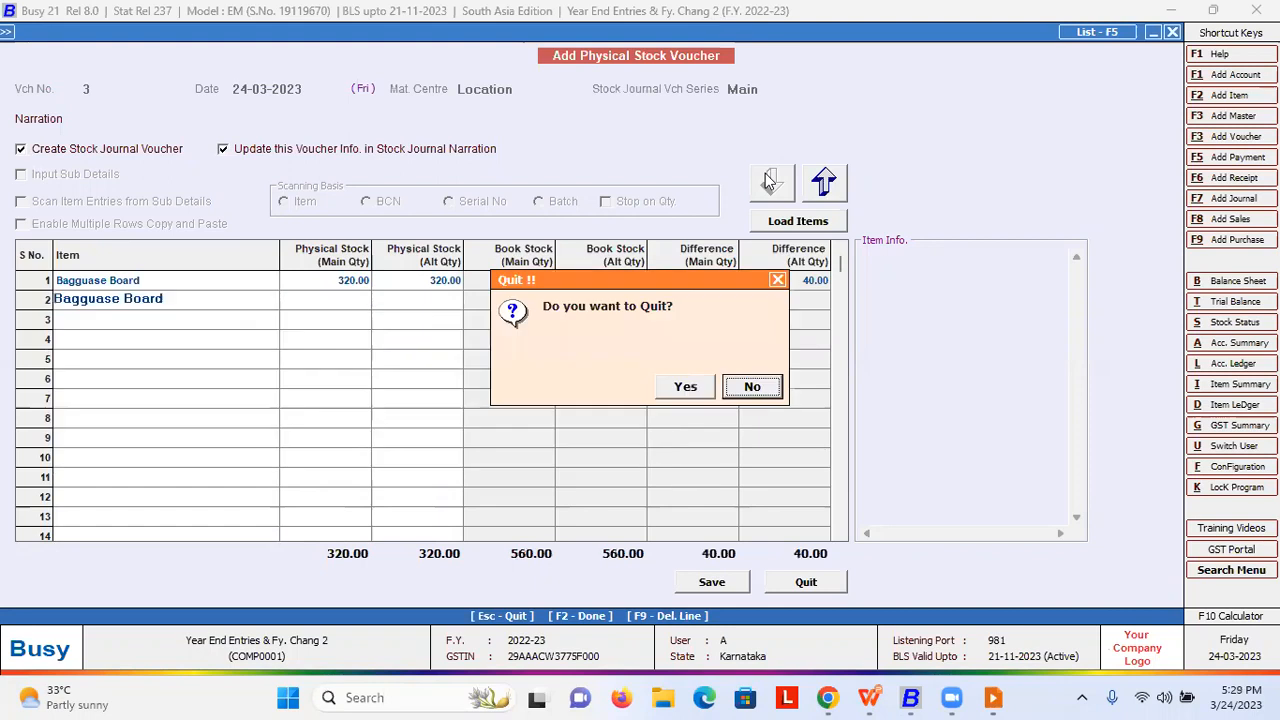
{"action": "key", "text": "Return"}
{"action": "key", "text": "Return"}
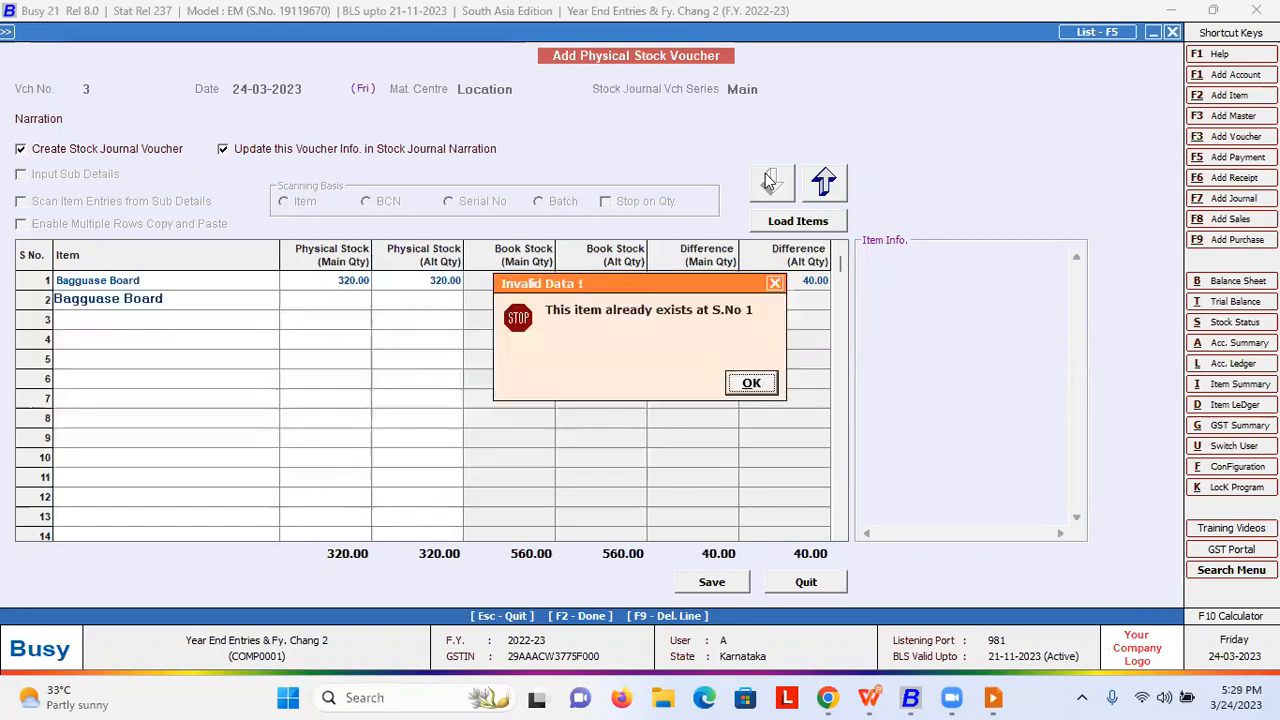
{"action": "key", "text": "Return"}
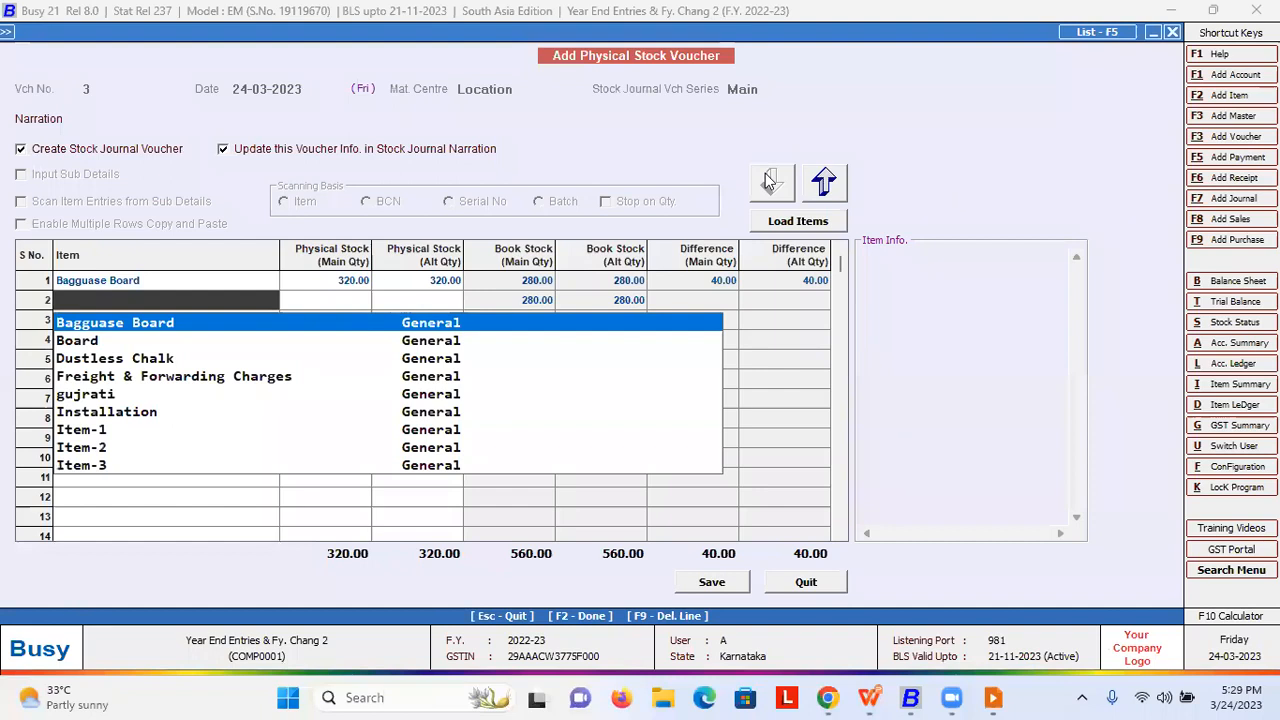
- Delete the duplicate Bagguase Board lines and attempt to save the voucher
{"action": "key", "text": "Return"}
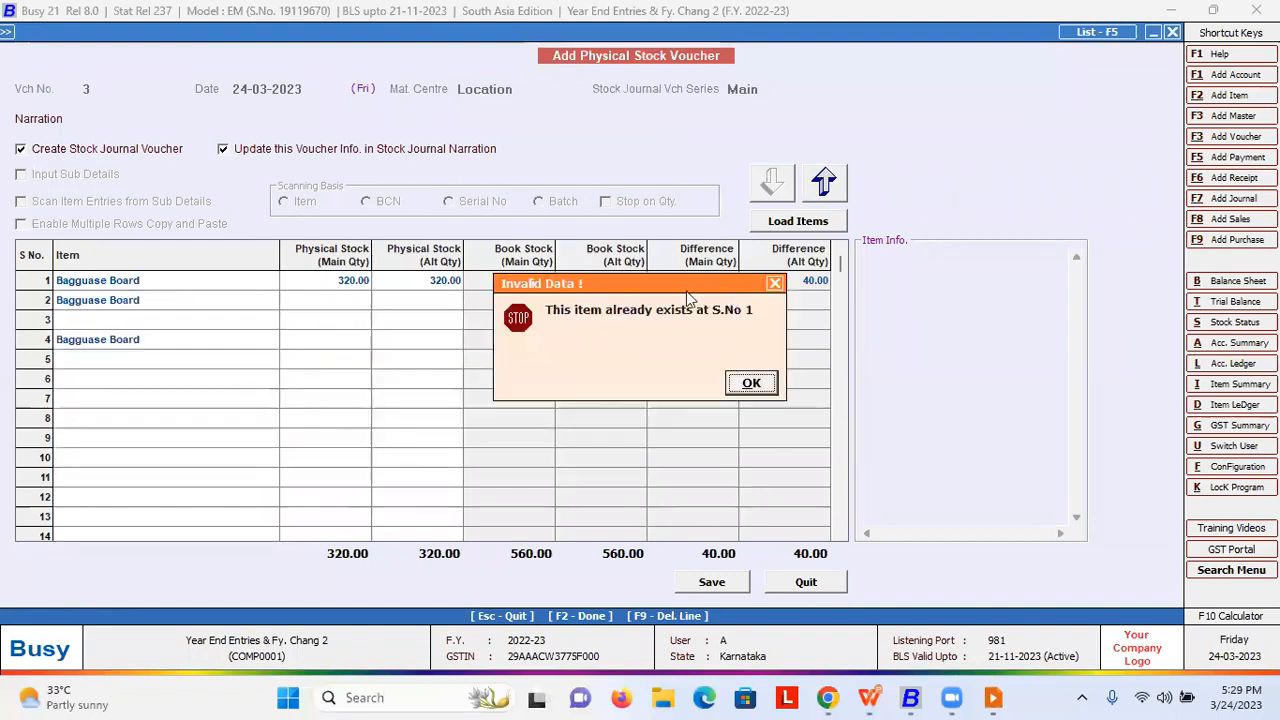
{"action": "left_click", "coordinate": [740, 383]}
{"action": "key", "text": "F9"}
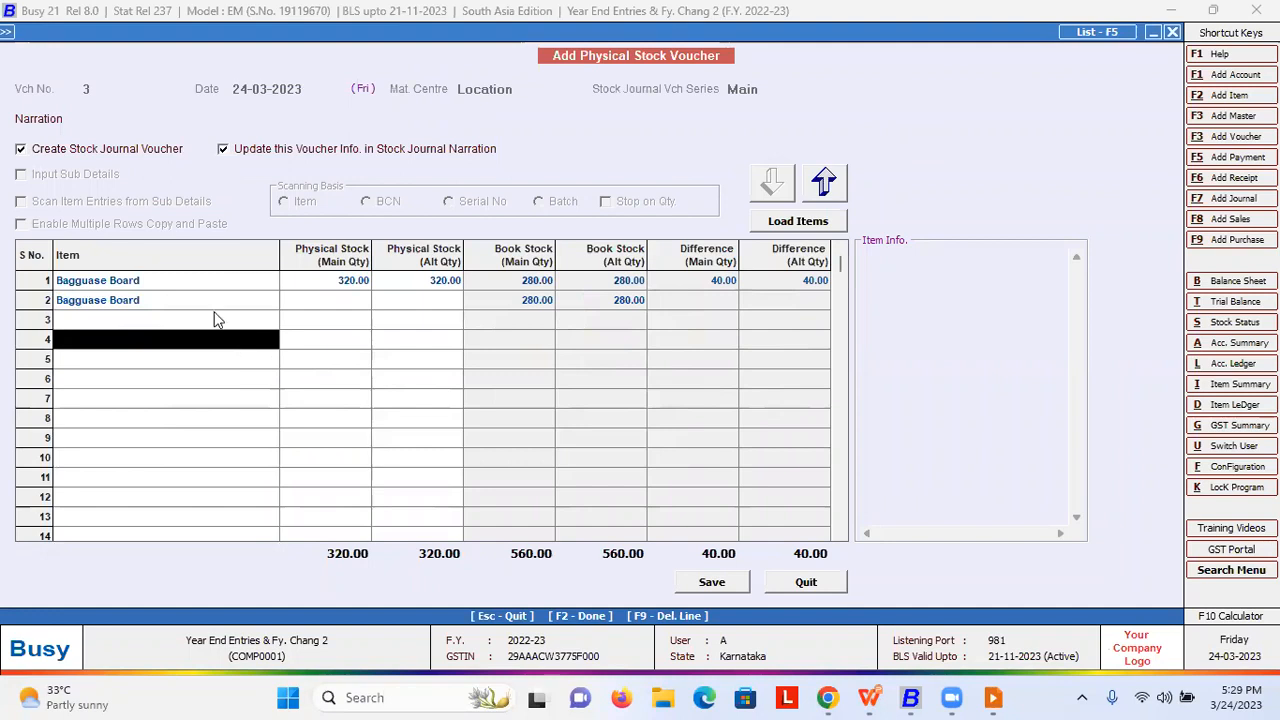
{"action": "key", "text": "Up"}
{"action": "key", "text": "Up"}
{"action": "key", "text": "F9"}
{"action": "key", "text": "F2"}
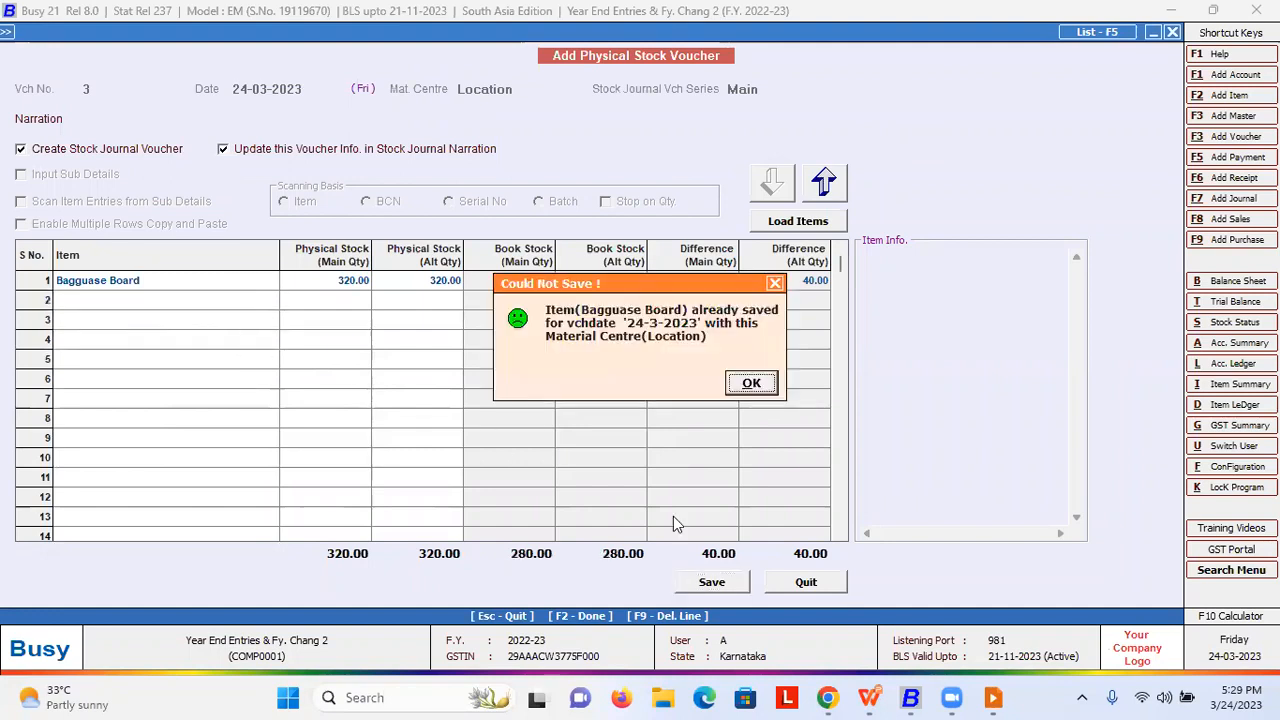
- Redate the physical stock voucher to 25-03-2023, refresh its book stock, and save it
{"action": "left_click", "coordinate": [749, 386]}
{"action": "left_click", "coordinate": [330, 285]}
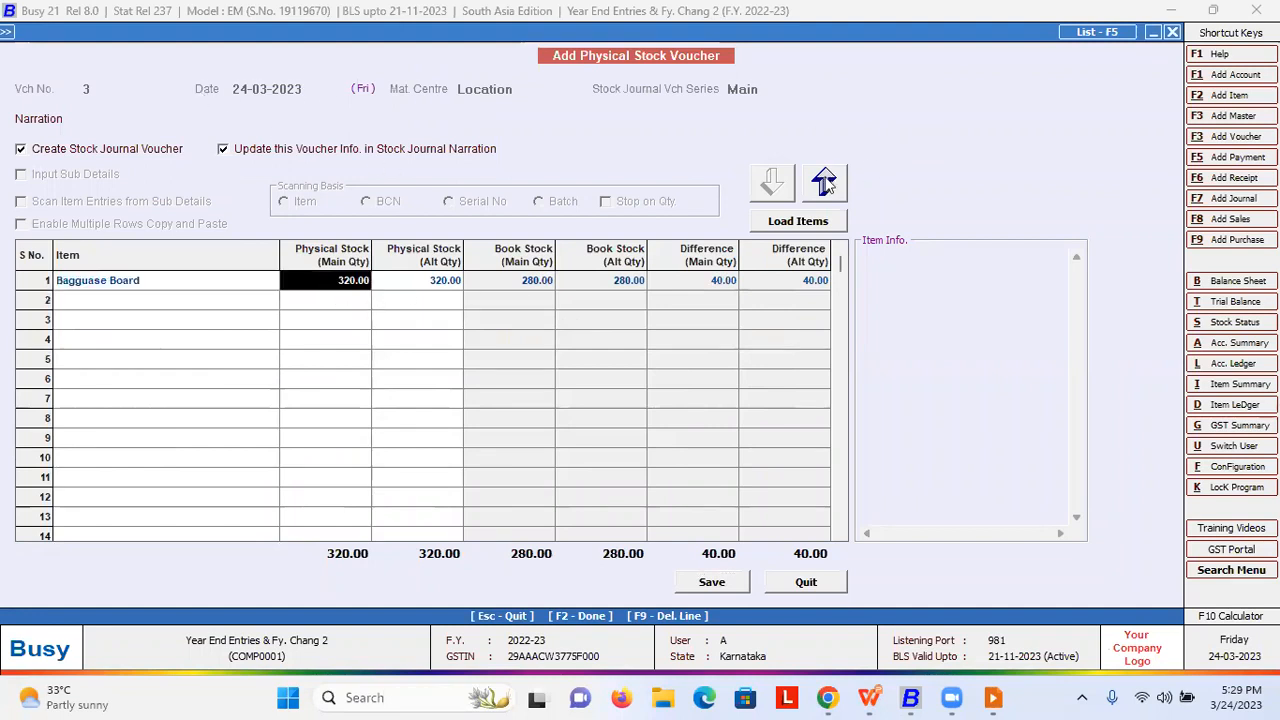
{"action": "left_click", "coordinate": [253, 88]}
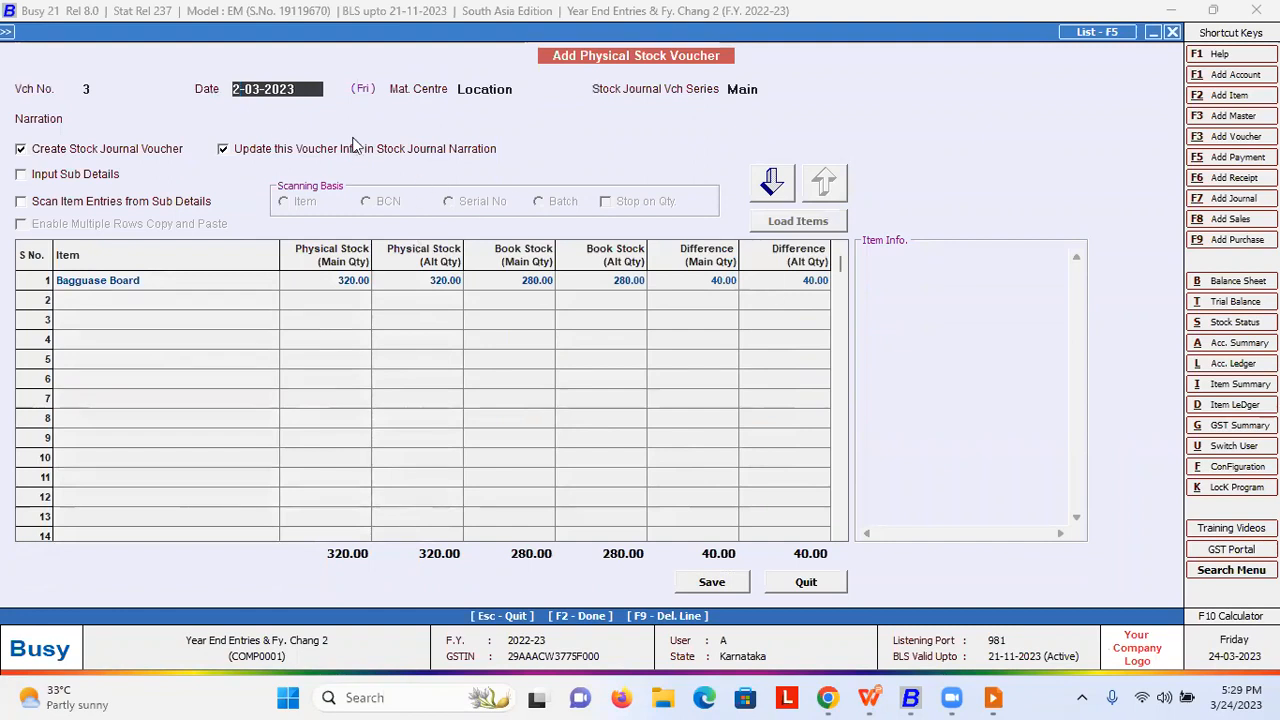
{"action": "type", "text": "25"}
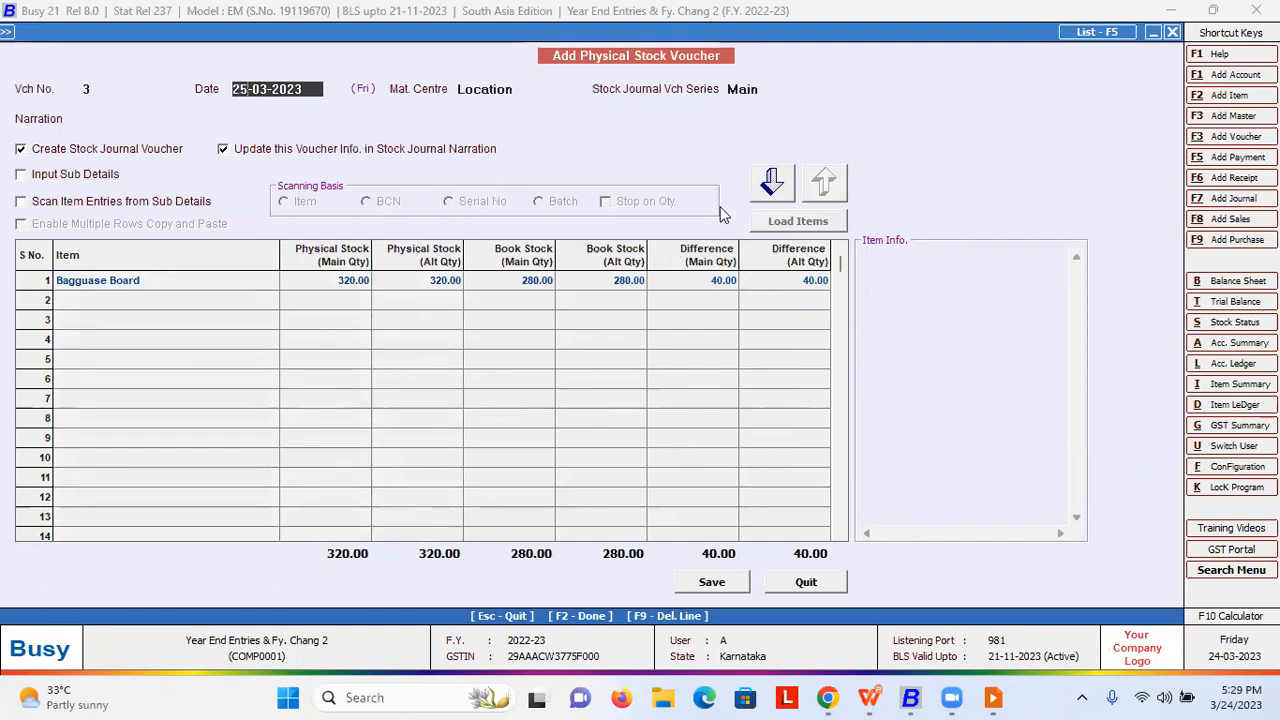
{"action": "left_click", "coordinate": [772, 183]}
{"action": "left_click", "coordinate": [677, 390]}
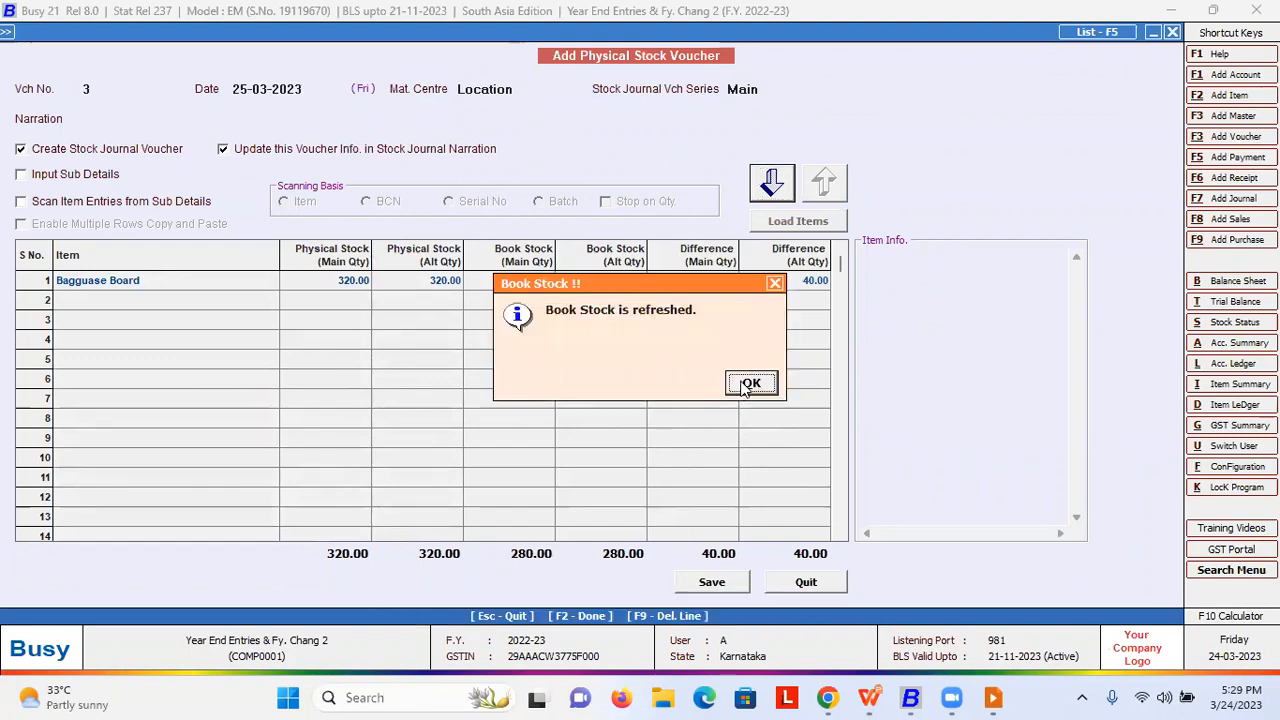
{"action": "left_click", "coordinate": [748, 386]}
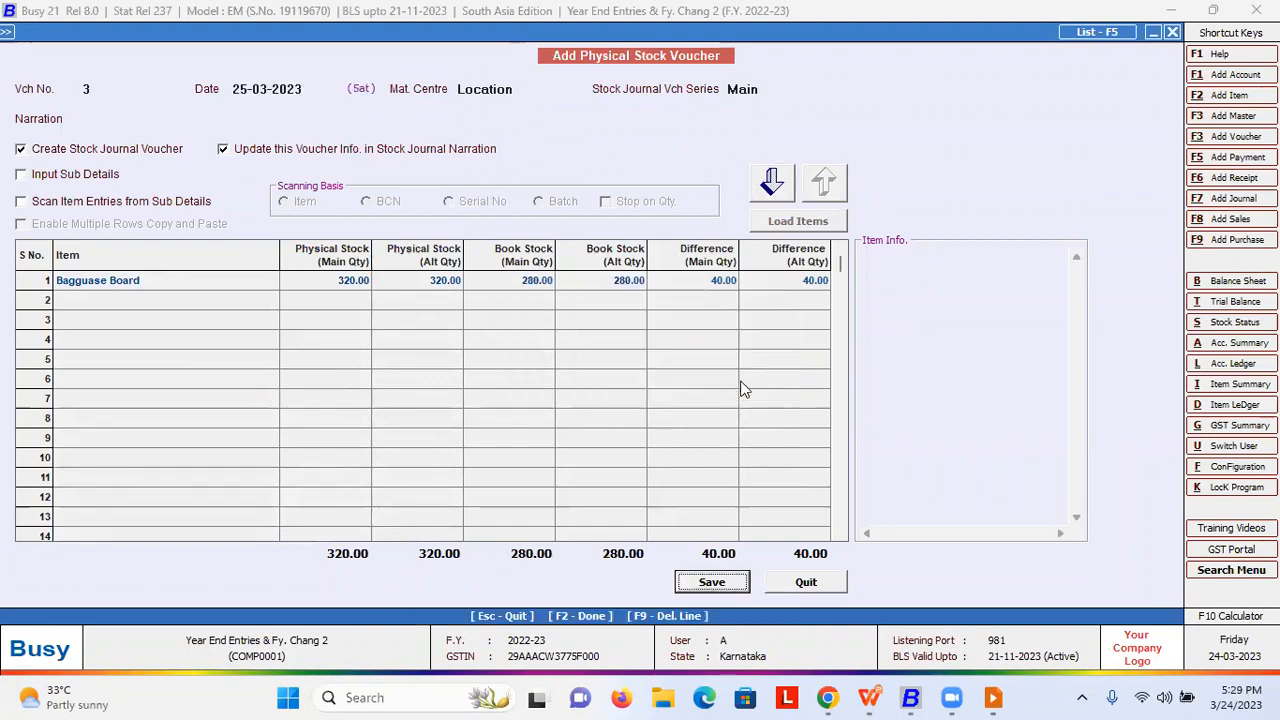
{"action": "key", "text": "Return"}
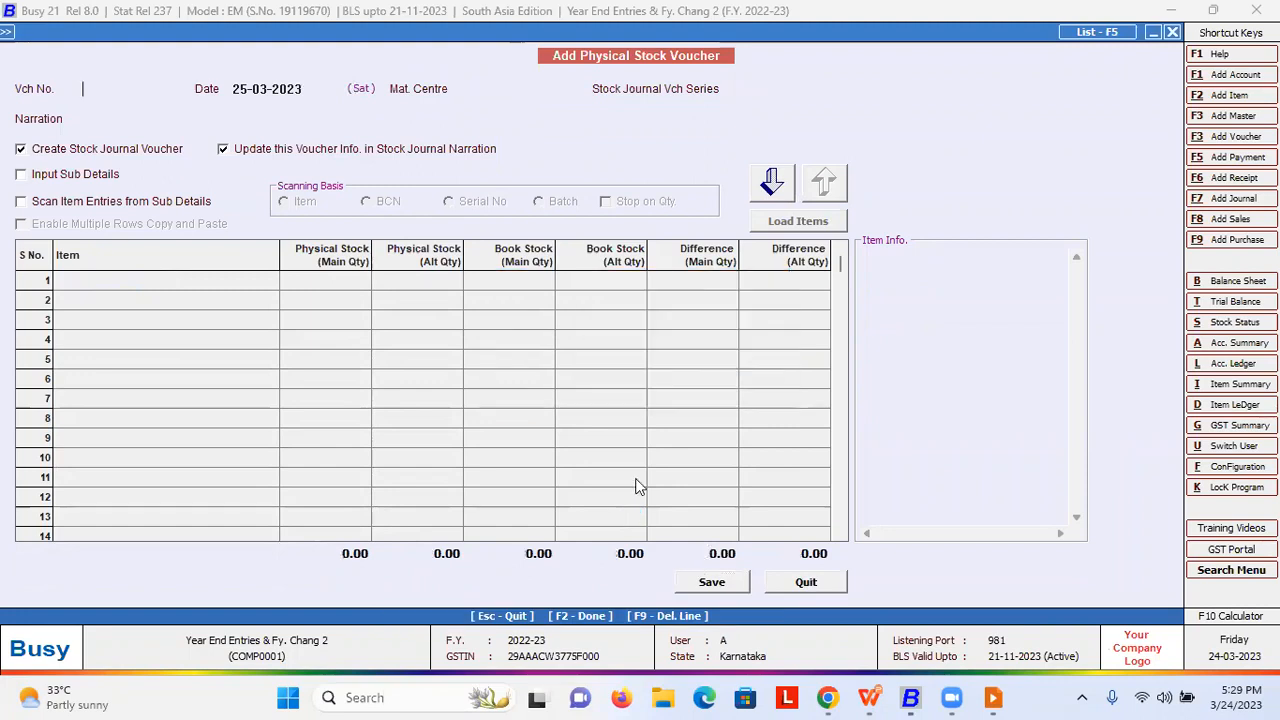
- Close the voucher form and choose Change Financial Year > New Year from 01-04-2023
{"action": "key", "text": "Escape"}
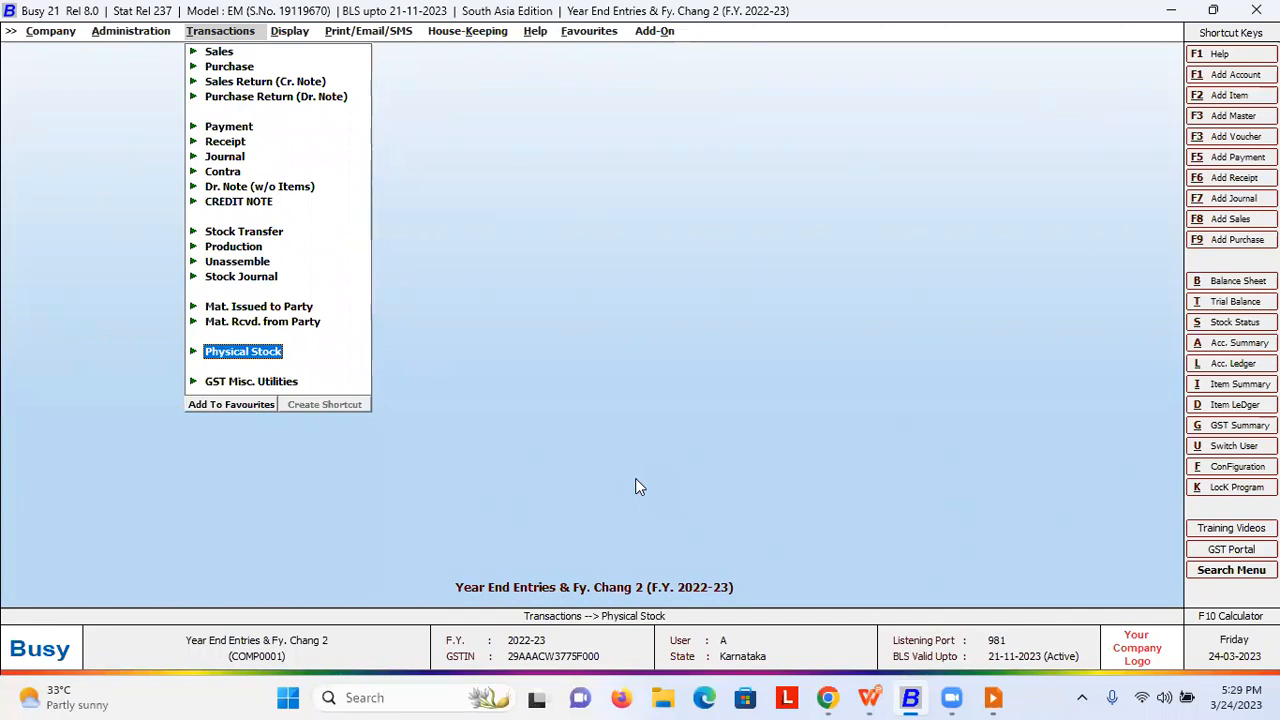
{"action": "key", "text": "Left"}
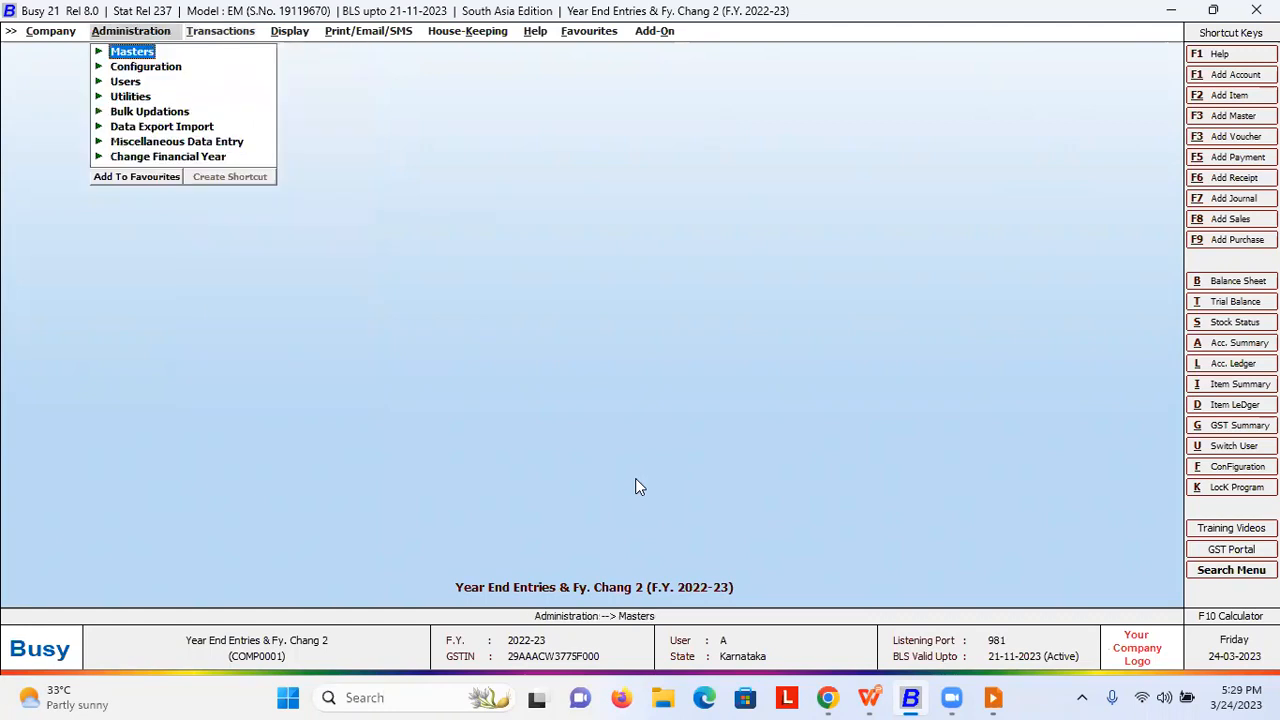
{"action": "key", "text": "Down"}
{"action": "key", "text": "Down"}
{"action": "key", "text": "Down"}
{"action": "key", "text": "Down"}
{"action": "key", "text": "Down"}
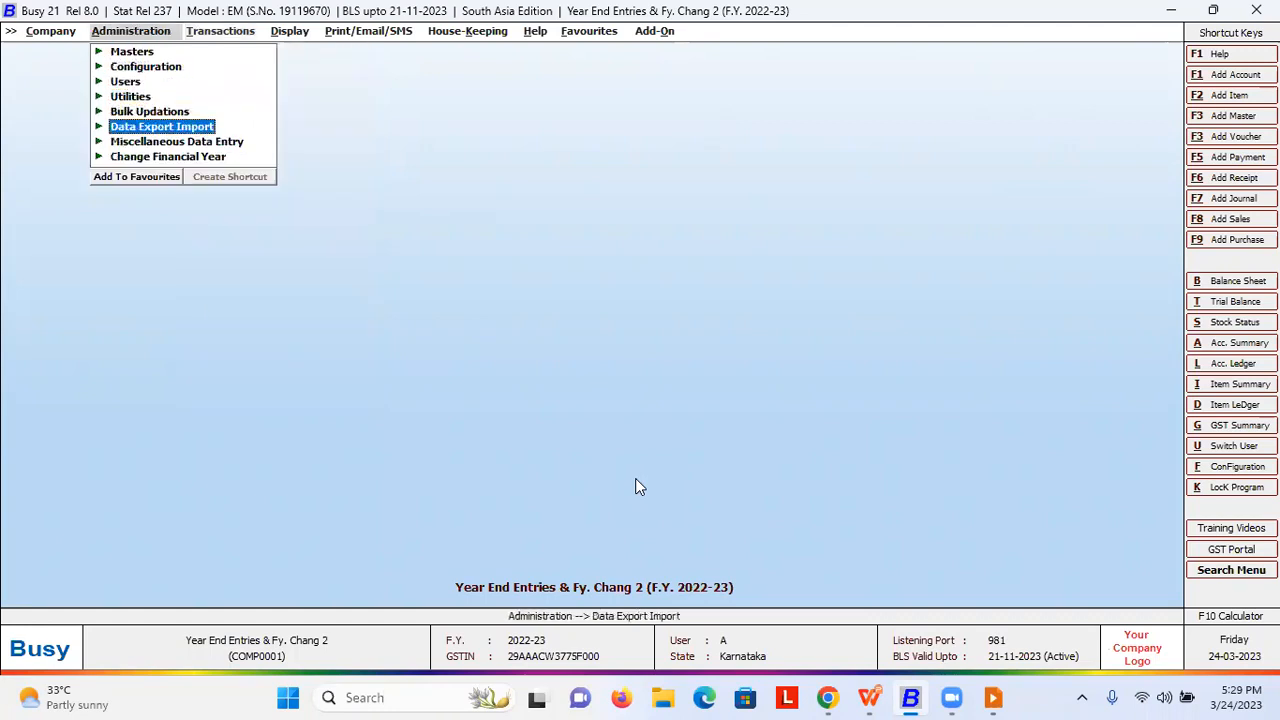
{"action": "key", "text": "Down"}
{"action": "key", "text": "Down"}
{"action": "key", "text": "Return"}
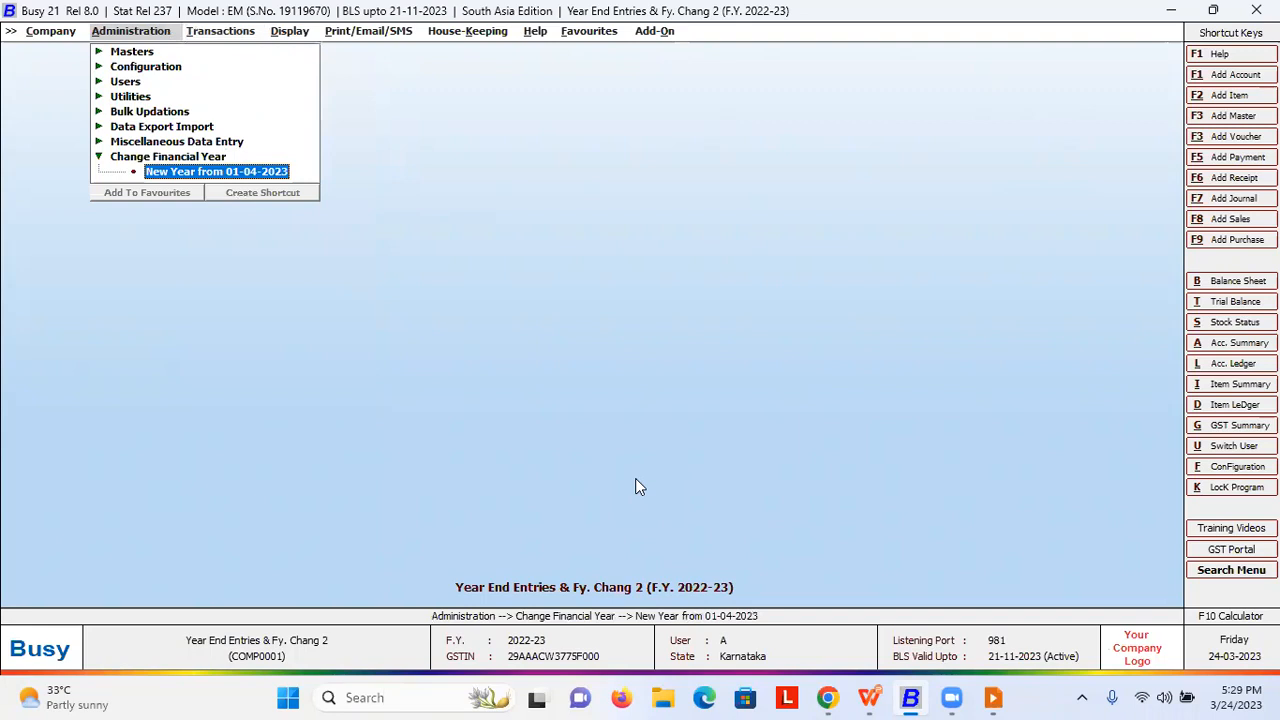
{"action": "key", "text": "Return"}
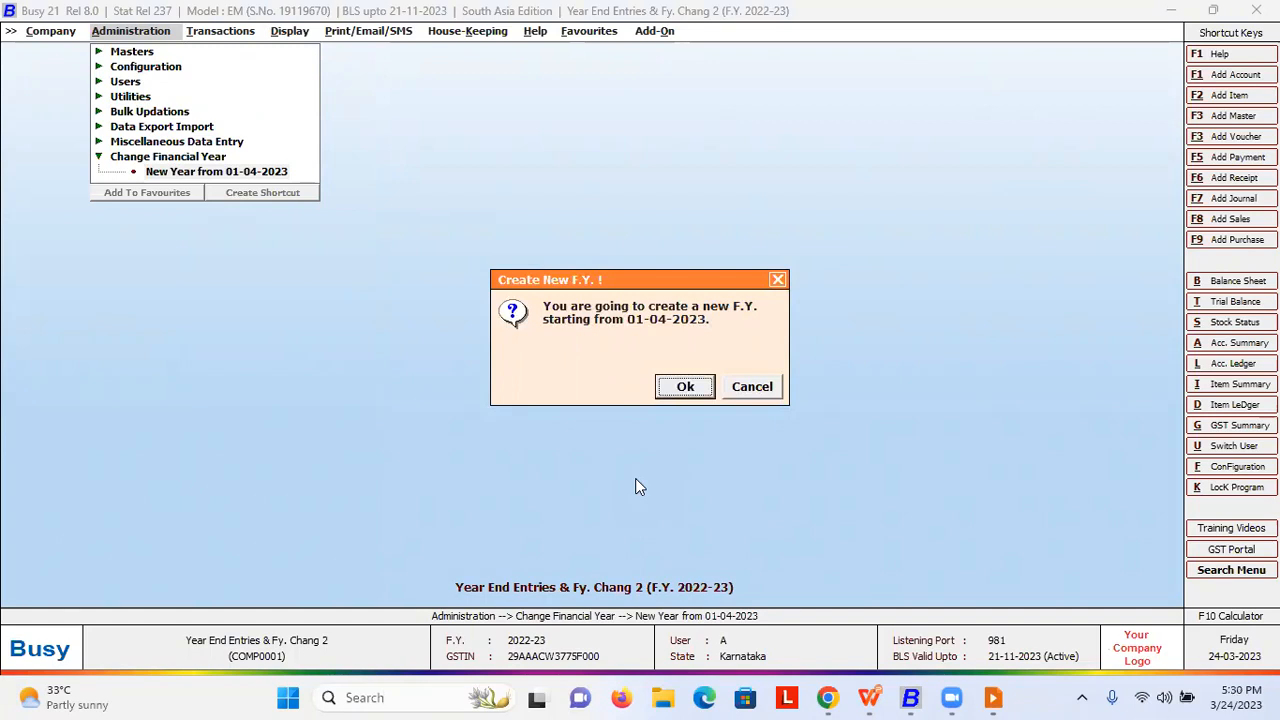
- Confirm the new year and leave 'Create New Year Only' unchecked so balances carry forward
{"action": "key", "text": "Return"}
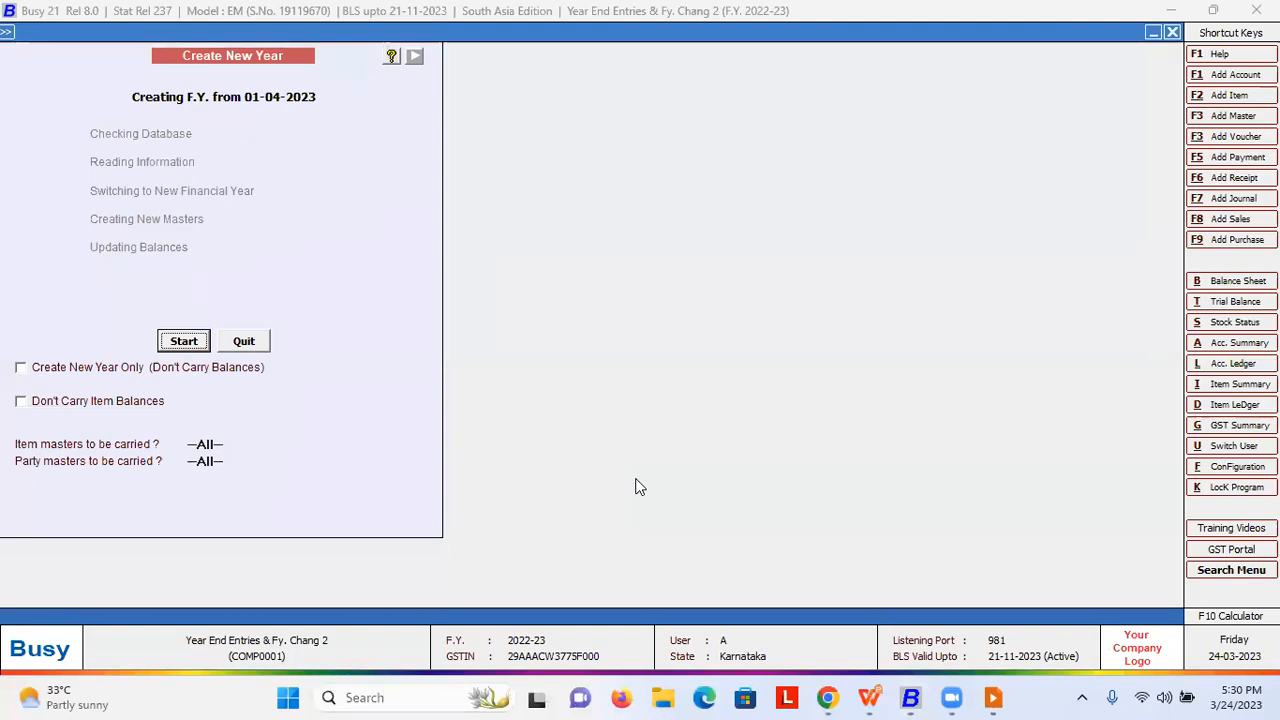
{"action": "left_click", "coordinate": [116, 368]}
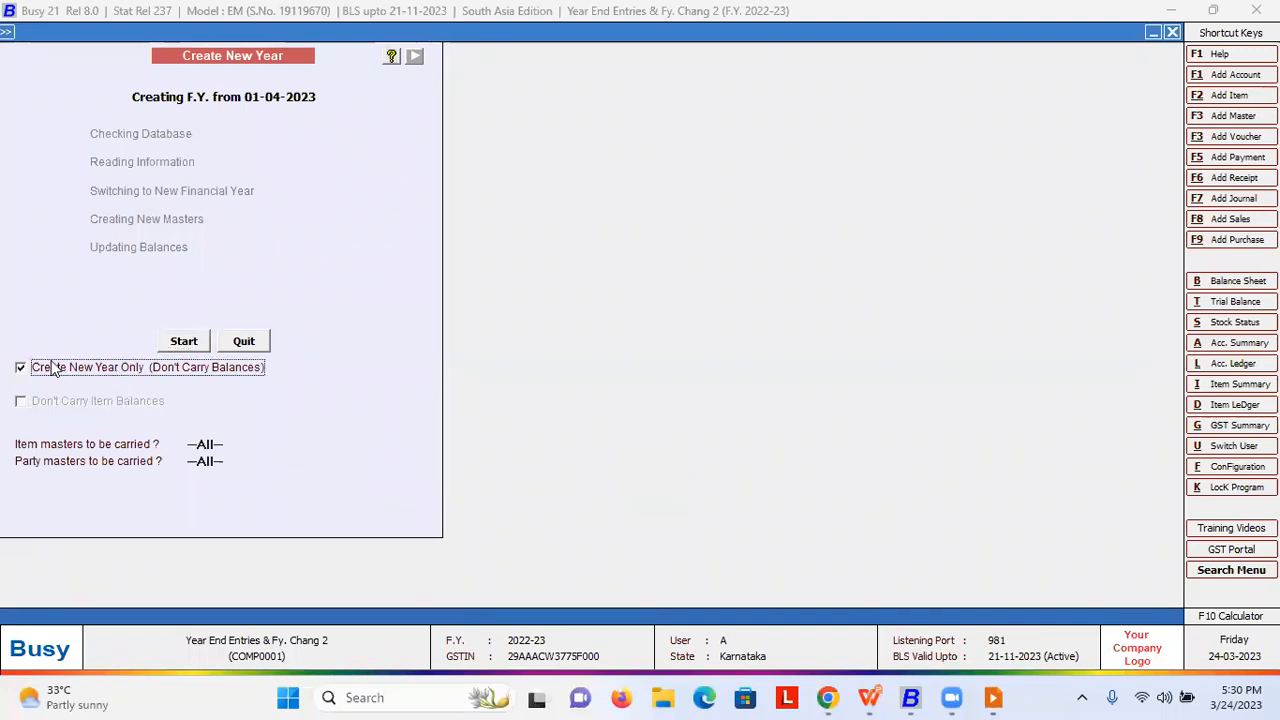
{"action": "left_click", "coordinate": [22, 370]}
{"action": "left_click", "coordinate": [21, 368]}
{"action": "left_click", "coordinate": [24, 380]}
{"action": "left_click", "coordinate": [22, 371]}
{"action": "left_click", "coordinate": [26, 372]}
{"action": "left_click", "coordinate": [29, 369]}
{"action": "left_click", "coordinate": [29, 369]}
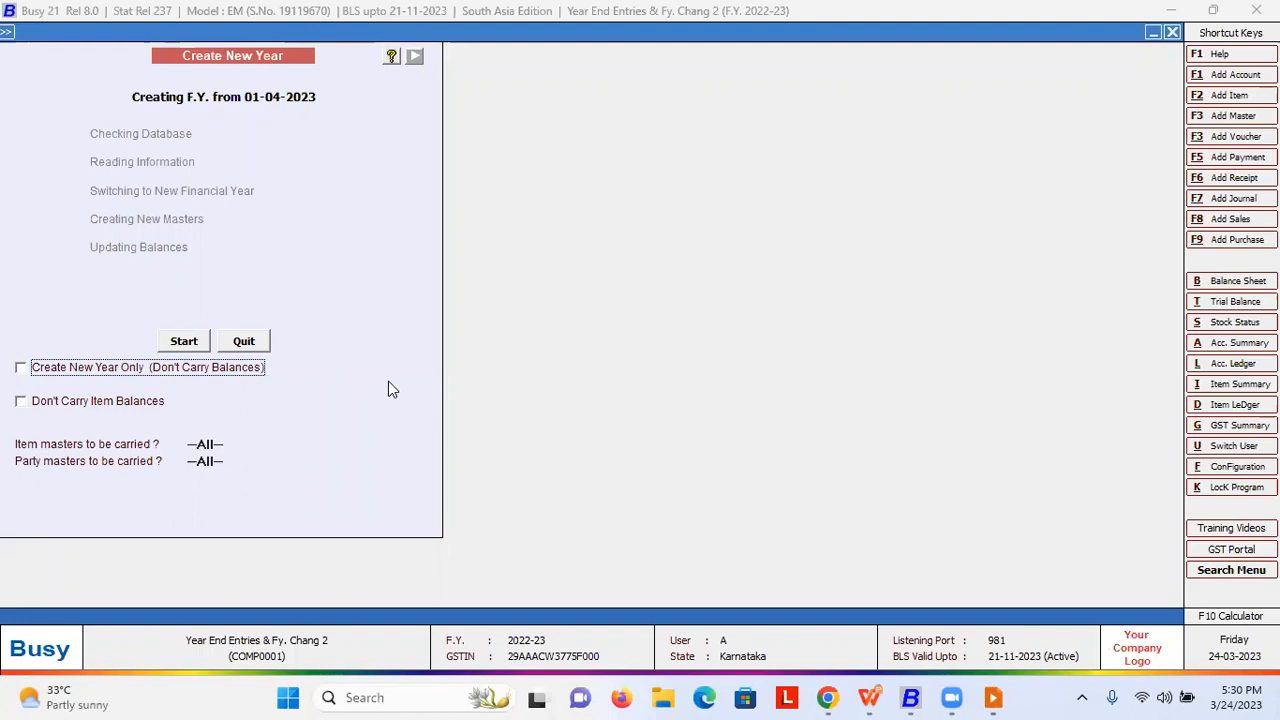
- Start creating the 2023-24 year and acknowledge the Change FY Successful message
{"action": "left_click", "coordinate": [184, 341]}
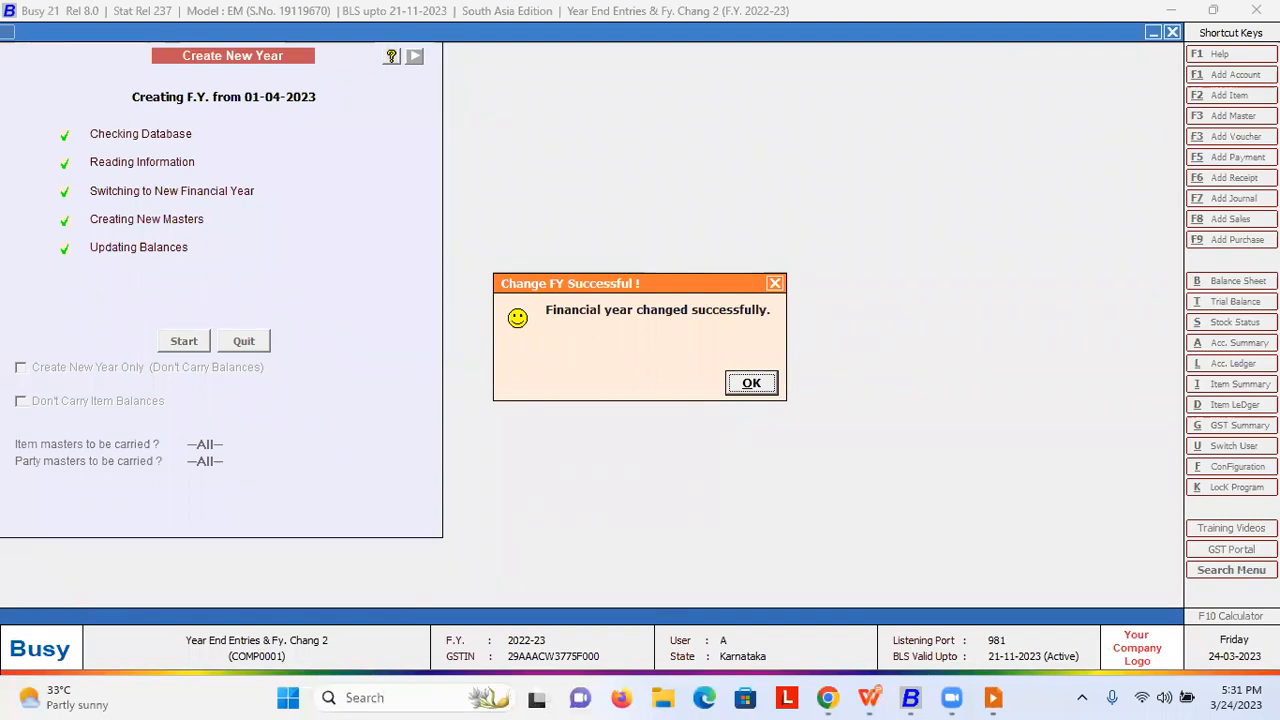
{"action": "key", "text": "Return"}
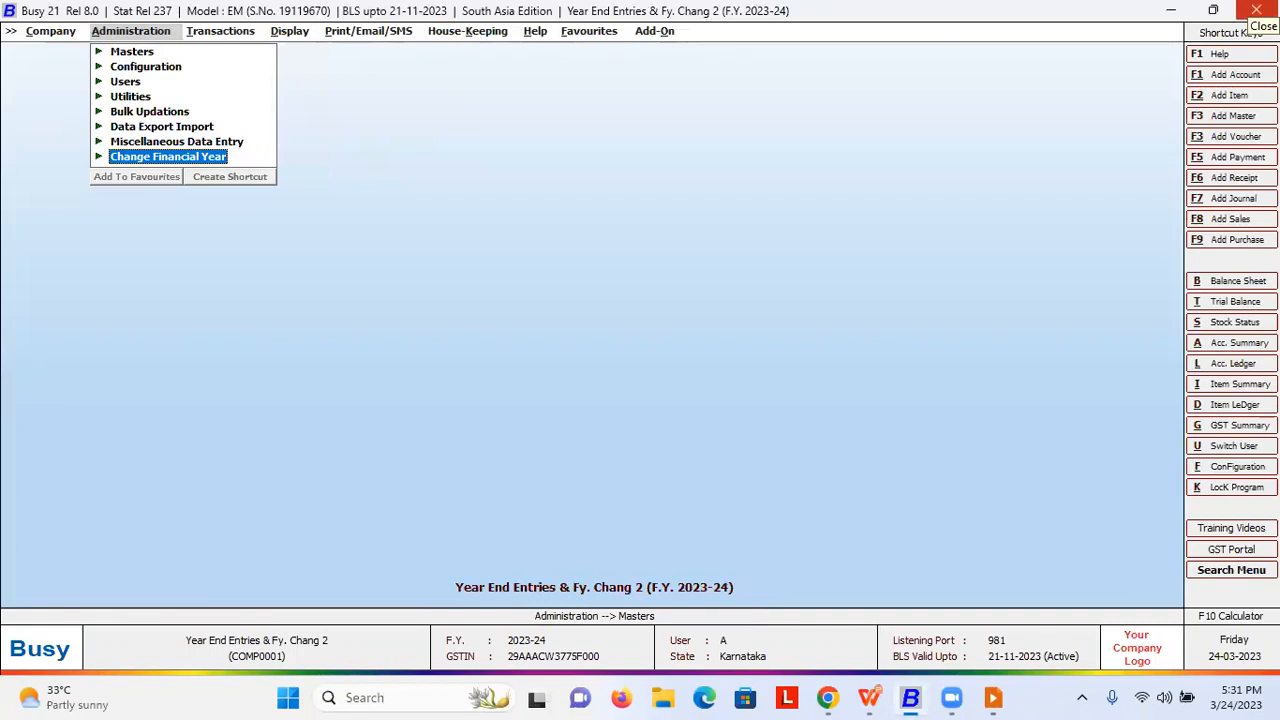
- Switch the company from F.Y. 2023-24 to 2022-23 via Change Financial Year
{"action": "key", "text": "Return"}
{"action": "key", "text": "Up"}
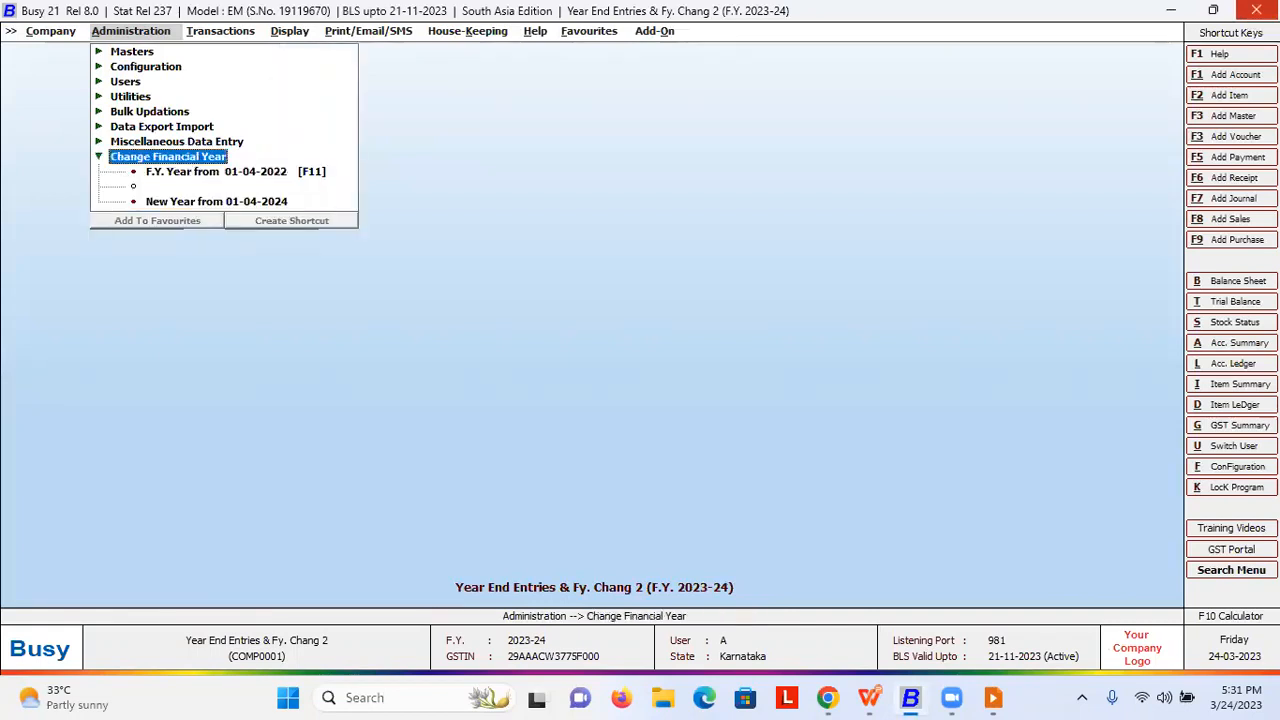
{"action": "key", "text": "Down"}
{"action": "key", "text": "Down"}
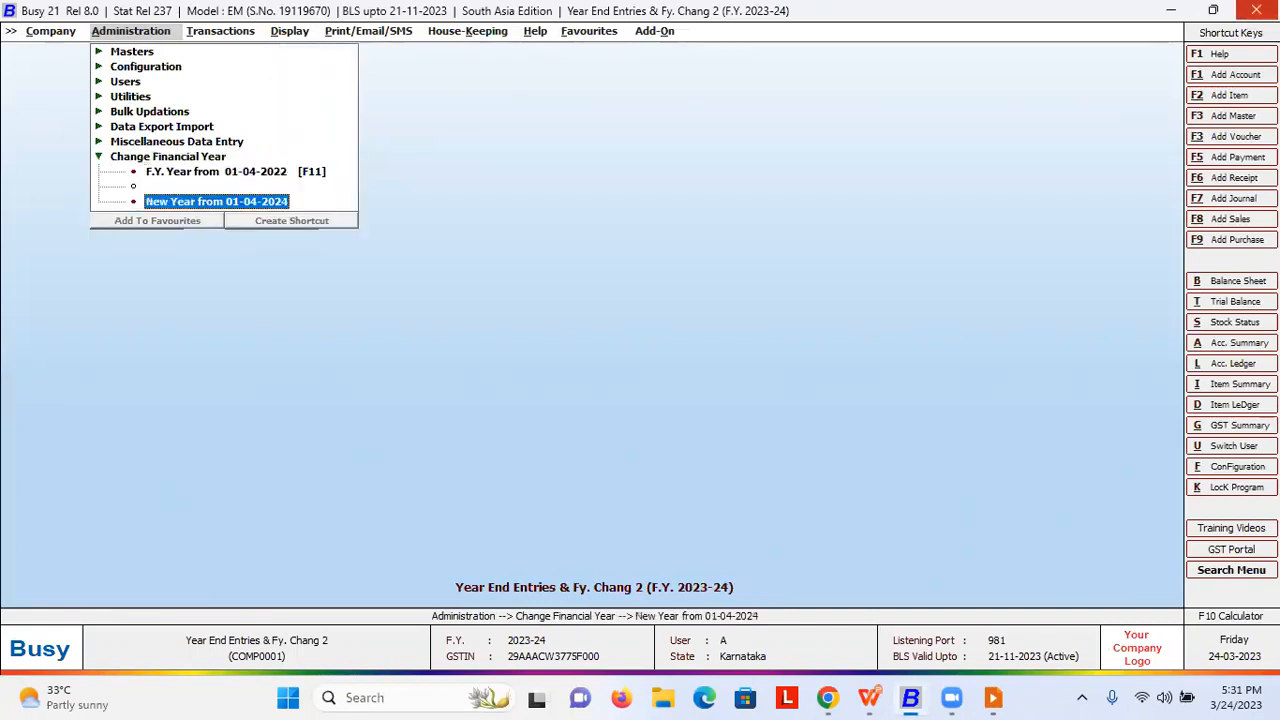
{"action": "key", "text": "Up"}
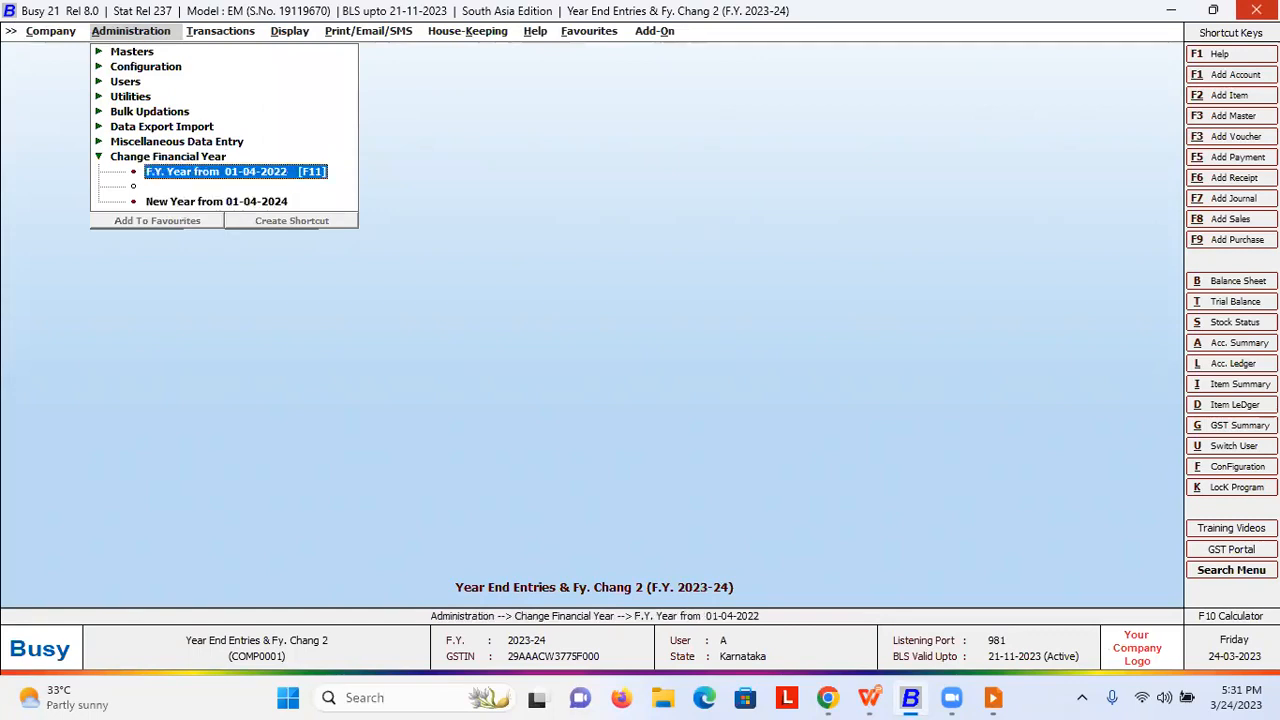
{"action": "key", "text": "Down"}
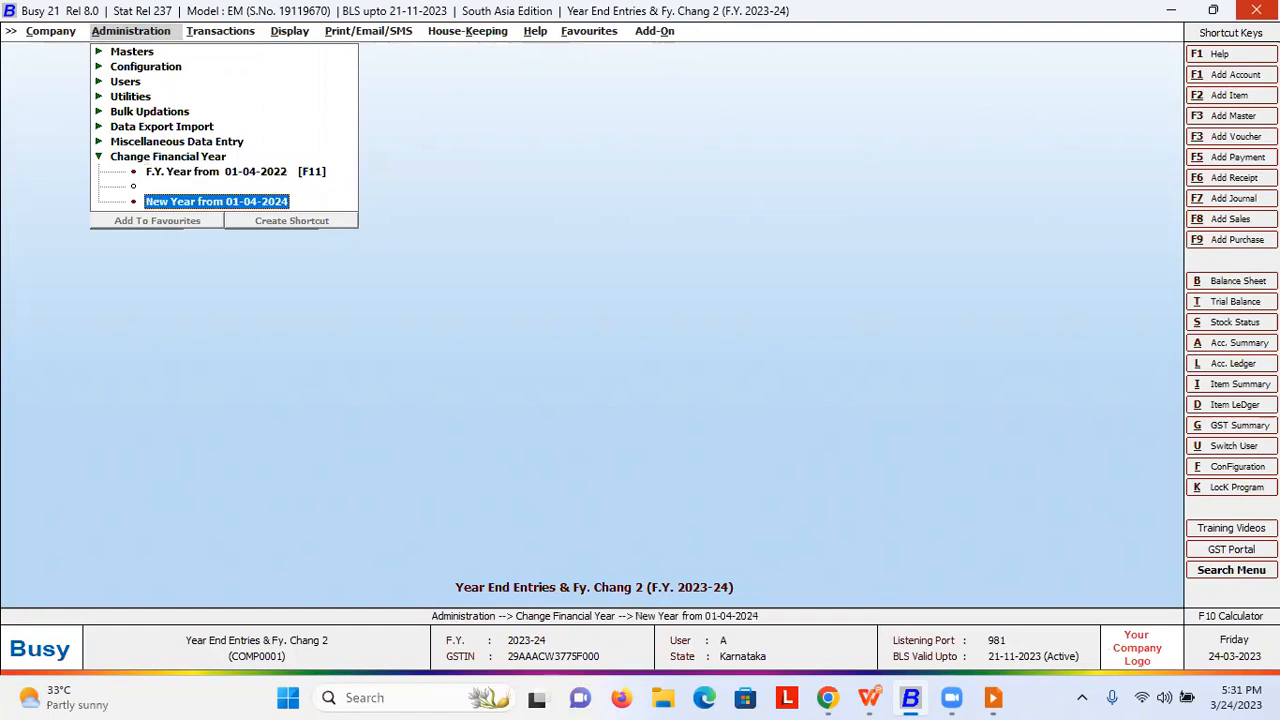
{"action": "key", "text": "Up"}
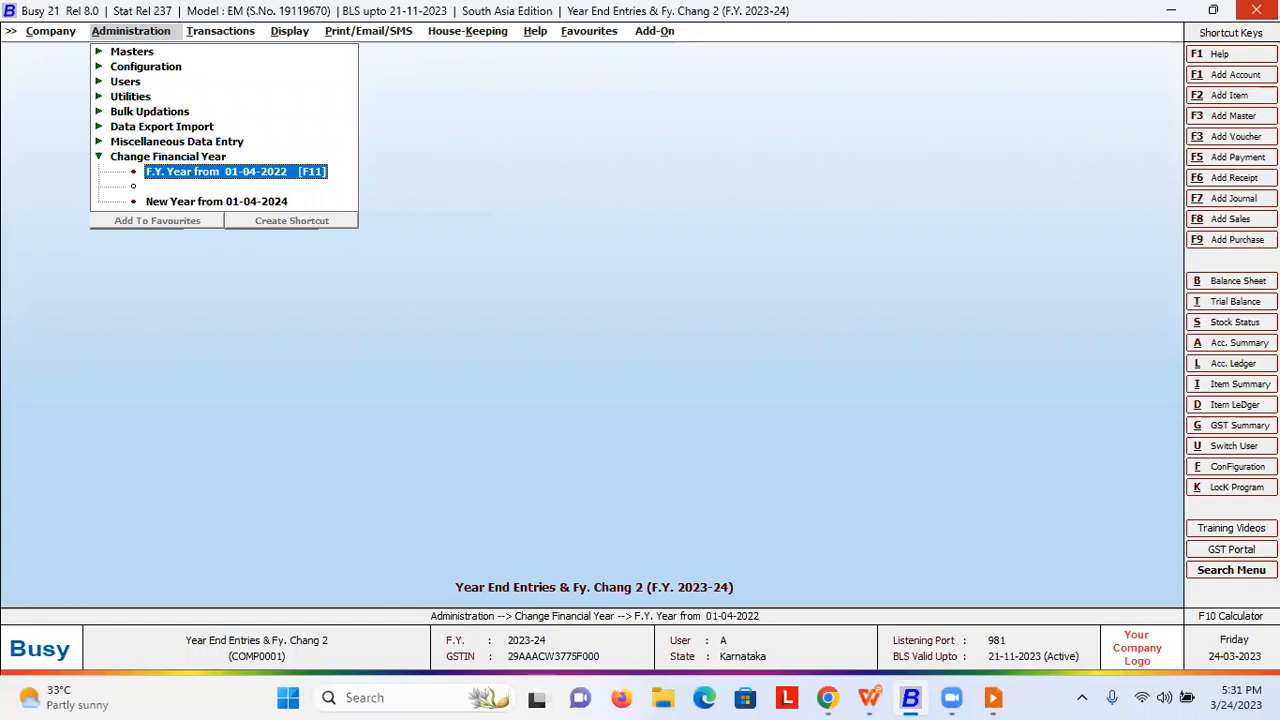
{"action": "key", "text": "Escape"}
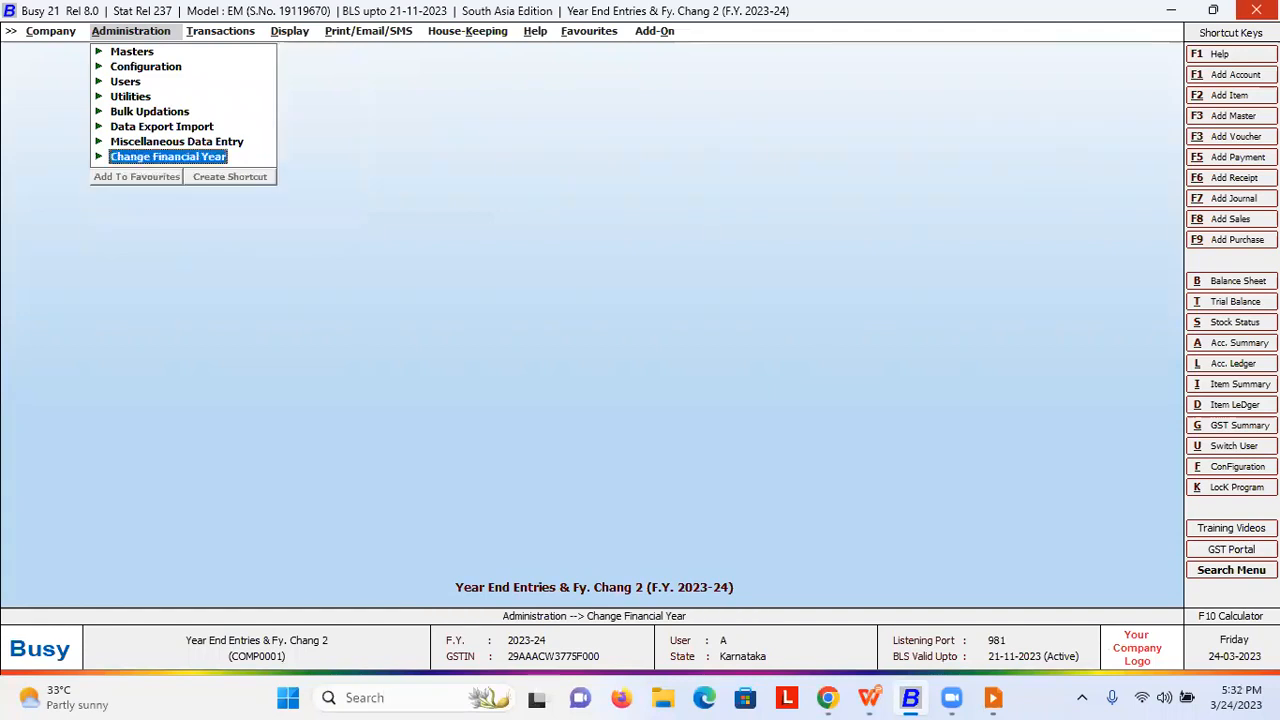
{"action": "key", "text": "Return"}
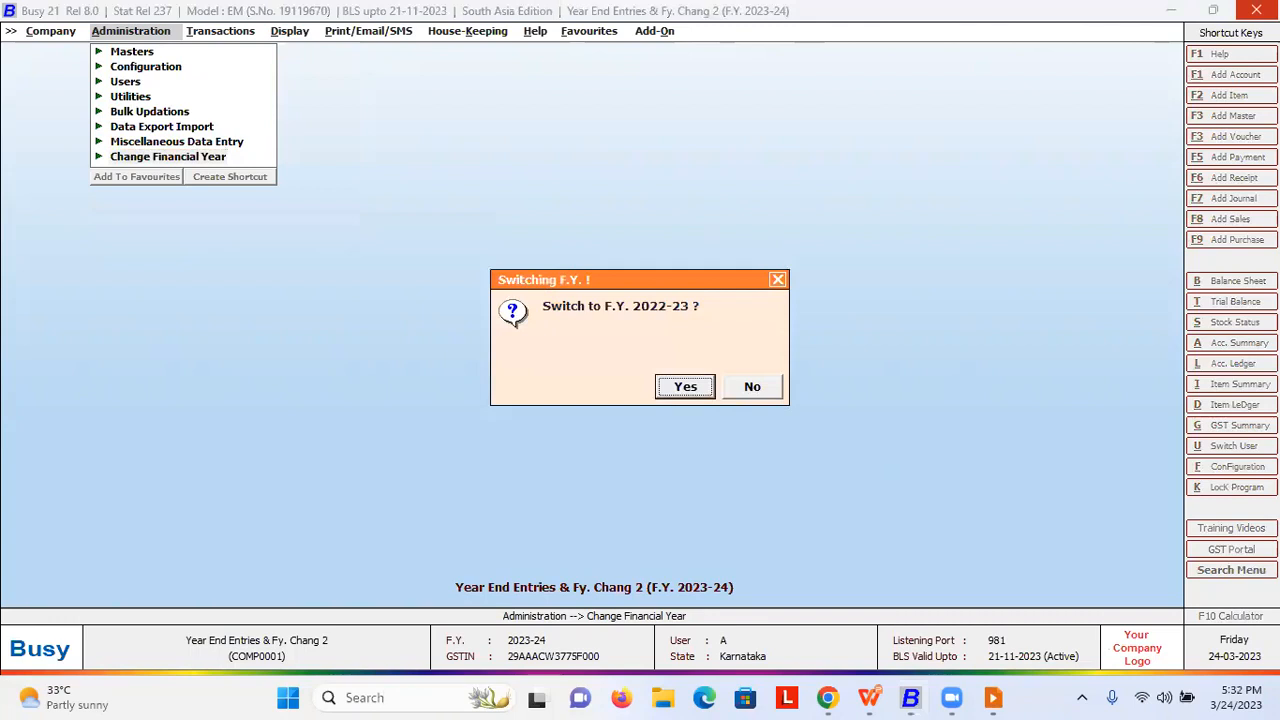
{"action": "key", "text": "Escape"}
{"action": "key", "text": "Return"}
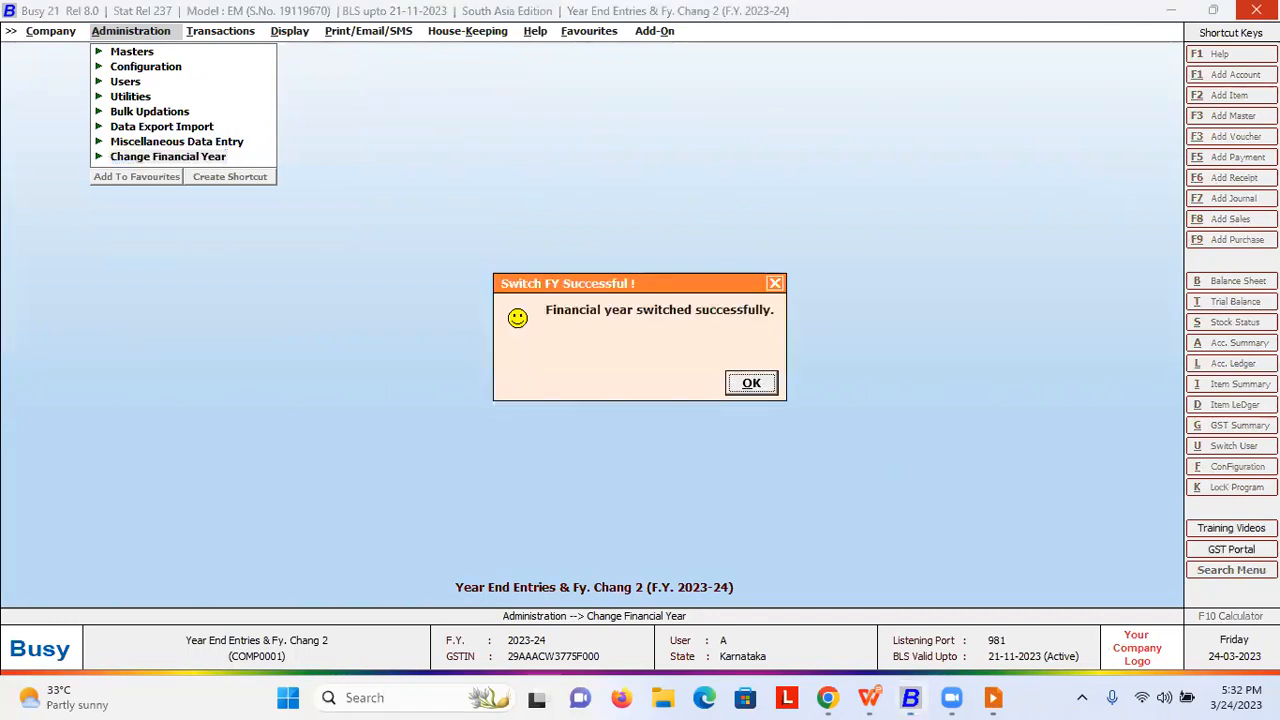
{"action": "key", "text": "Return"}
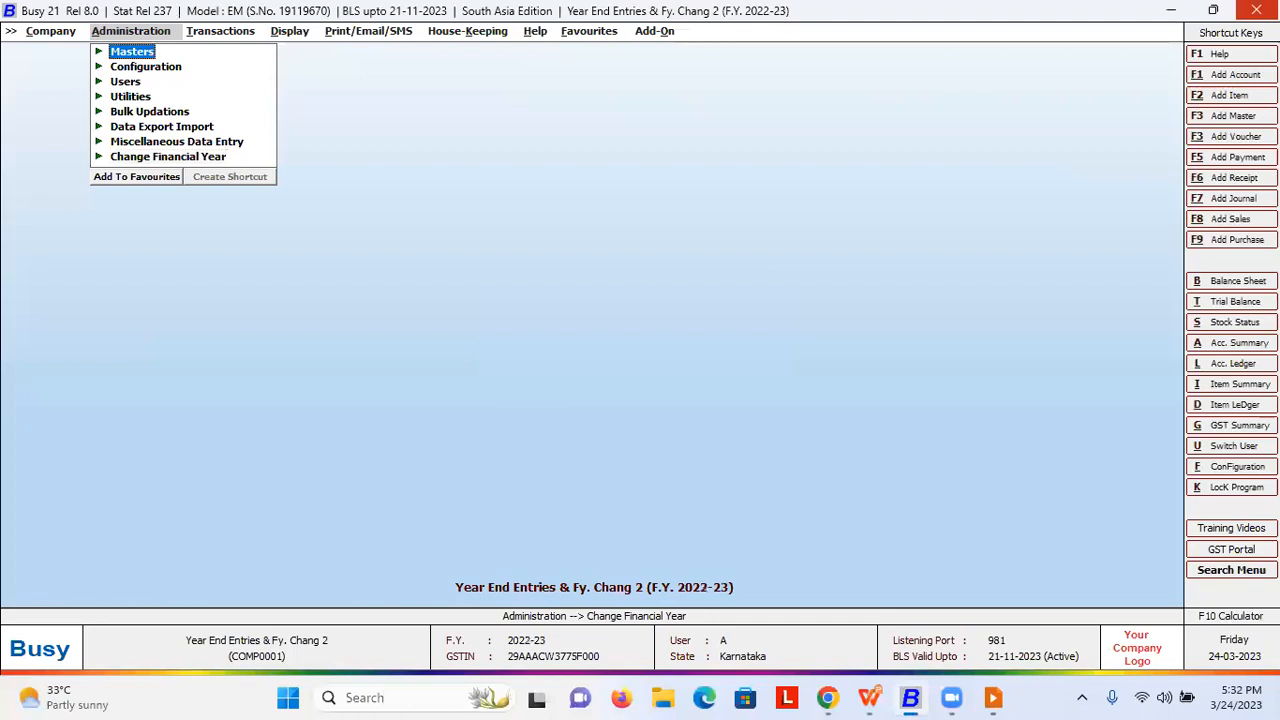
- Return the company to F.Y. 2023-24 and expand the Sales voucher options
{"action": "key", "text": "Return"}
{"action": "key", "text": "Return"}
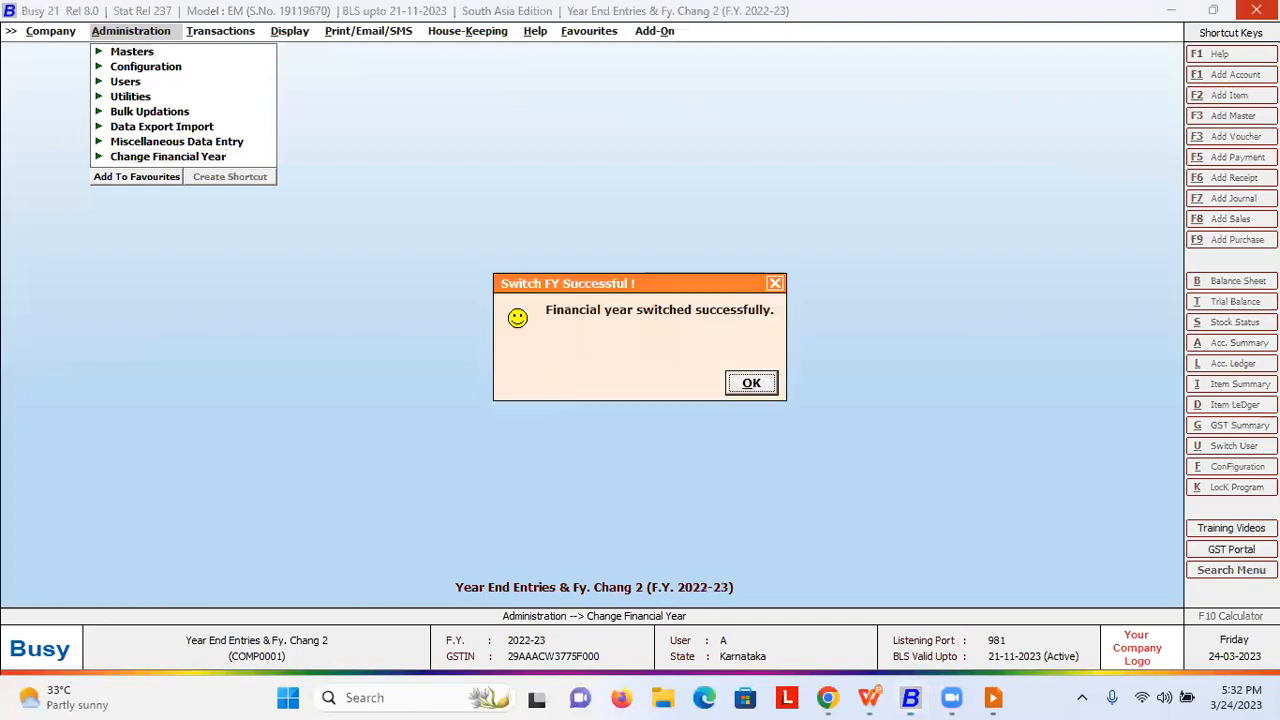
{"action": "key", "text": "Return"}
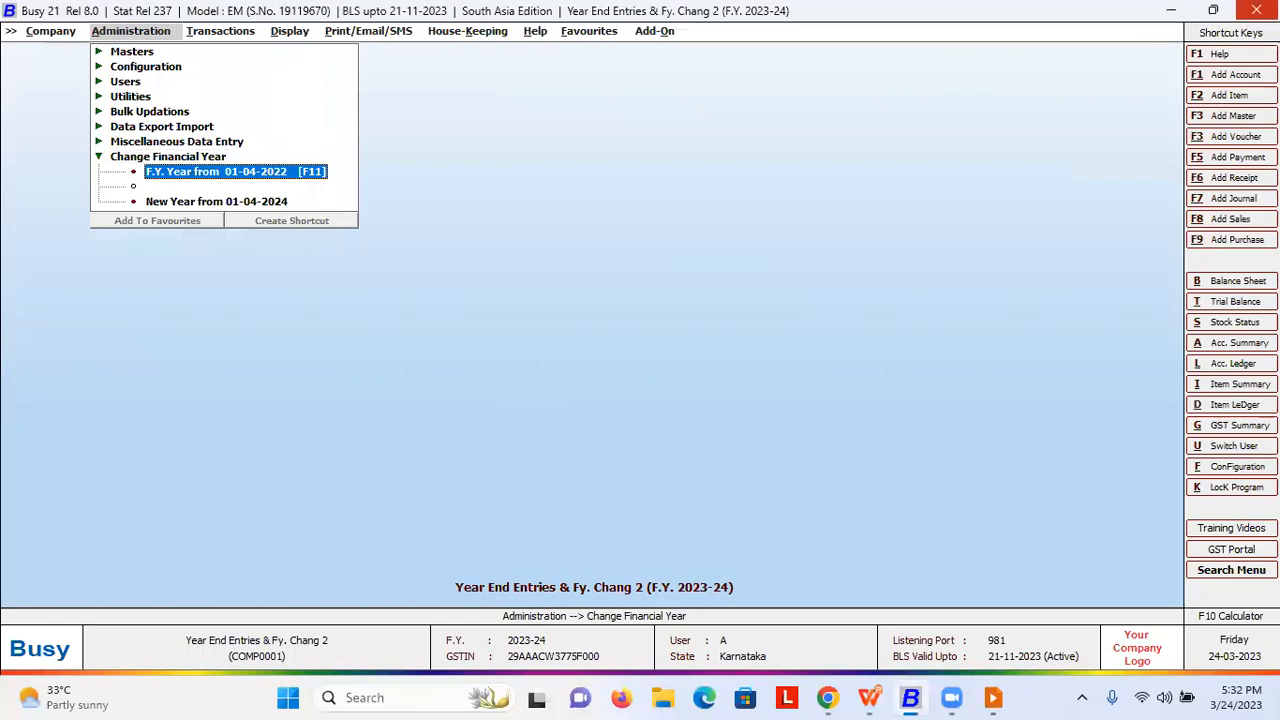
{"action": "key", "text": "Return"}
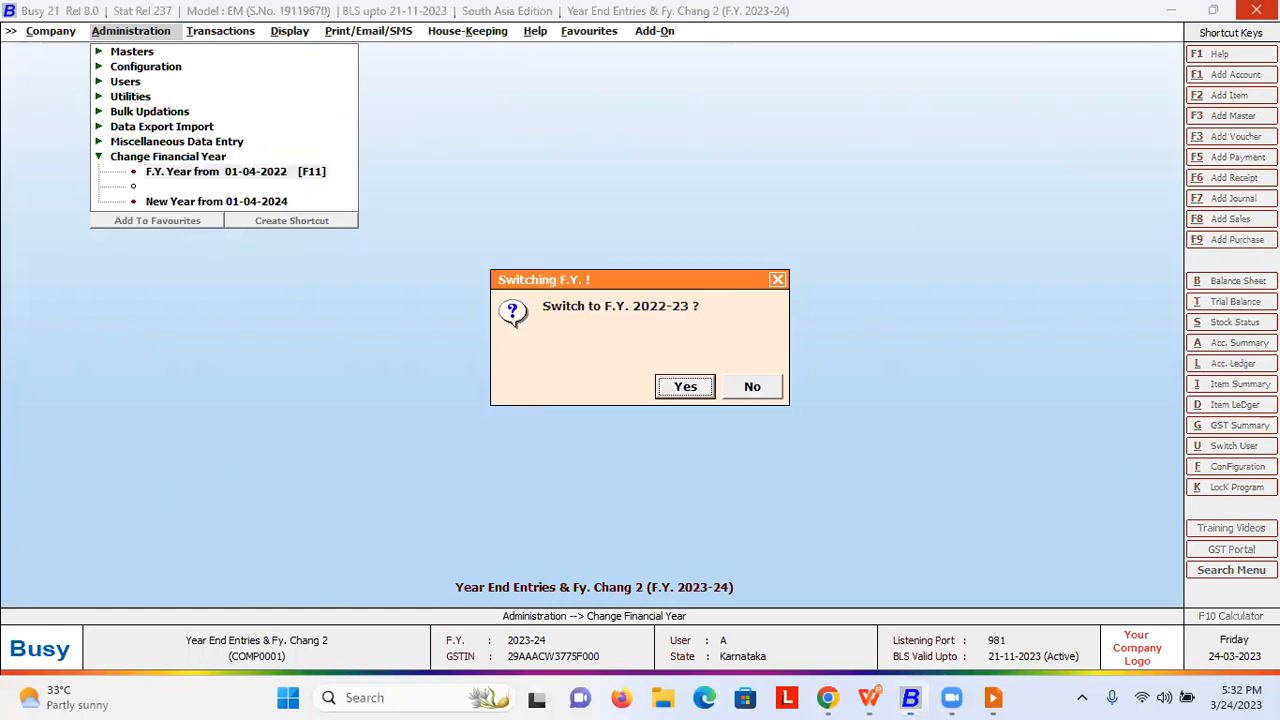
{"action": "key", "text": "Escape"}
{"action": "key", "text": "Right"}
{"action": "key", "text": "Return"}
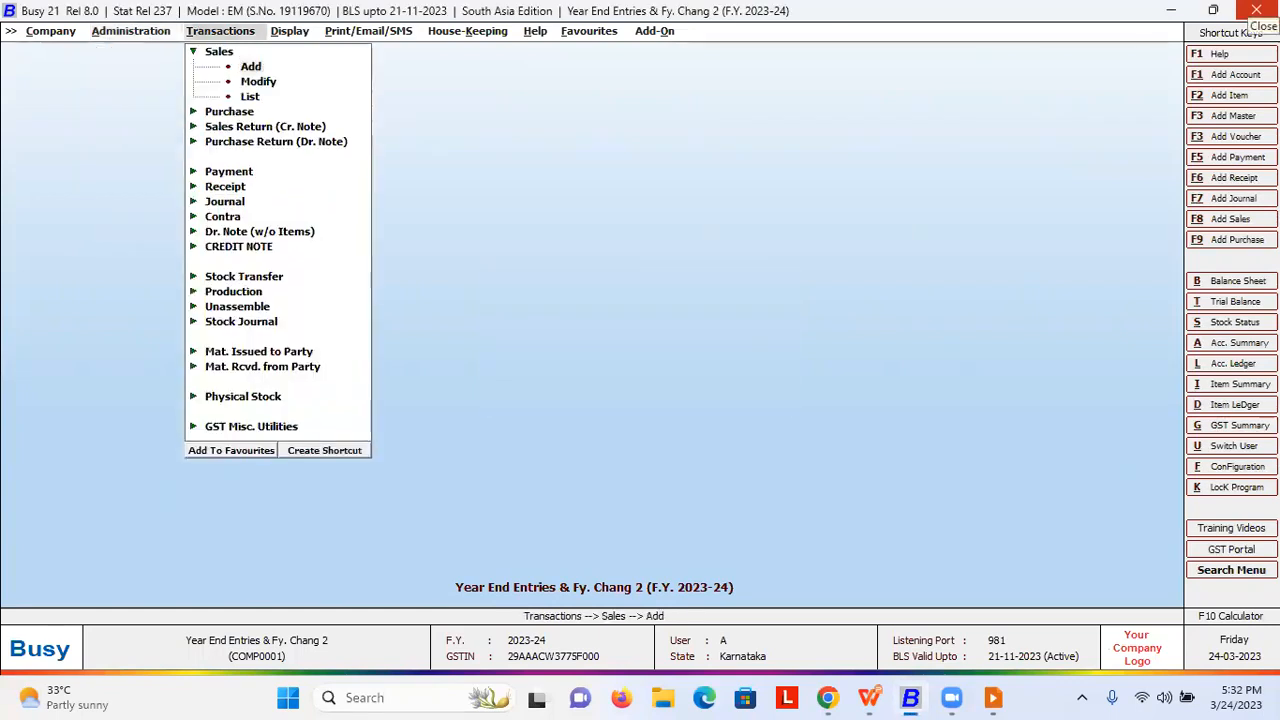
- Abandon the new sales voucher after its 24-03-2023 date is rejected, then return to Administration
{"action": "key", "text": "Return"}
{"action": "key", "text": "Return"}
{"action": "key", "text": "Return"}
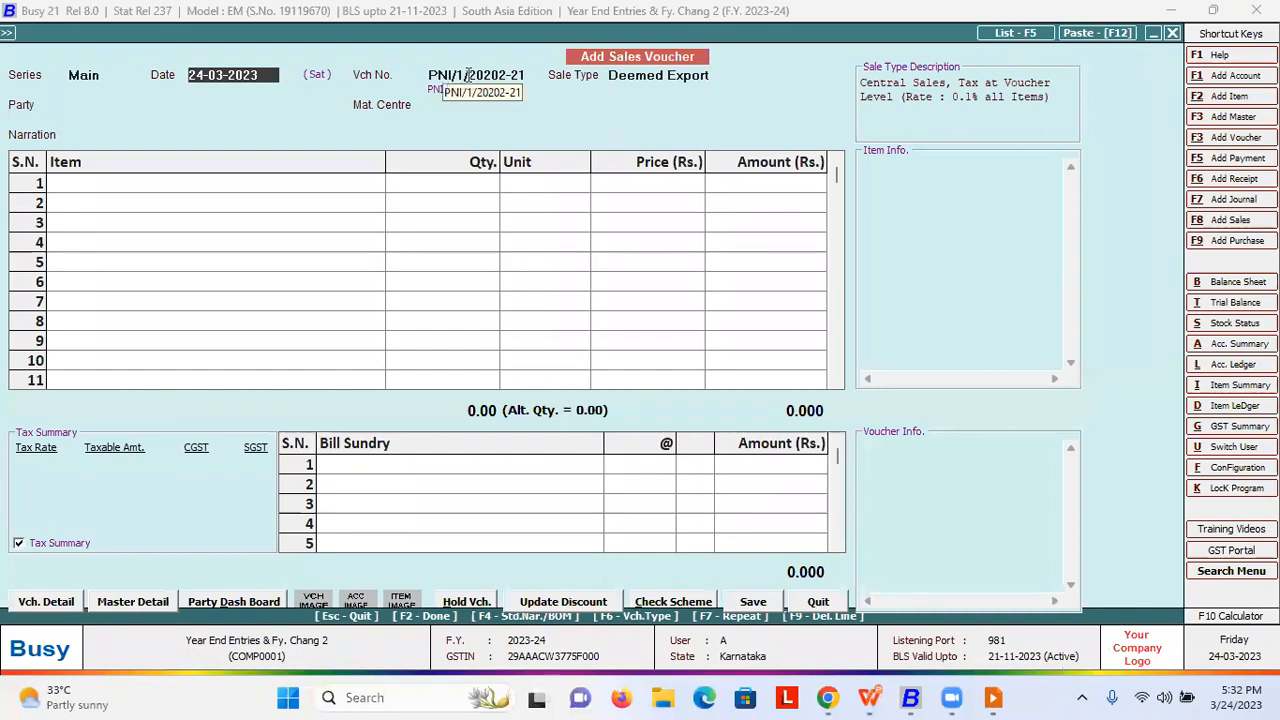
{"action": "left_click", "coordinate": [524, 77]}
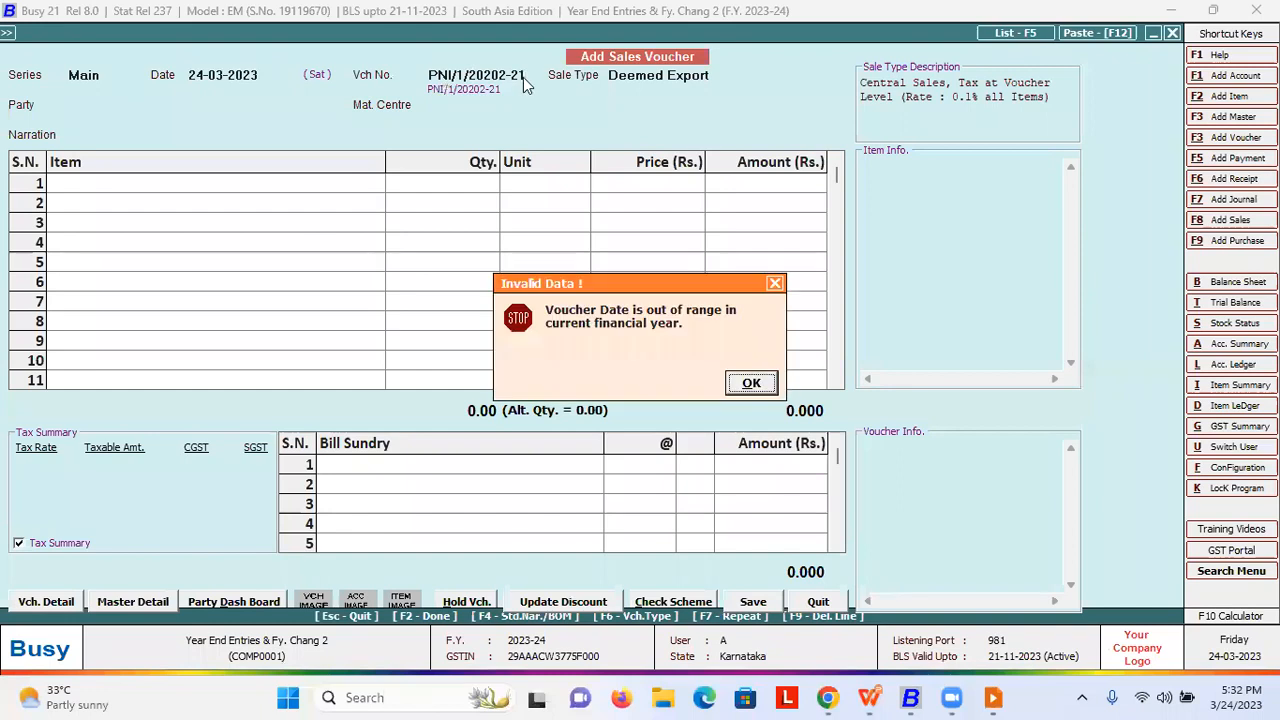
{"action": "key", "text": "Return"}
{"action": "key", "text": "Escape"}
{"action": "key", "text": "Return"}
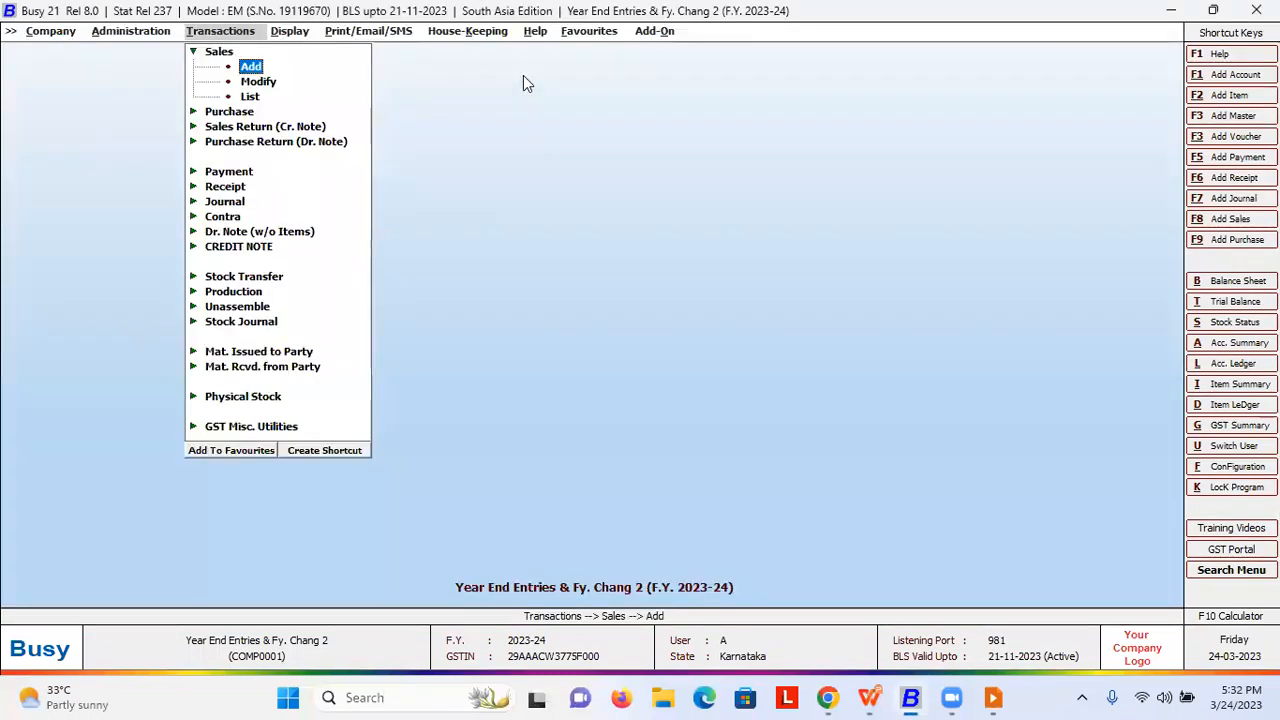
{"action": "key", "text": "F11"}
{"action": "key", "text": "Left"}
{"action": "key", "text": "Up"}
{"action": "key", "text": "Up"}
{"action": "key", "text": "Up"}
{"action": "key", "text": "Up"}
{"action": "key", "text": "Up"}
{"action": "key", "text": "Up"}
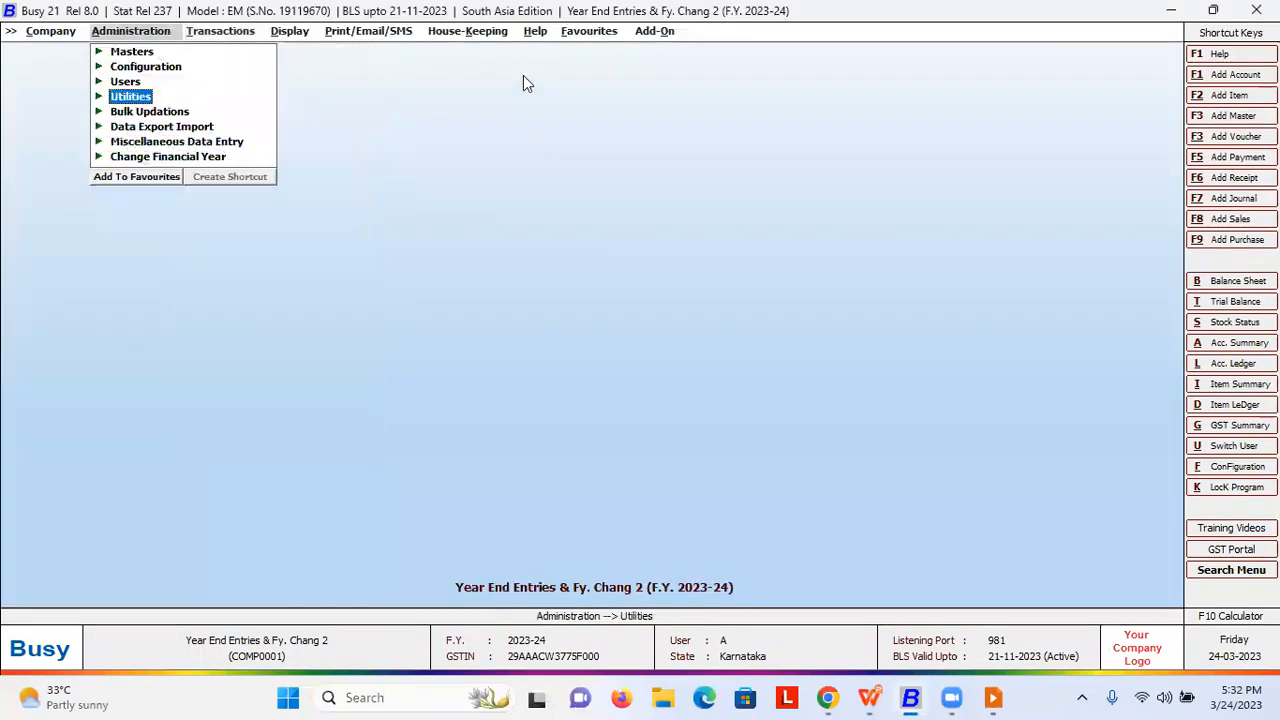
- Open Voucher Numbering for the Sales > Main series in Voucher Series Configuration
{"action": "key", "text": "Right"}
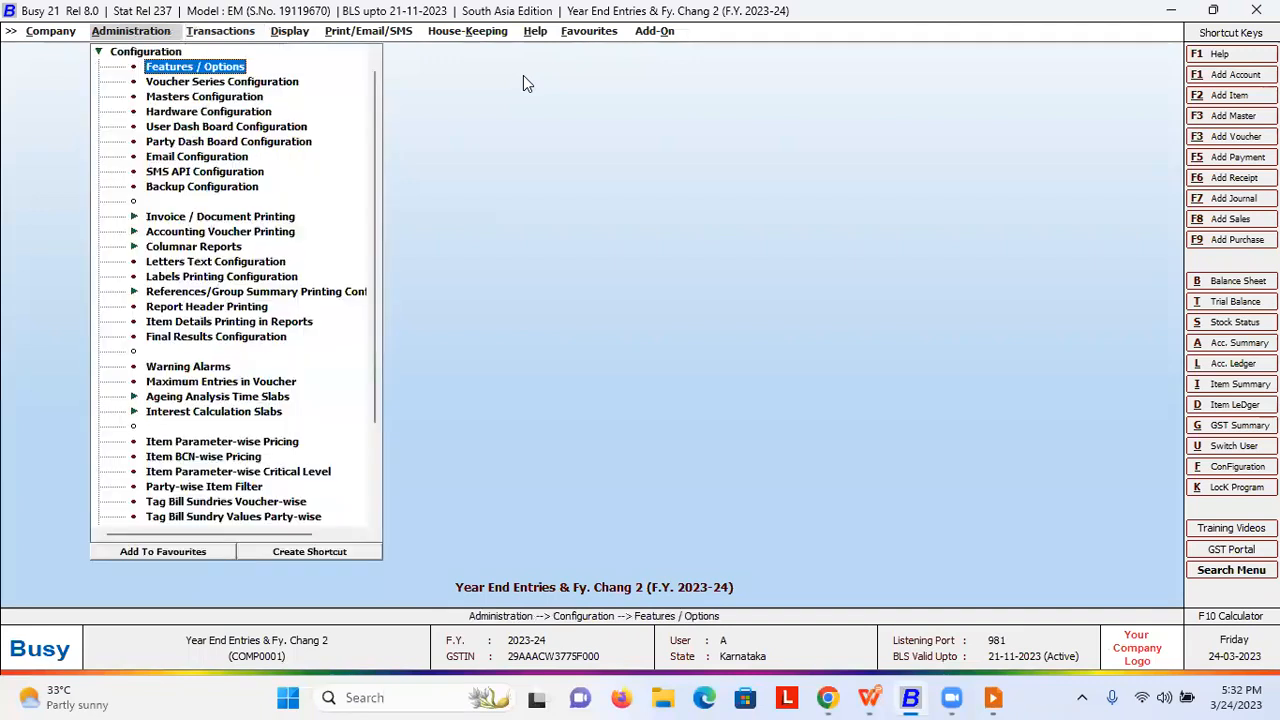
{"action": "key", "text": "Down"}
{"action": "key", "text": "Return"}
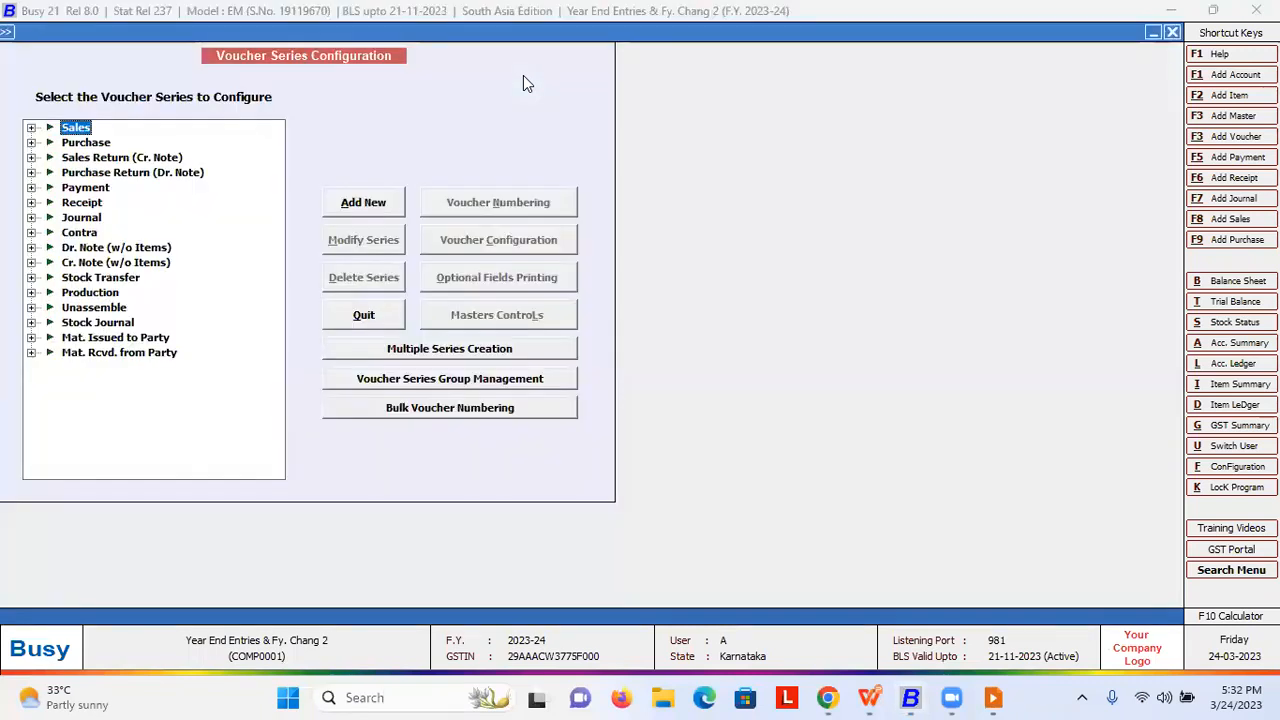
{"action": "key", "text": "Right"}
{"action": "key", "text": "Down"}
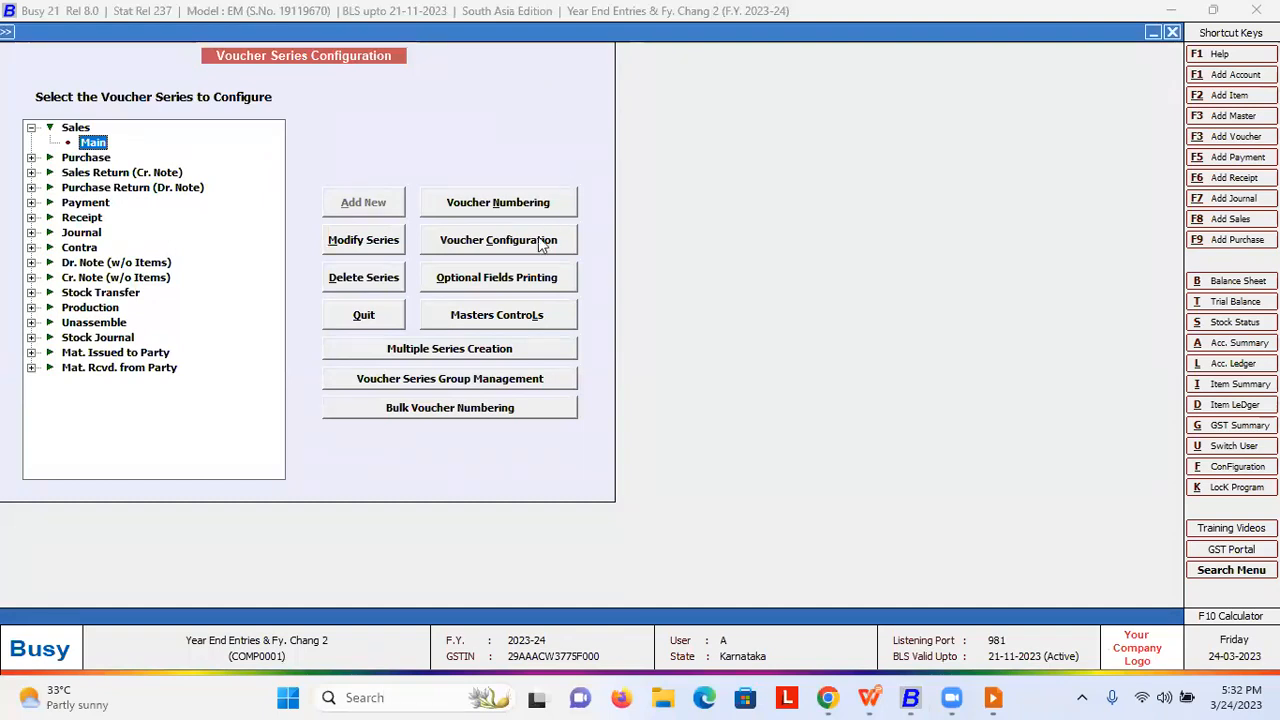
{"action": "left_click", "coordinate": [512, 202]}
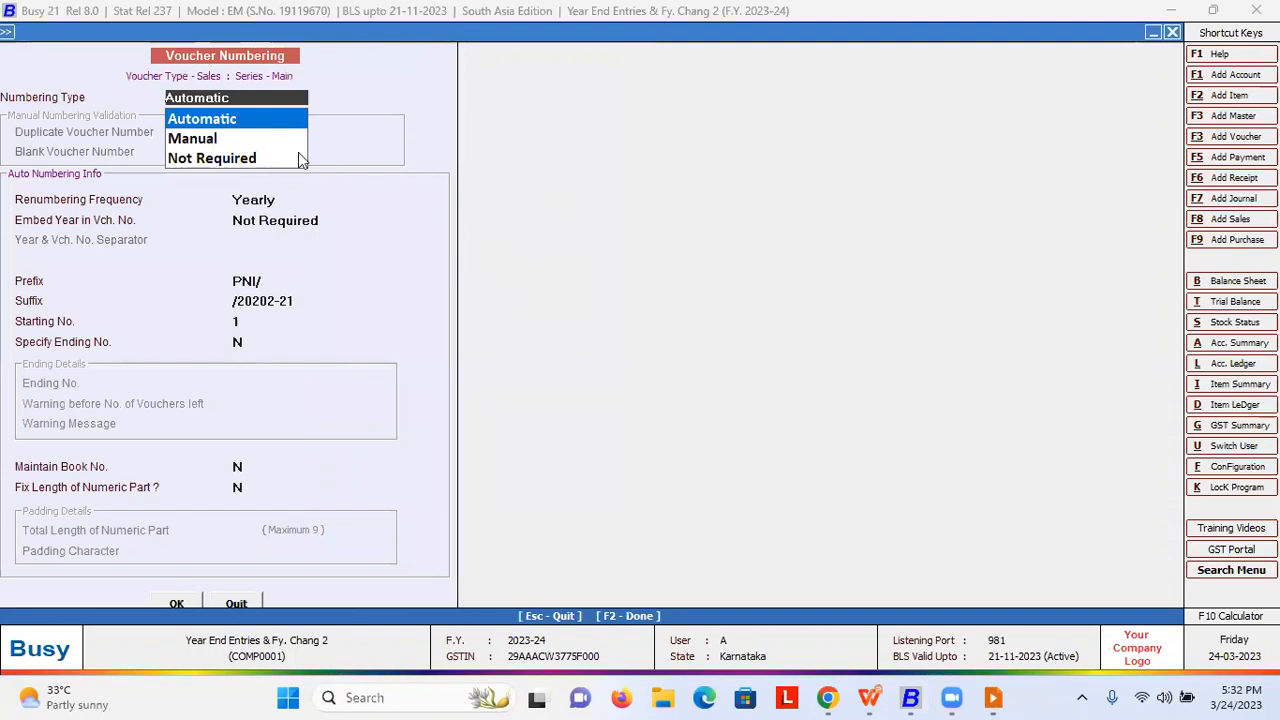
- Change the suffix to /2023-24, save, and confirm renumbering the existing sales vouchers
{"action": "key", "text": "Return"}
{"action": "key", "text": "Return"}
{"action": "key", "text": "Return"}
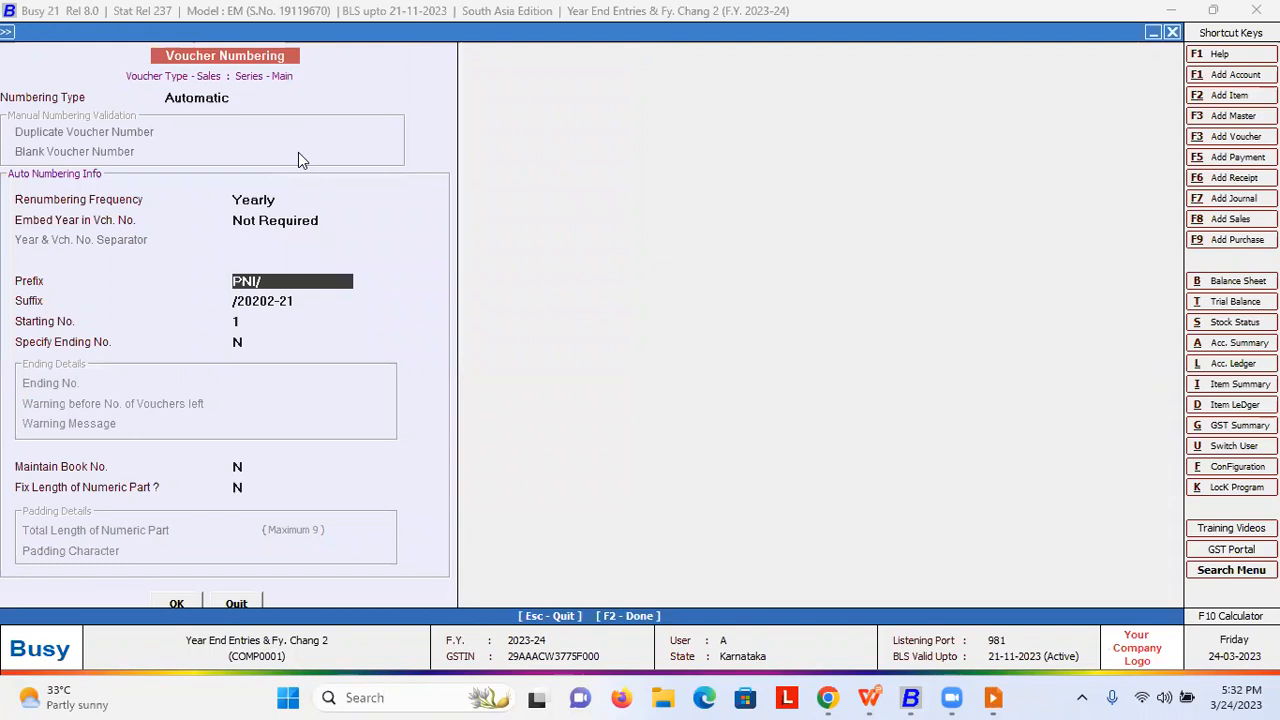
{"action": "left_click", "coordinate": [291, 302]}
{"action": "left_click_drag", "start_coordinate": [291, 302], "coordinate": [237, 302]}
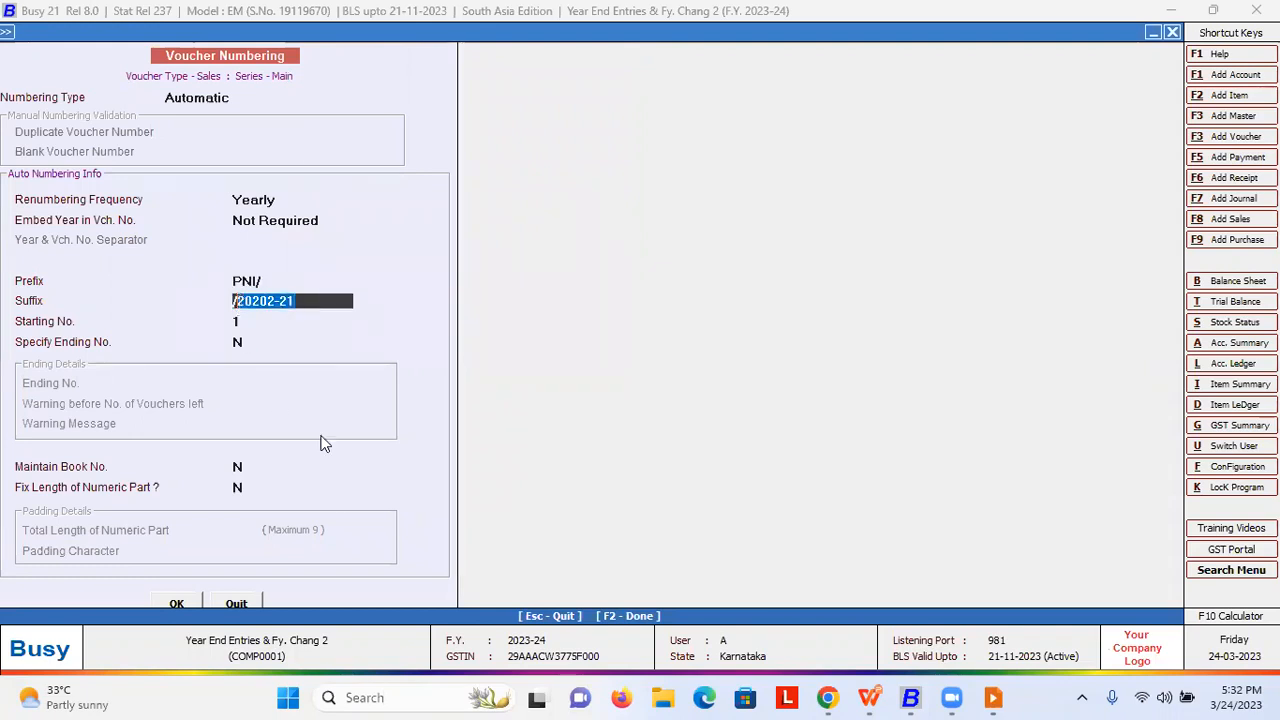
{"action": "type", "text": "20"}
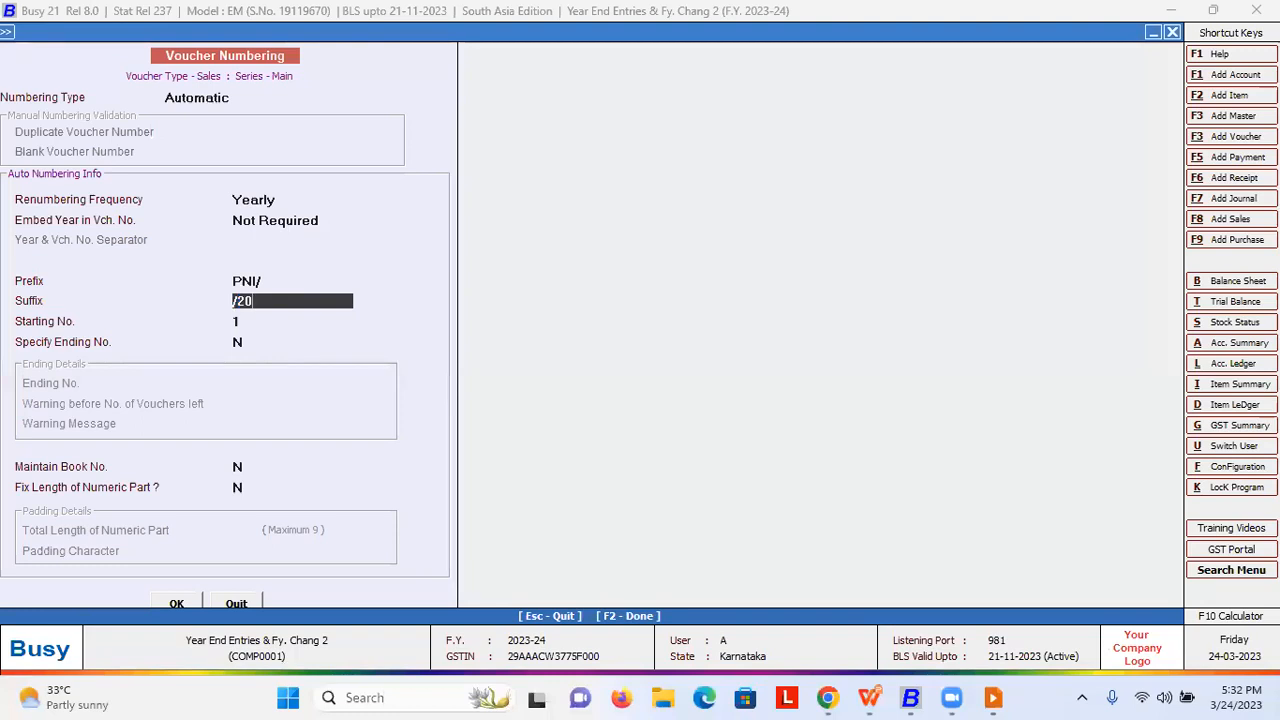
{"action": "type", "text": "23-24"}
{"action": "key", "text": "Return"}
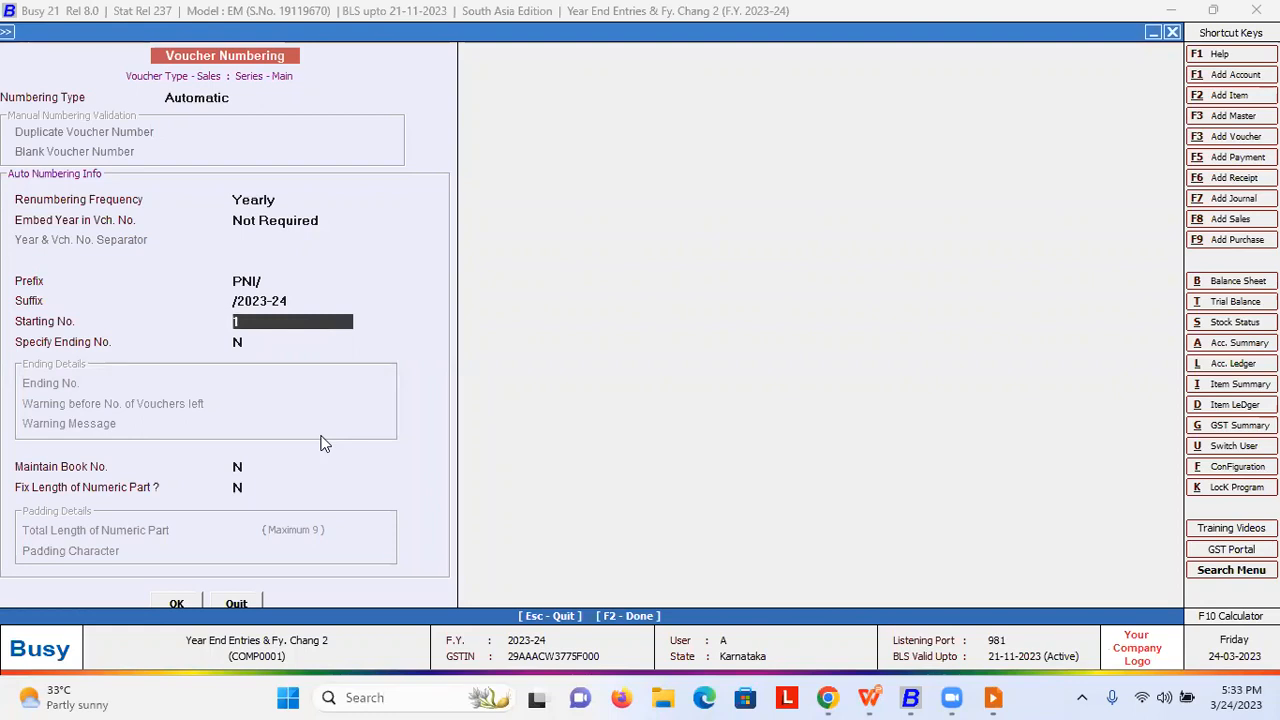
{"action": "key", "text": "F2"}
{"action": "key", "text": "Return"}
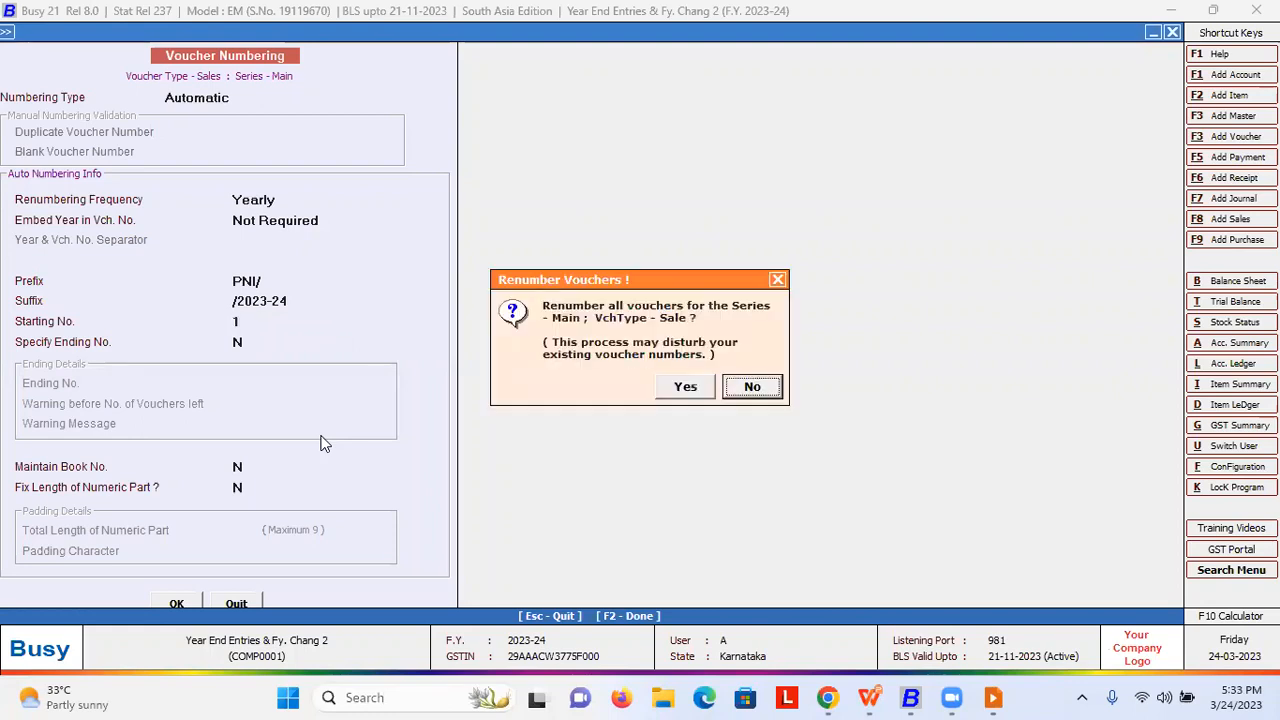
{"action": "key", "text": "Left"}
{"action": "key", "text": "Return"}
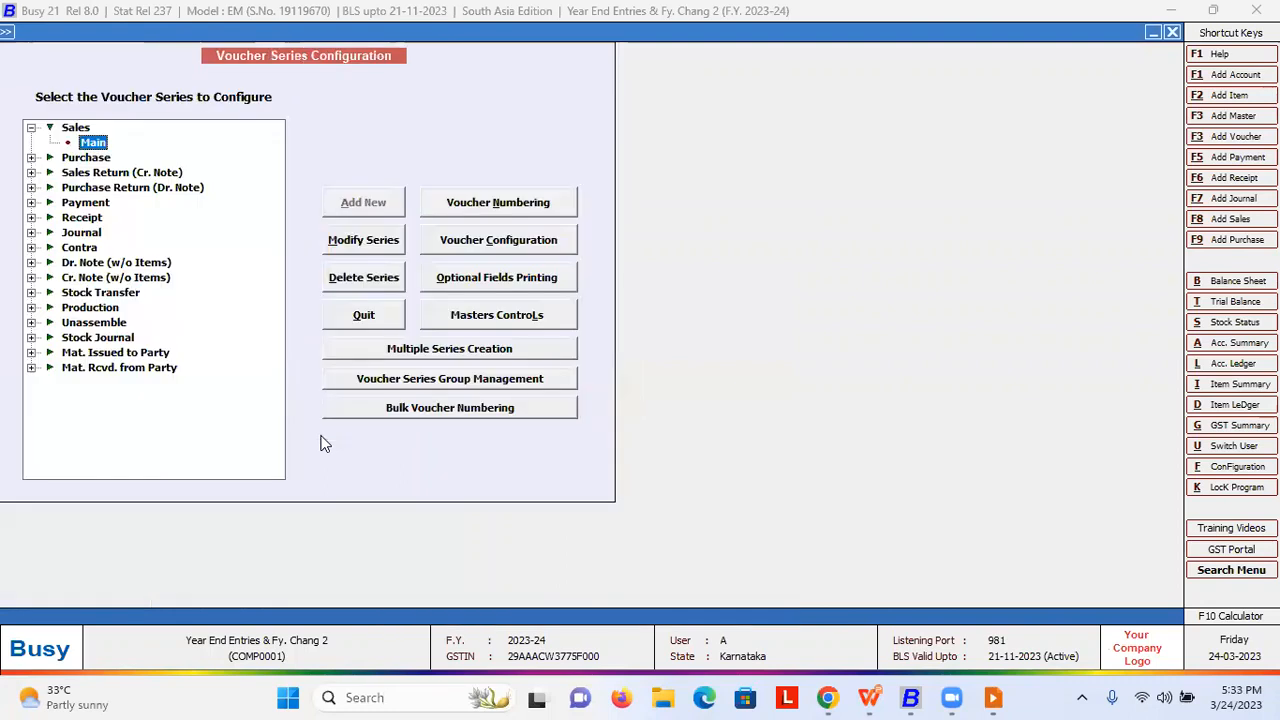
- Close Voucher Series Configuration and the Configuration submenu, then switch toward the WPS slide show
{"action": "key", "text": "Escape"}
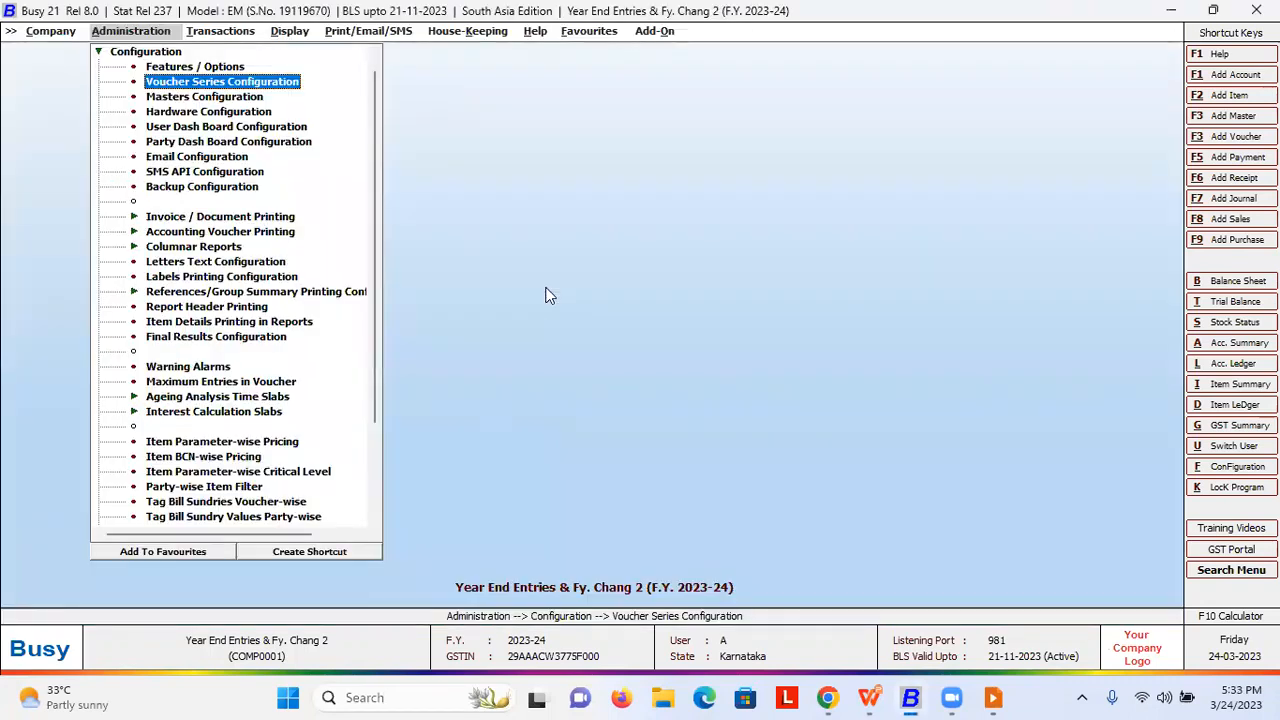
{"action": "key", "text": "Escape"}
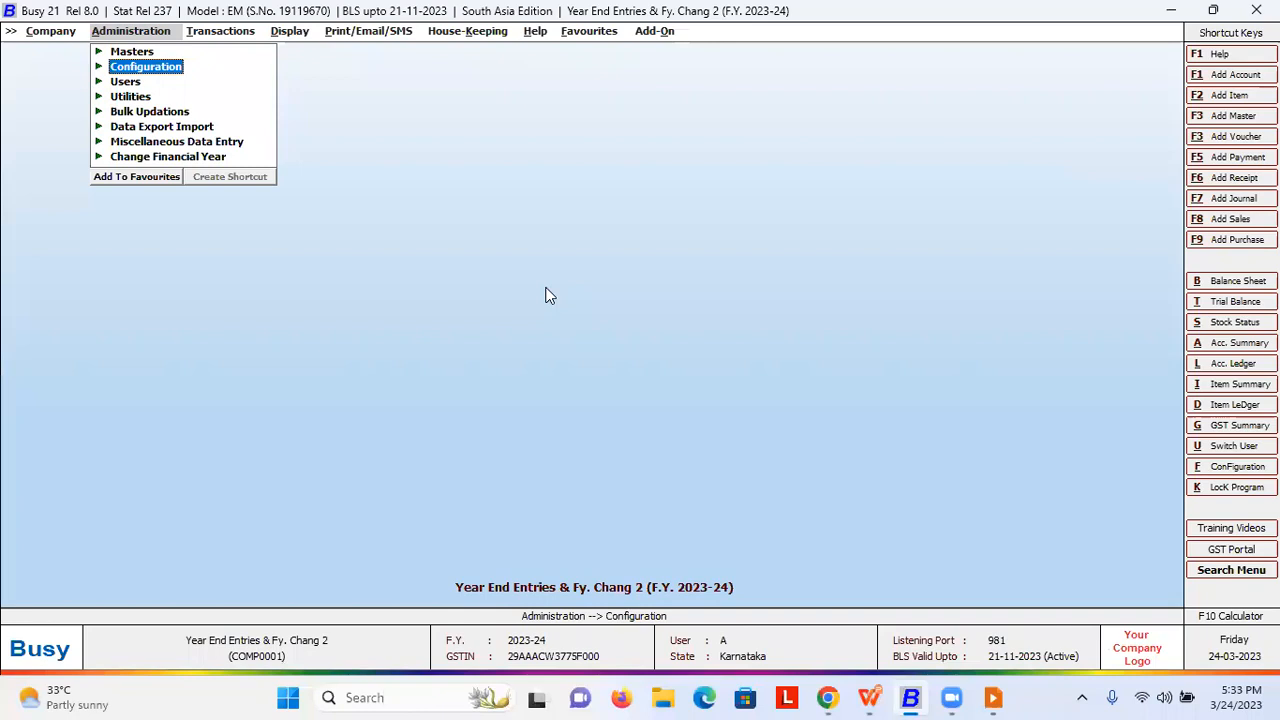
{"action": "key", "text": "alt+Tab"}
{"action": "key", "text": "alt+Tab"}
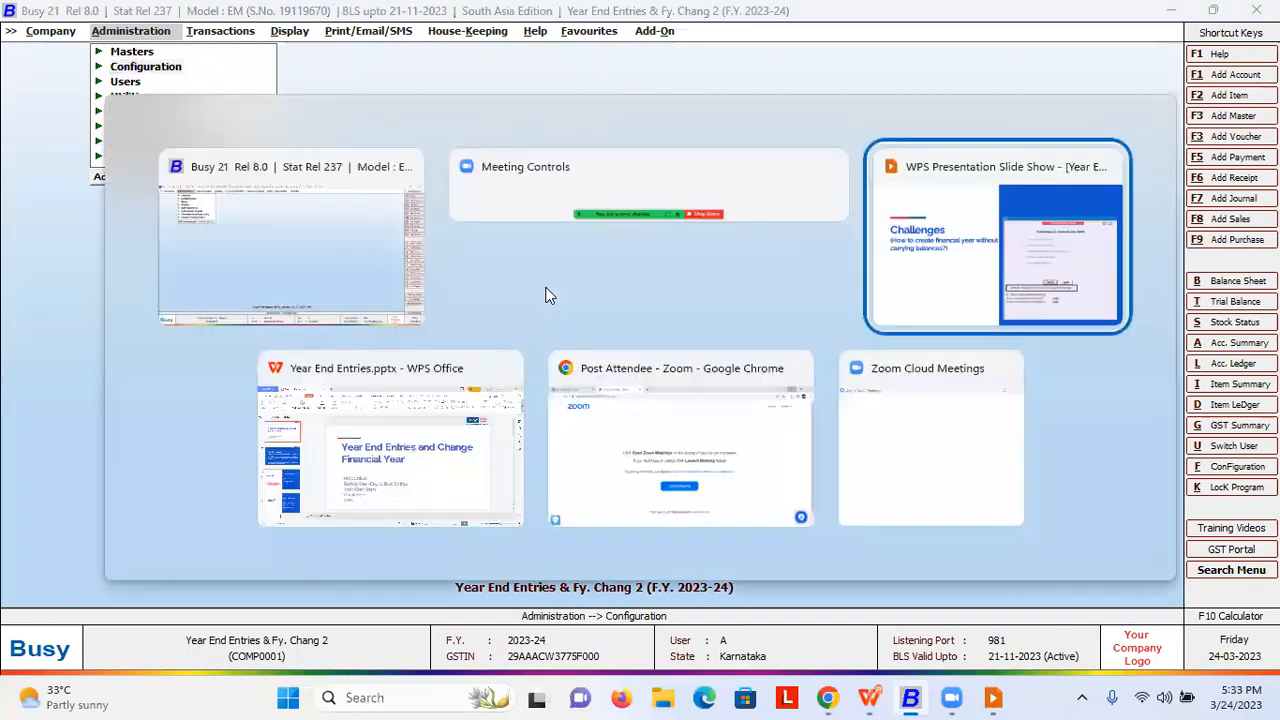
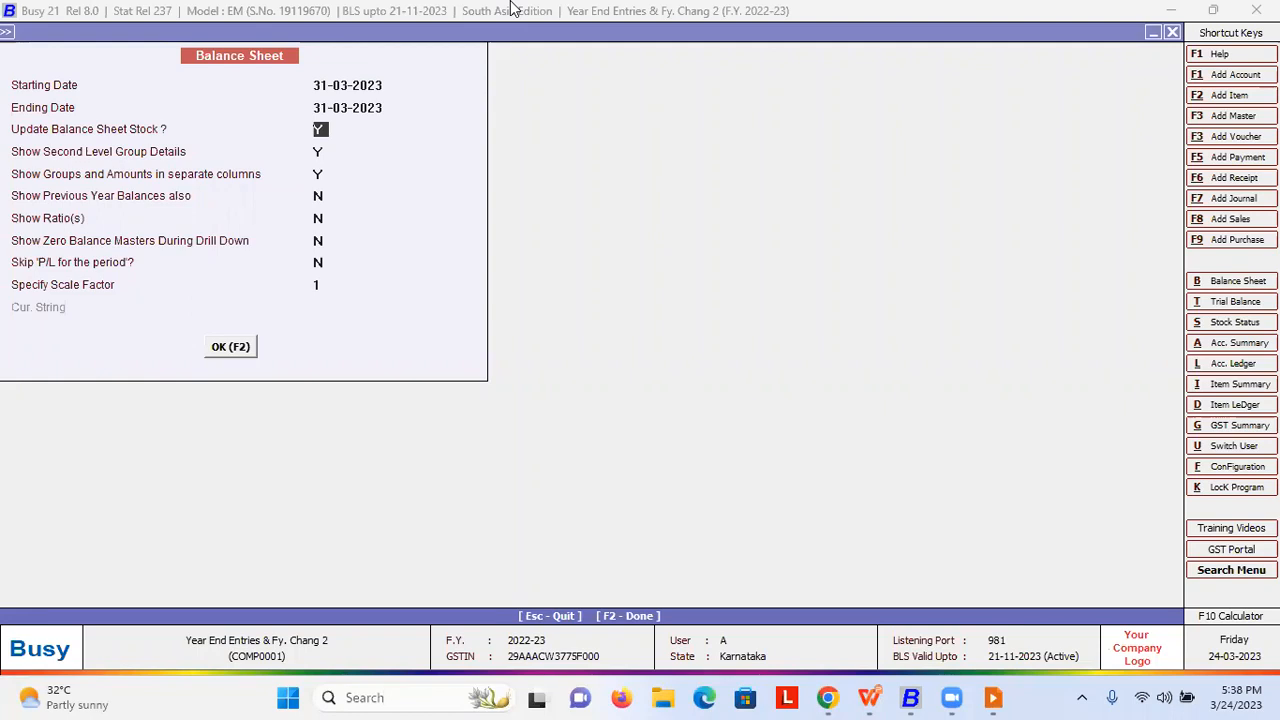
- Generate the 2022-23 balance sheet, then close it and back out of the report options
{"action": "key", "text": "F2"}
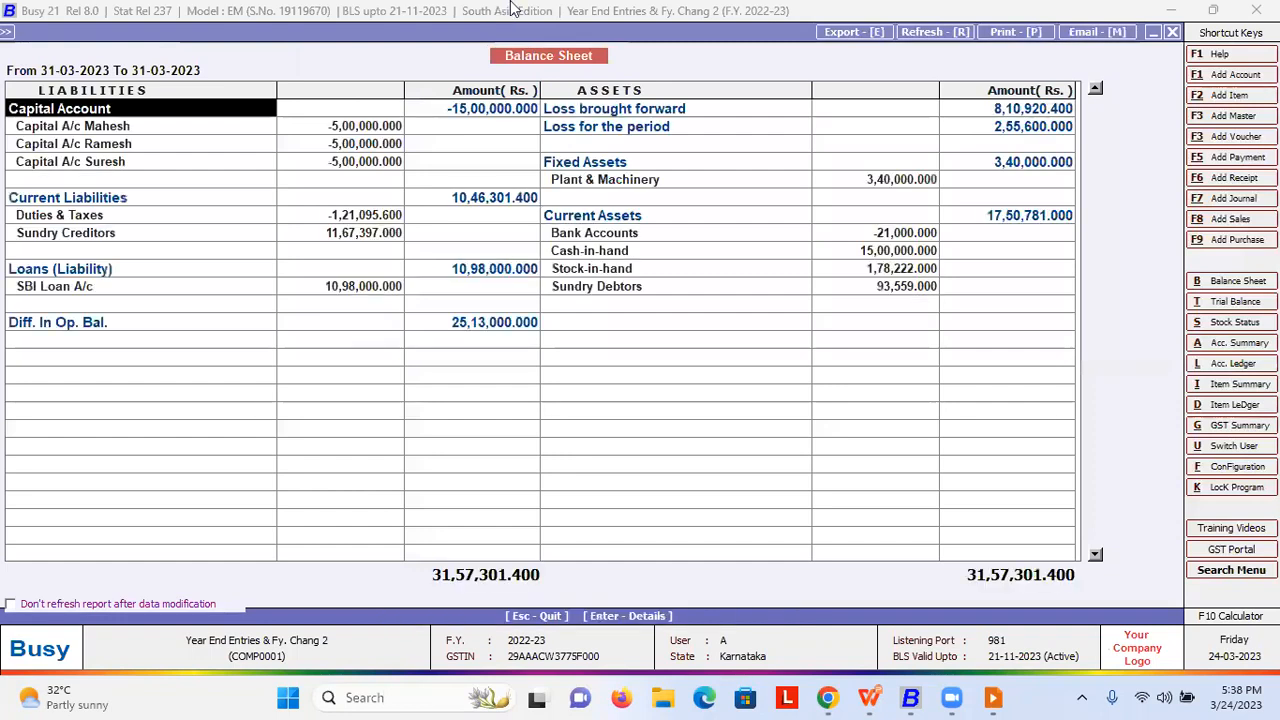
{"action": "key", "text": "Escape"}
{"action": "key", "text": "Escape"}
{"action": "key", "text": "Left"}
- Start the financial year change to 01-04-2023, carrying balances forward for all masters
{"action": "key", "text": "Down"}
{"action": "key", "text": "Down"}
{"action": "key", "text": "Down"}
{"action": "key", "text": "Down"}
{"action": "key", "text": "Down"}
{"action": "key", "text": "Down"}
{"action": "key", "text": "Down"}
{"action": "key", "text": "Return"}
{"action": "key", "text": "Return"}
{"action": "key", "text": "Left"}
{"action": "key", "text": "Return"}
{"action": "key", "text": "Left"}
{"action": "key", "text": "Return"}
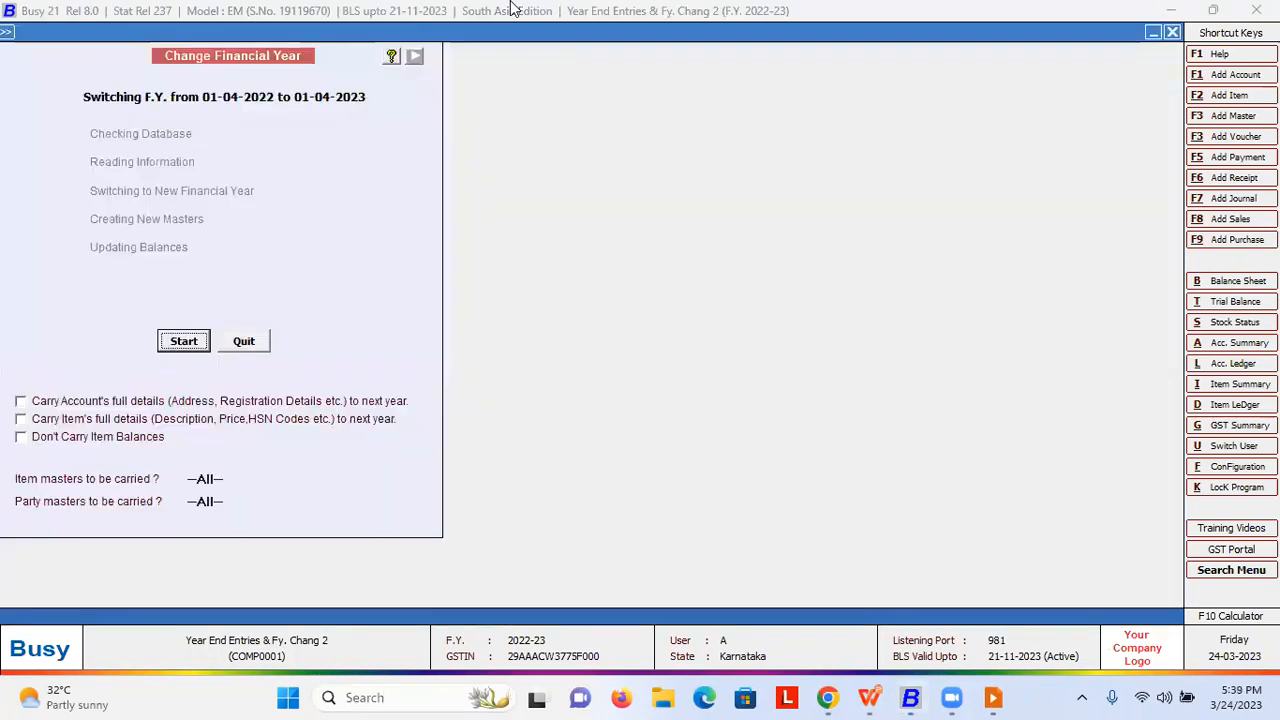
{"action": "key", "text": "Return"}
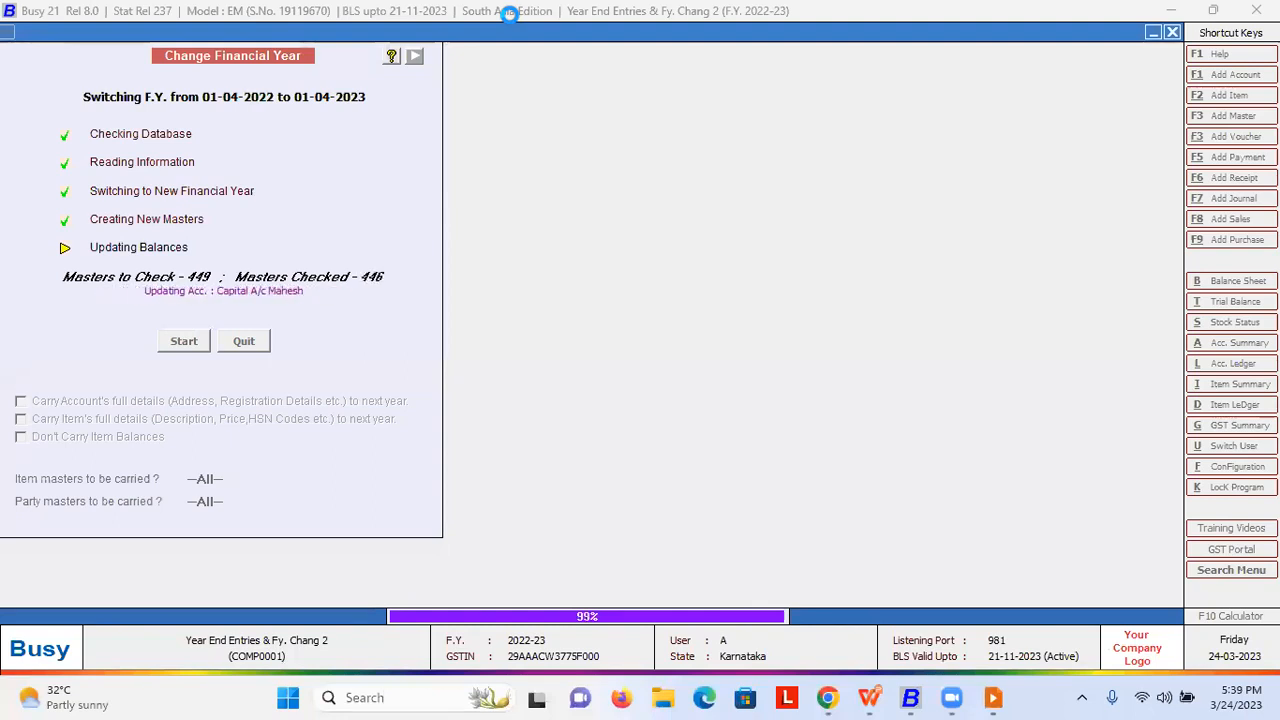
- Dismiss the success message after balances are carried into 2023-24
{"action": "key", "text": "Return"}
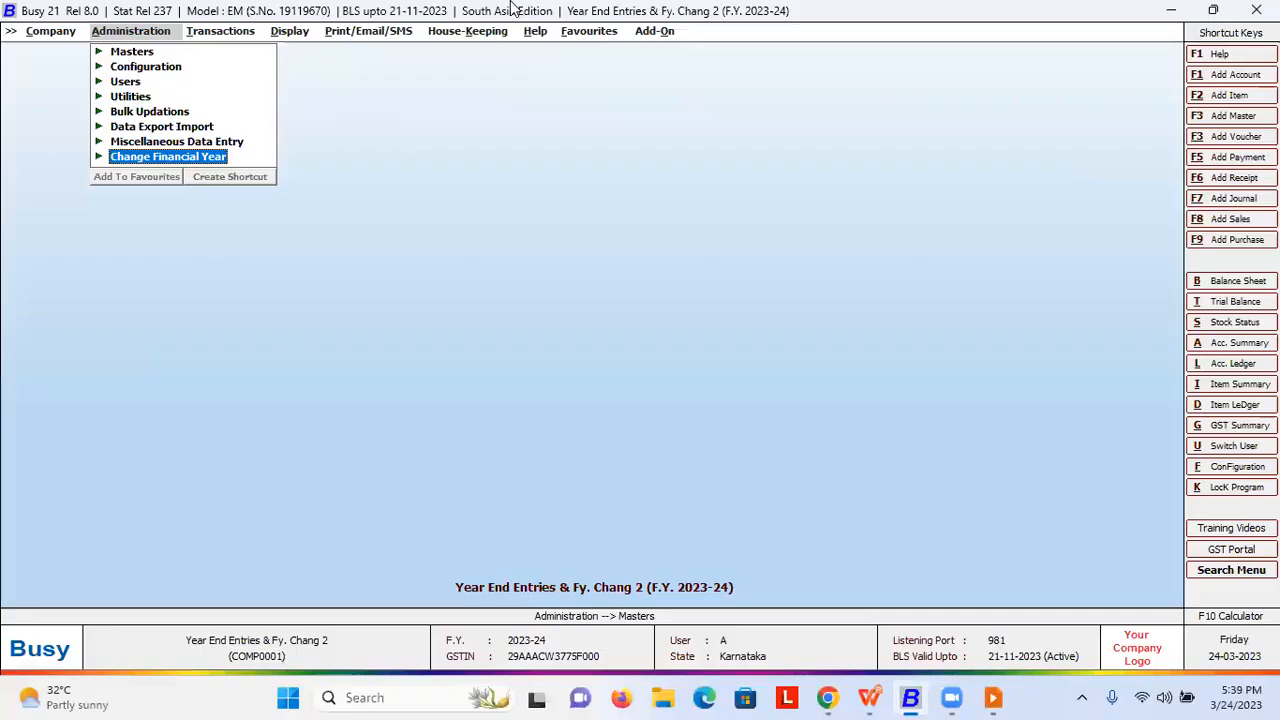
- Run House-Keeping > Update Master Balances
{"action": "key", "text": "Right"}
{"action": "key", "text": "Right"}
{"action": "key", "text": "Right"}
{"action": "key", "text": "Right"}
{"action": "key", "text": "Down"}
{"action": "key", "text": "Down"}
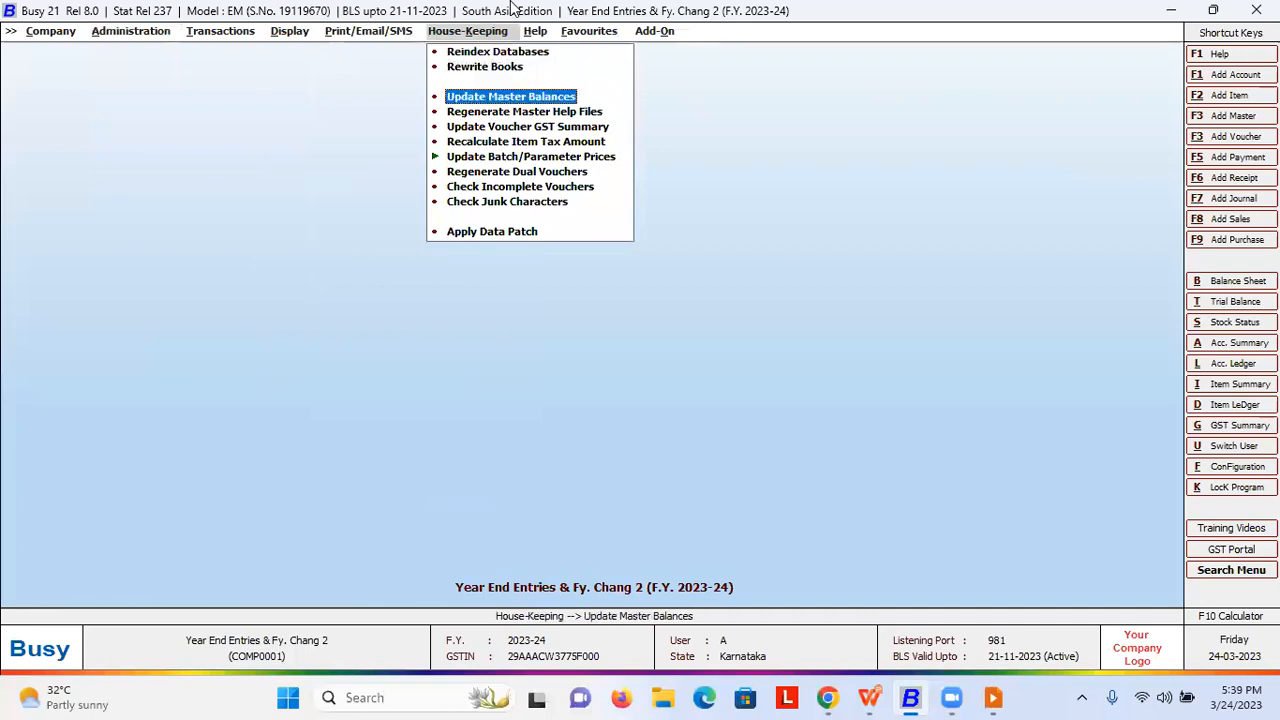
{"action": "key", "text": "Return"}
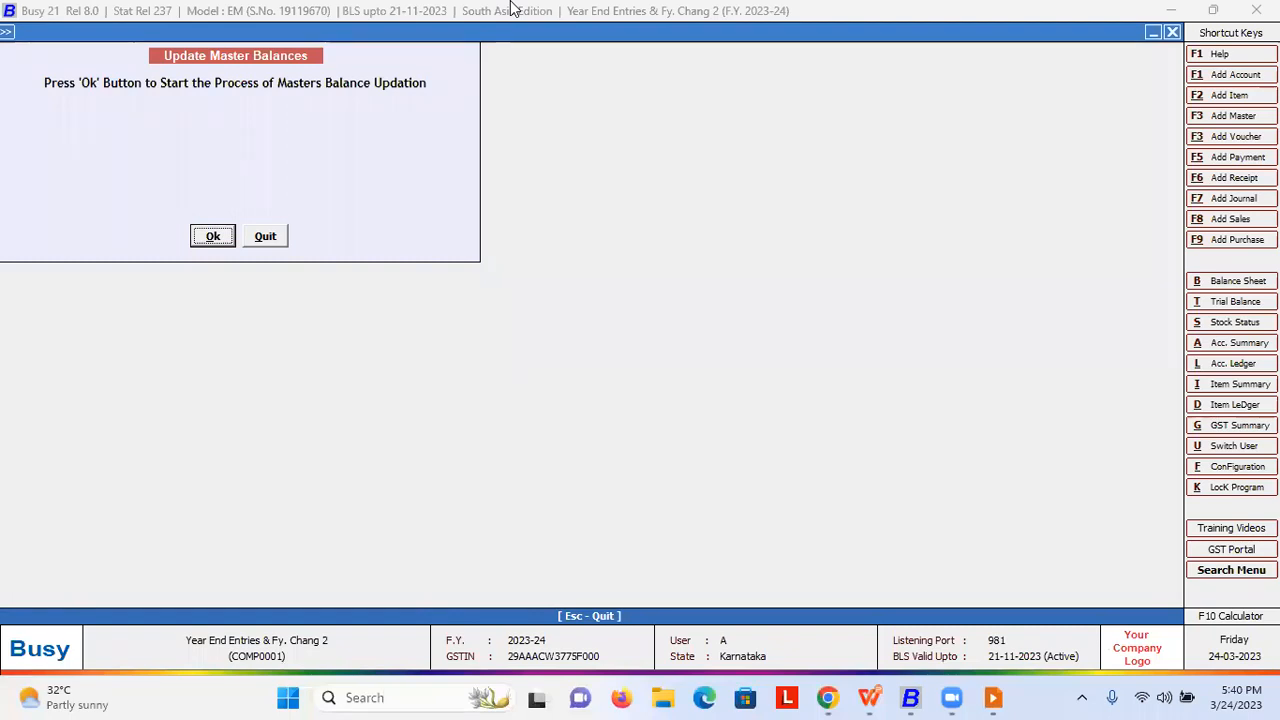
{"action": "key", "text": "Escape"}
- Choose Change Financial Year to the year starting 01-04-2022
{"action": "key", "text": "Left"}
{"action": "key", "text": "Left"}
{"action": "key", "text": "Left"}
{"action": "key", "text": "Left"}
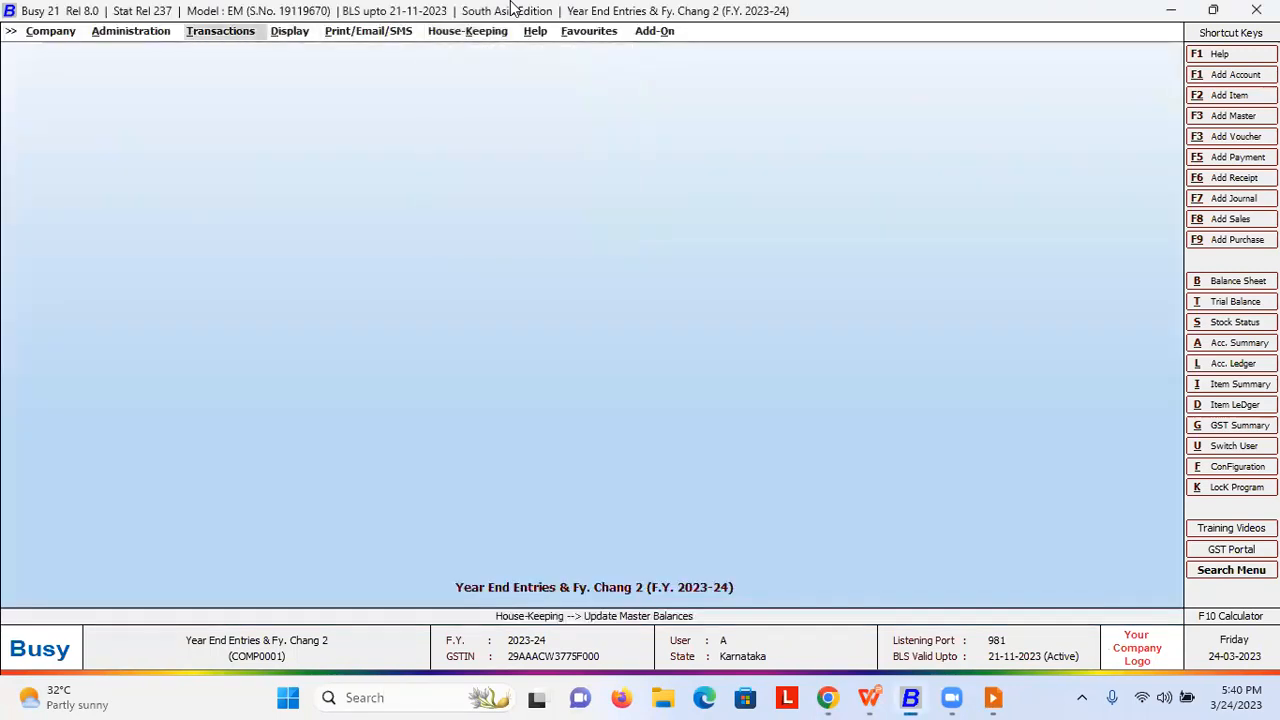
{"action": "key", "text": "Down"}
{"action": "key", "text": "Return"}
{"action": "key", "text": "Return"}
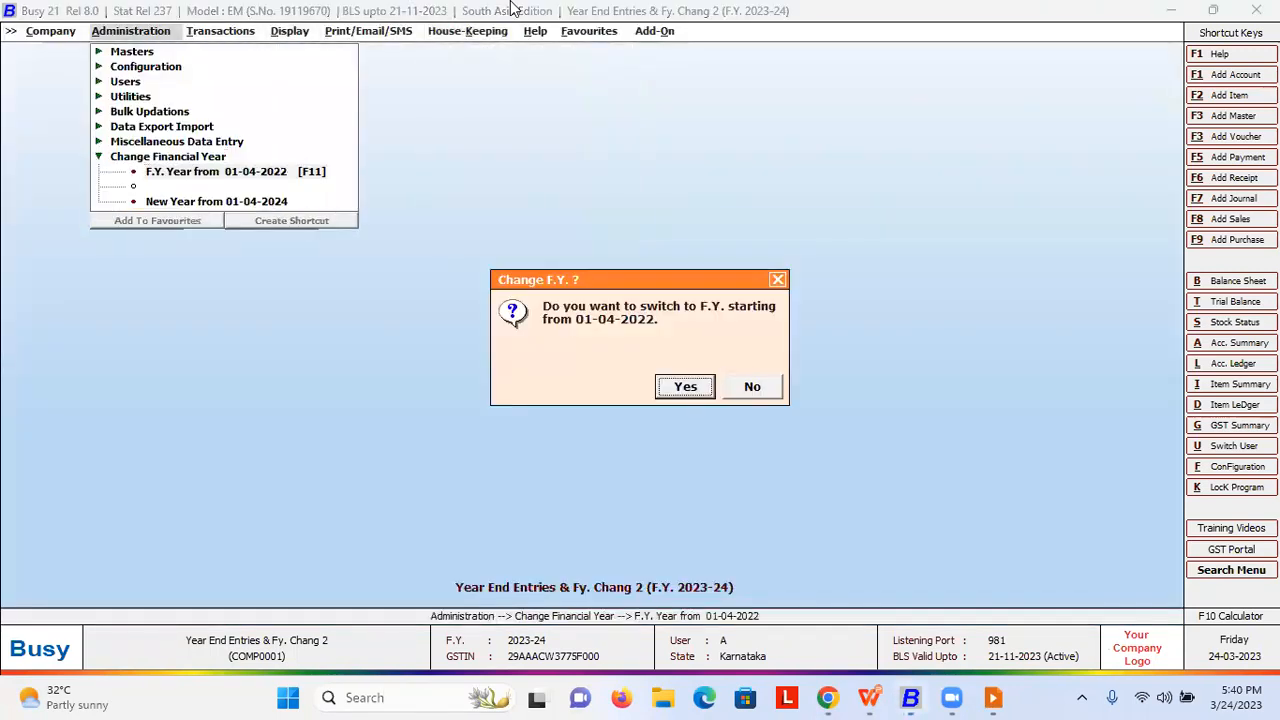
- Confirm the switch back to 2022-23, then choose F.Y. 01-04-2023 and agree to carry balances
{"action": "key", "text": "Return"}
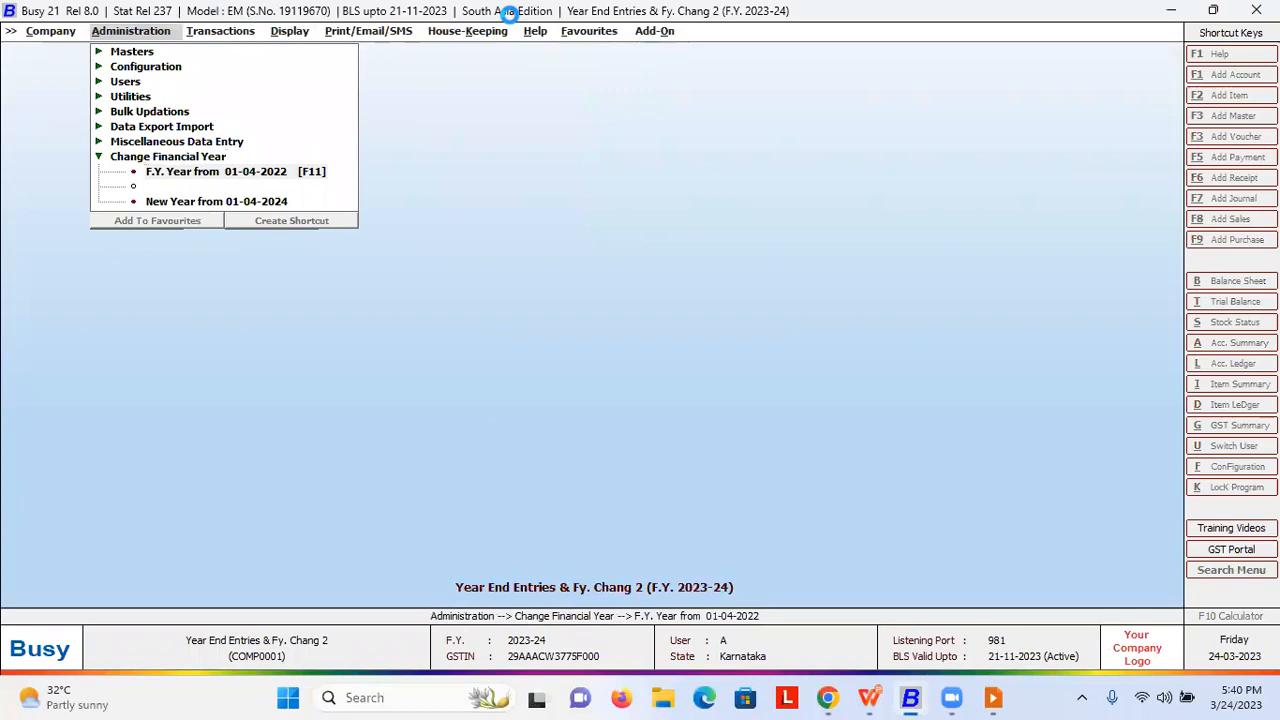
{"action": "key", "text": "Return"}
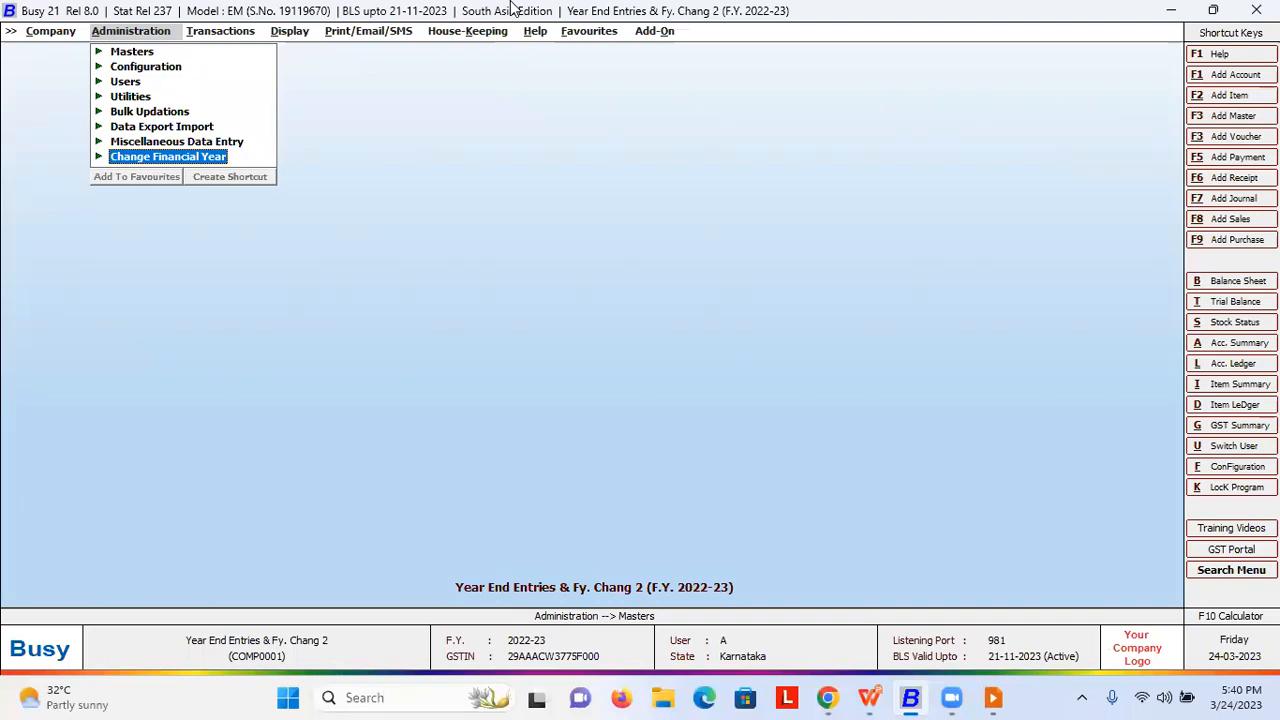
{"action": "key", "text": "Return"}
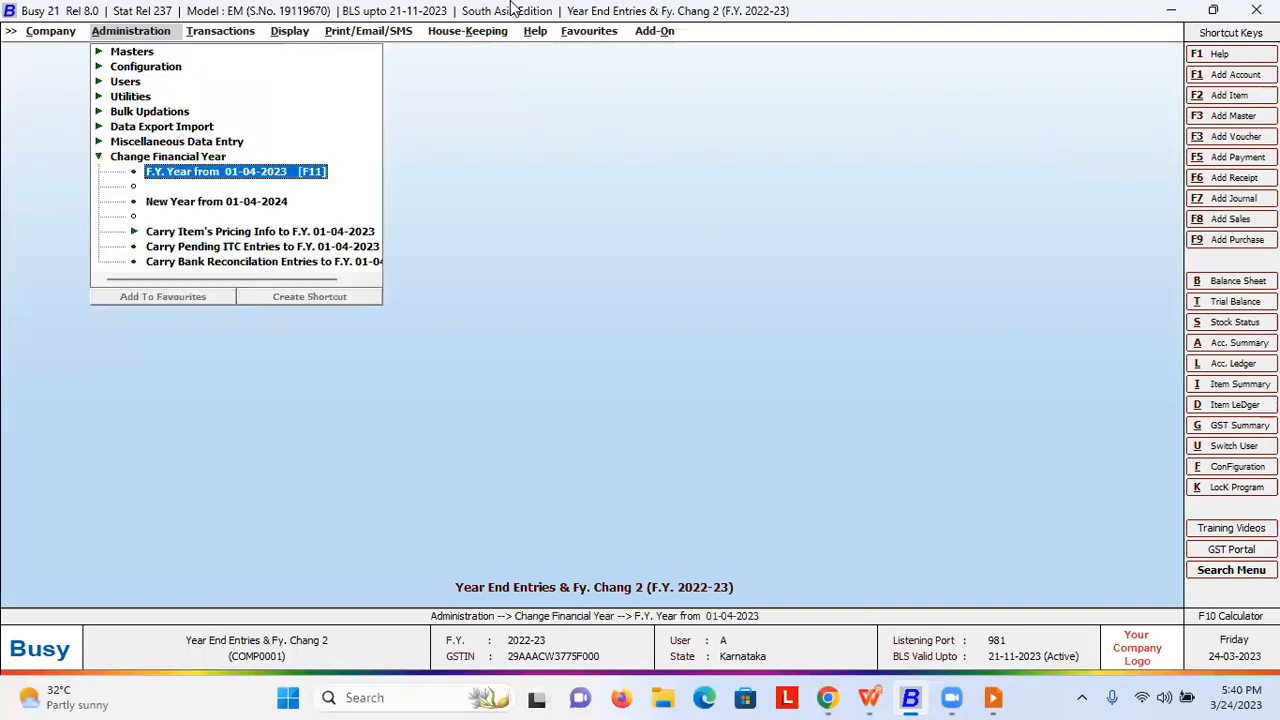
{"action": "key", "text": "Return"}
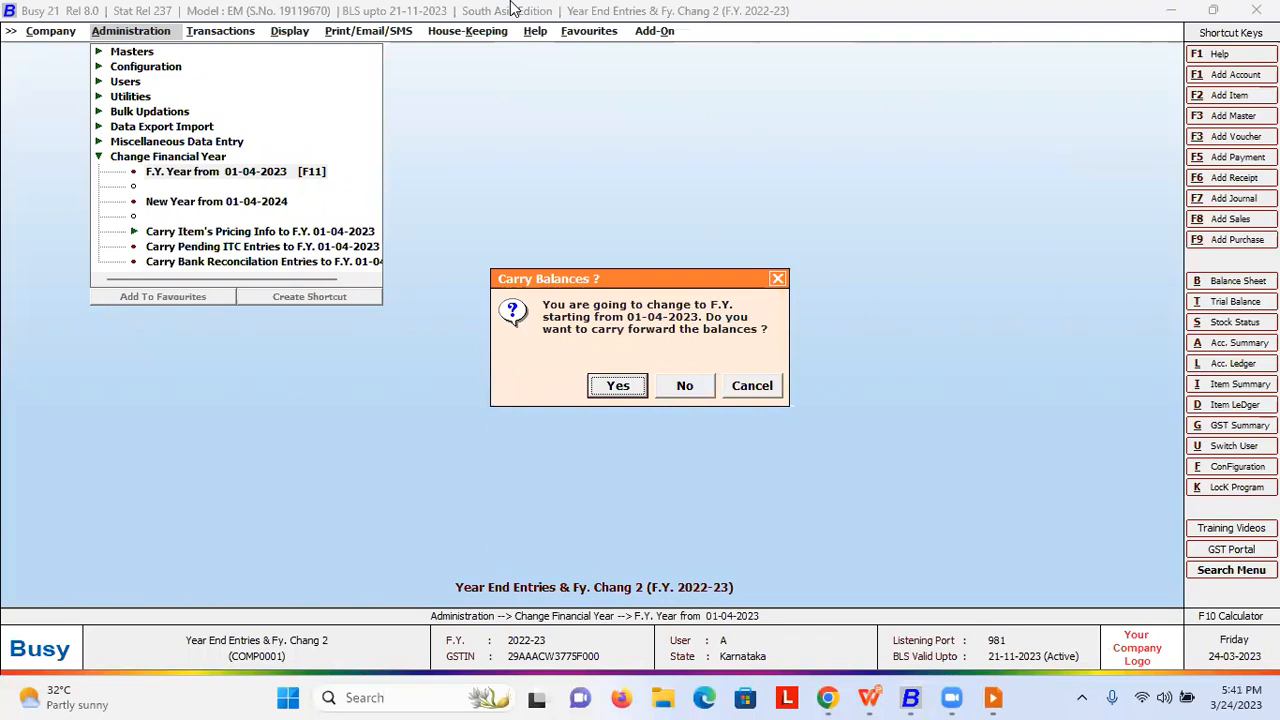
{"action": "key", "text": "Return"}
{"action": "key", "text": "Return"}
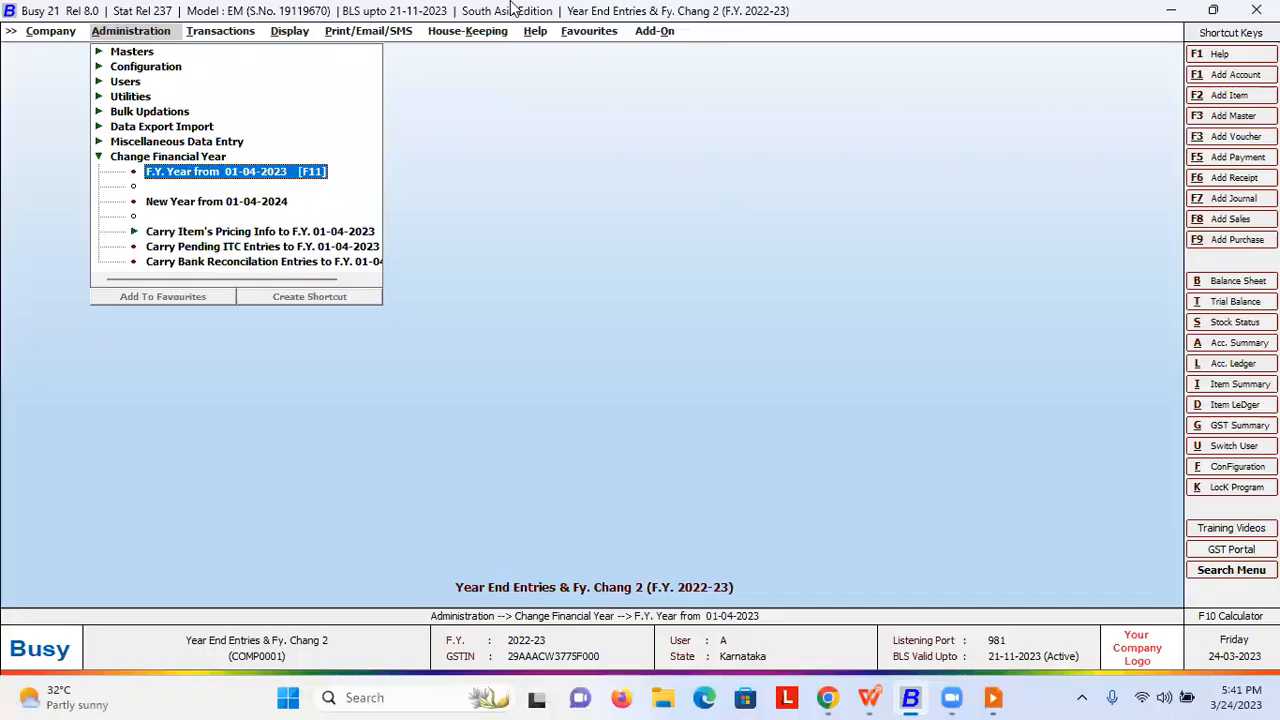
- Generate the horizontal balance sheet and drill into a partner's capital ledger
{"action": "key", "text": "Escape"}
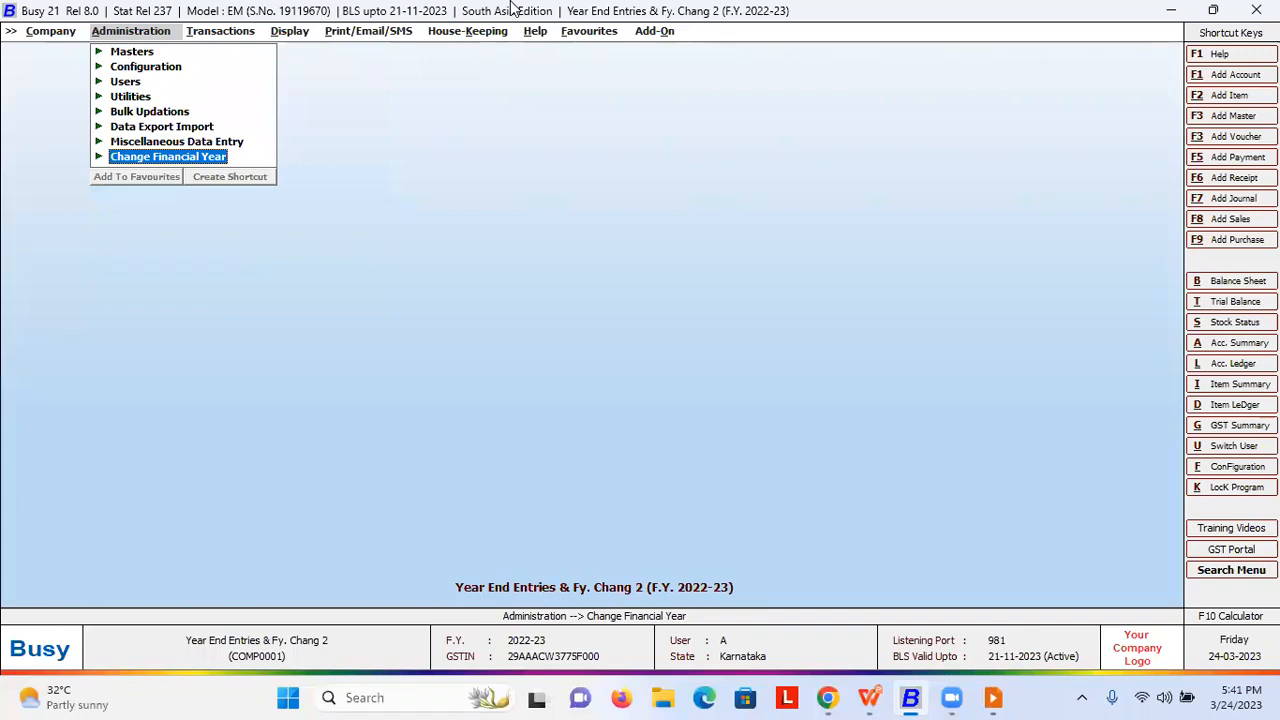
{"action": "key", "text": "Right"}
{"action": "key", "text": "Right"}
{"action": "key", "text": "Right"}
{"action": "key", "text": "Right"}
{"action": "key", "text": "Right"}
{"action": "key", "text": "Right"}
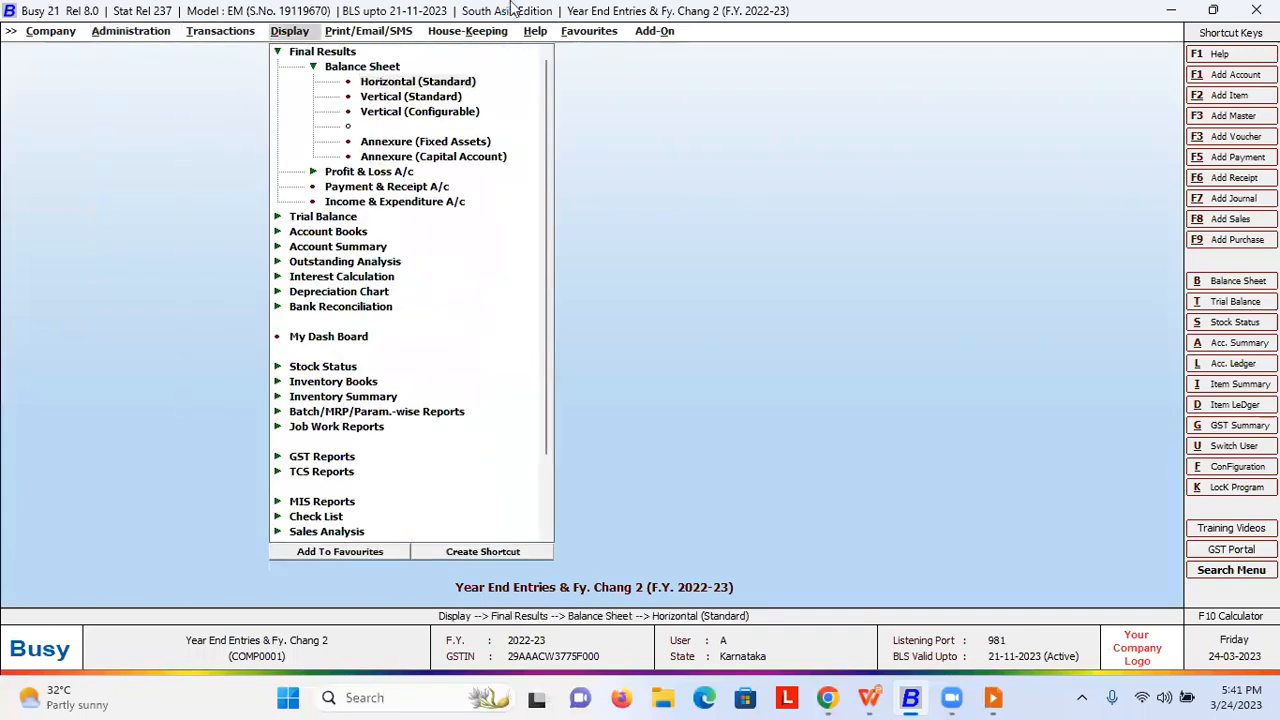
{"action": "key", "text": "Return"}
{"action": "key", "text": "F2"}
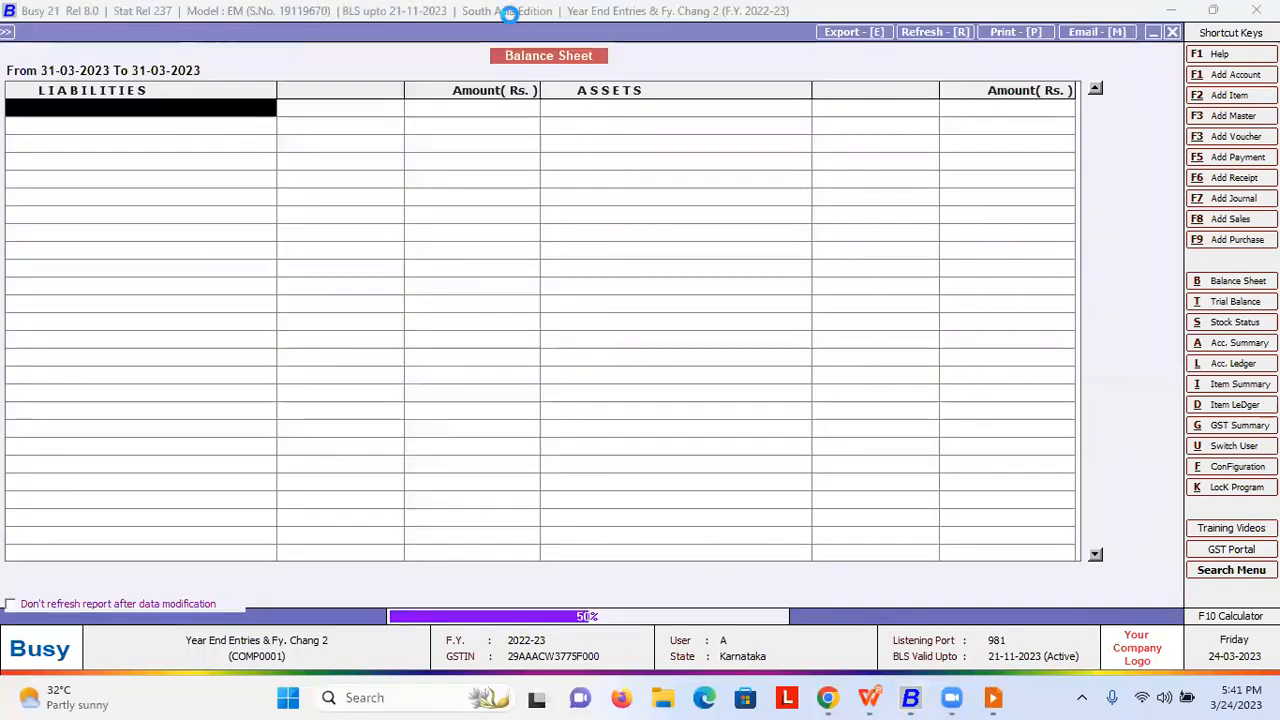
{"action": "key", "text": "Return"}
{"action": "key", "text": "Return"}
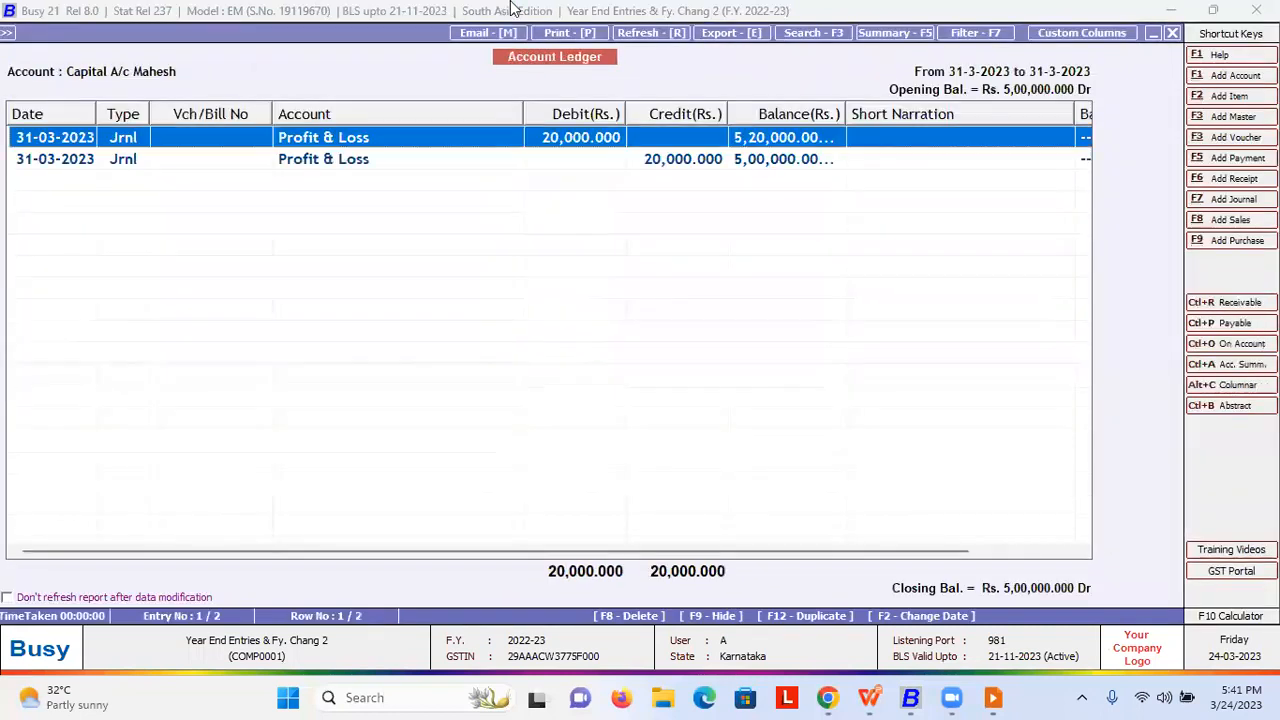
{"action": "key", "text": "Return"}
{"action": "key", "text": "Escape"}
{"action": "key", "text": "Escape"}
{"action": "key", "text": "Escape"}
{"action": "key", "text": "Escape"}
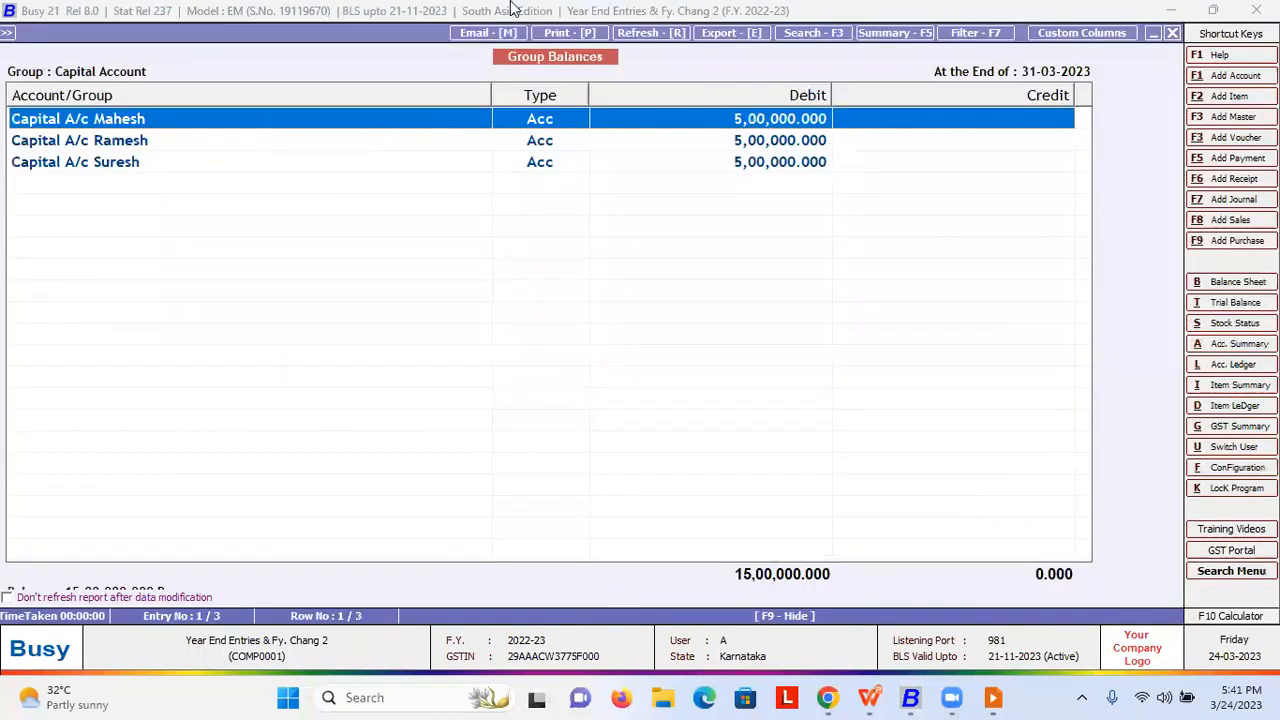
{"action": "key", "text": "F2"}
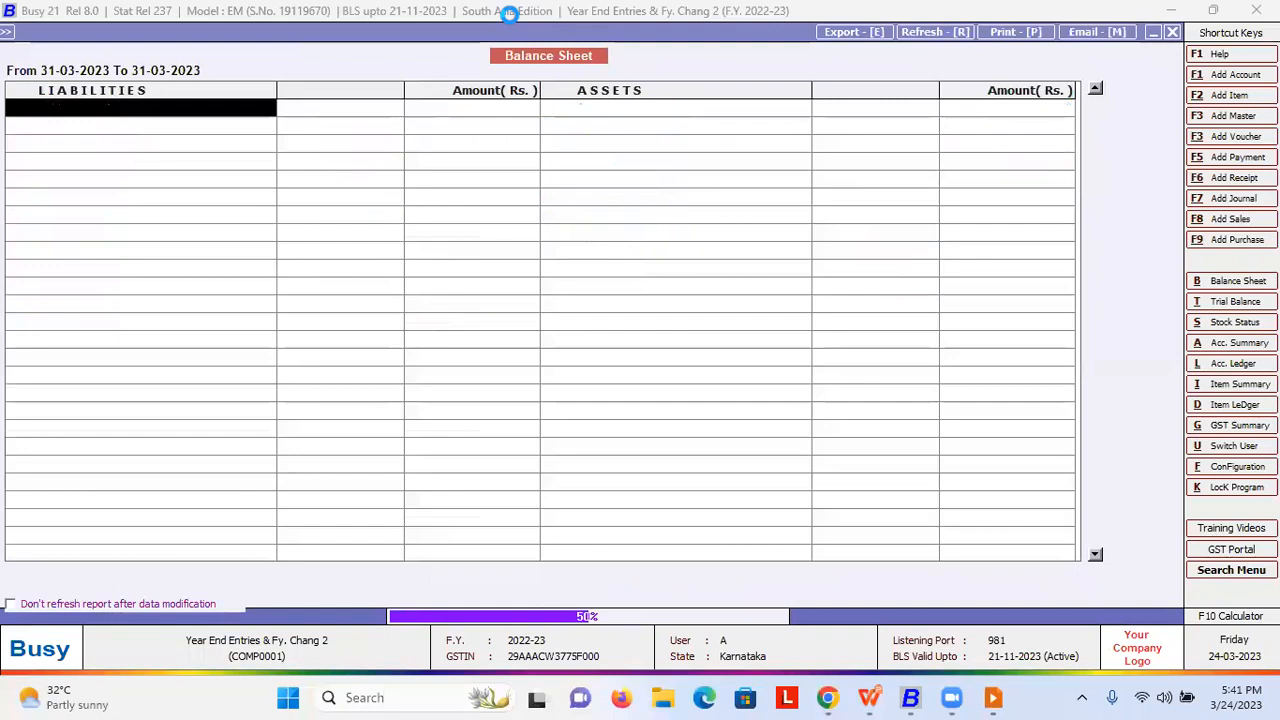
- Regenerate the balance sheet with Update Balance Sheet Stock set to Y
{"action": "key", "text": "Escape"}
{"action": "key", "text": "Return"}
{"action": "key", "text": "Return"}
{"action": "key", "text": "y"}
{"action": "key", "text": "Return"}
{"action": "key", "text": "F2"}
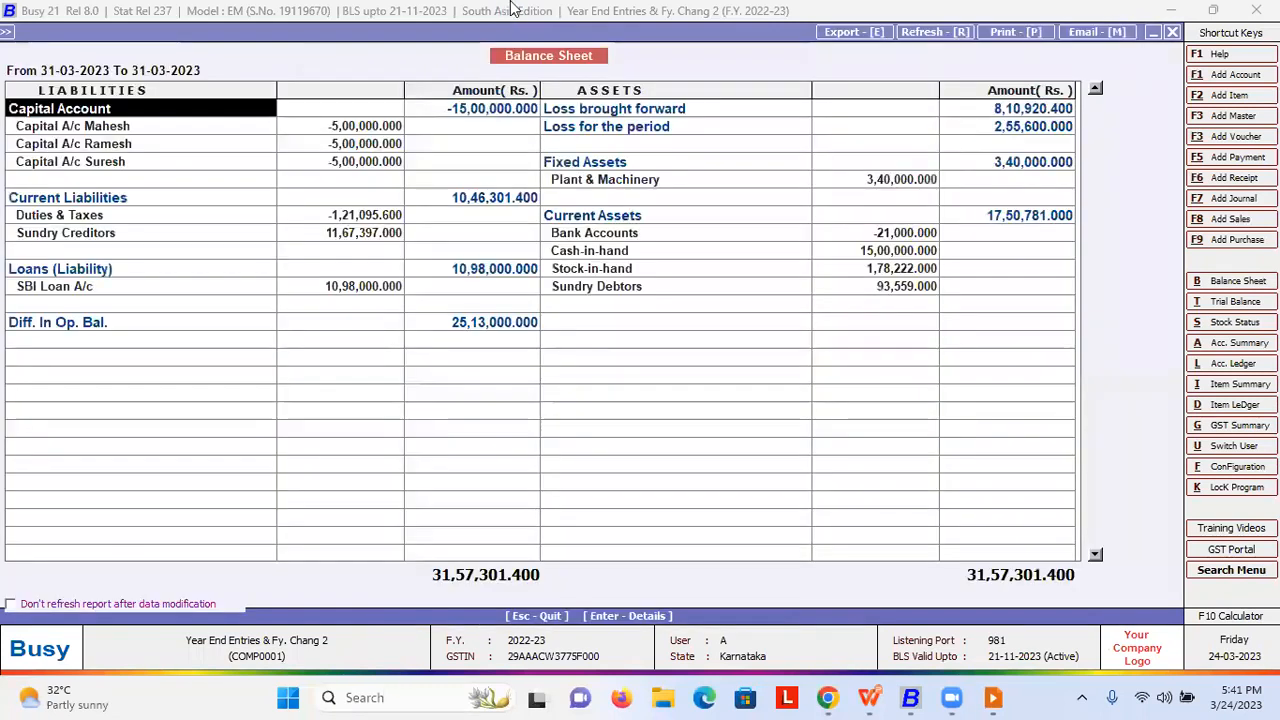
- Drill into Stock-in-hand and the Bagguase Board stock details, then return
{"action": "key", "text": "Down"}
{"action": "key", "text": "Down"}
{"action": "key", "text": "Down"}
{"action": "key", "text": "Down"}
{"action": "key", "text": "Down"}
{"action": "key", "text": "Down"}
{"action": "key", "text": "Right"}
{"action": "key", "text": "Right"}
{"action": "key", "text": "Right"}
{"action": "key", "text": "Down"}
{"action": "key", "text": "Down"}
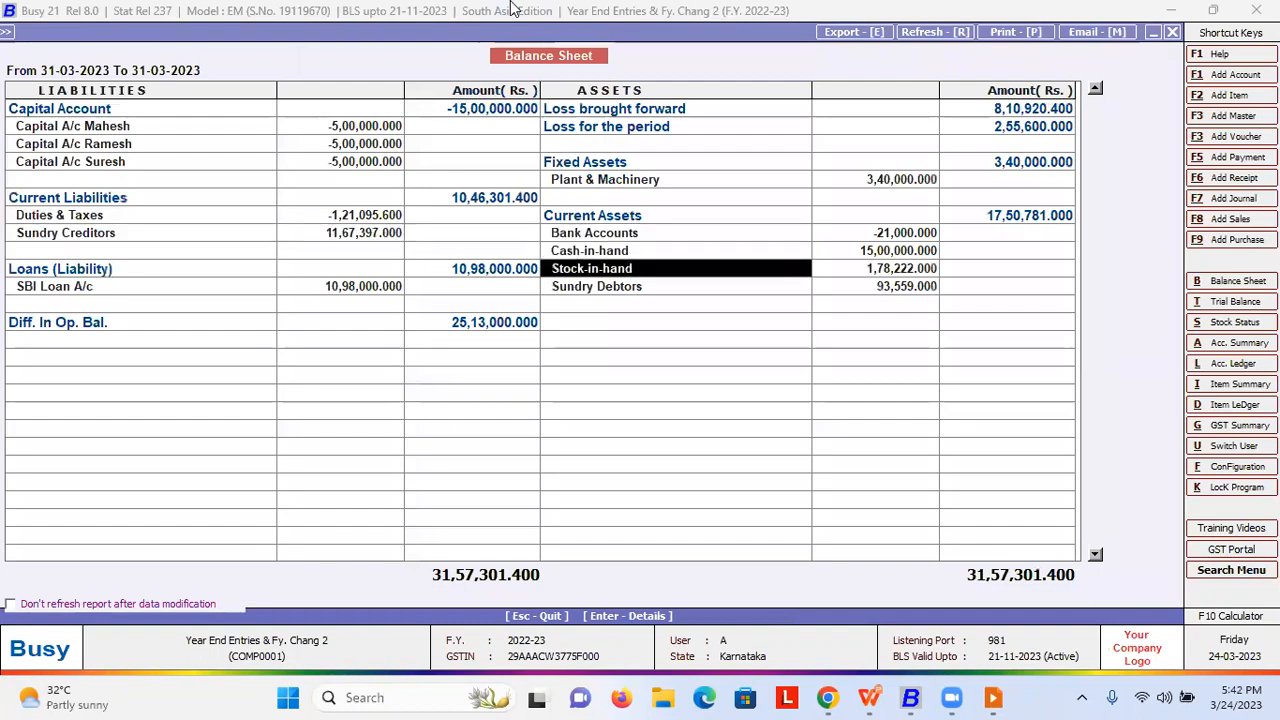
{"action": "key", "text": "Return"}
{"action": "key", "text": "Return"}
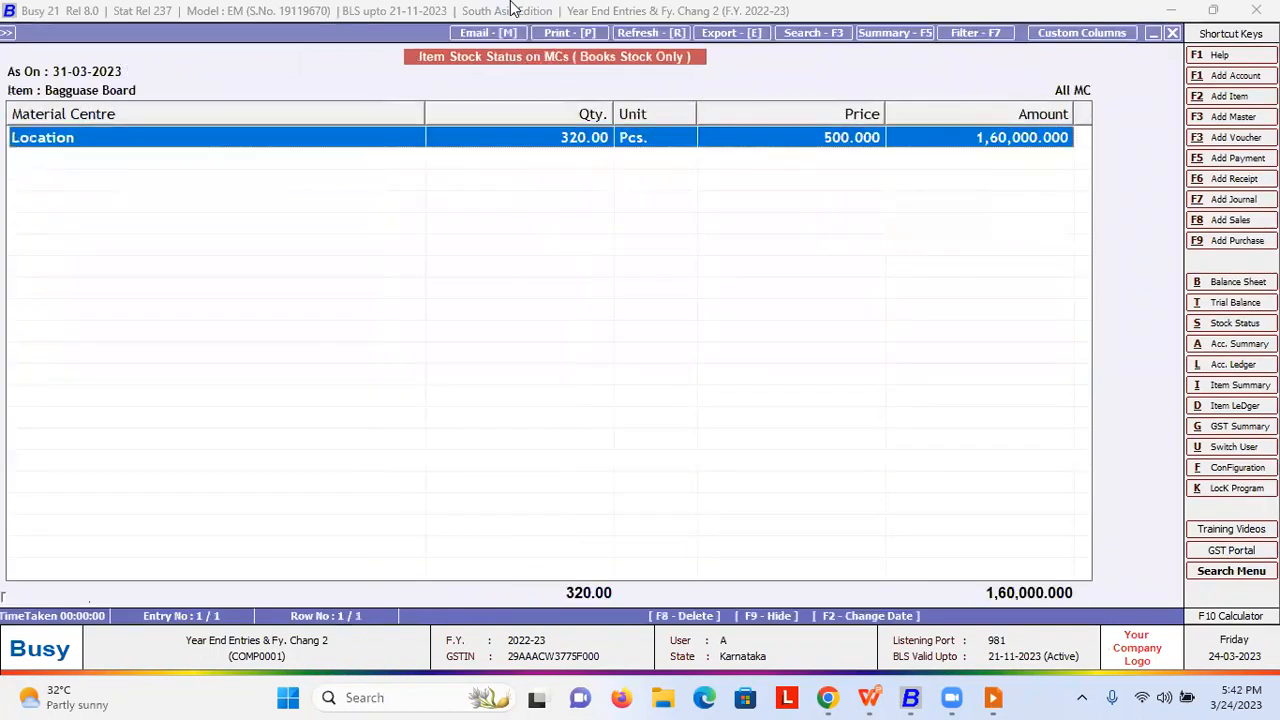
{"action": "key", "text": "Return"}
{"action": "key", "text": "Escape"}
{"action": "key", "text": "Escape"}
{"action": "key", "text": "Escape"}
{"action": "key", "text": "Up"}
{"action": "key", "text": "Up"}
{"action": "key", "text": "Up"}
{"action": "key", "text": "Up"}
{"action": "key", "text": "Up"}
{"action": "key", "text": "Up"}
{"action": "key", "text": "Up"}
{"action": "key", "text": "Up"}
{"action": "key", "text": "Up"}
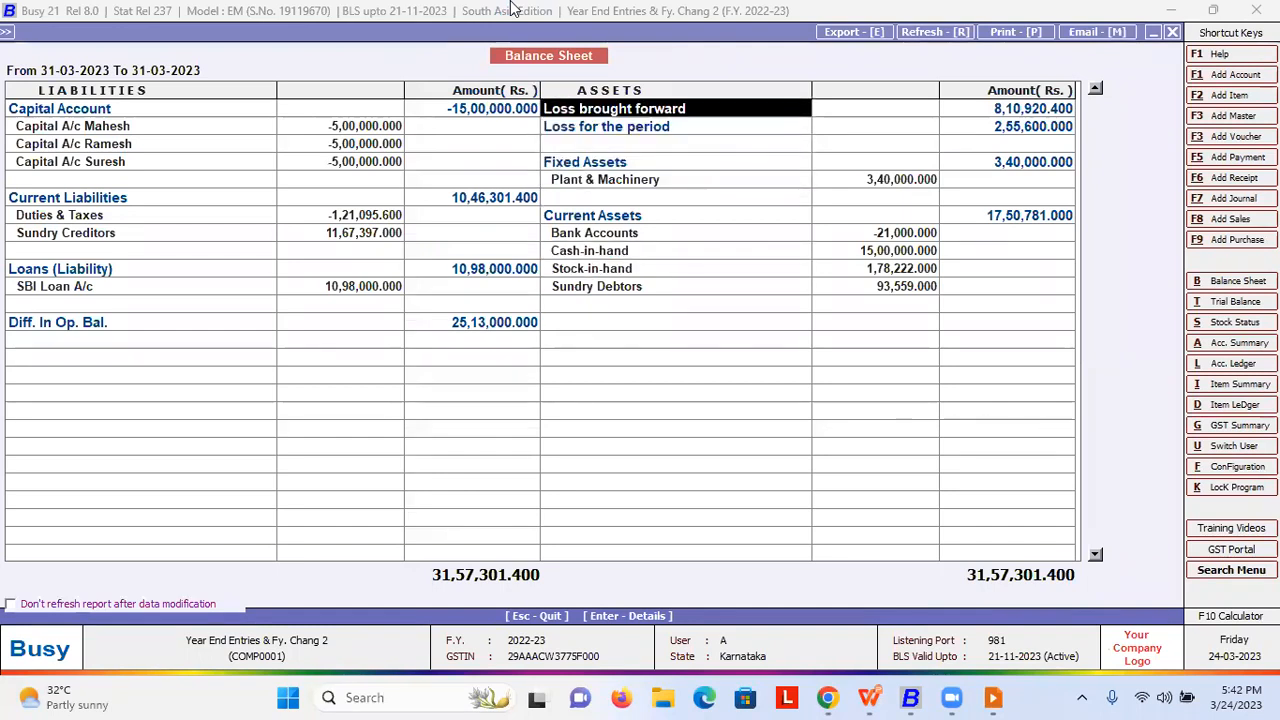
- Check the Capital Account and Current Liabilities groups, then close the balance sheet
{"action": "key", "text": "Left"}
{"action": "key", "text": "Left"}
{"action": "key", "text": "Return"}
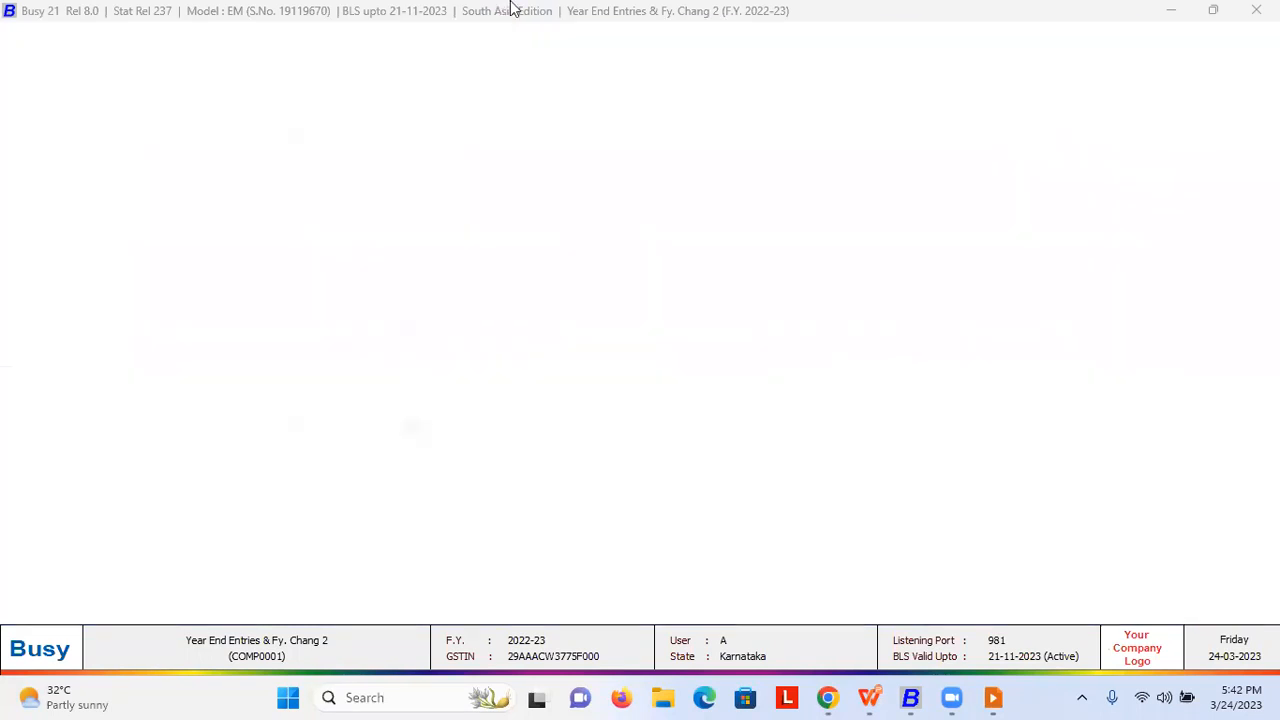
{"action": "key", "text": "Escape"}
{"action": "key", "text": "Down"}
{"action": "key", "text": "Down"}
{"action": "key", "text": "Return"}
{"action": "key", "text": "Escape"}
{"action": "key", "text": "Escape"}
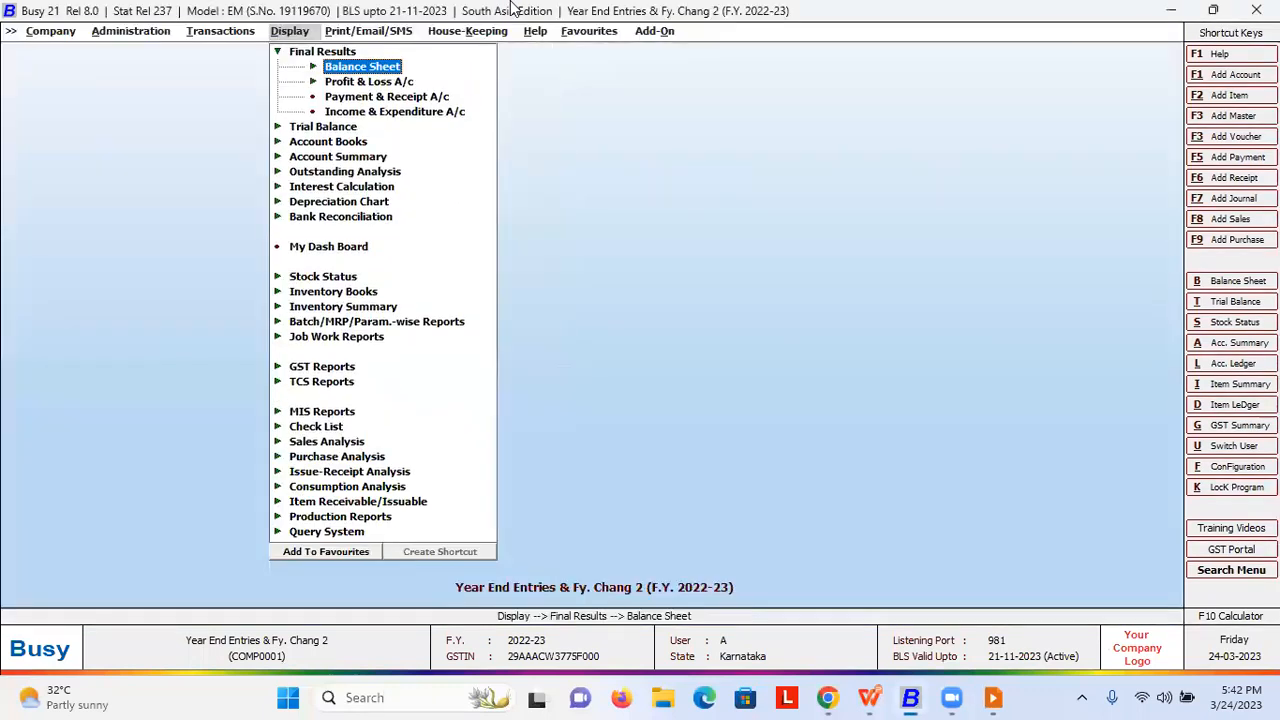
{"action": "key", "text": "Escape"}
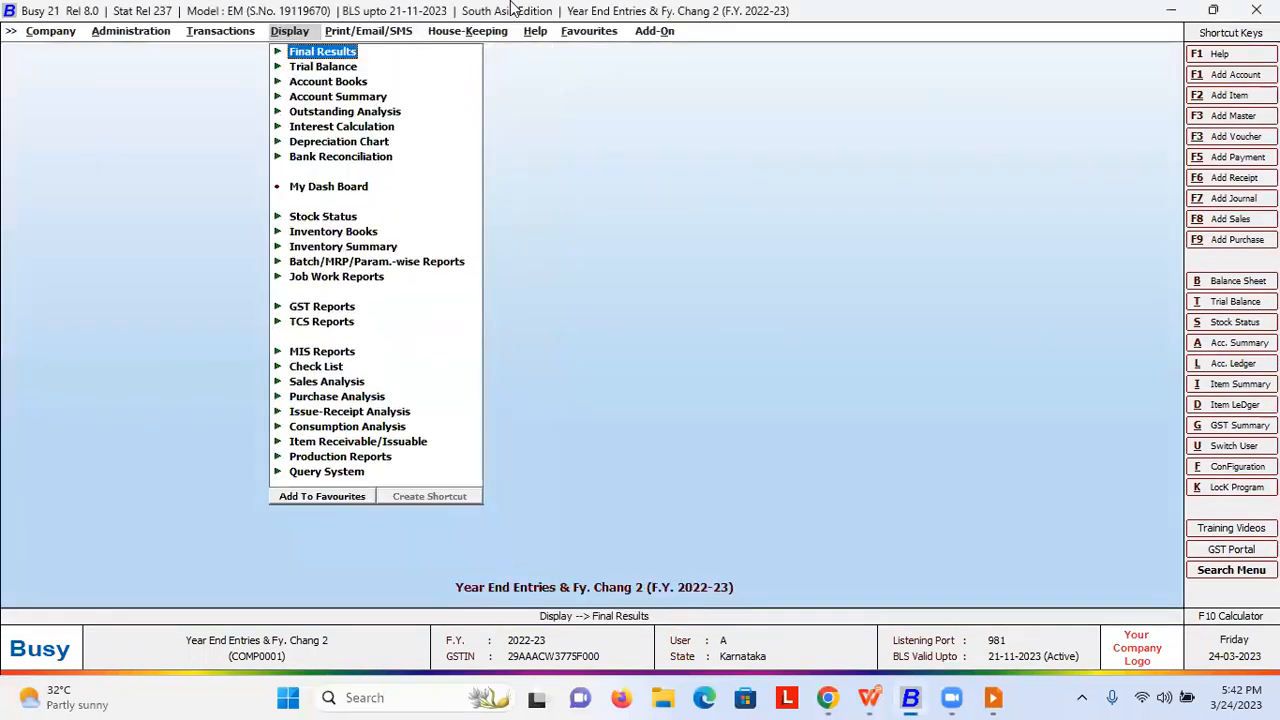
- Switch the company to F.Y. 2023-24 and open the horizontal balance sheet options
{"action": "key", "text": "Page_Down"}
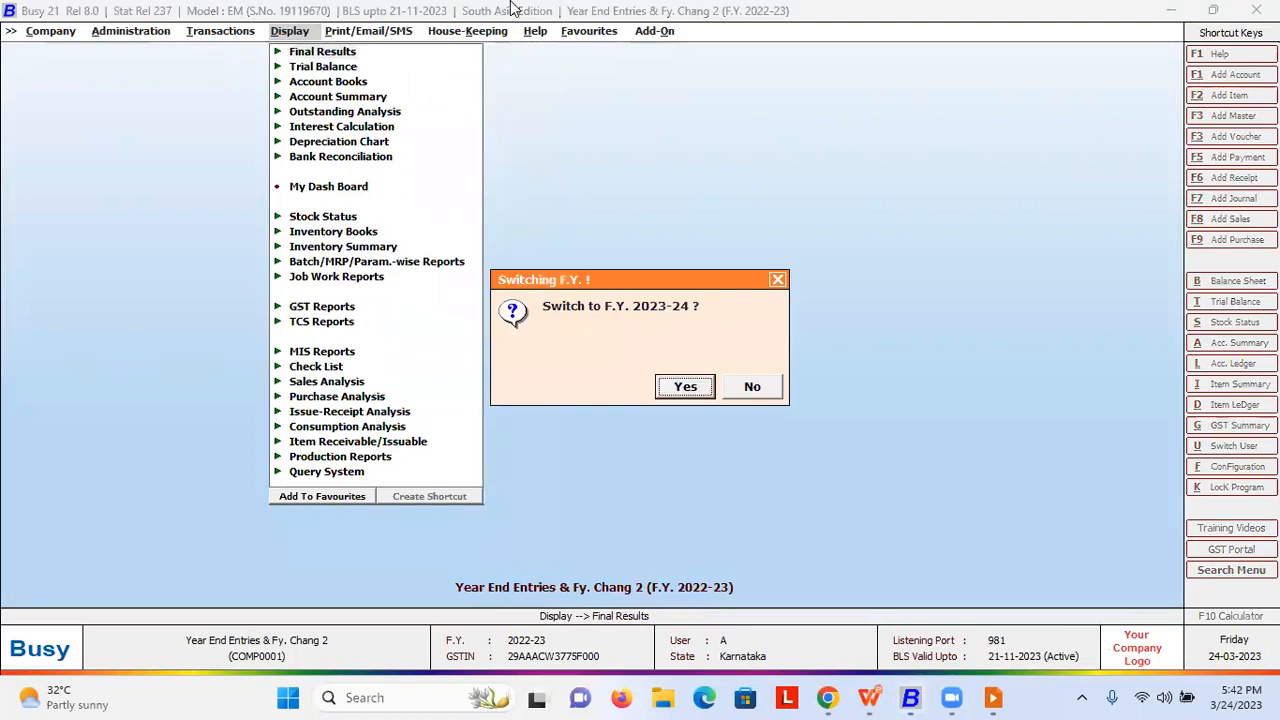
{"action": "key", "text": "Escape"}
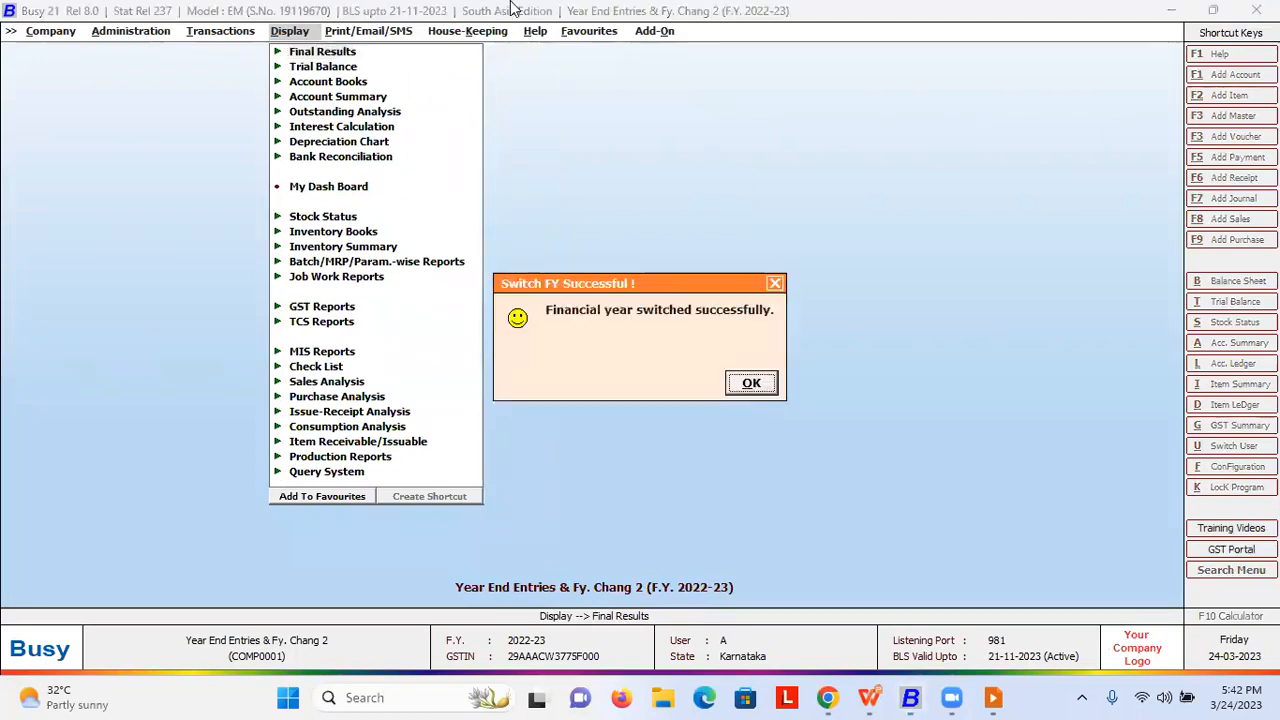
{"action": "key", "text": "Return"}
{"action": "key", "text": "Return"}
{"action": "key", "text": "Left"}
{"action": "key", "text": "Escape"}
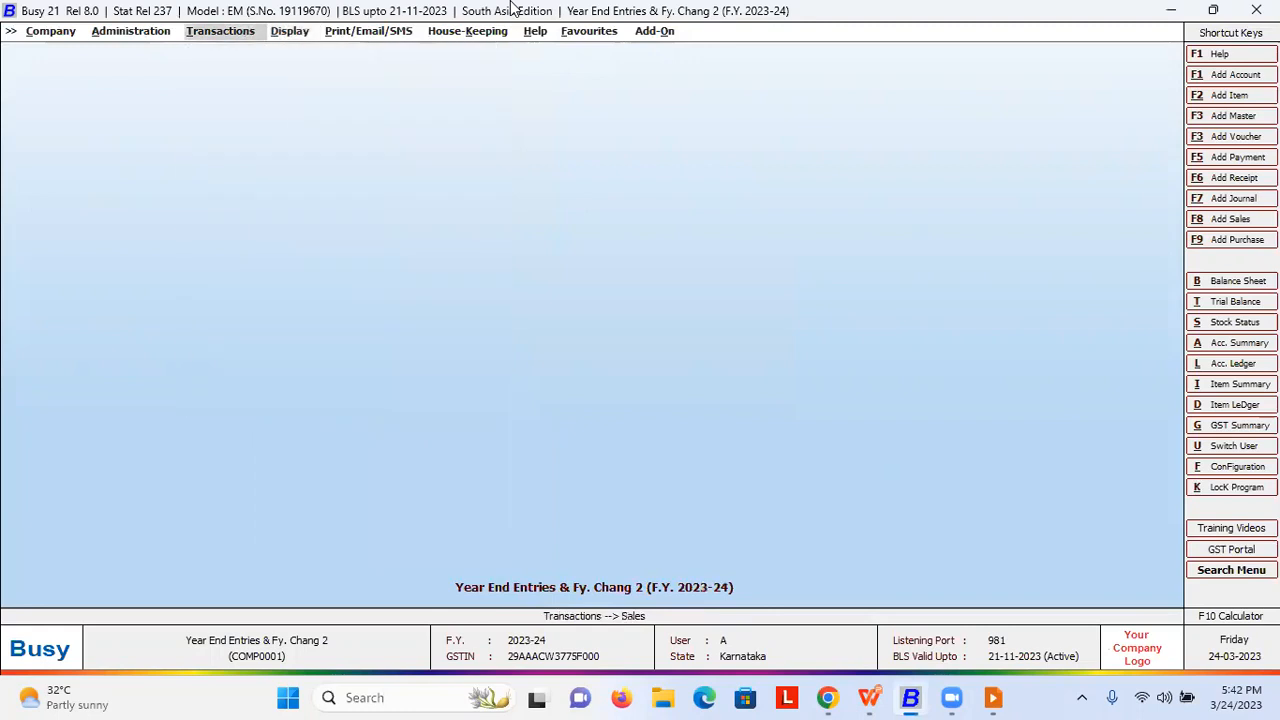
{"action": "key", "text": "Right"}
{"action": "key", "text": "Return"}
{"action": "key", "text": "Return"}
{"action": "key", "text": "Return"}
{"action": "key", "text": "Return"}
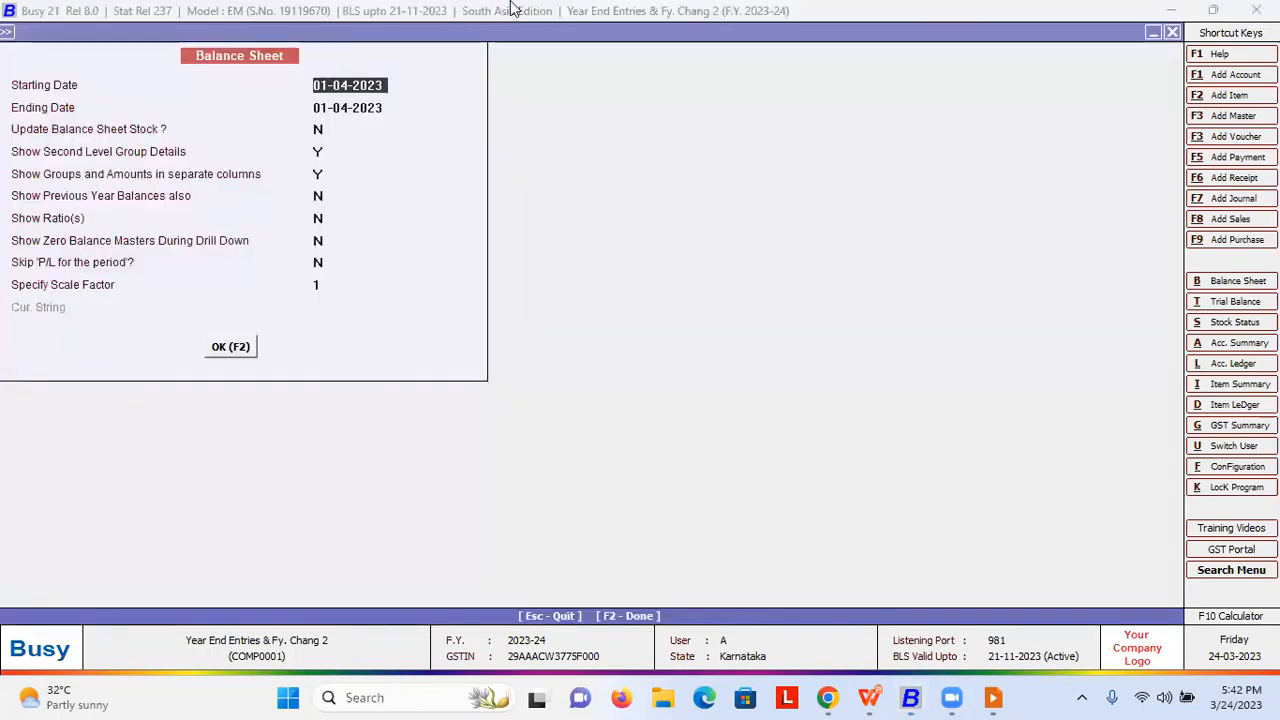
- Generate the 01-04-2023 balance sheet and browse down to Current Assets
{"action": "key", "text": "F10"}
{"action": "key", "text": "Right"}
{"action": "key", "text": "Down"}
{"action": "key", "text": "Down"}
{"action": "key", "text": "Down"}
{"action": "key", "text": "Right"}
{"action": "key", "text": "Down"}
{"action": "key", "text": "Right"}
{"action": "key", "text": "Down"}
{"action": "key", "text": "Down"}
{"action": "key", "text": "Down"}
{"action": "key", "text": "Down"}
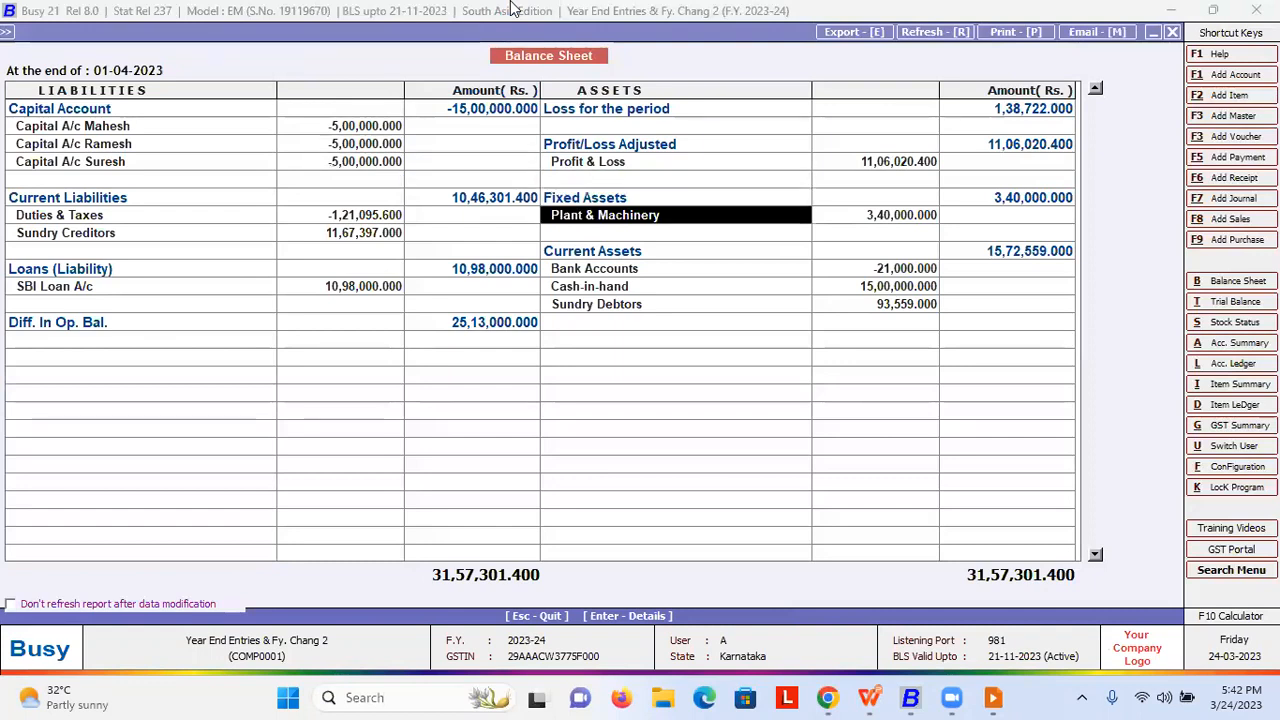
- Regenerate with Update Balance Sheet Stock set to Y and drill into Stock-in-hand
{"action": "key", "text": "Escape"}
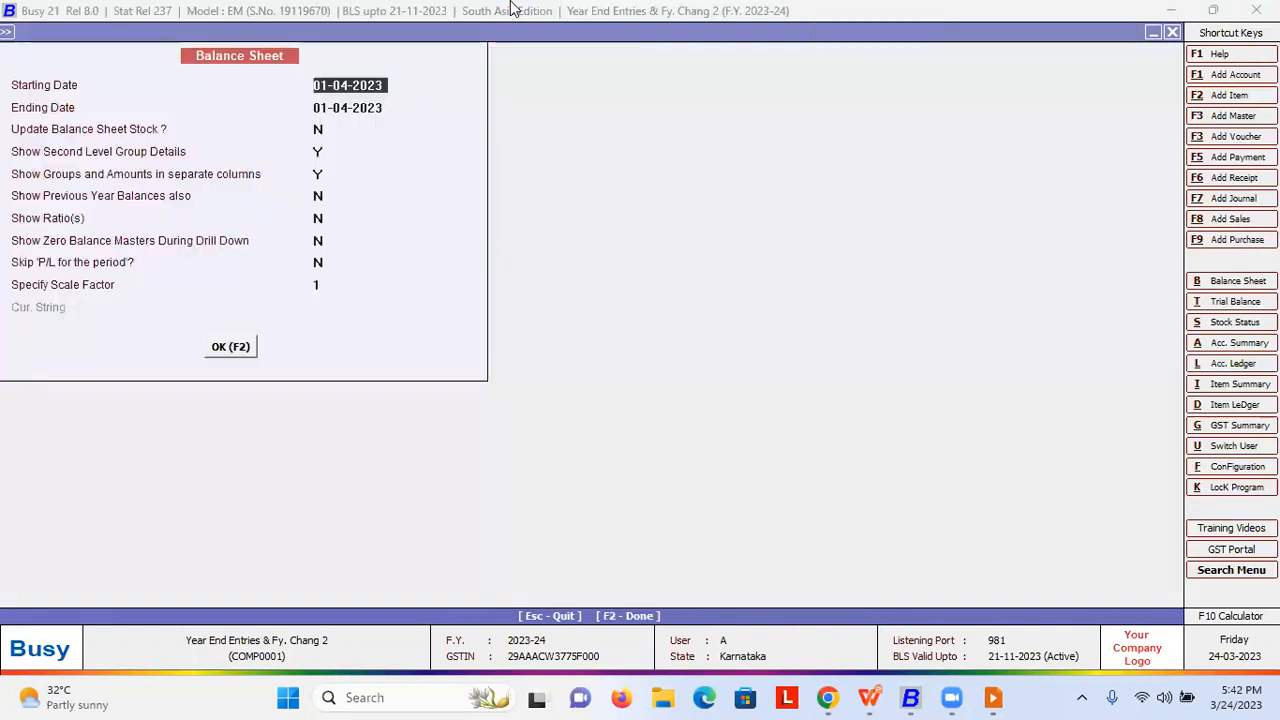
{"action": "key", "text": "Return"}
{"action": "key", "text": "Return"}
{"action": "type", "text": "Y"}
{"action": "key", "text": "Return"}
{"action": "key", "text": "Return"}
{"action": "key", "text": "Return"}
{"action": "key", "text": "Return"}
{"action": "key", "text": "Return"}
{"action": "key", "text": "Return"}
{"action": "key", "text": "Return"}
{"action": "key", "text": "Return"}
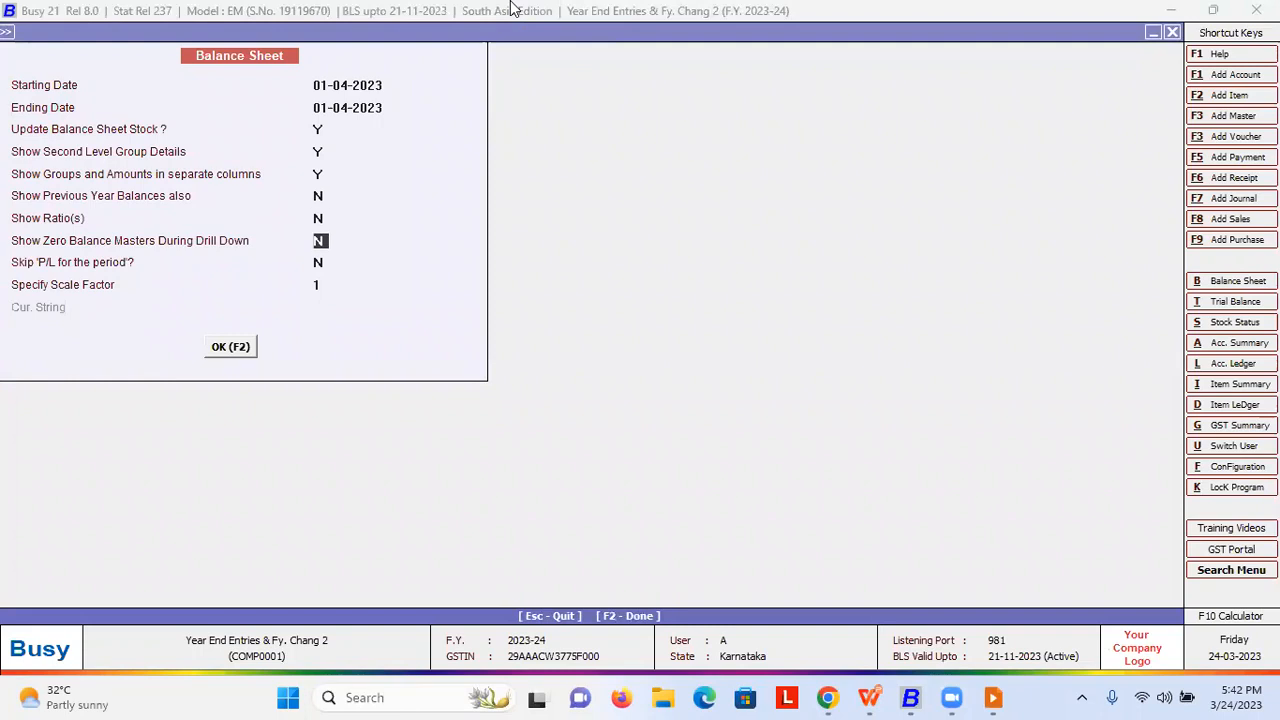
{"action": "key", "text": "Return"}
{"action": "key", "text": "Right"}
{"action": "key", "text": "Right"}
{"action": "key", "text": "Right"}
{"action": "key", "text": "Down"}
{"action": "key", "text": "Down"}
{"action": "key", "text": "Down"}
{"action": "key", "text": "Down"}
{"action": "key", "text": "Left"}
{"action": "key", "text": "Down"}
{"action": "key", "text": "Down"}
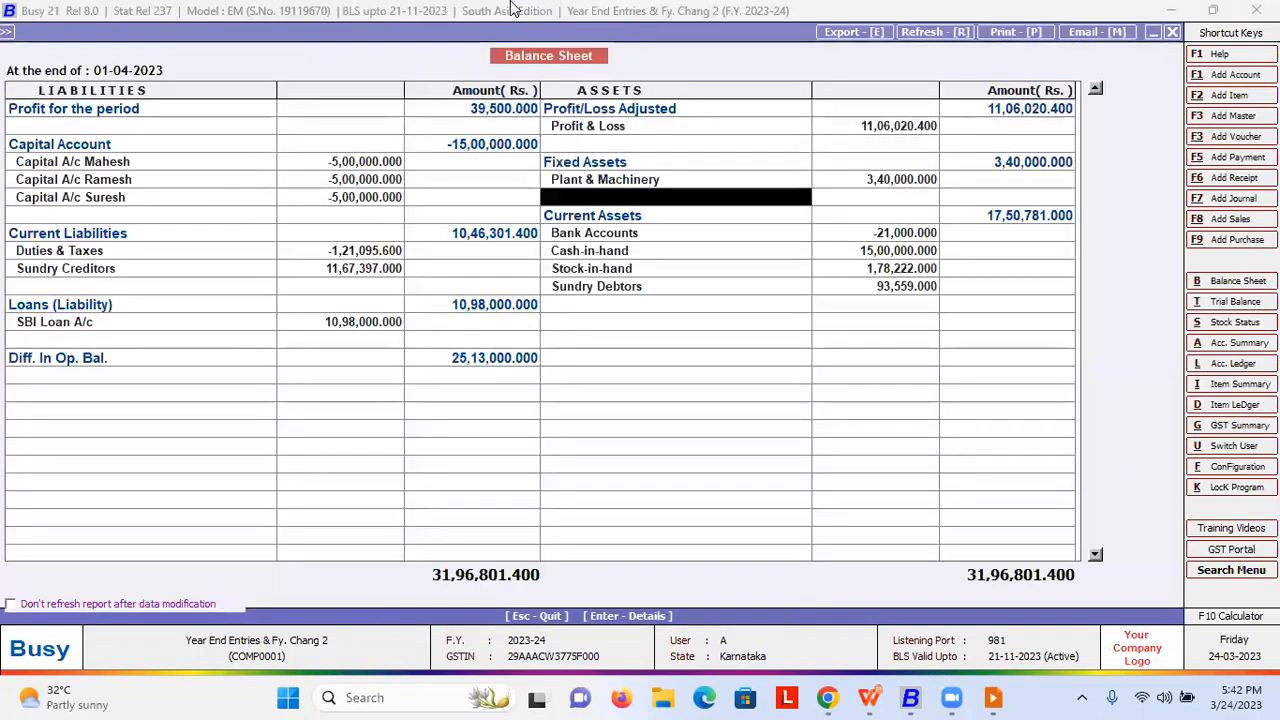
{"action": "key", "text": "Down"}
{"action": "key", "text": "Down"}
{"action": "key", "text": "Down"}
{"action": "key", "text": "Return"}
{"action": "key", "text": "Return"}
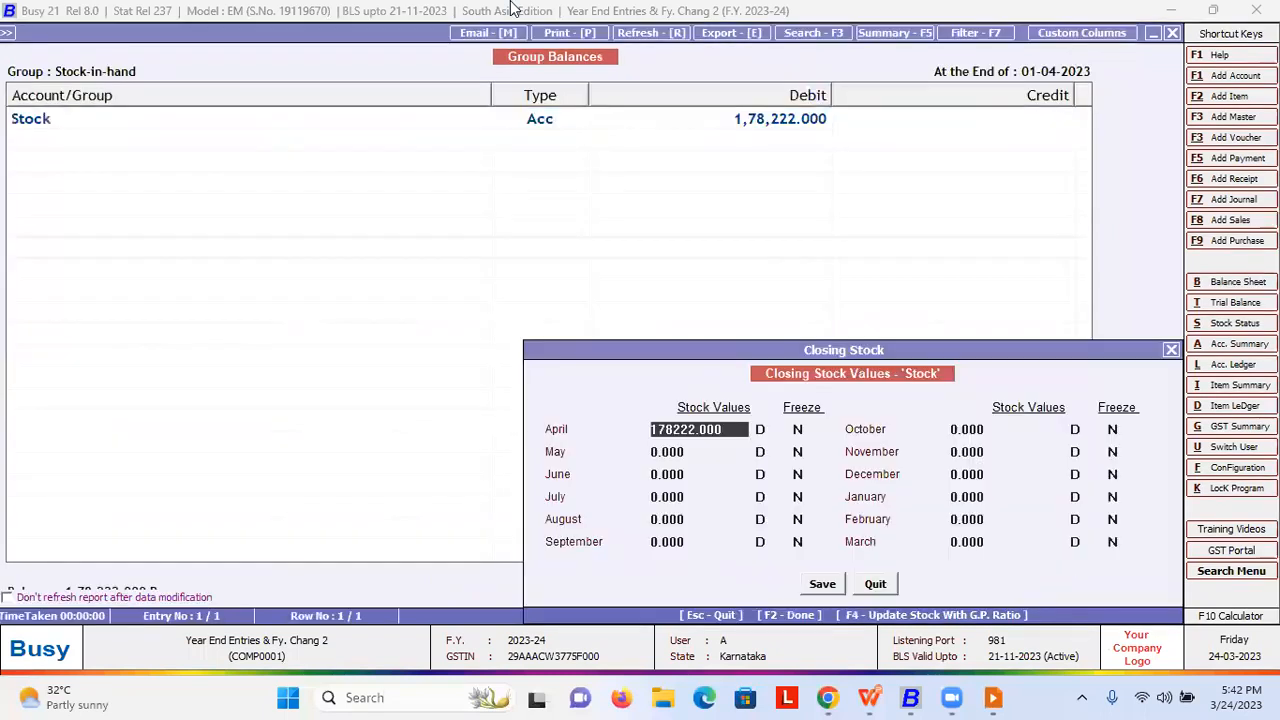
{"action": "key", "text": "Escape"}
{"action": "key", "text": "Escape"}
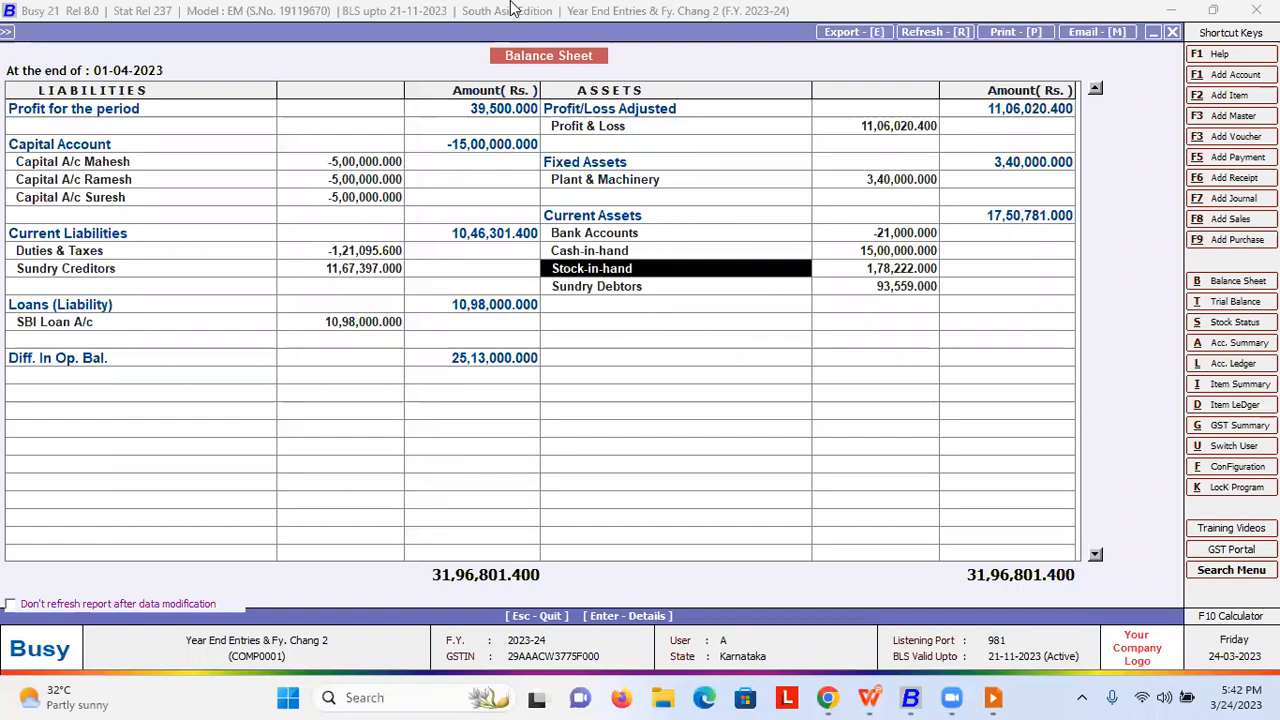
- Regenerate the balance sheet with stock update set to N and compare the figures
{"action": "key", "text": "Escape"}
{"action": "key", "text": "Return"}
{"action": "key", "text": "Return"}
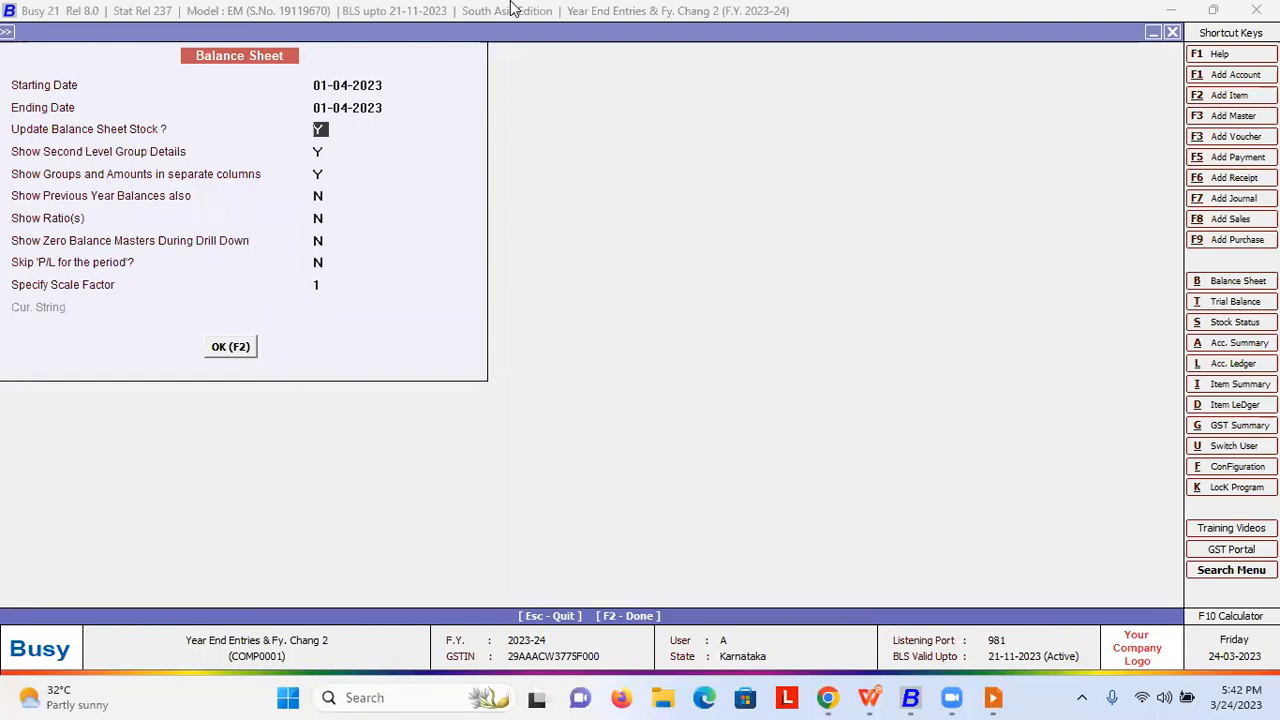
{"action": "type", "text": "n"}
{"action": "key", "text": "F2"}
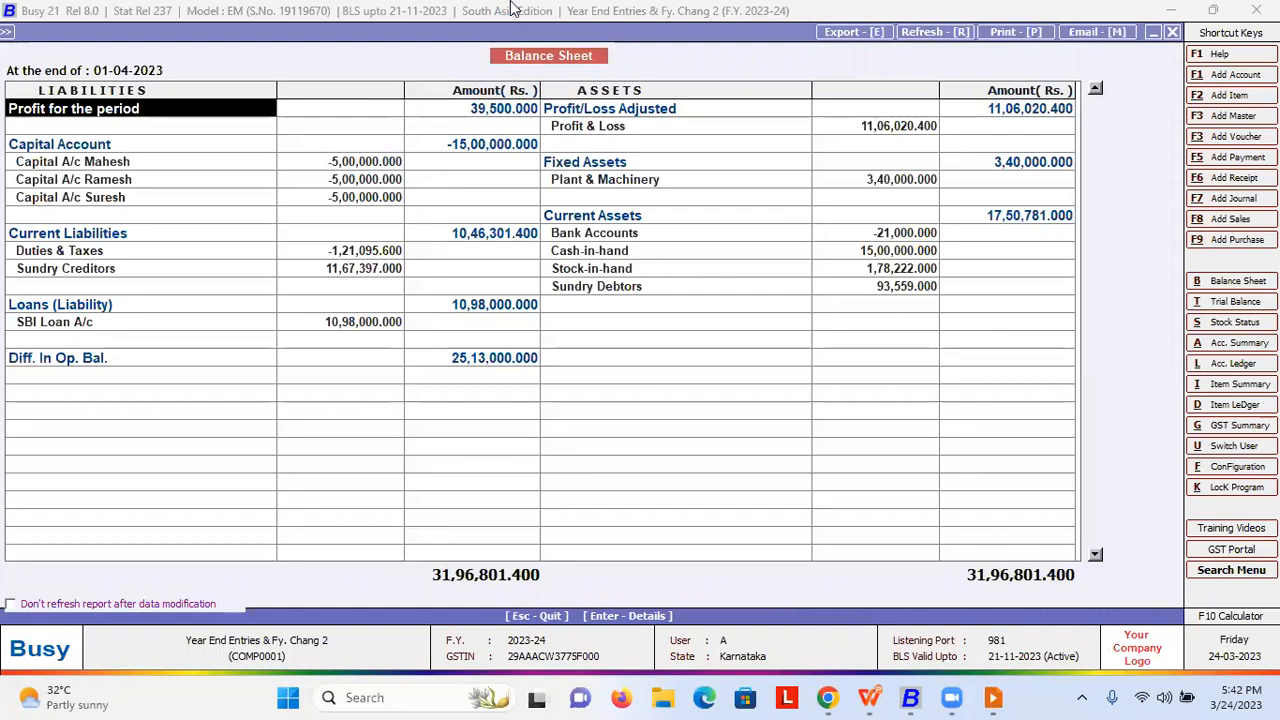
{"action": "key", "text": "Right"}
{"action": "key", "text": "Right"}
{"action": "key", "text": "Down"}
{"action": "key", "text": "Down"}
{"action": "key", "text": "Down"}
{"action": "key", "text": "Down"}
{"action": "key", "text": "Down"}
{"action": "key", "text": "Down"}
{"action": "key", "text": "Down"}
{"action": "key", "text": "Right"}
{"action": "key", "text": "Down"}
{"action": "key", "text": "Down"}
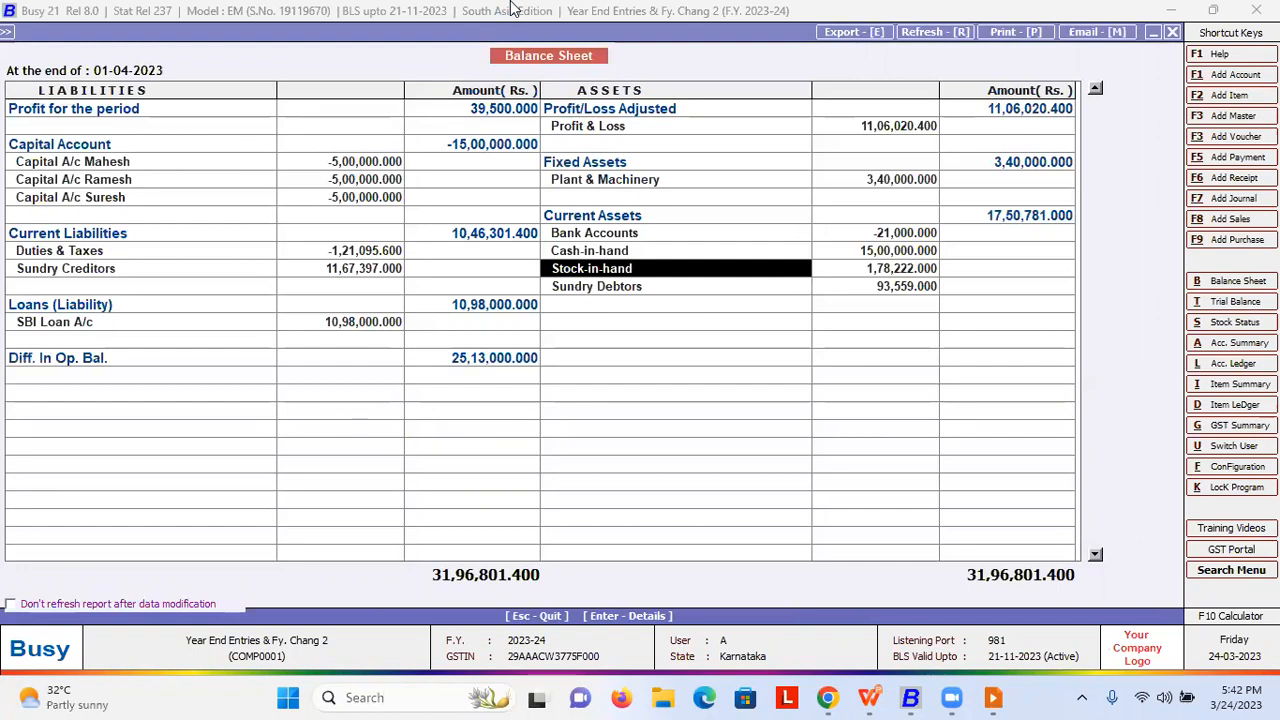
{"action": "key", "text": "Escape"}
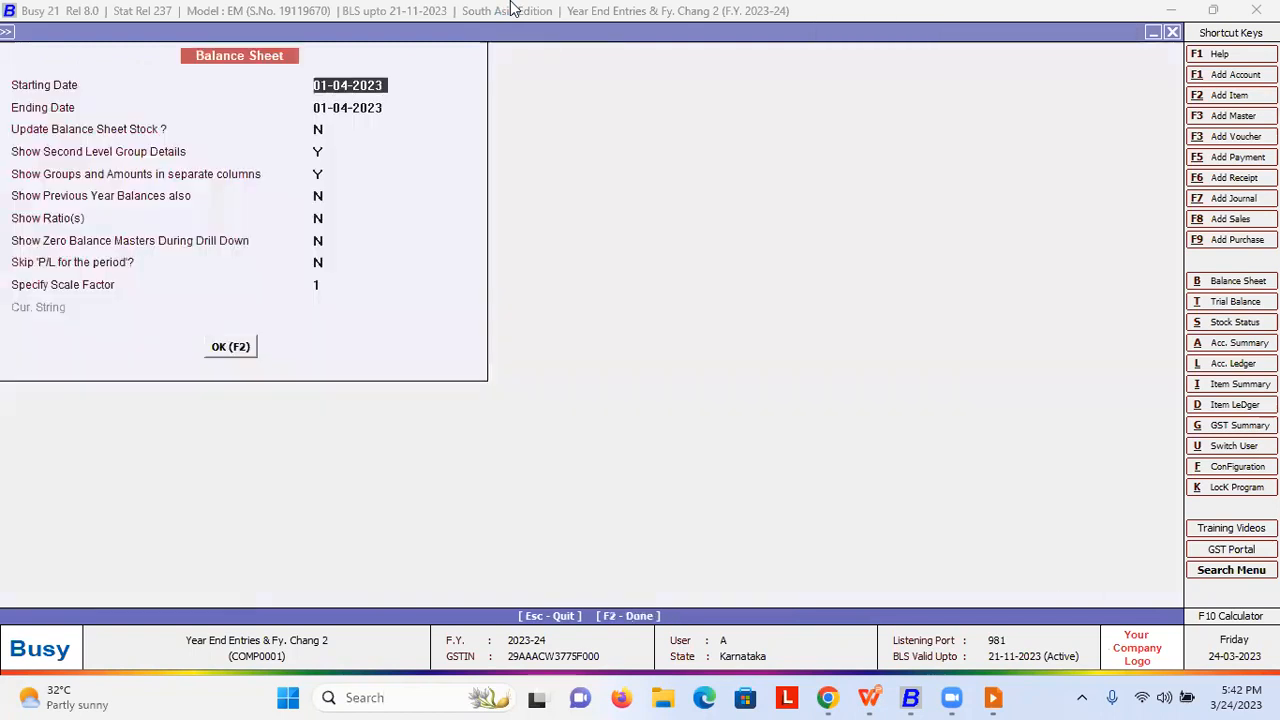
- Turn stock update back to Y, regenerate, and drill into Stock-in-hand again
{"action": "key", "text": "y"}
{"action": "key", "text": "F2"}
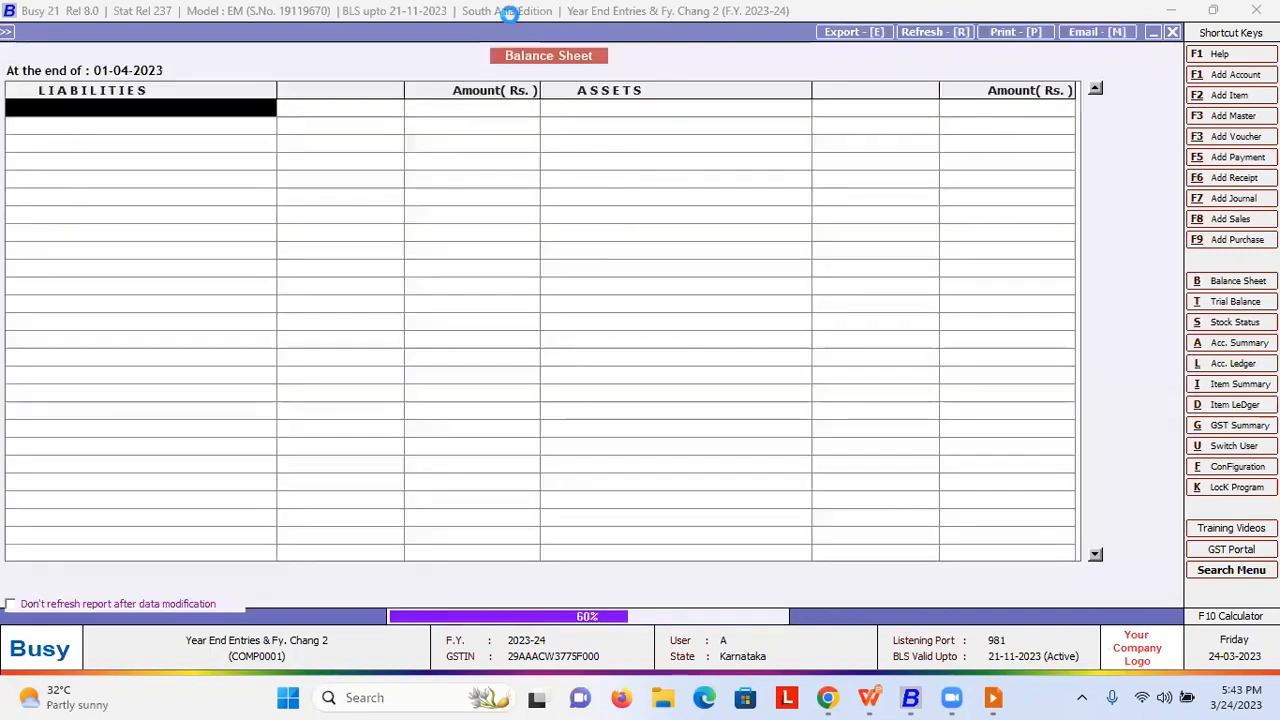
{"action": "key", "text": "Right"}
{"action": "key", "text": "Down"}
{"action": "key", "text": "Down"}
{"action": "key", "text": "Down"}
{"action": "key", "text": "Down"}
{"action": "key", "text": "Down"}
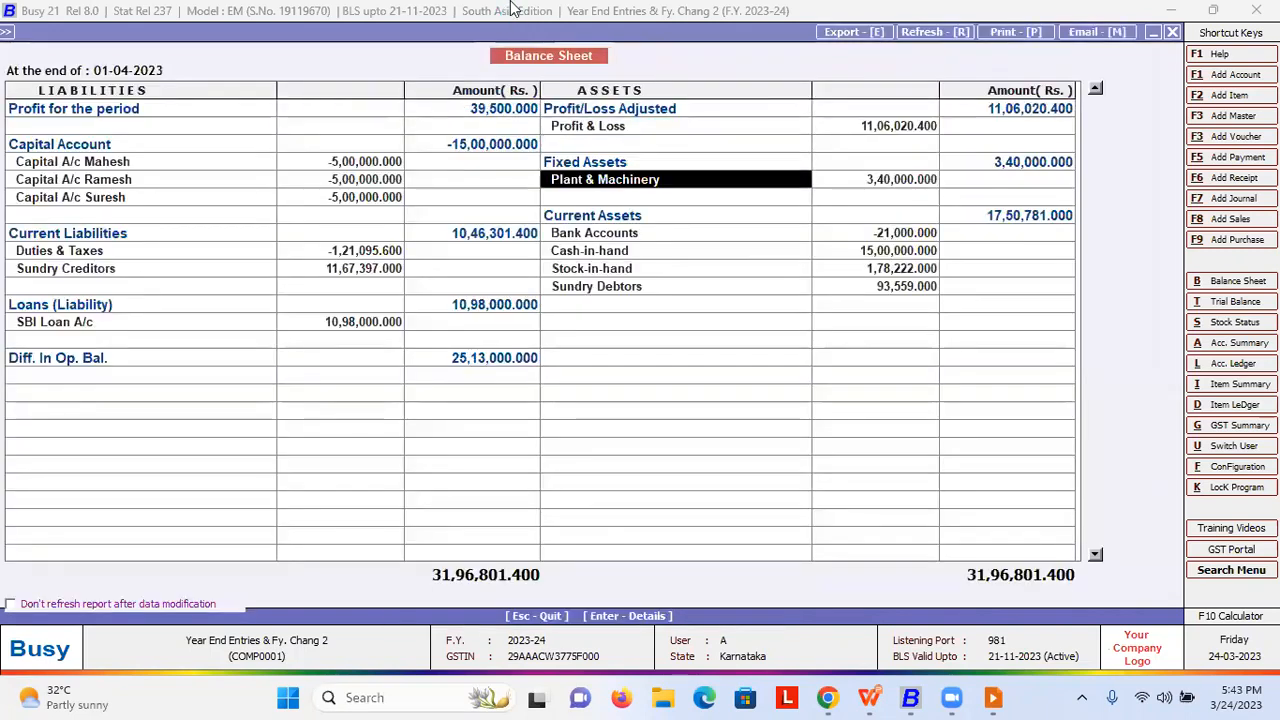
{"action": "key", "text": "Down"}
{"action": "key", "text": "Down"}
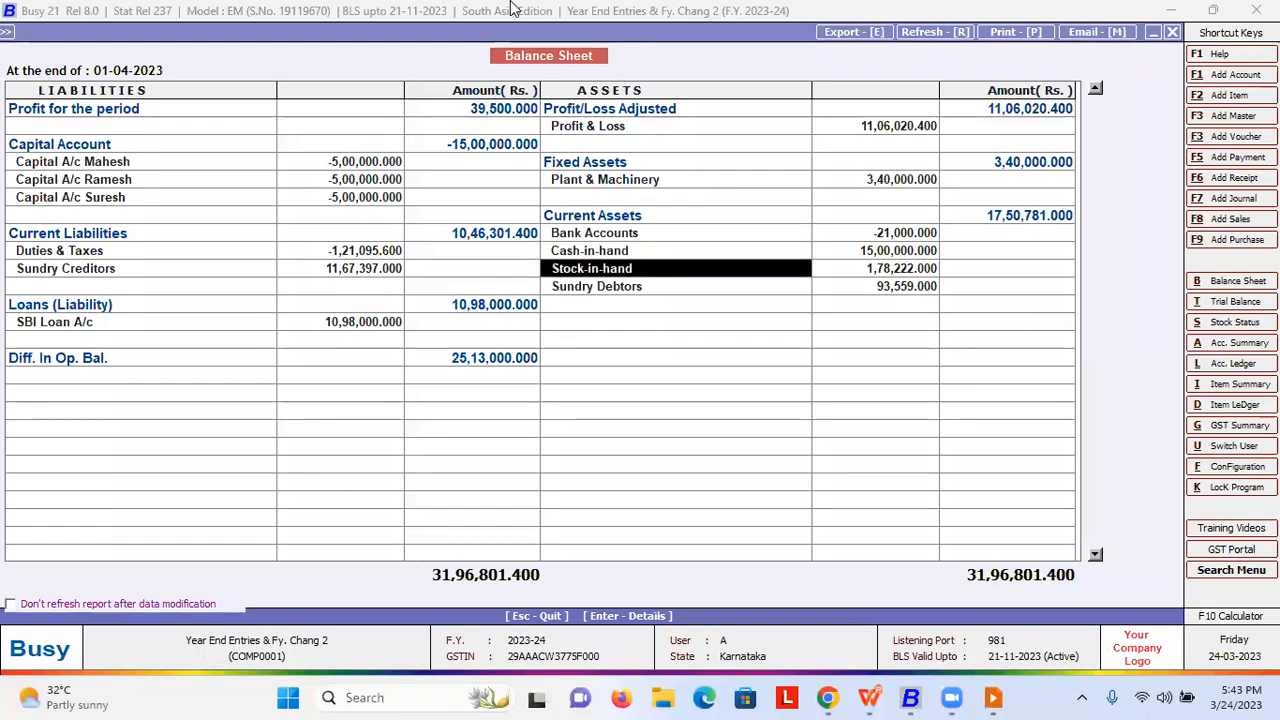
{"action": "key", "text": "Return"}
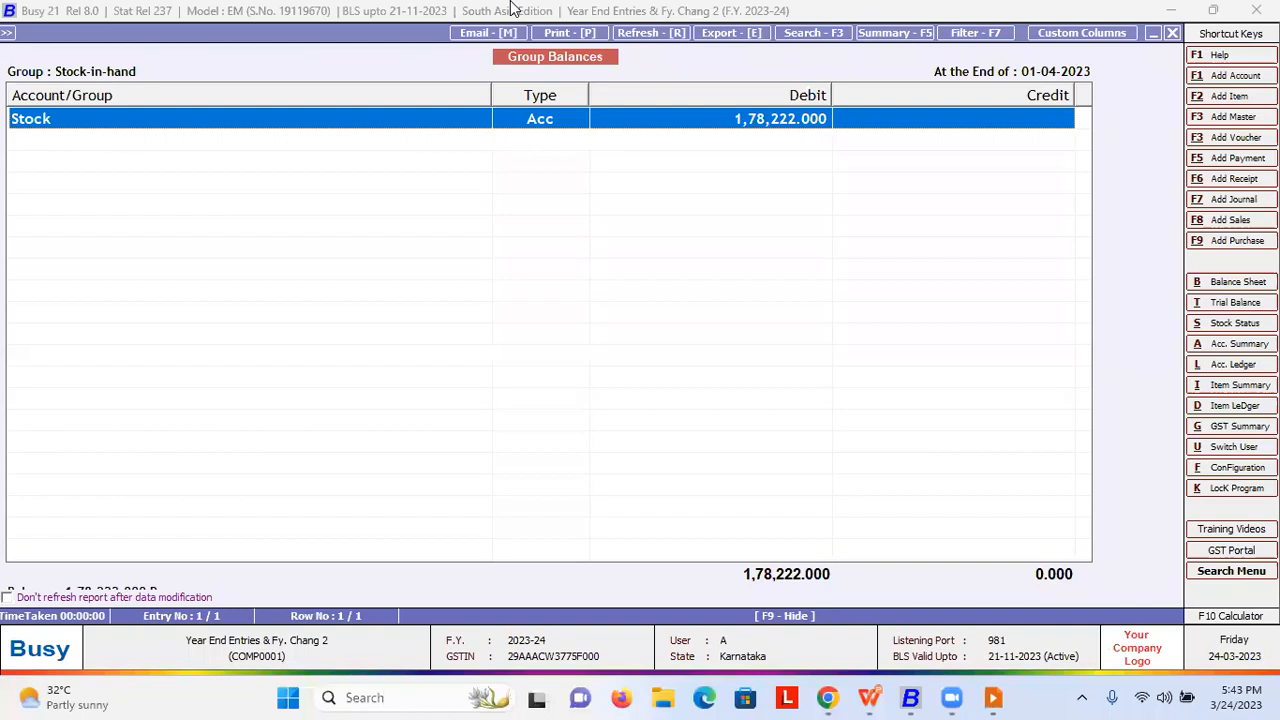
- Review April's closing stock, set its freeze to Y, then close all reports
{"action": "key", "text": "Return"}
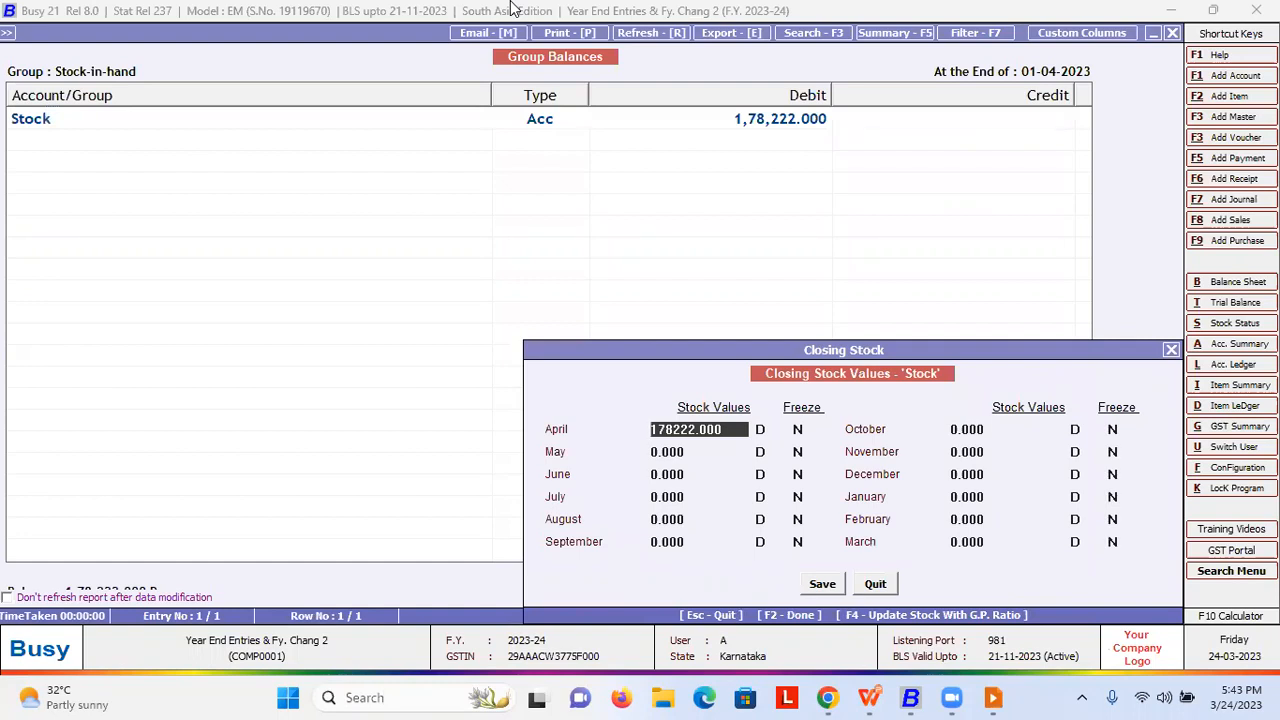
{"action": "key", "text": "Return"}
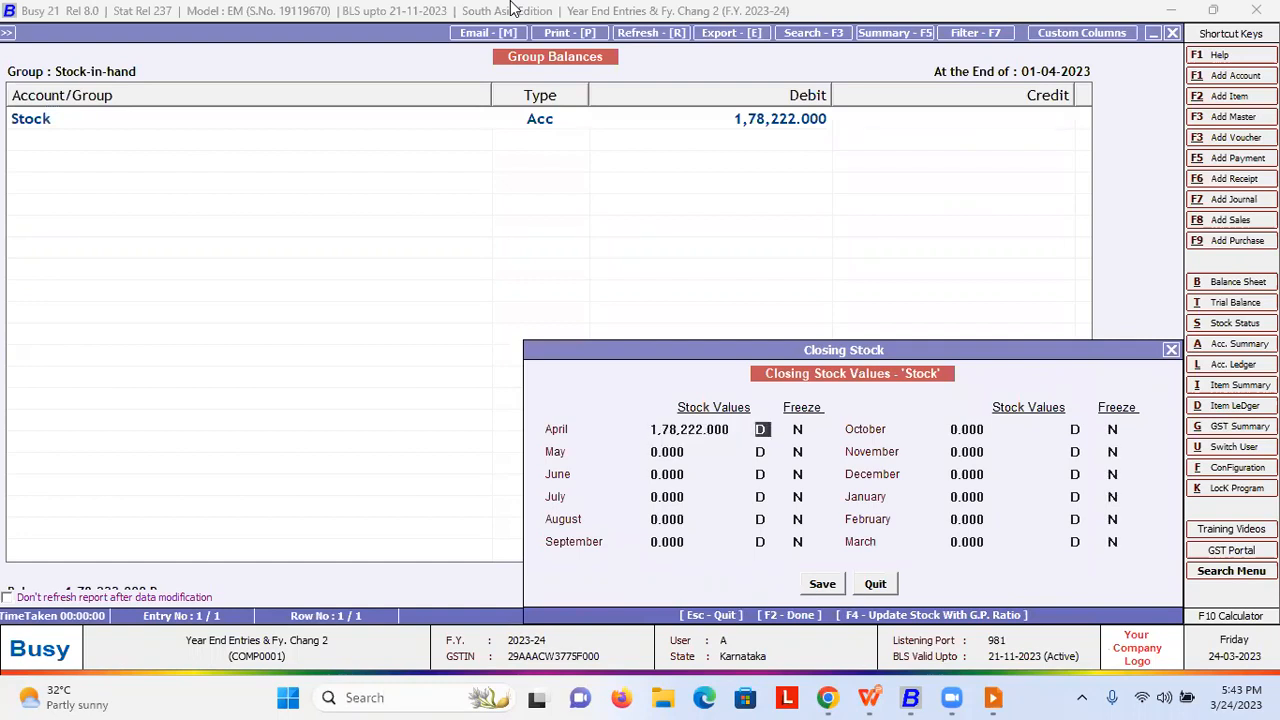
{"action": "key", "text": "Return"}
{"action": "type", "text": "Y"}
{"action": "key", "text": "Escape"}
{"action": "key", "text": "Return"}
{"action": "key", "text": "Escape"}
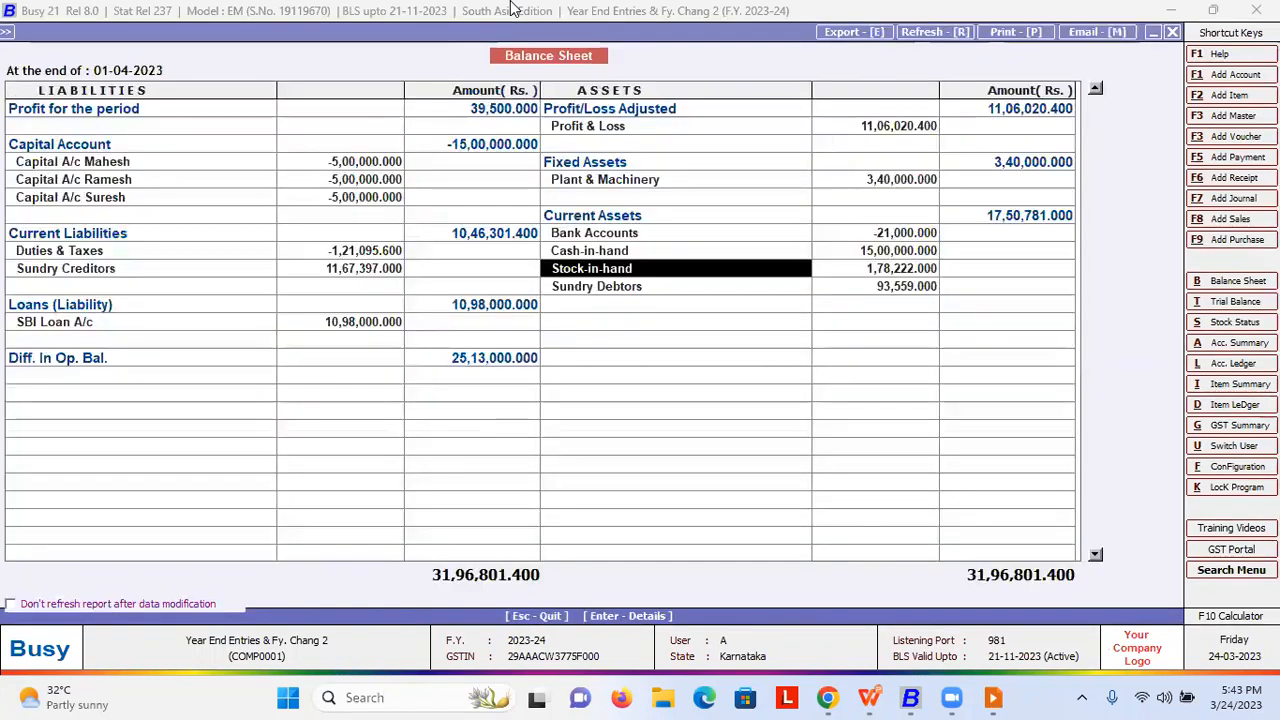
{"action": "key", "text": "Escape"}
{"action": "key", "text": "Escape"}
{"action": "key", "text": "Escape"}
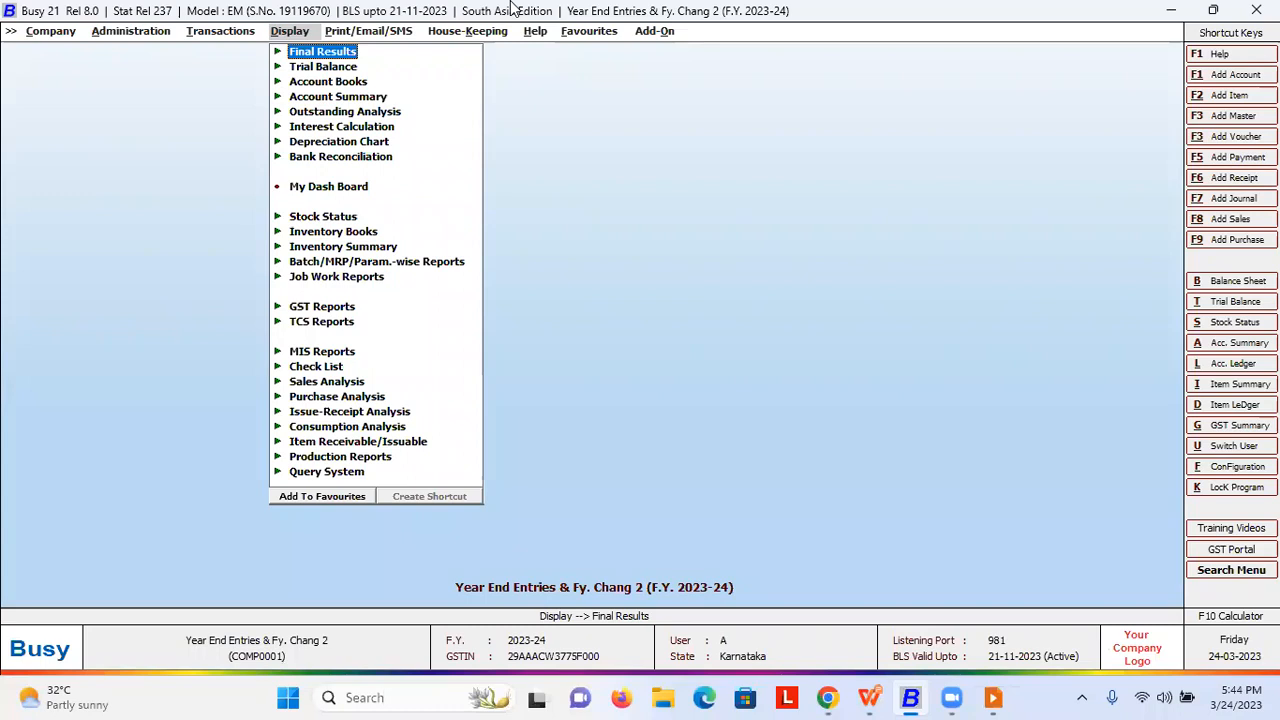
- Switch the company back to financial year 2022-23
{"action": "key", "text": "Left"}
{"action": "key", "text": "Page_Up"}
{"action": "key", "text": "Return"}
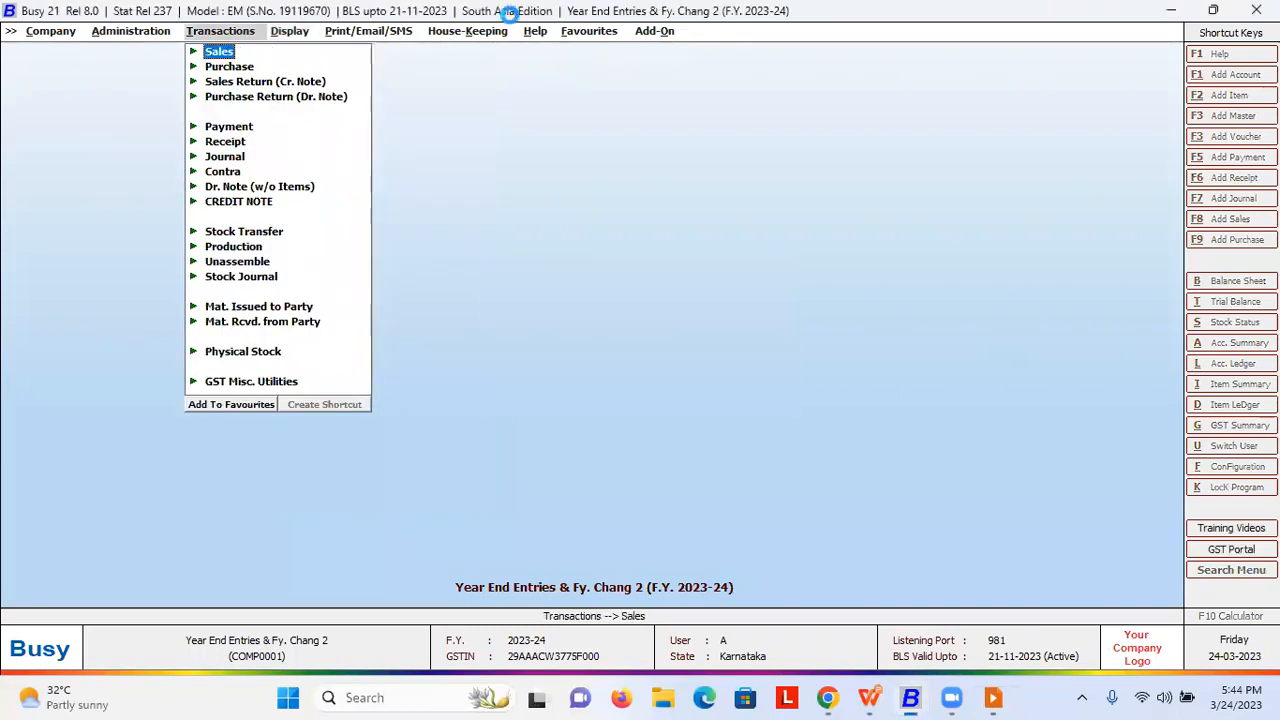
{"action": "key", "text": "Return"}
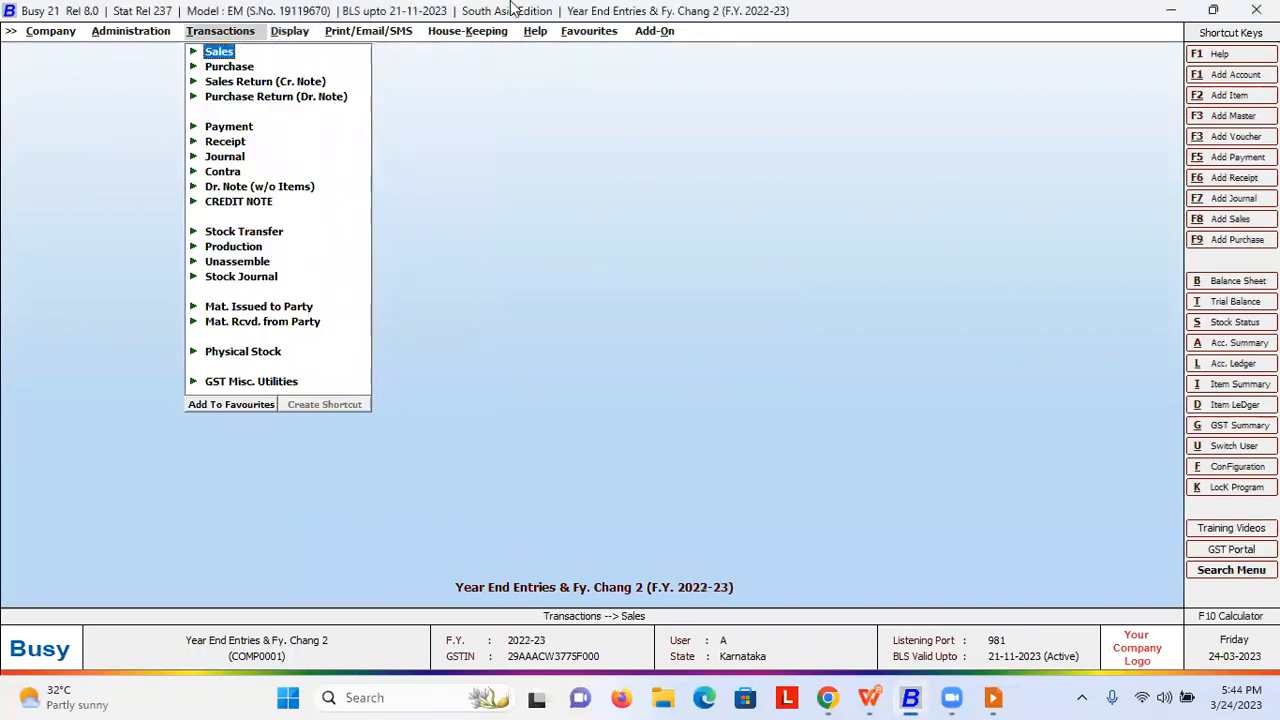
- Open Masters > Account > Modify for the Advocate account
{"action": "key", "text": "Left"}
{"action": "key", "text": "Return"}
{"action": "key", "text": "Return"}
{"action": "key", "text": "Down"}
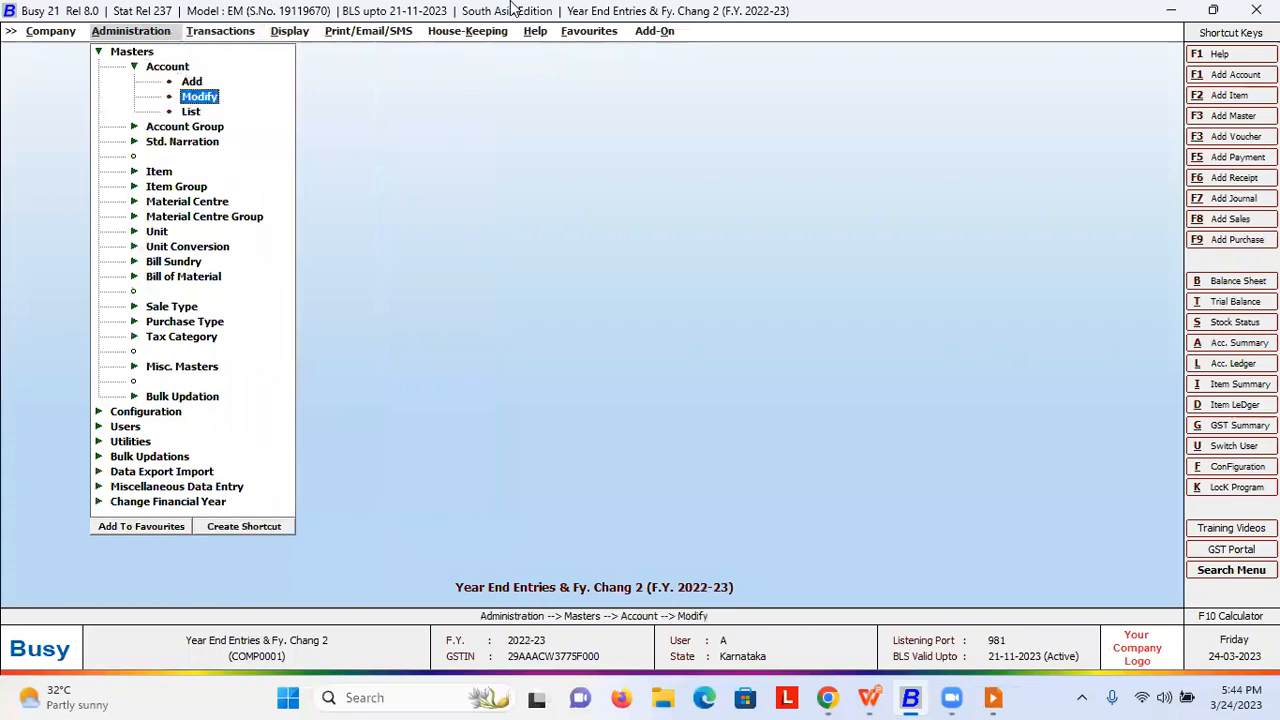
{"action": "key", "text": "Return"}
{"action": "key", "text": "Down"}
{"action": "key", "text": "Down"}
{"action": "key", "text": "Down"}
{"action": "key", "text": "Down"}
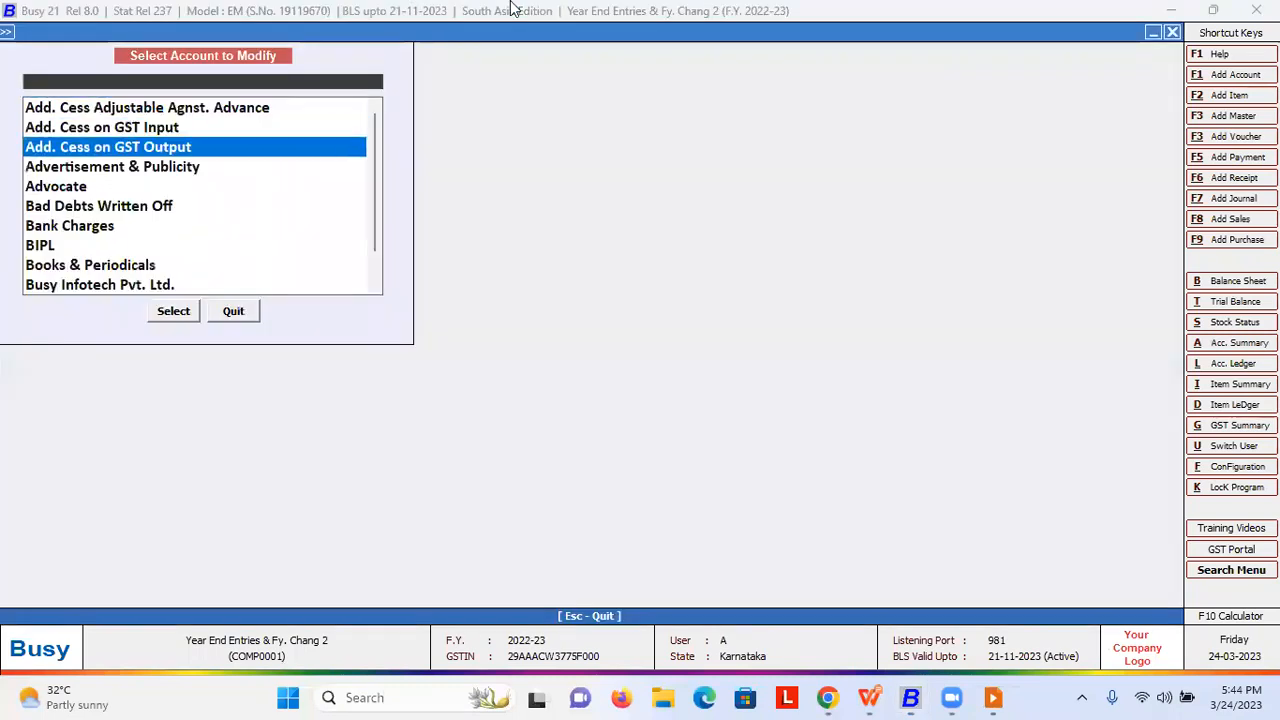
{"action": "key", "text": "Return"}
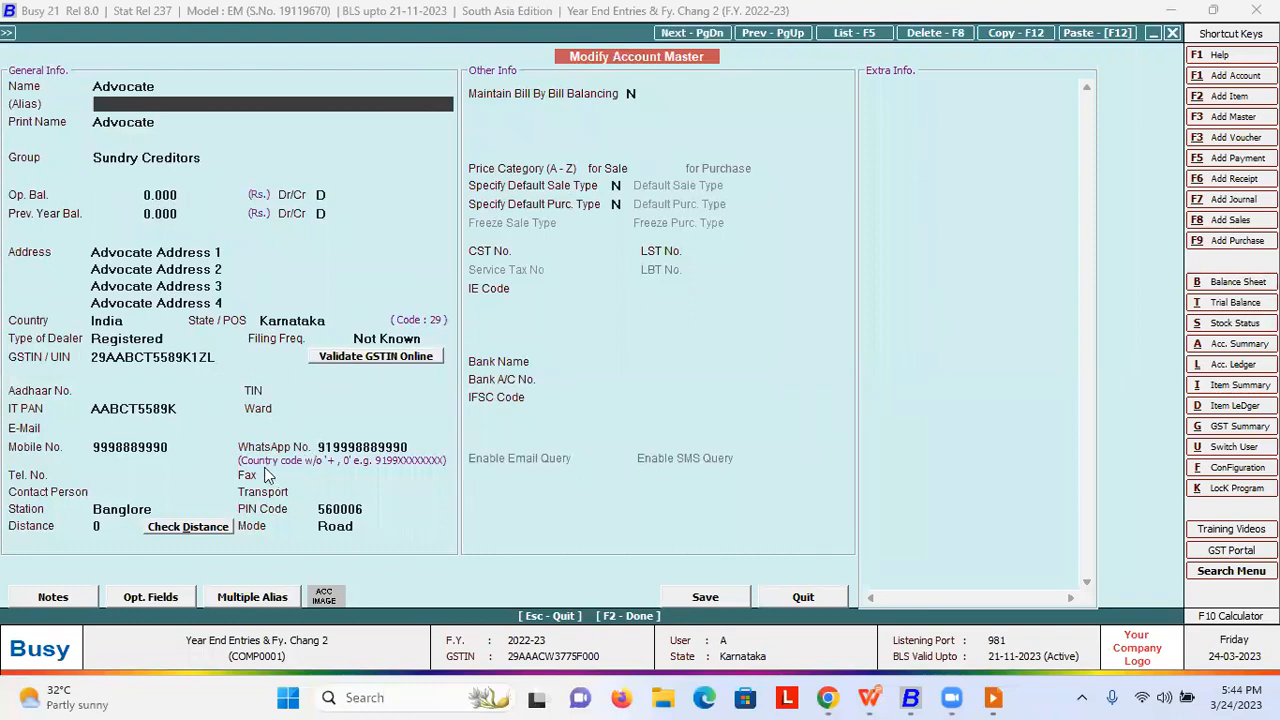
- Replace the Advocate's mobile number, enter its e-mail address, and save the account
{"action": "left_click", "coordinate": [183, 448]}
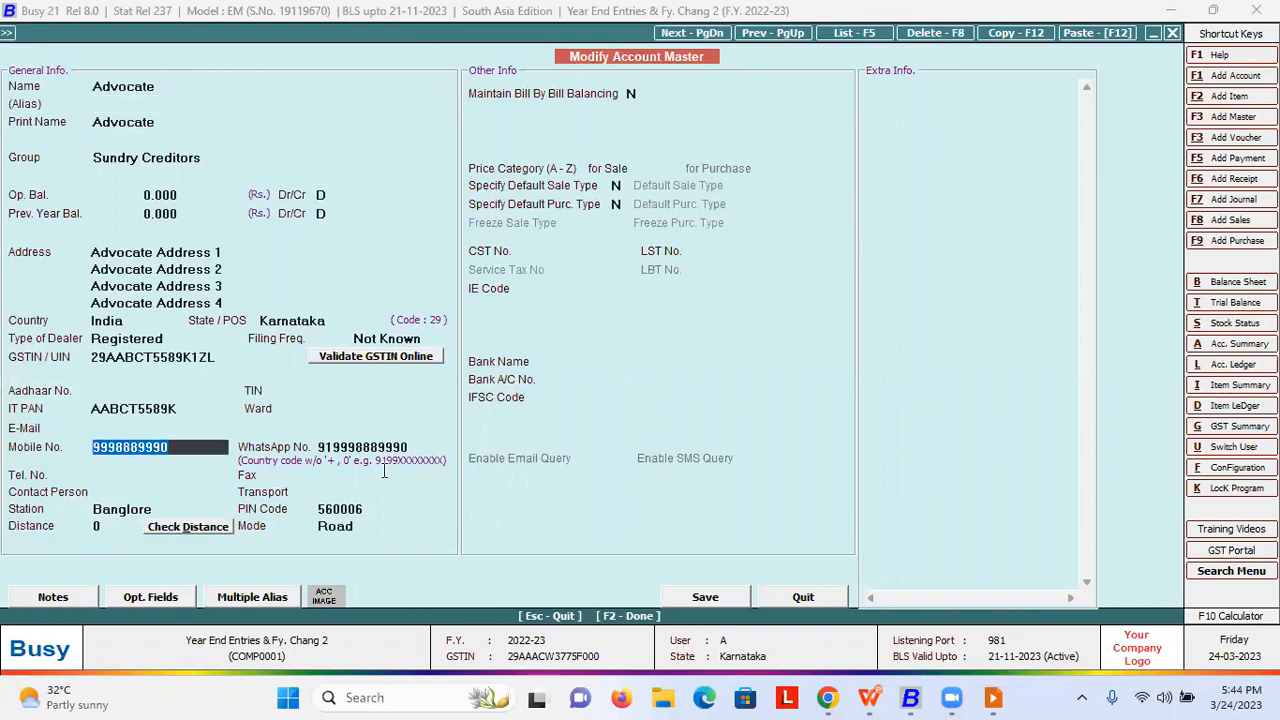
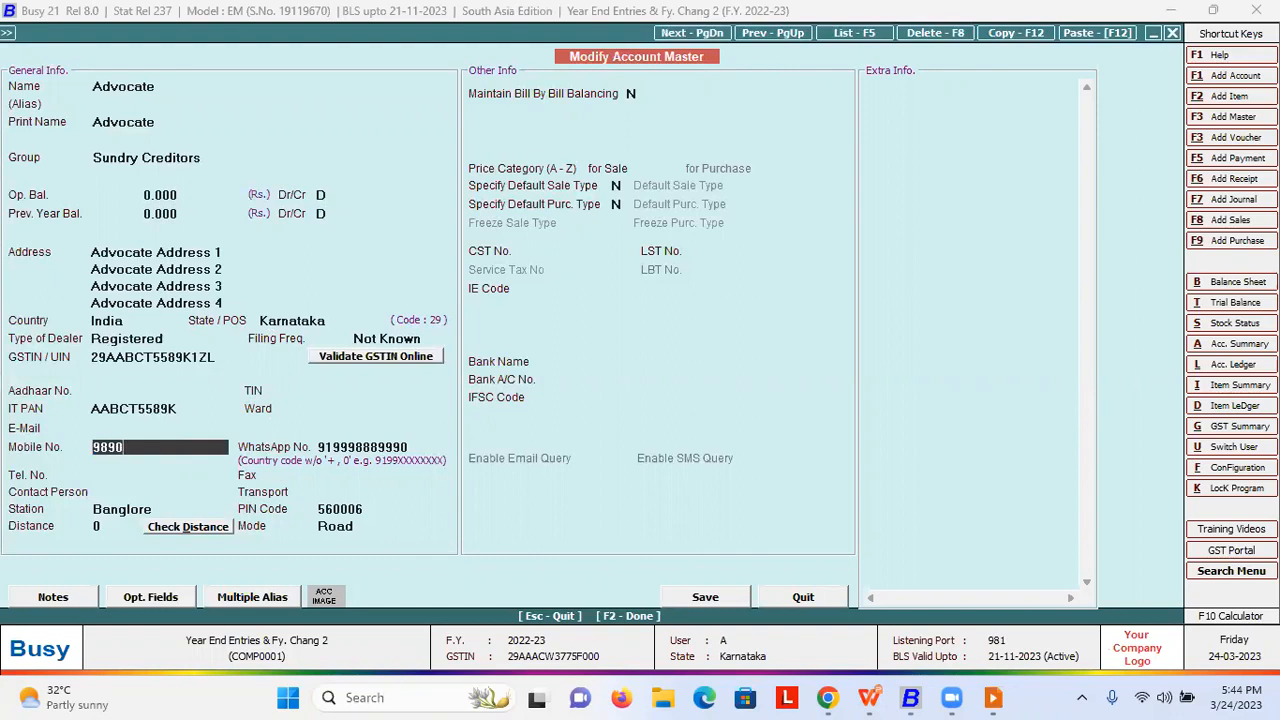
{"action": "left_click", "coordinate": [185, 428]}
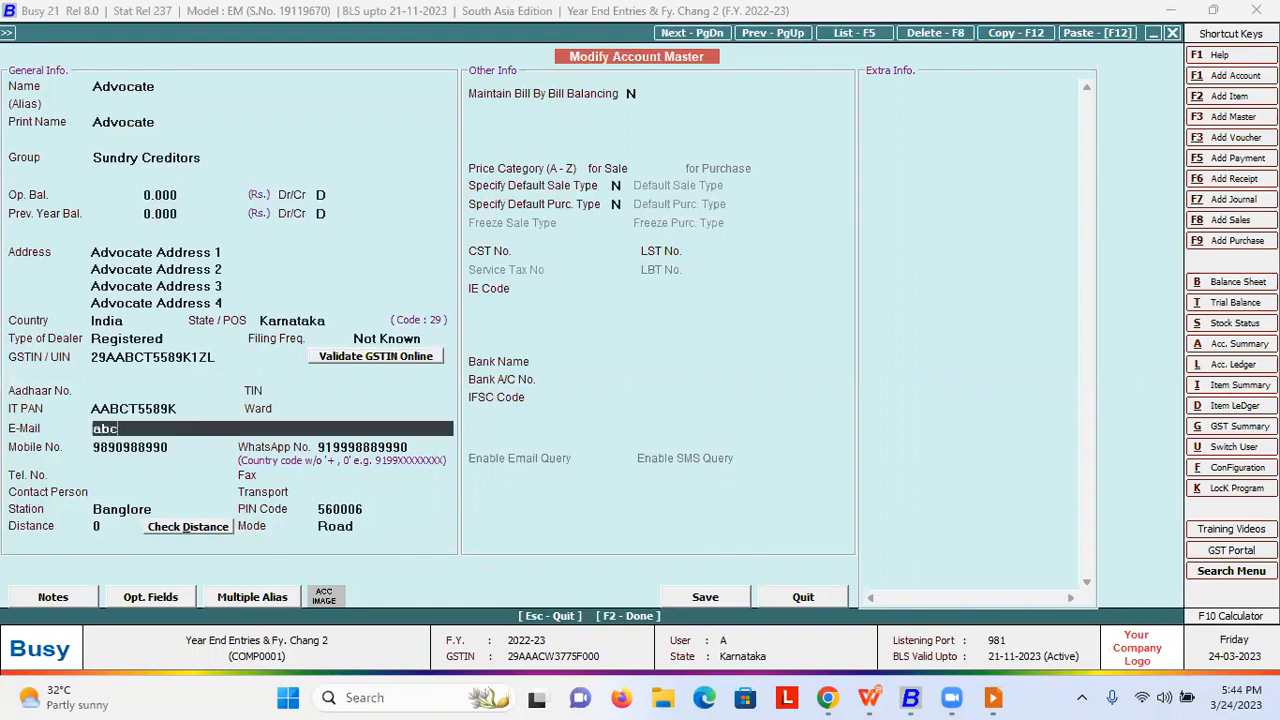
{"action": "key", "text": "Return"}
{"action": "key", "text": "F2"}
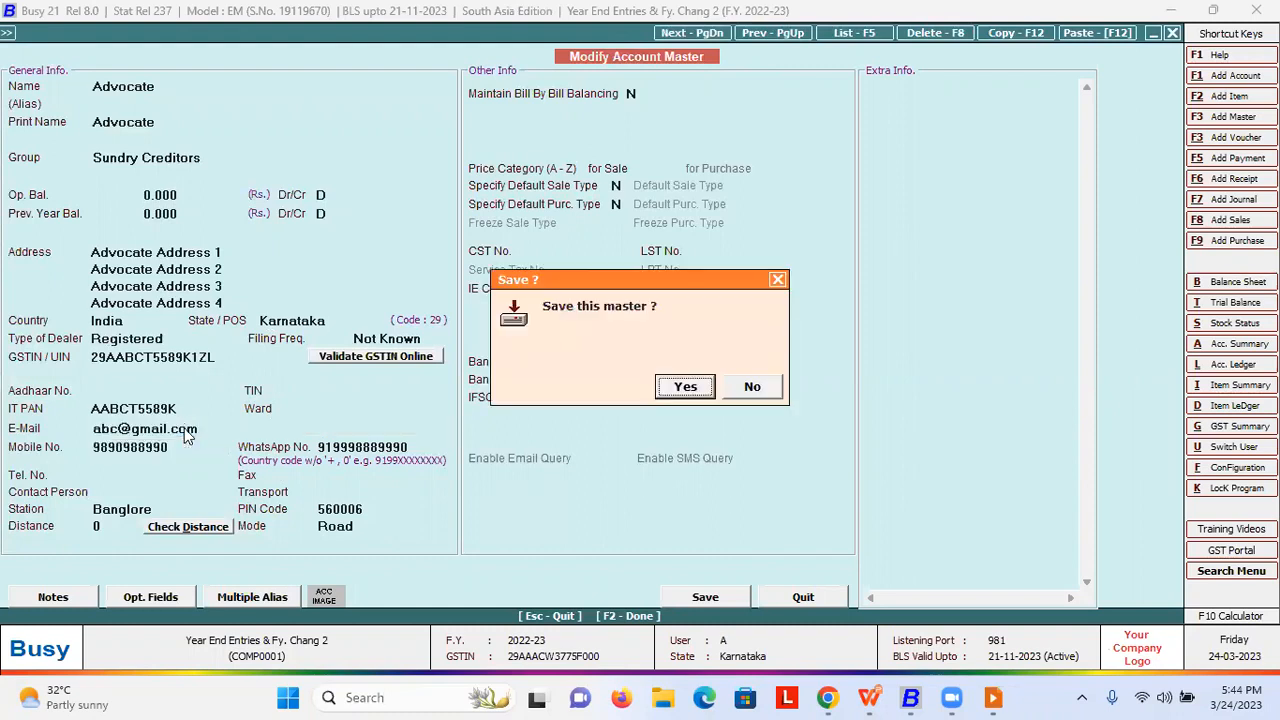
{"action": "key", "text": "Return"}
{"action": "key", "text": "Escape"}
{"action": "key", "text": "Escape"}
{"action": "key", "text": "Escape"}
{"action": "key", "text": "Down"}
{"action": "key", "text": "Down"}
{"action": "key", "text": "Down"}
{"action": "key", "text": "Down"}
{"action": "key", "text": "Down"}
{"action": "key", "text": "Down"}
{"action": "key", "text": "Down"}
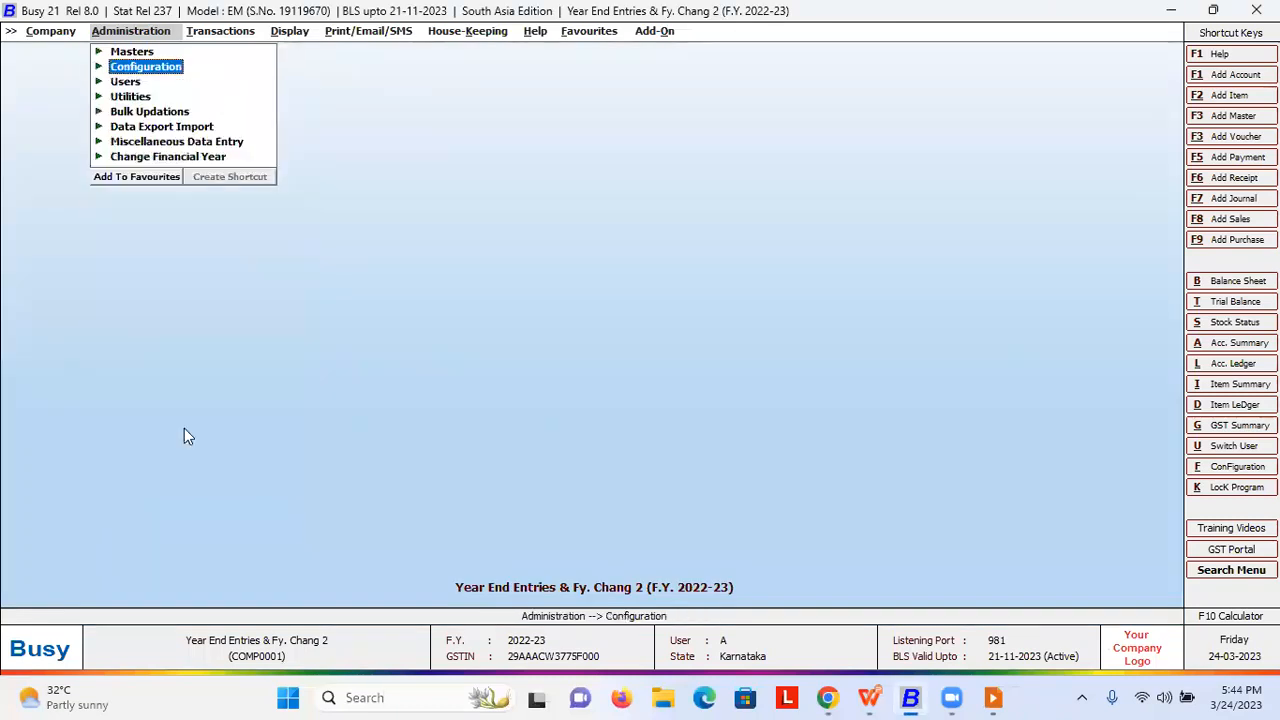
- Choose F.Y. from 01-04-2023, carry balances forward, and select New & Changed Masters
{"action": "key", "text": "Return"}
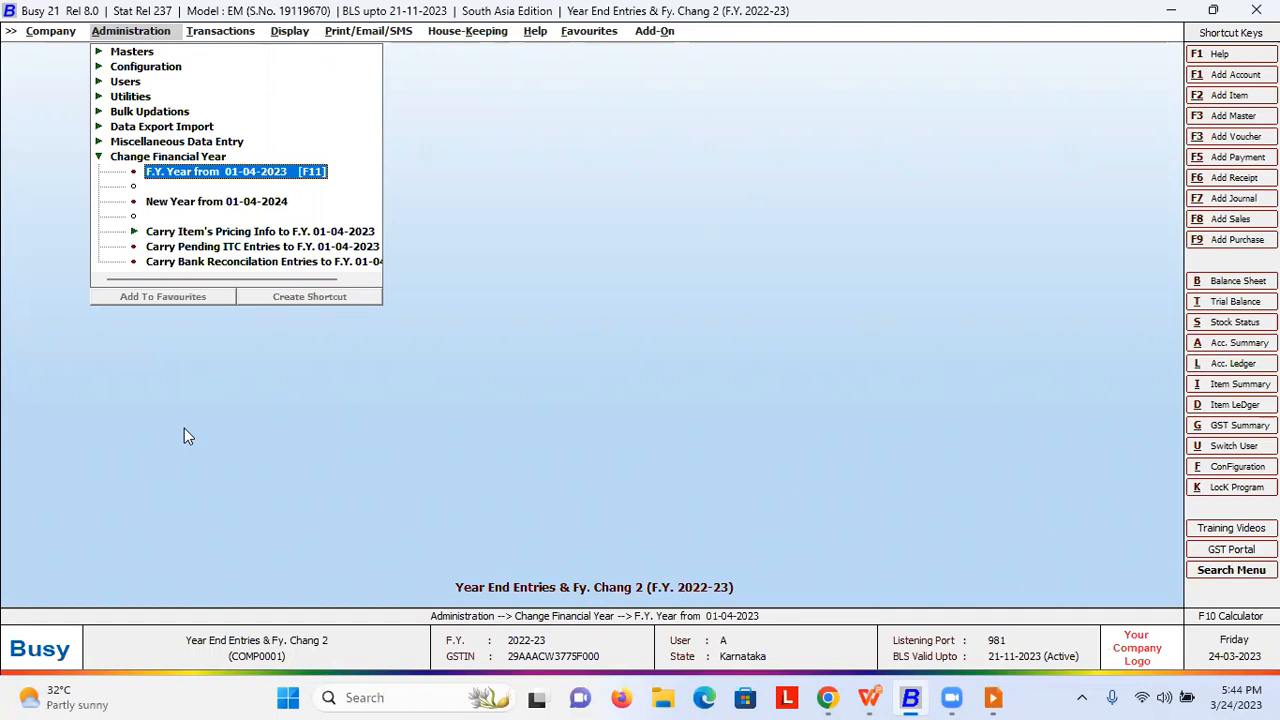
{"action": "key", "text": "Return"}
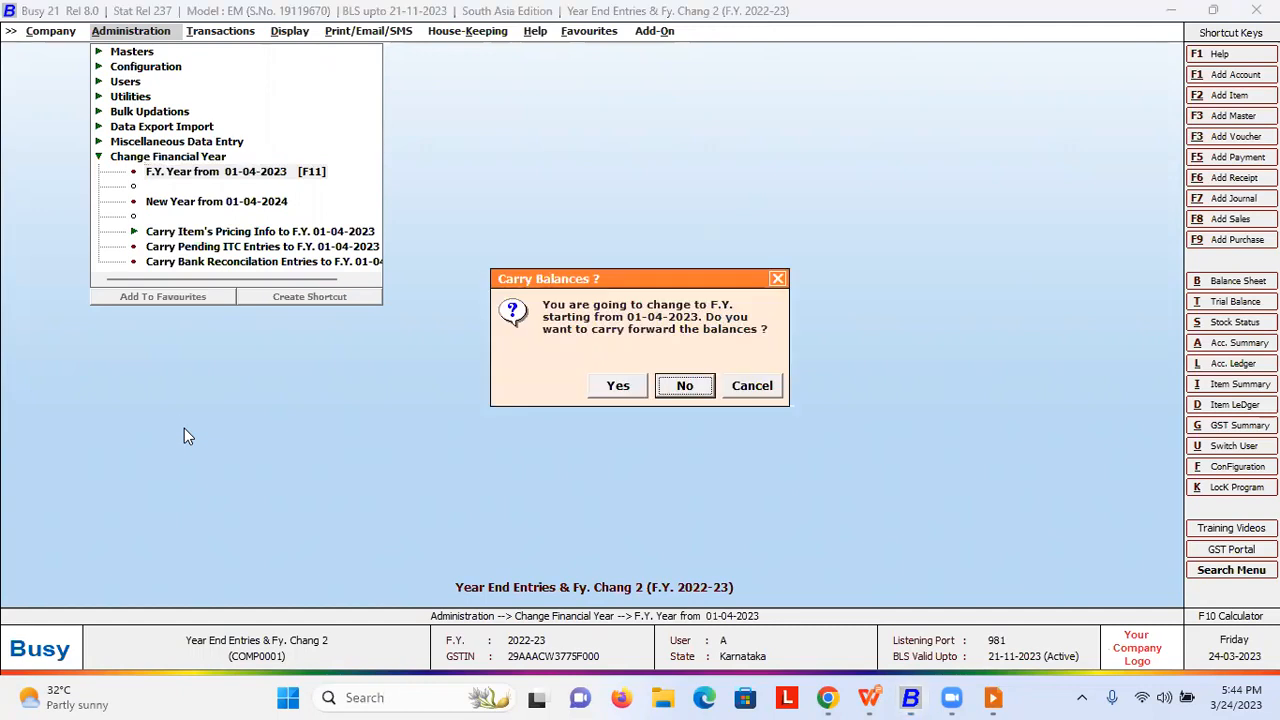
{"action": "key", "text": "Left"}
{"action": "key", "text": "Return"}
{"action": "key", "text": "Left"}
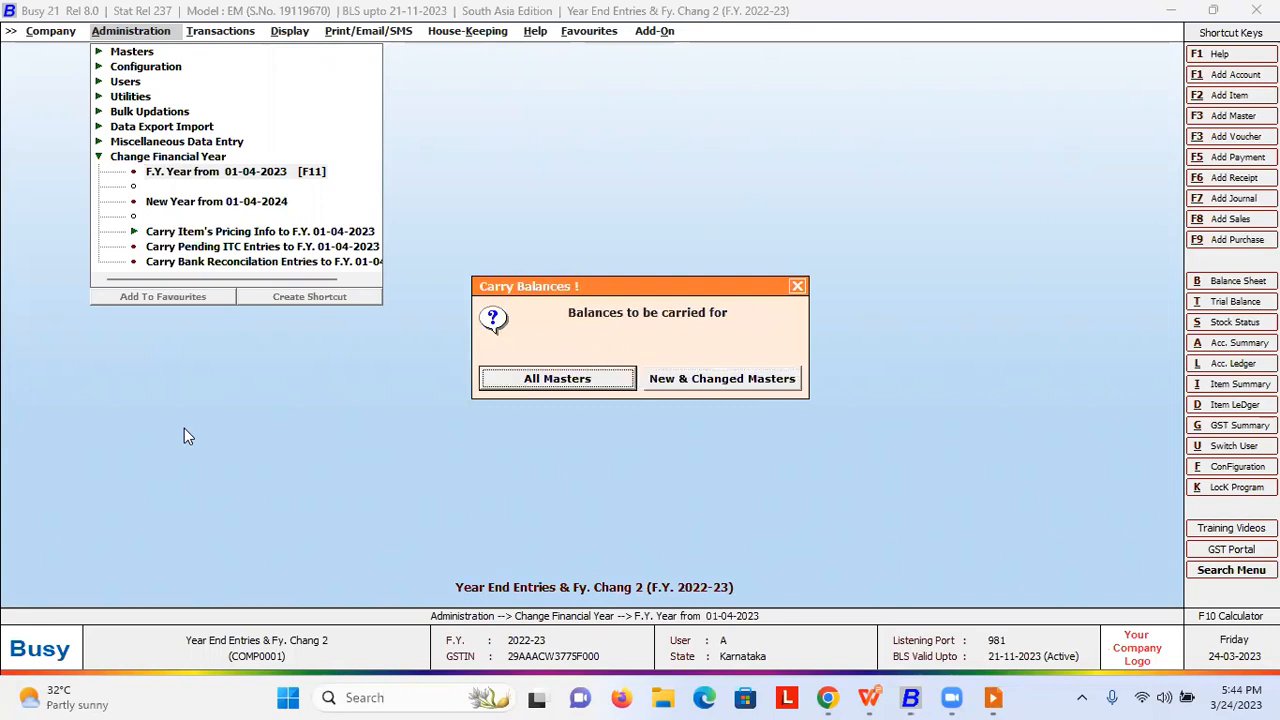
{"action": "key", "text": "Right"}
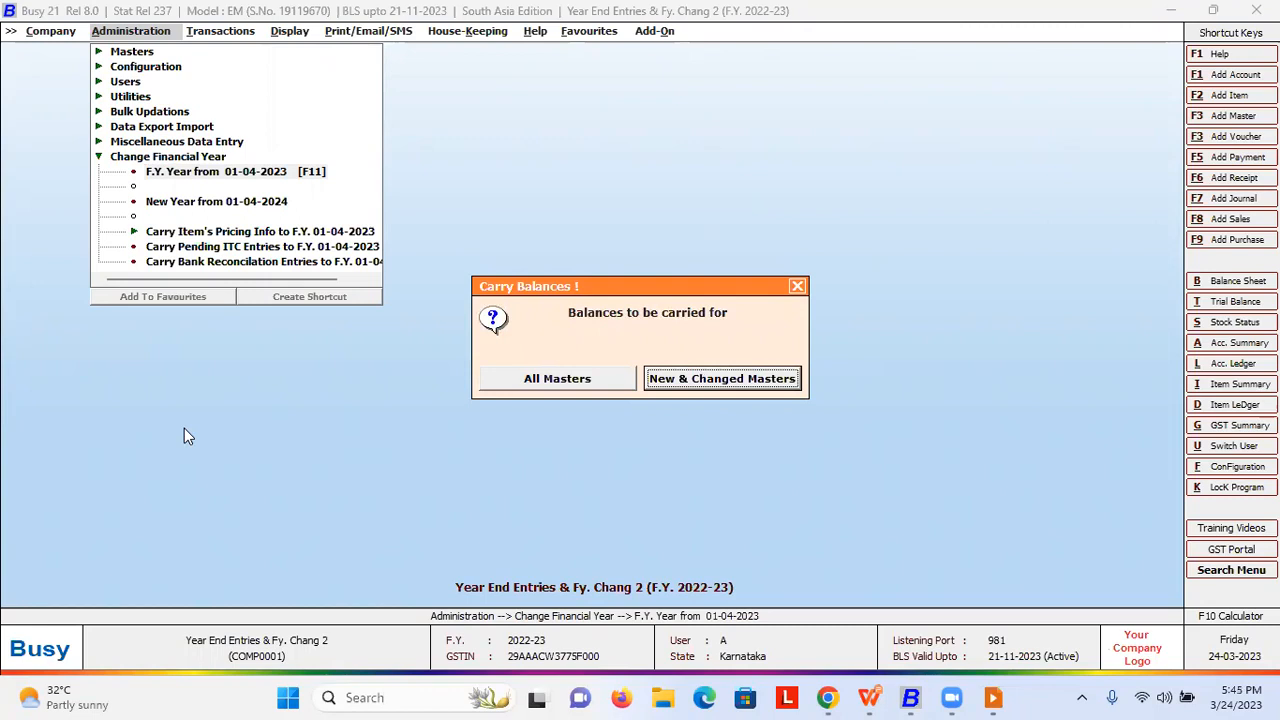
{"action": "key", "text": "Left"}
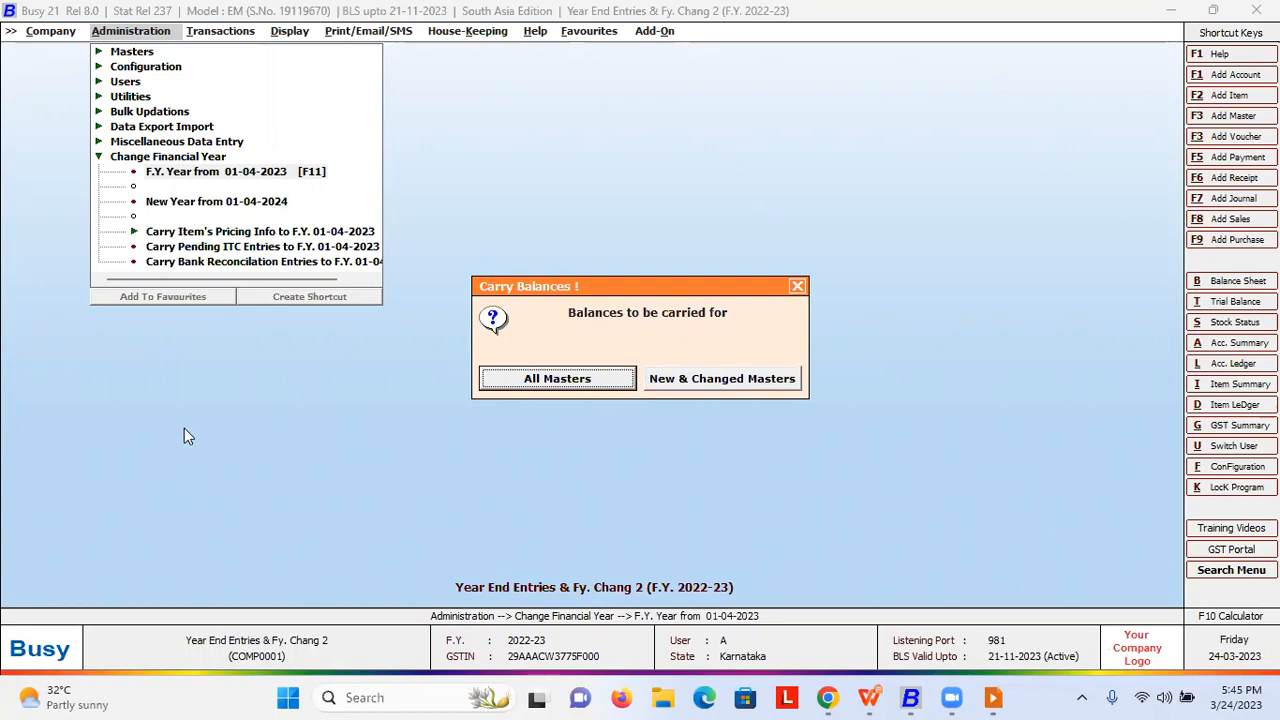
{"action": "key", "text": "Right"}
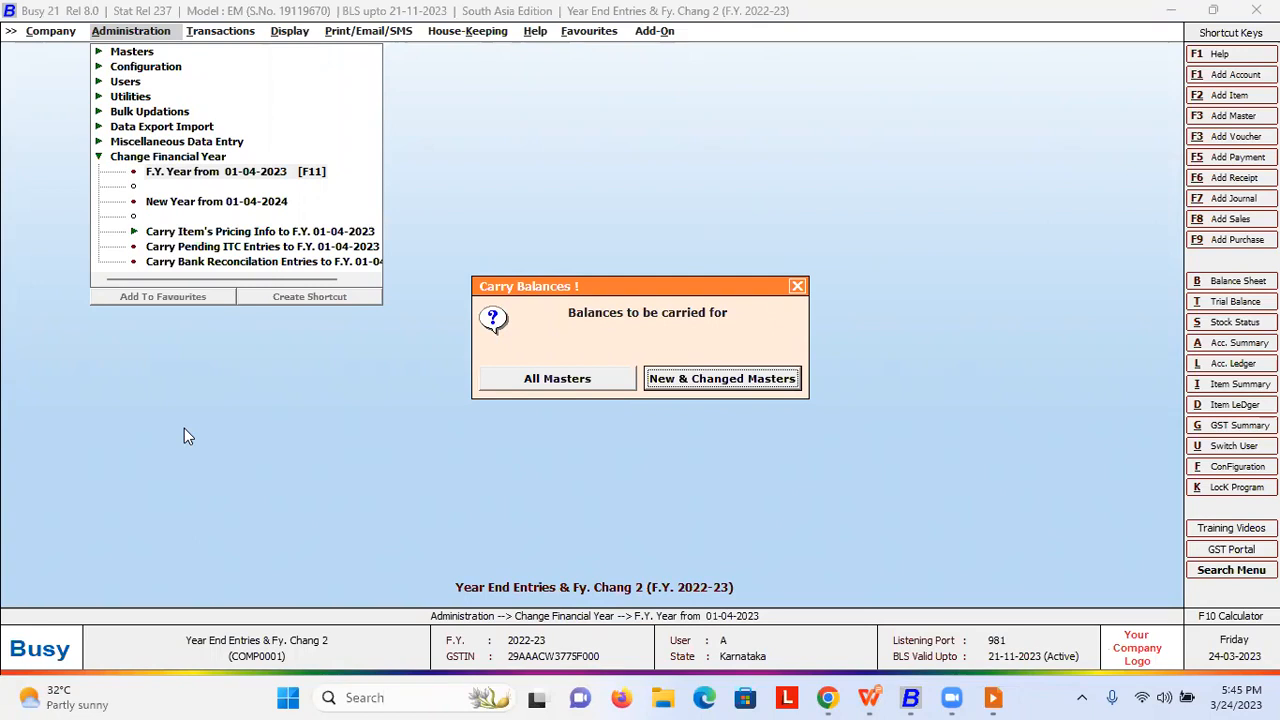
{"action": "key", "text": "Return"}
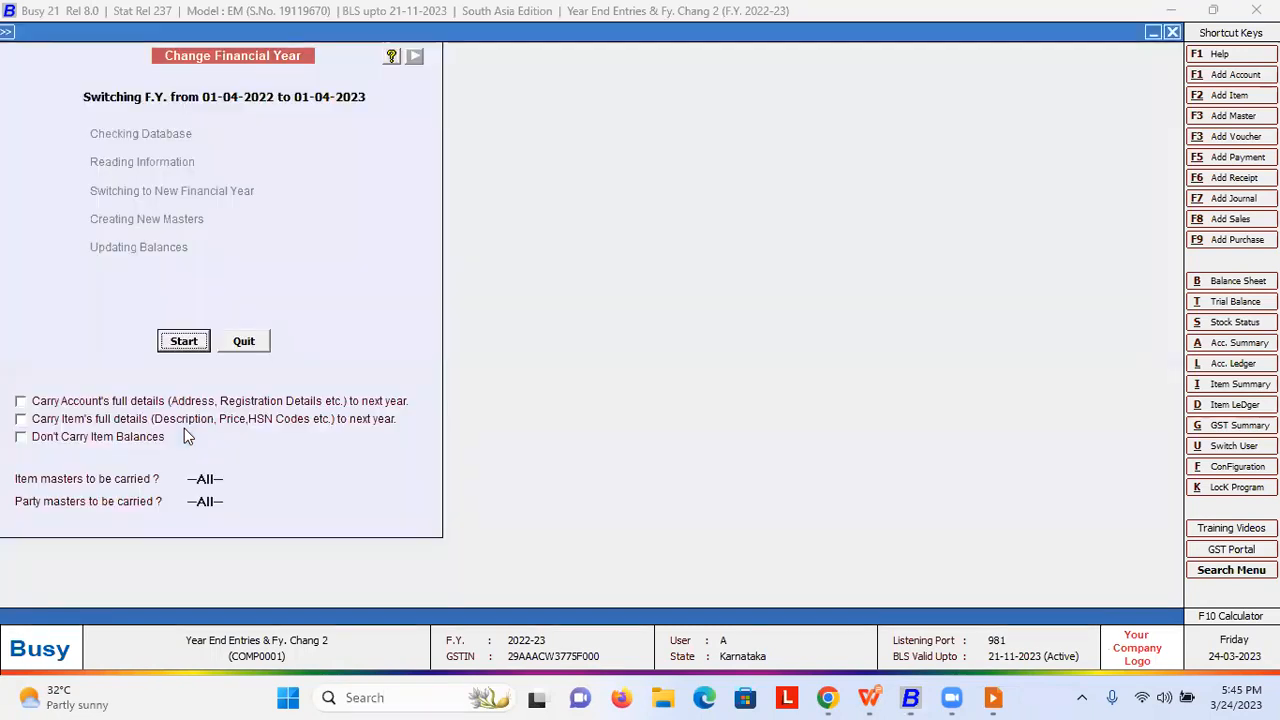
- Tick both Carry Account's and Carry Item's full details options
{"action": "left_click", "coordinate": [22, 402]}
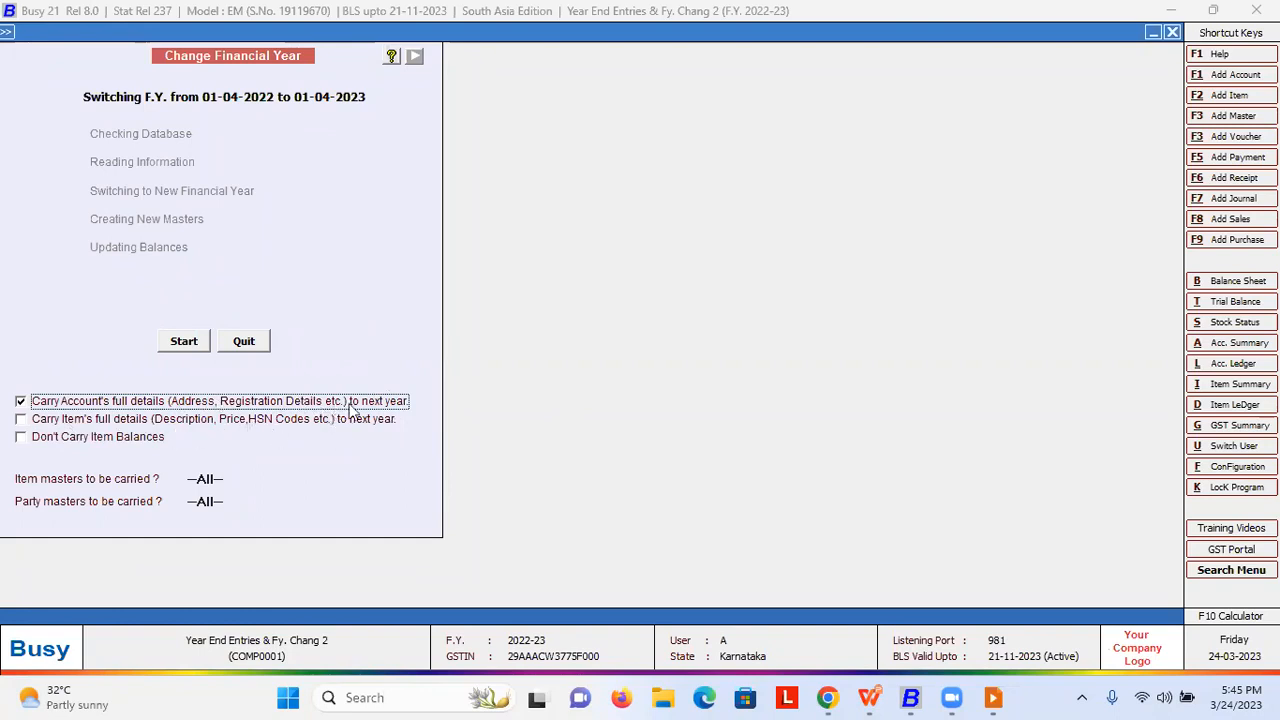
{"action": "left_click", "coordinate": [80, 402]}
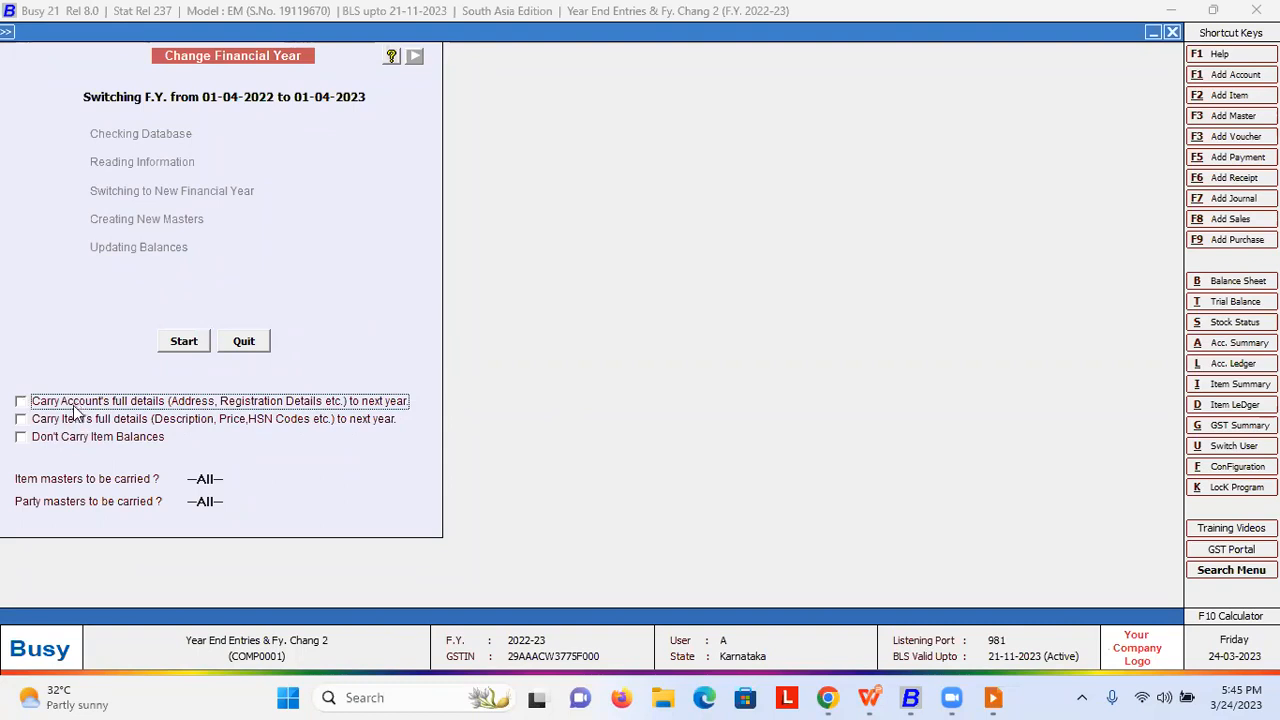
{"action": "left_click", "coordinate": [21, 402]}
{"action": "left_click", "coordinate": [24, 420]}
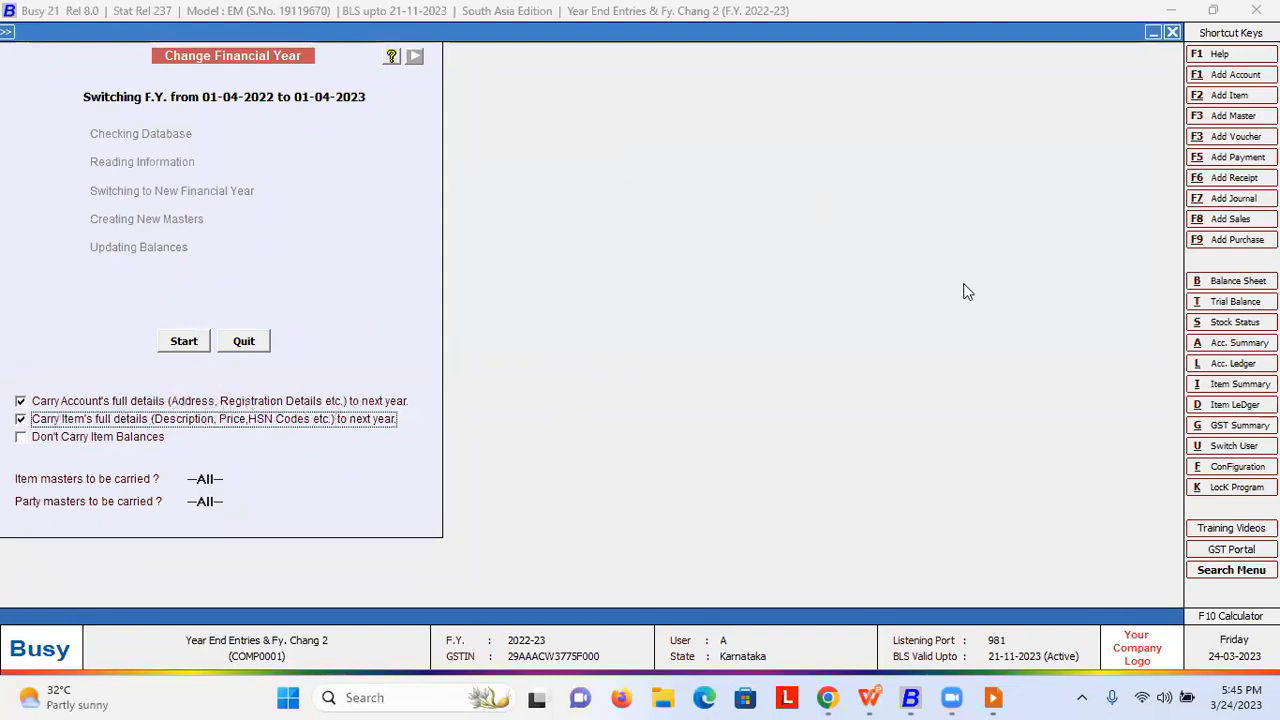
- Start the year switch, accept the warning, and acknowledge the success message
{"action": "left_click", "coordinate": [186, 347]}
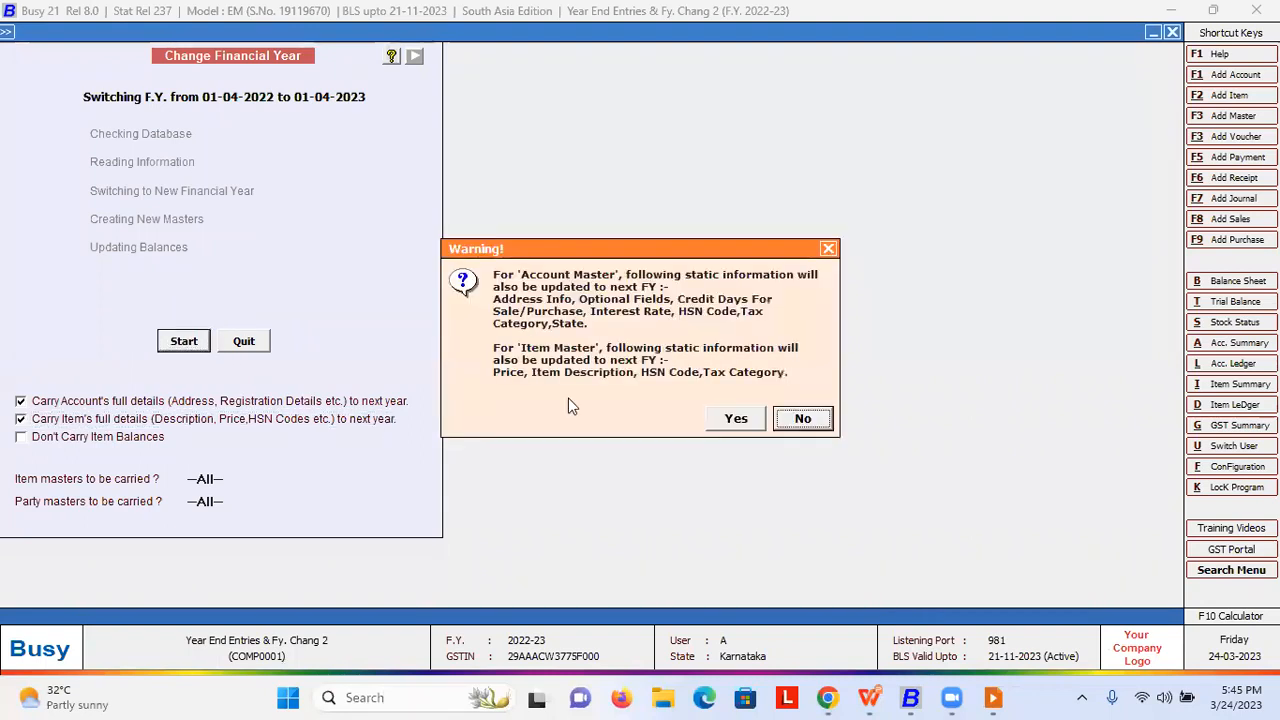
{"action": "left_click", "coordinate": [735, 417]}
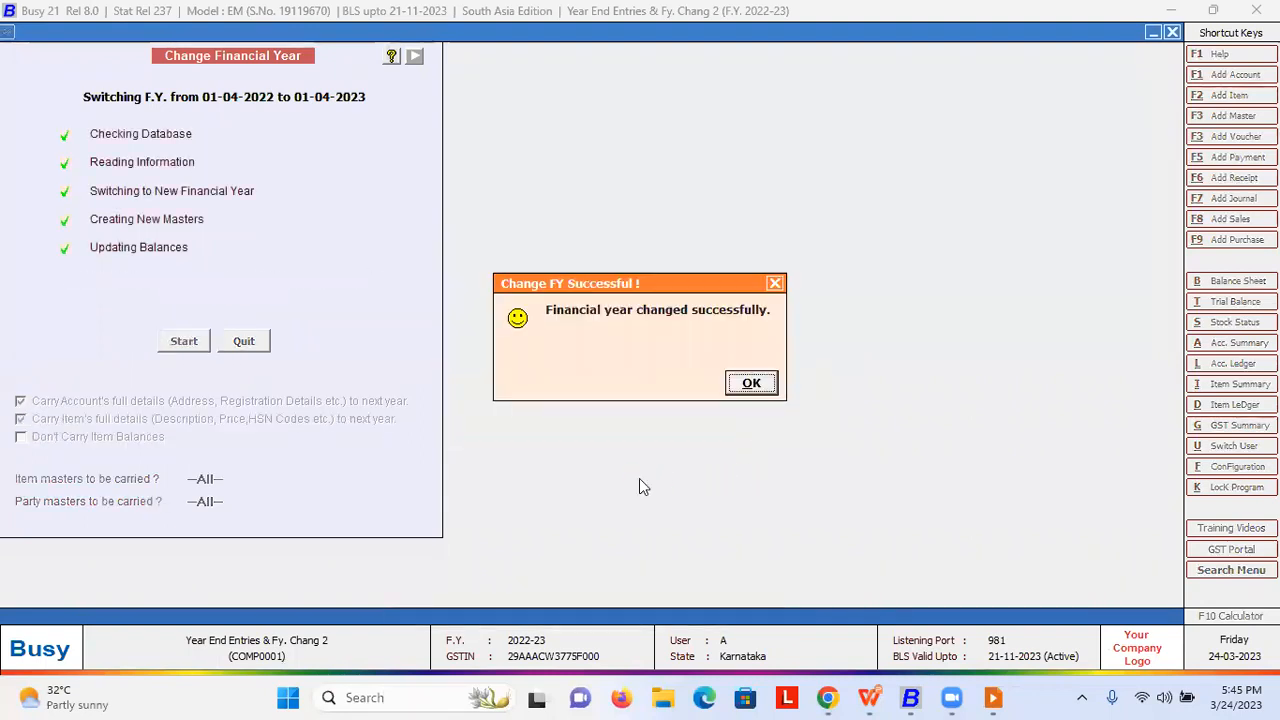
{"action": "left_click", "coordinate": [750, 383]}
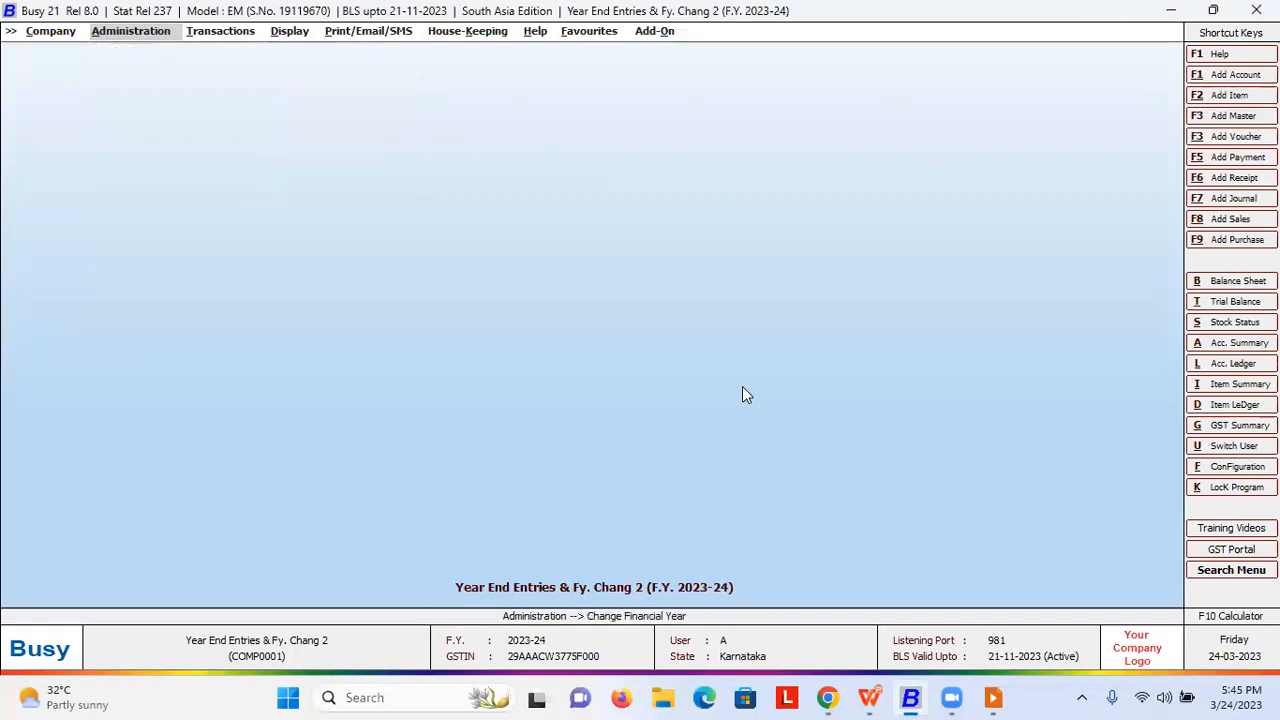
- Decline switching back to F.Y. 2022-23 and stay in F.Y. 2023-24
{"action": "left_click", "coordinate": [742, 386]}
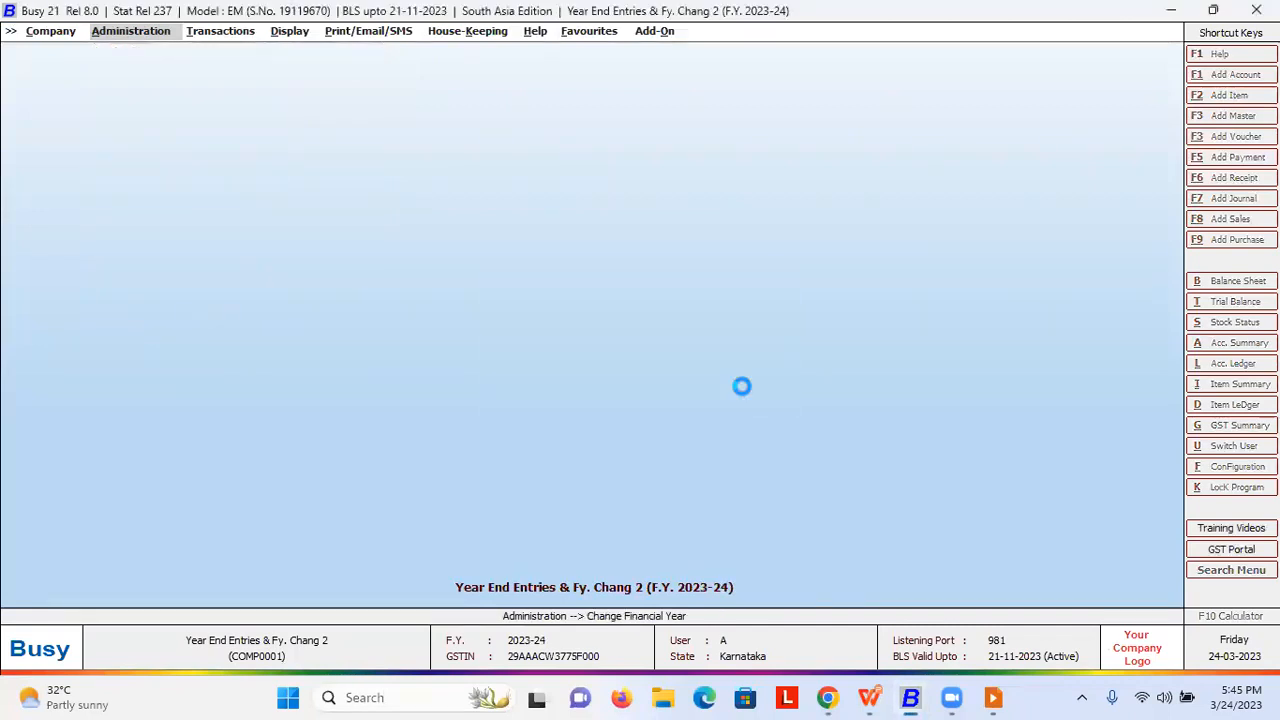
{"action": "left_click", "coordinate": [742, 386]}
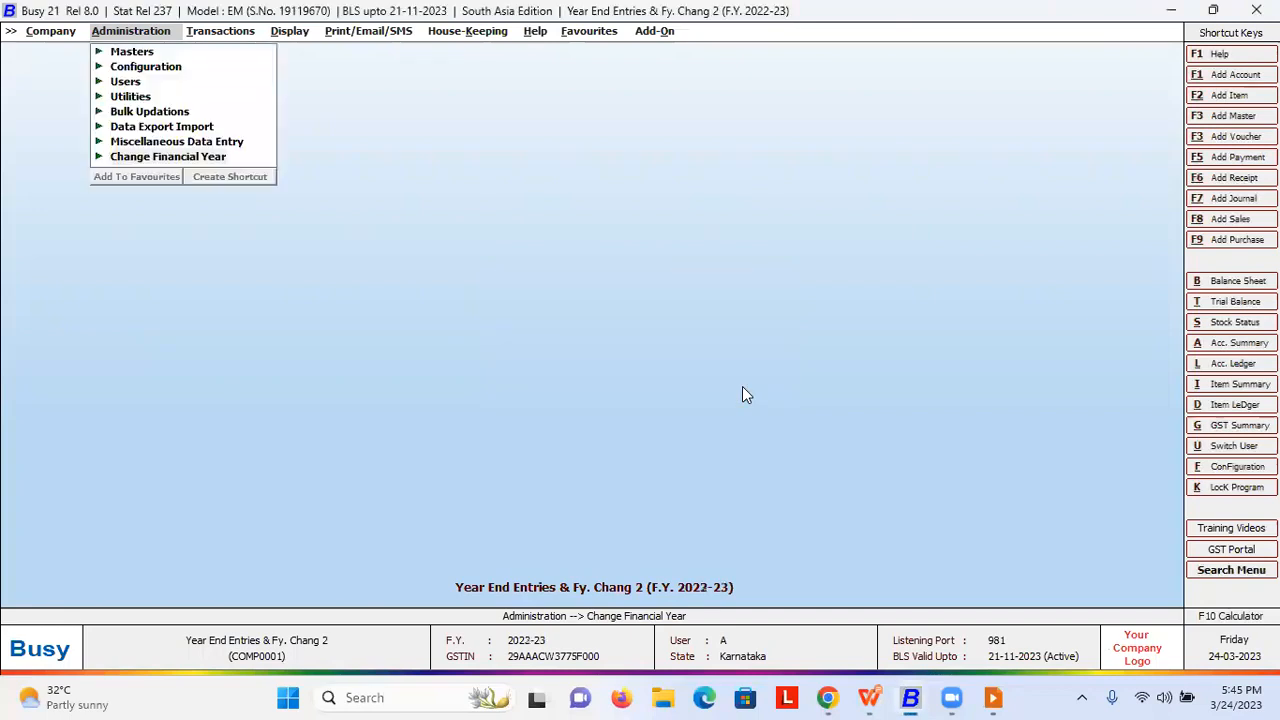
{"action": "left_click", "coordinate": [742, 386]}
{"action": "key", "text": "Right"}
- Open the Advocate account master for modification and check its carried-over e-mail and mobile number
{"action": "left_click", "coordinate": [126, 53]}
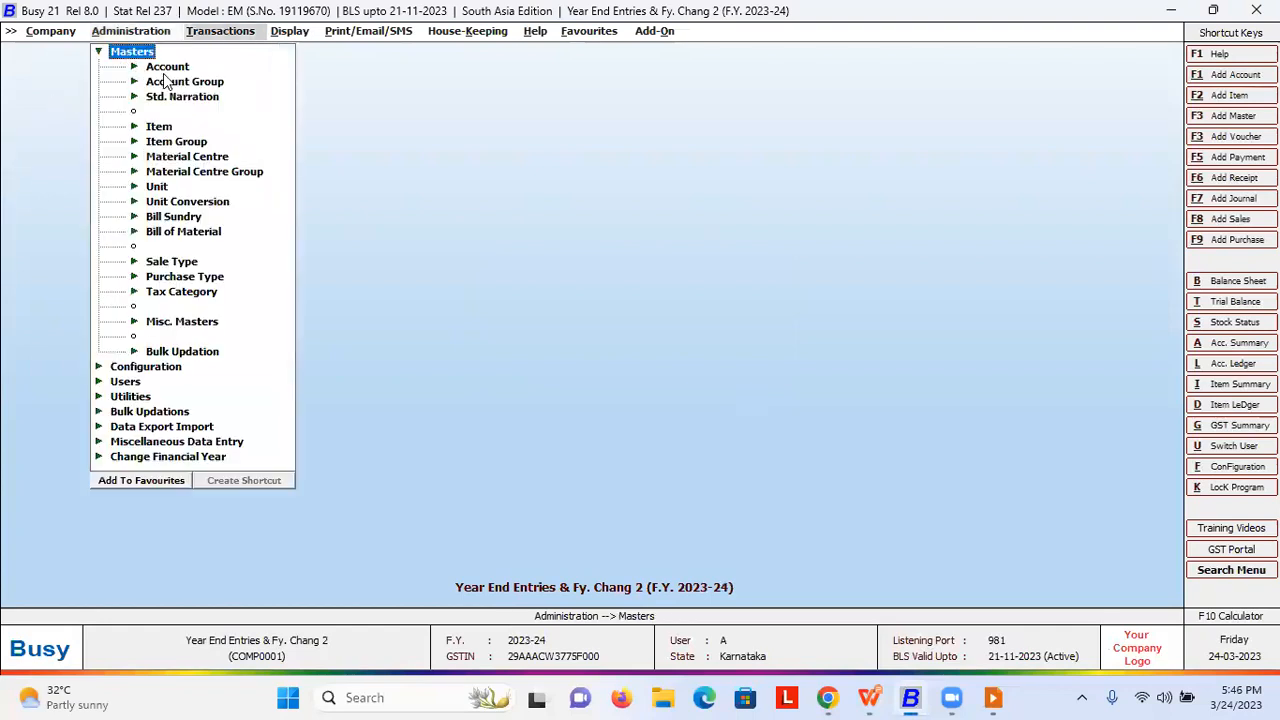
{"action": "left_click", "coordinate": [167, 67]}
{"action": "left_click", "coordinate": [190, 98]}
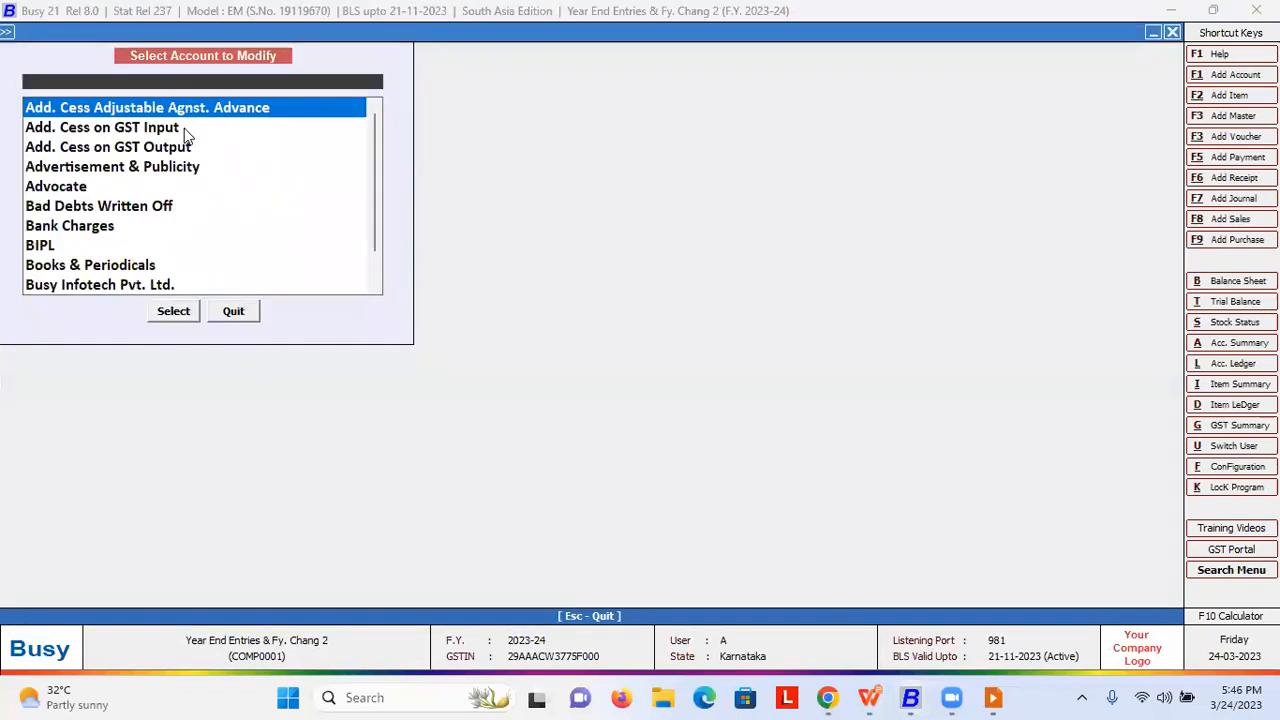
{"action": "key", "text": "Down"}
{"action": "key", "text": "Down"}
{"action": "key", "text": "Down"}
{"action": "key", "text": "Down"}
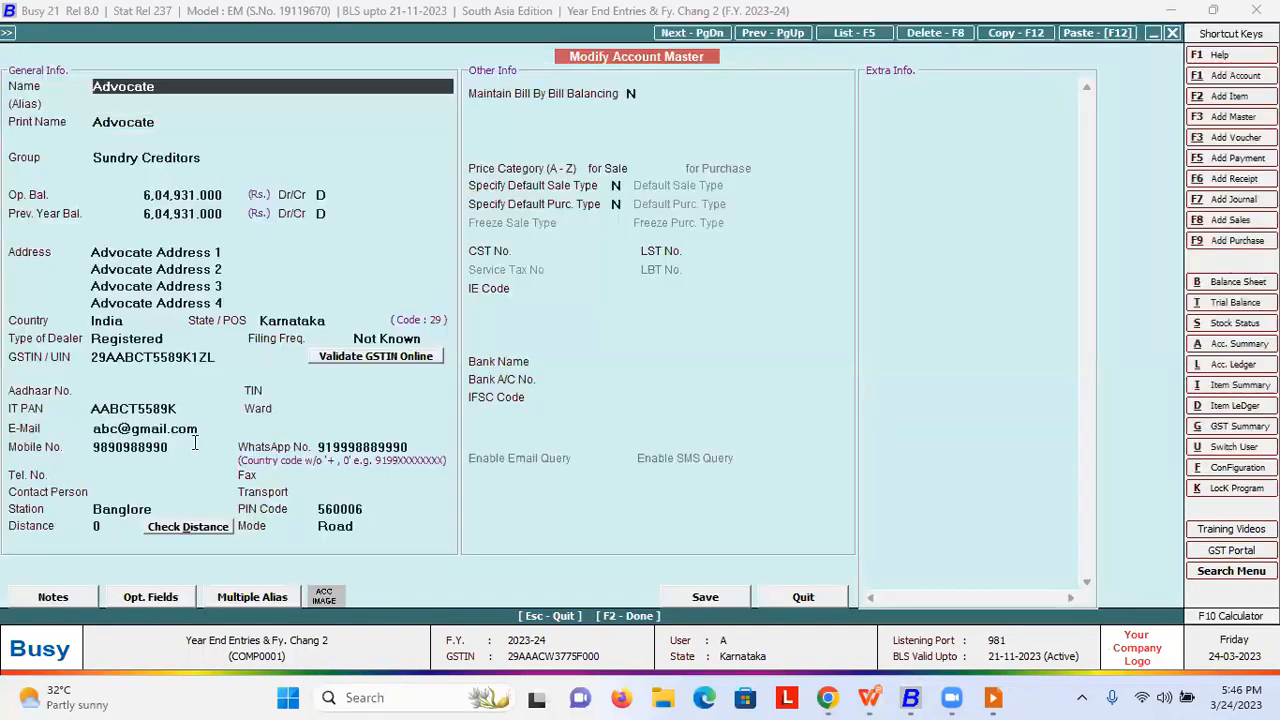
{"action": "left_click", "coordinate": [202, 429]}
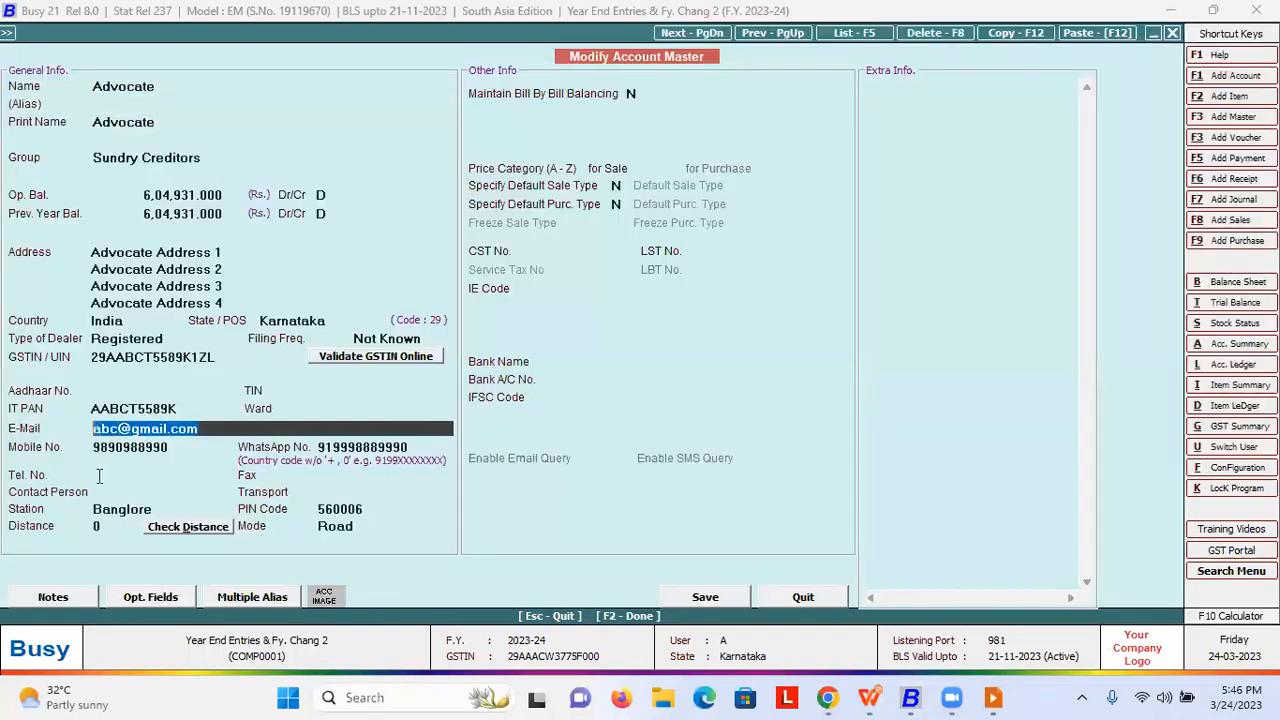
{"action": "left_click", "coordinate": [180, 452]}
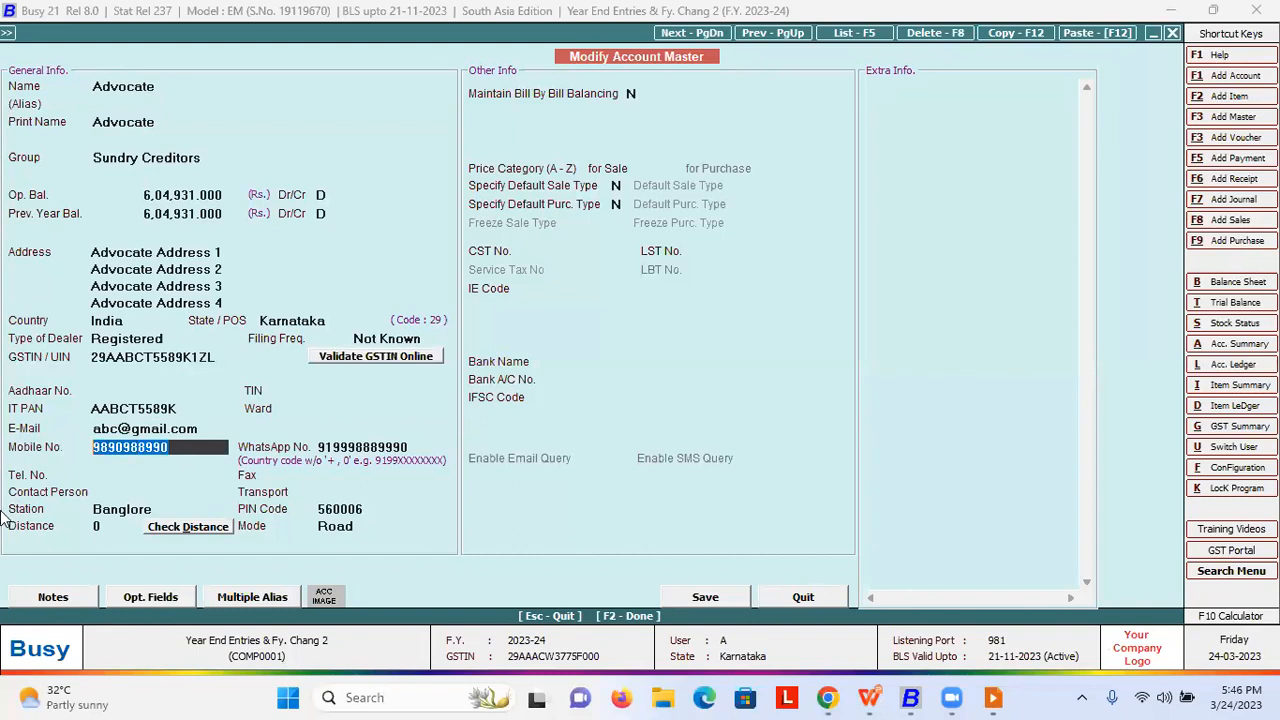
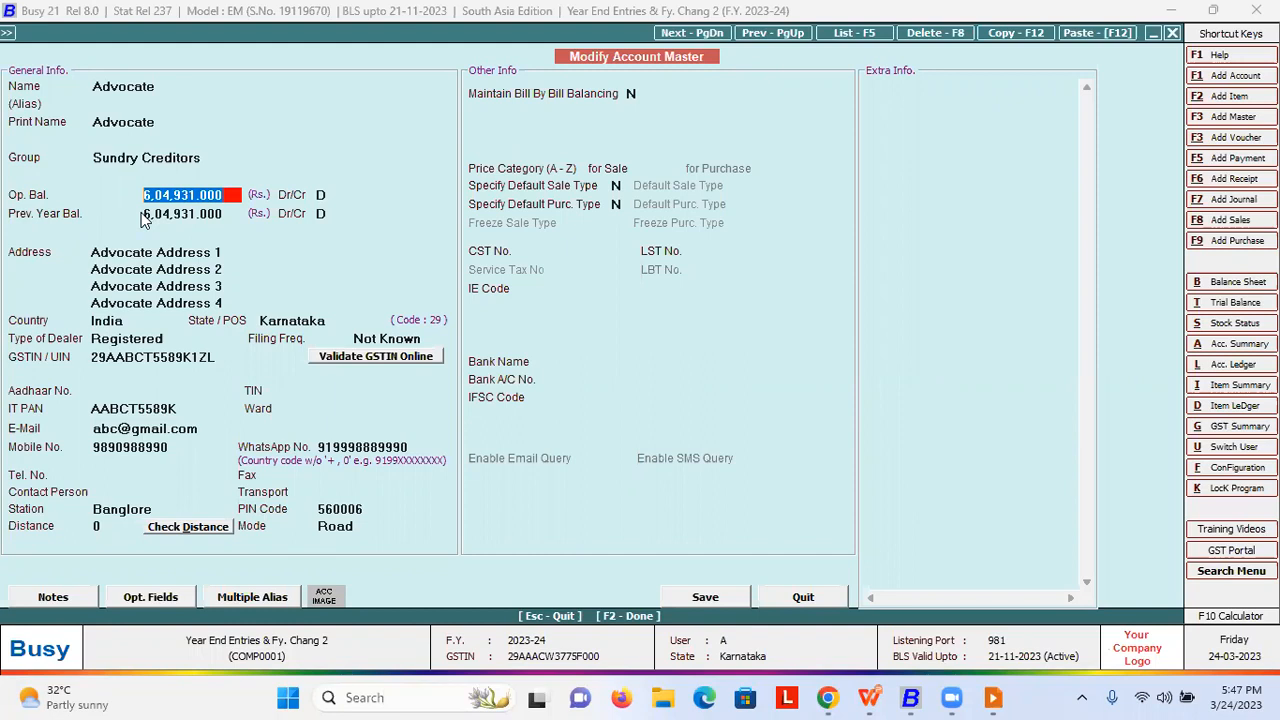
- Leave the Advocate account form unchanged after checking its 6,04,931.000 Dr opening balance
{"action": "key", "text": "Escape"}
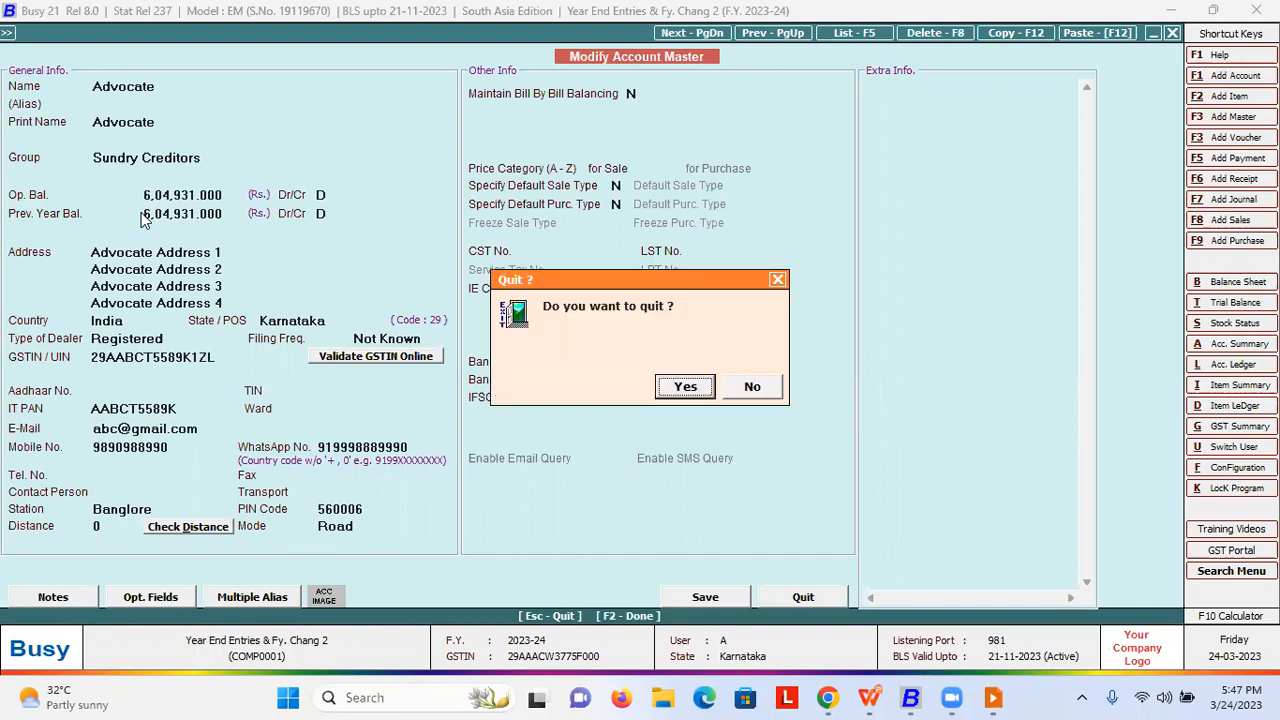
- Quit the account form, keep the company open, and switch to F.Y. 2022-23
{"action": "key", "text": "Return"}
{"action": "key", "text": "Escape"}
{"action": "key", "text": "Escape"}
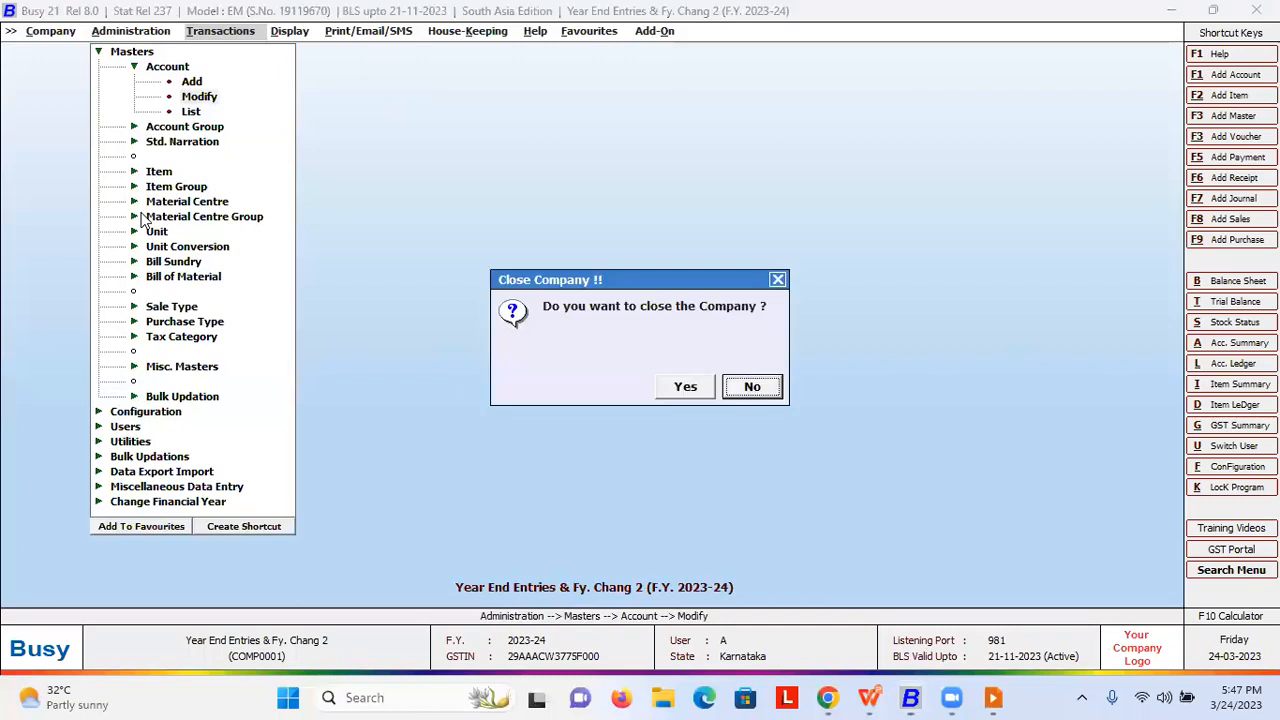
{"action": "key", "text": "Escape"}
{"action": "key", "text": "Page_Up"}
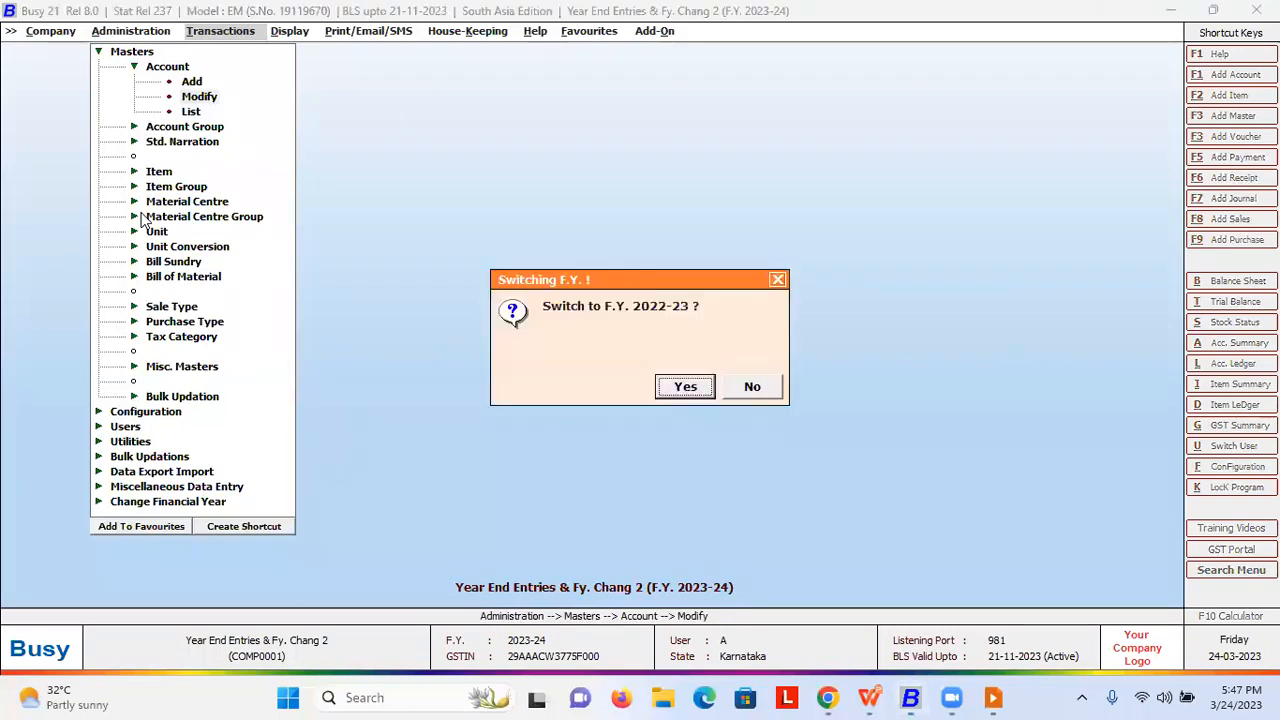
{"action": "key", "text": "Return"}
{"action": "key", "text": "Return"}
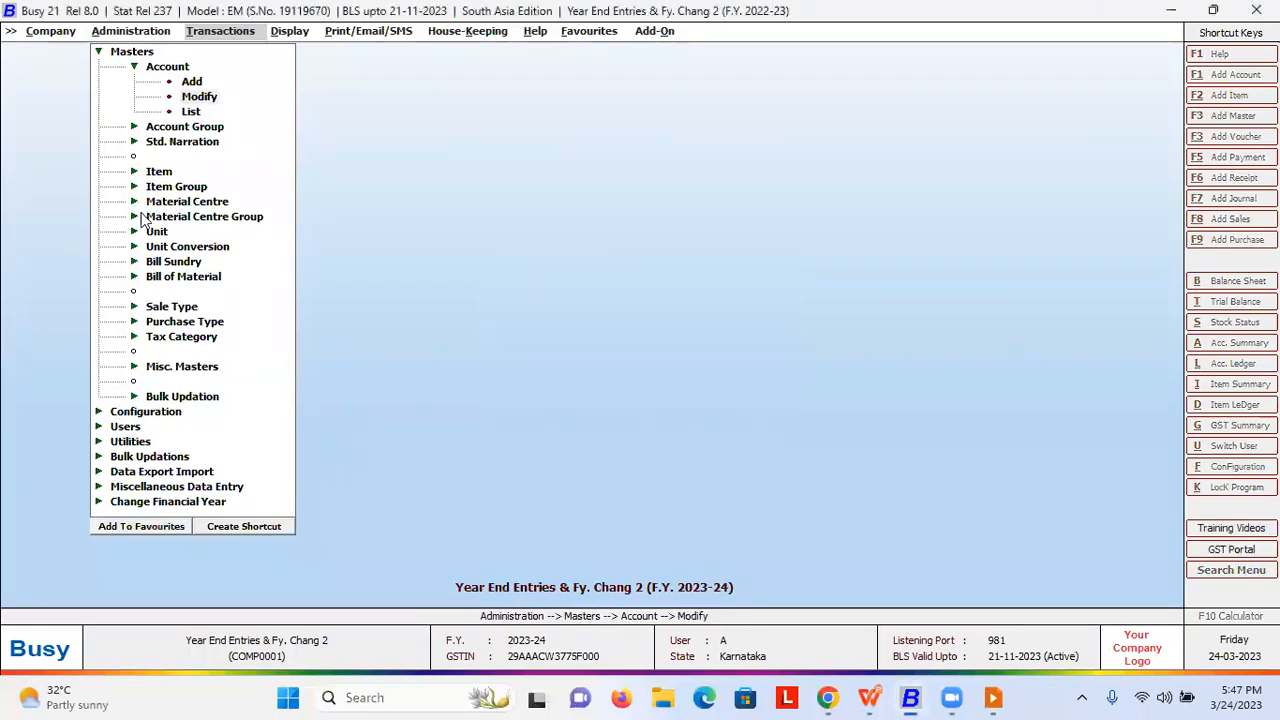
- Change the Advocate account's opening balance to 1,00,000.000 Dr and save it
{"action": "key", "text": "Left"}
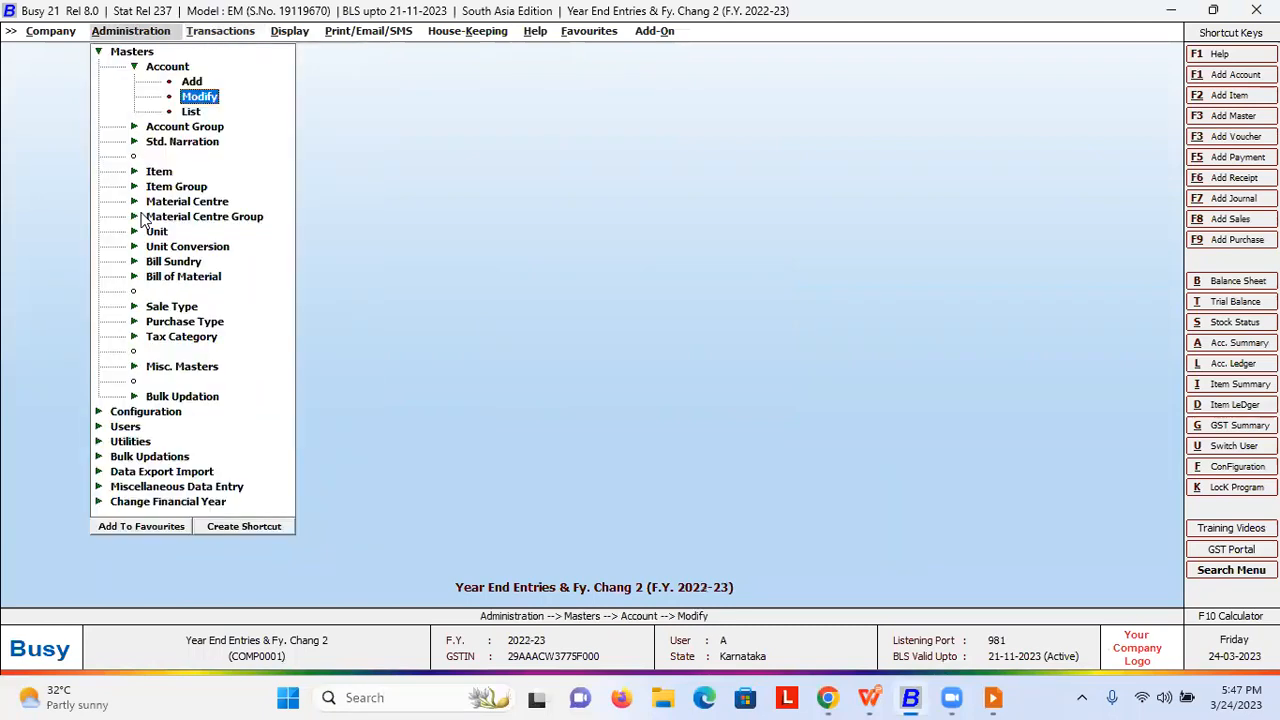
{"action": "key", "text": "Return"}
{"action": "key", "text": "Down"}
{"action": "key", "text": "Down"}
{"action": "key", "text": "Down"}
{"action": "key", "text": "Down"}
{"action": "key", "text": "Return"}
{"action": "key", "text": "Return"}
{"action": "key", "text": "Return"}
{"action": "key", "text": "Return"}
{"action": "key", "text": "Return"}
{"action": "key", "text": "Return"}
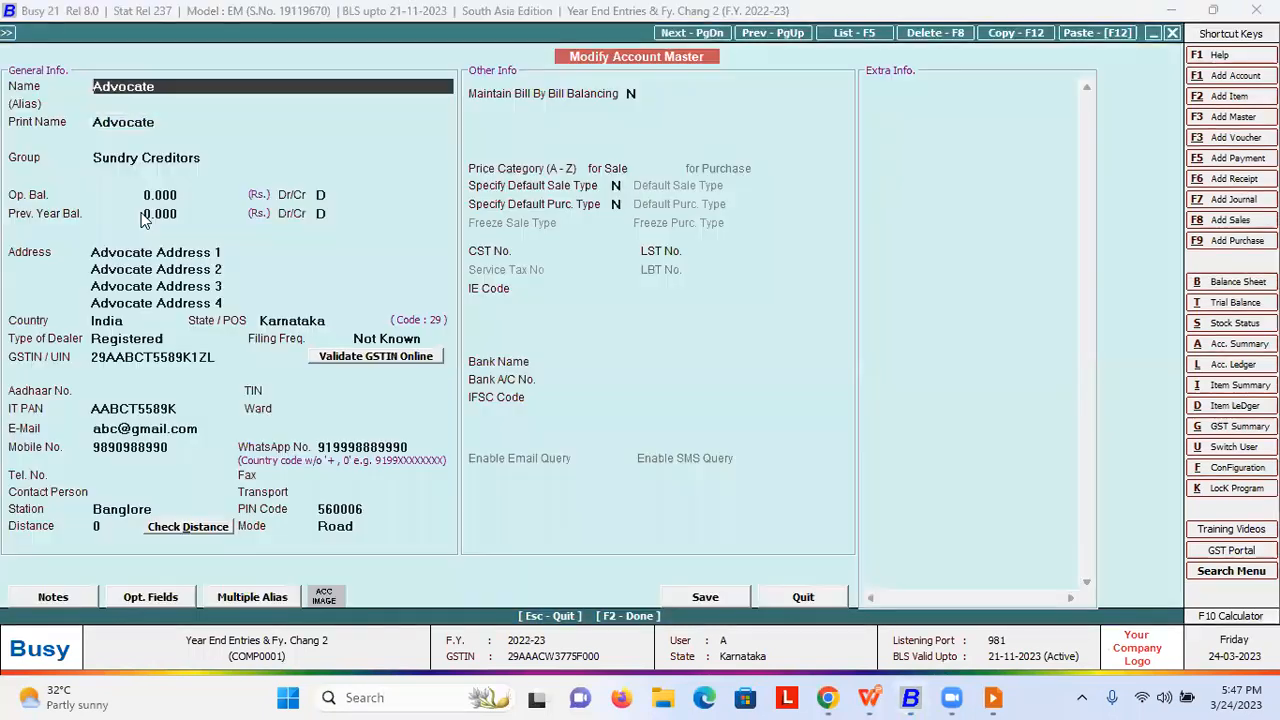
{"action": "key", "text": "Return"}
{"action": "type", "text": "100000"}
{"action": "key", "text": "Return"}
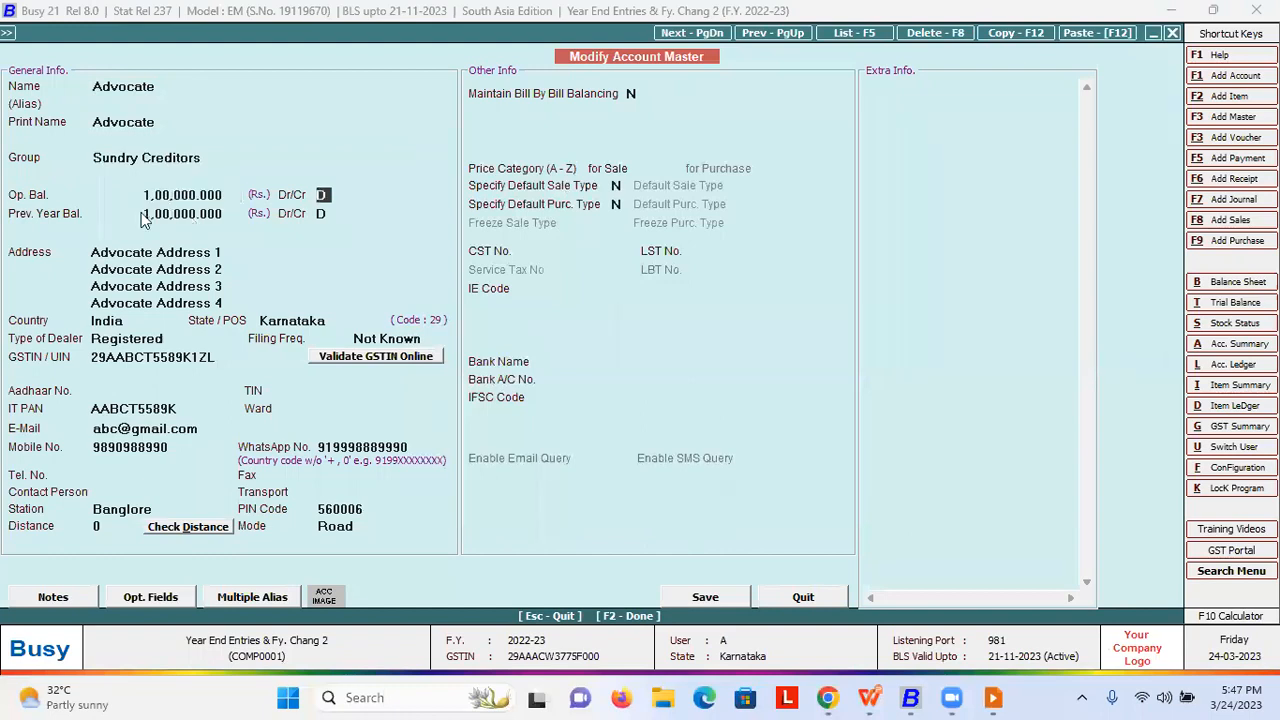
{"action": "key", "text": "F2"}
{"action": "key", "text": "Return"}
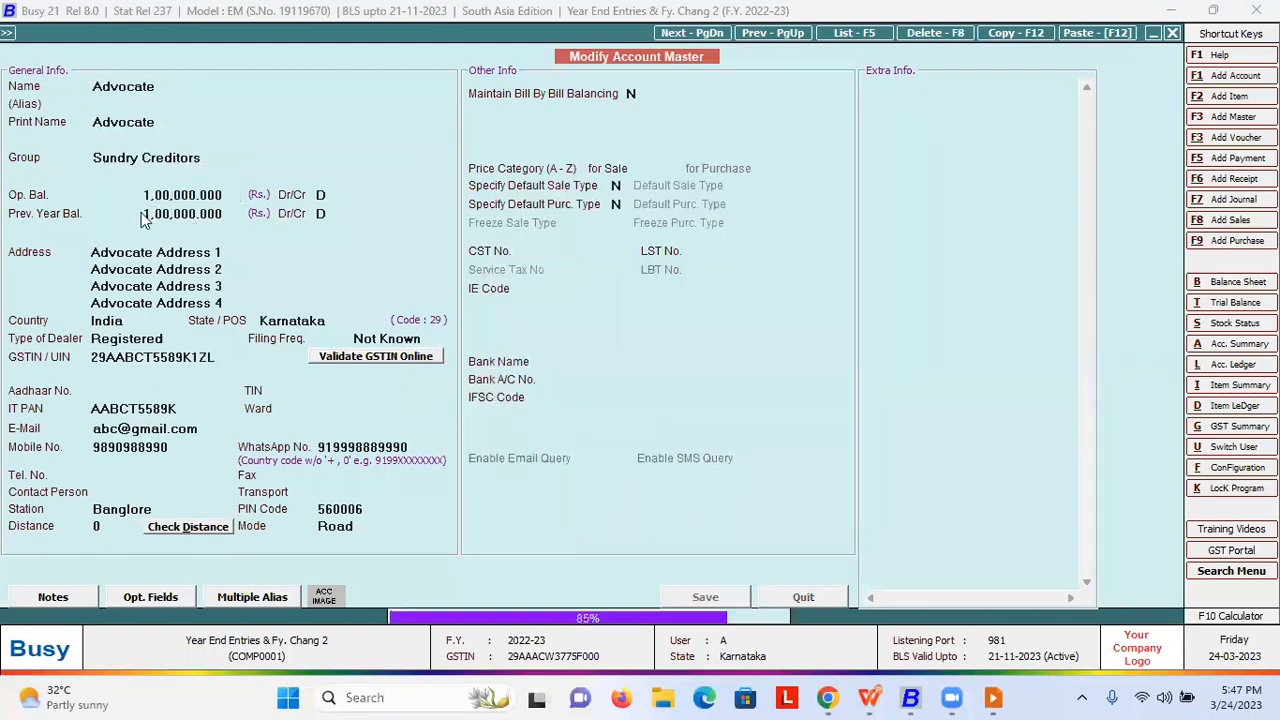
- Return to the Administration menu and expand the Change Financial Year options
{"action": "key", "text": "Escape"}
{"action": "key", "text": "Escape"}
{"action": "key", "text": "Down"}
{"action": "key", "text": "Up"}
{"action": "key", "text": "Down"}
{"action": "key", "text": "Up"}
{"action": "key", "text": "Up"}
{"action": "key", "text": "Return"}
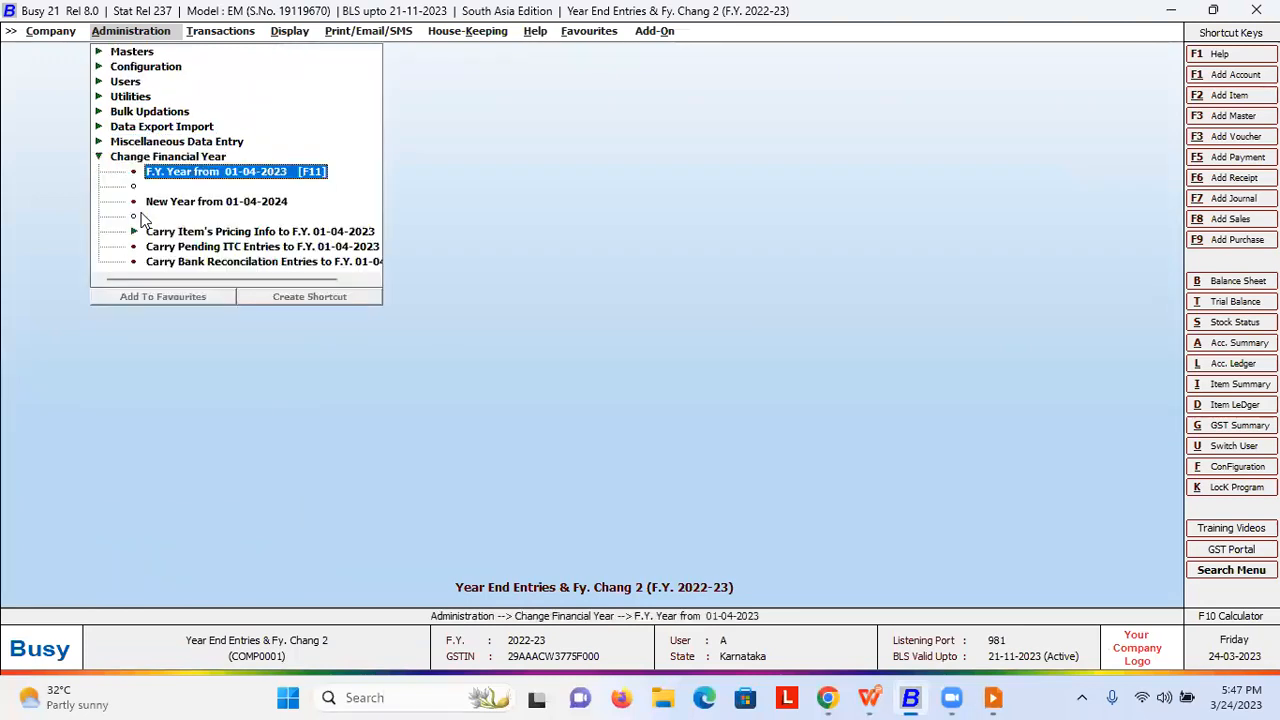
- Try carrying balances into the year from 01-04-2023, dismiss the refusal, and go to the presentation
{"action": "key", "text": "Return"}
{"action": "key", "text": "Left"}
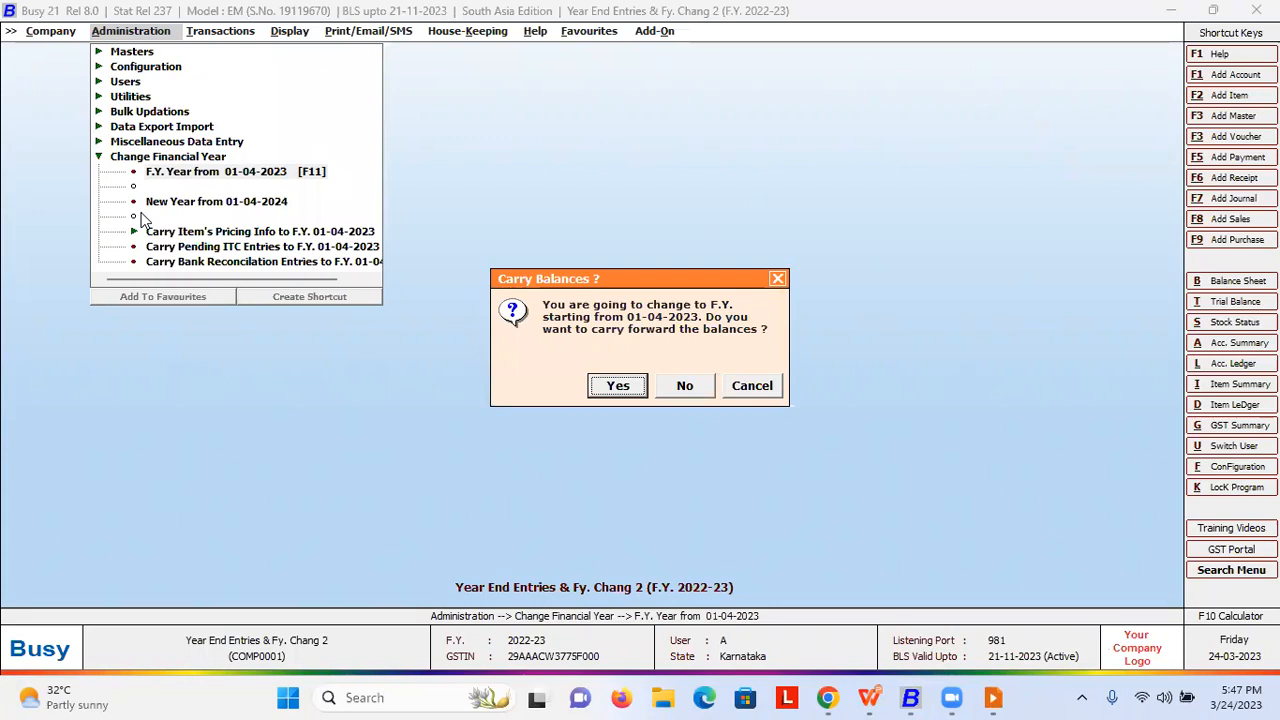
{"action": "key", "text": "Return"}
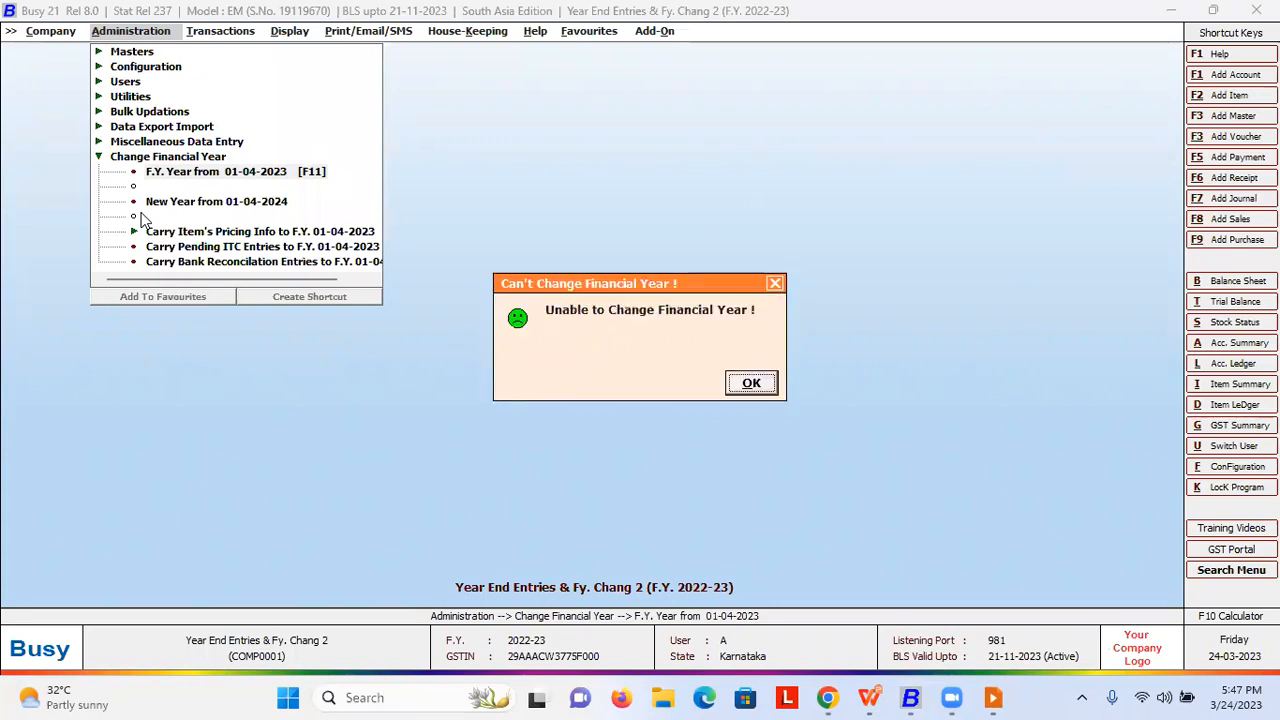
{"action": "key", "text": "Return"}
{"action": "key", "text": "Escape"}
{"action": "key", "text": "alt+Tab"}
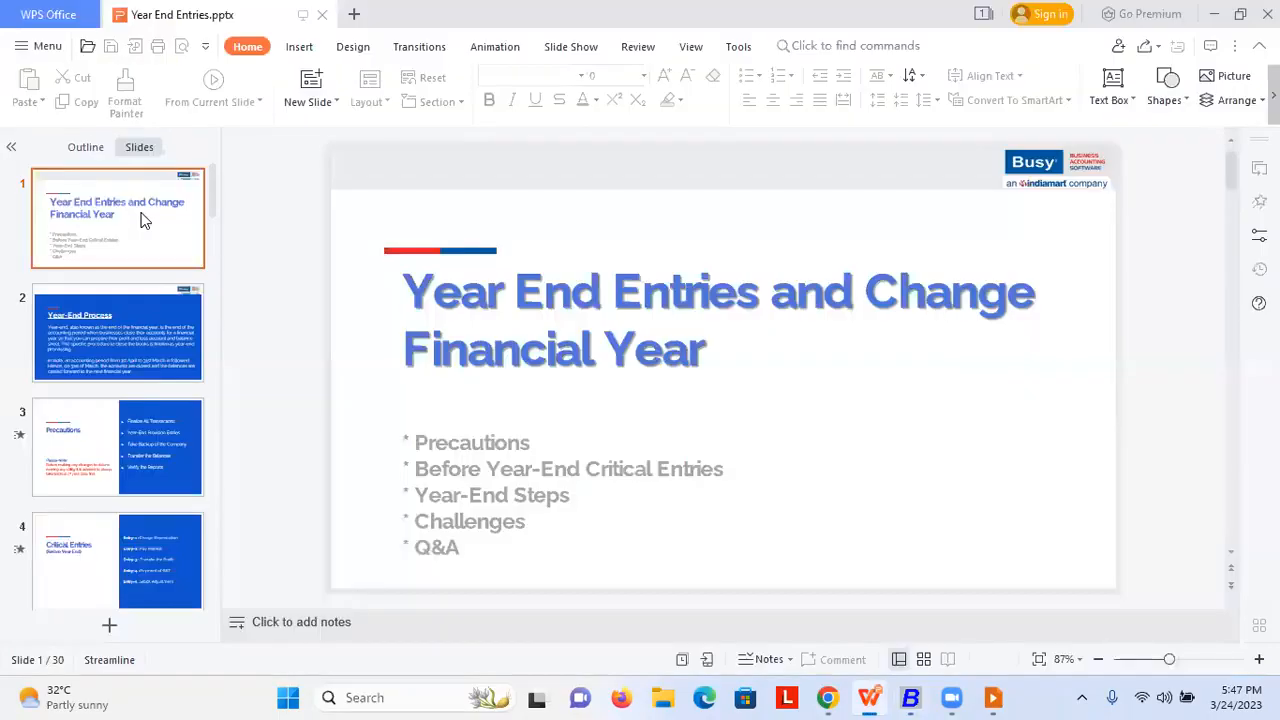
- Bring the slide show forward and advance to the closing-balance mismatch slide
{"action": "key", "text": "alt+Tab"}
{"action": "key", "text": "alt+Tab"}
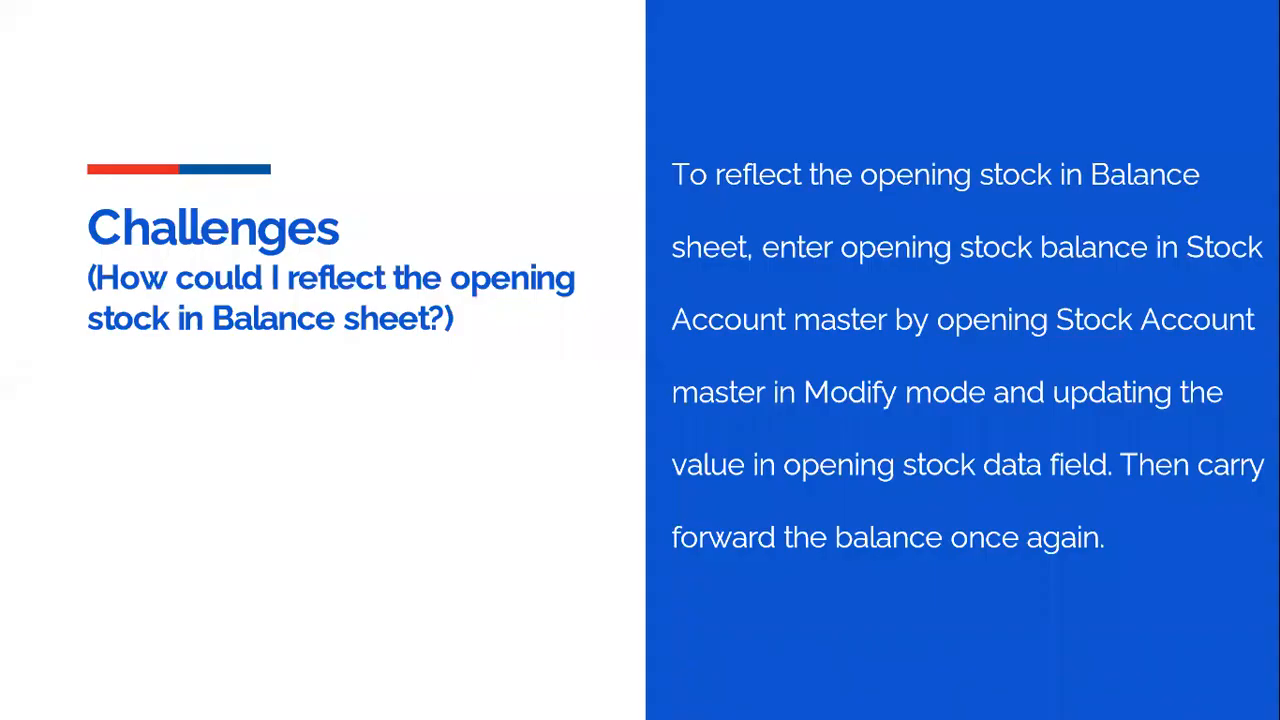
{"action": "key", "text": "Right"}
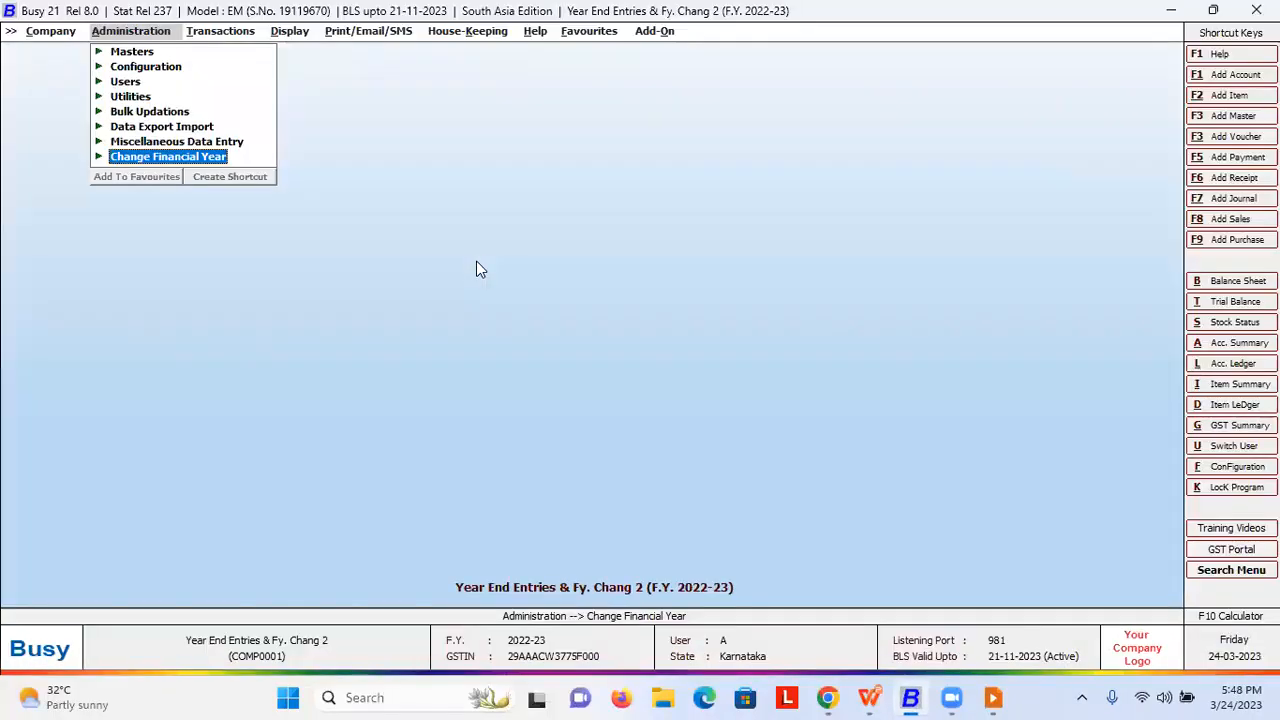
- Run the Trial Balance report Opening Trial - Mismatch from Prev. Yr
{"action": "key", "text": "Right"}
{"action": "key", "text": "Right"}
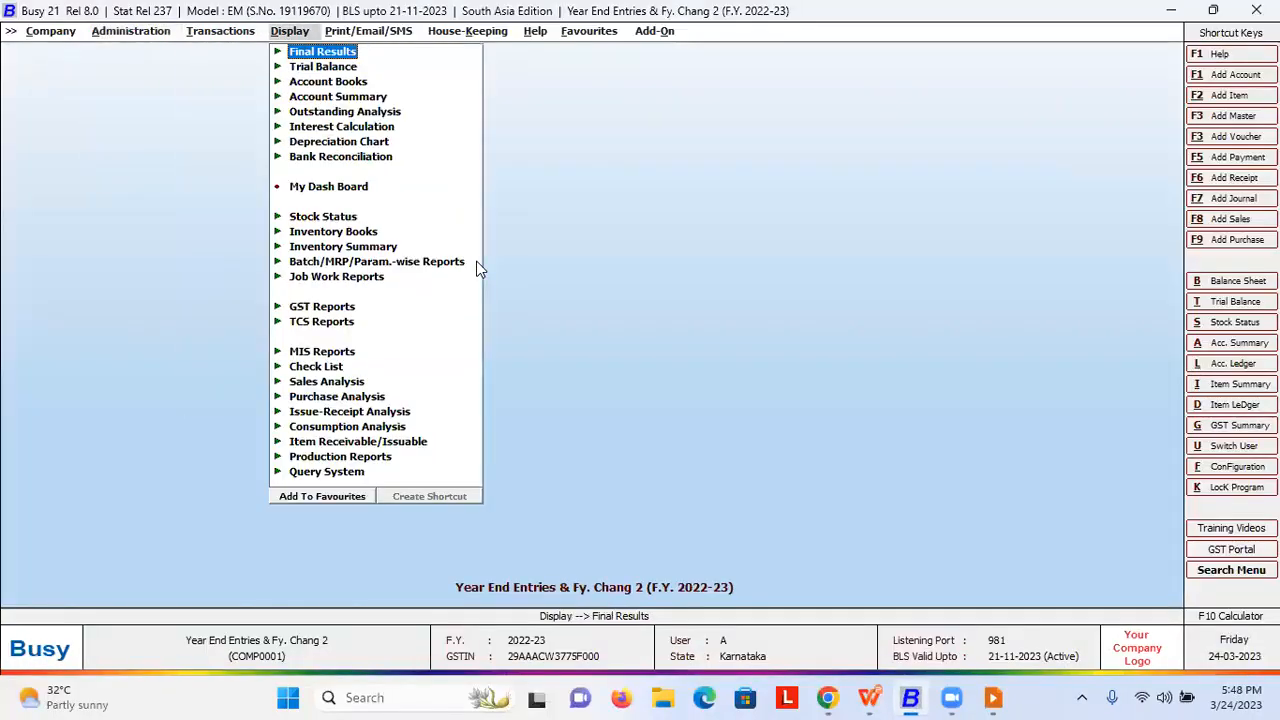
{"action": "key", "text": "Down"}
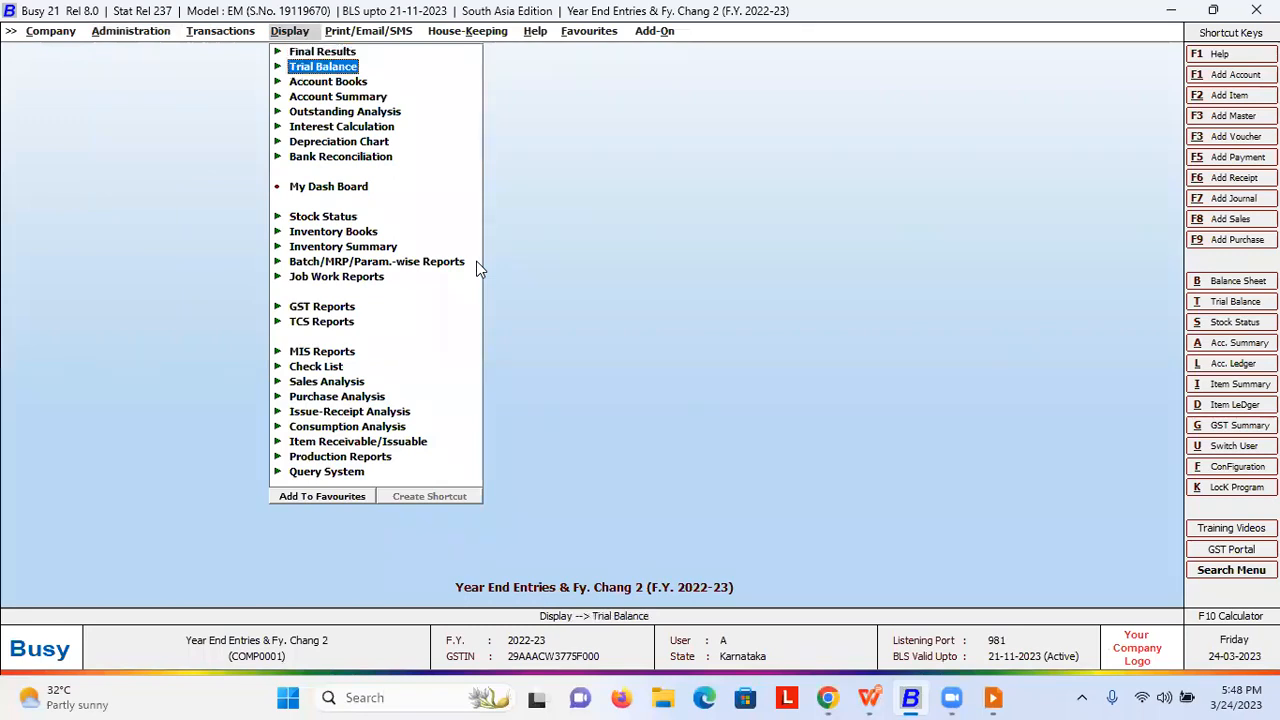
{"action": "key", "text": "Return"}
{"action": "key", "text": "Down"}
{"action": "key", "text": "Down"}
{"action": "key", "text": "Down"}
{"action": "key", "text": "Down"}
{"action": "key", "text": "Down"}
{"action": "key", "text": "Down"}
{"action": "key", "text": "Down"}
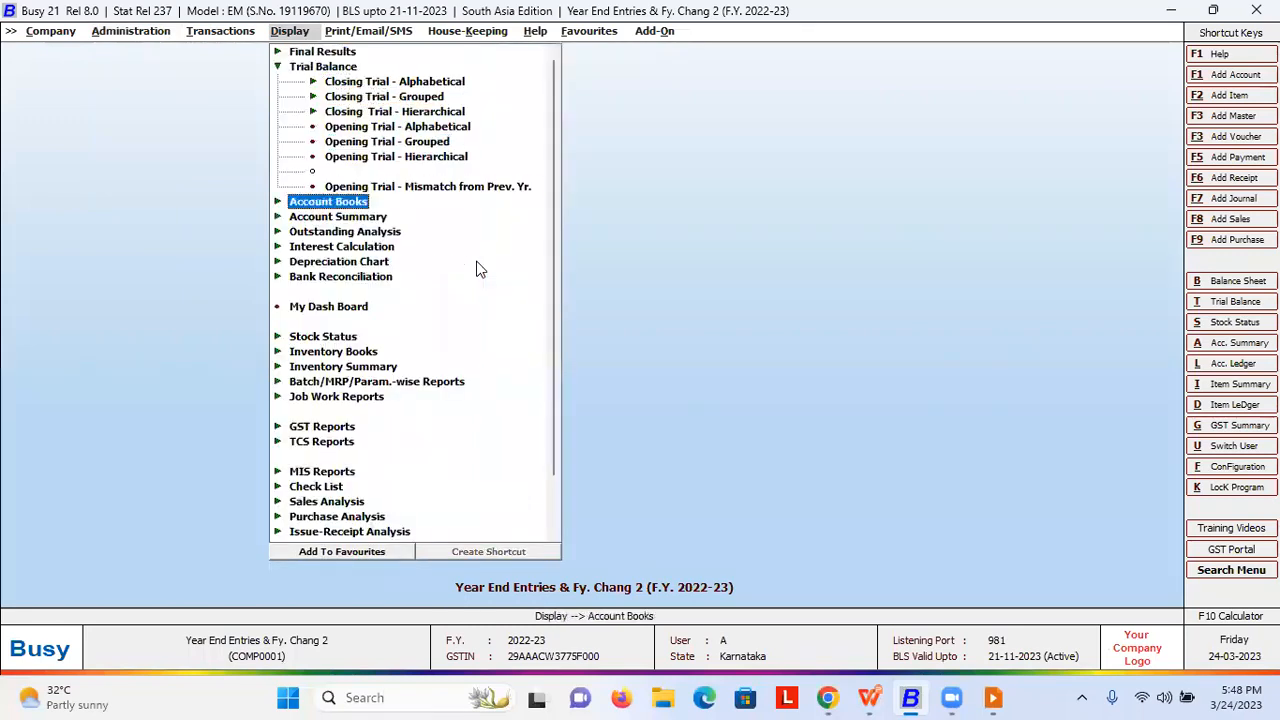
{"action": "key", "text": "Up"}
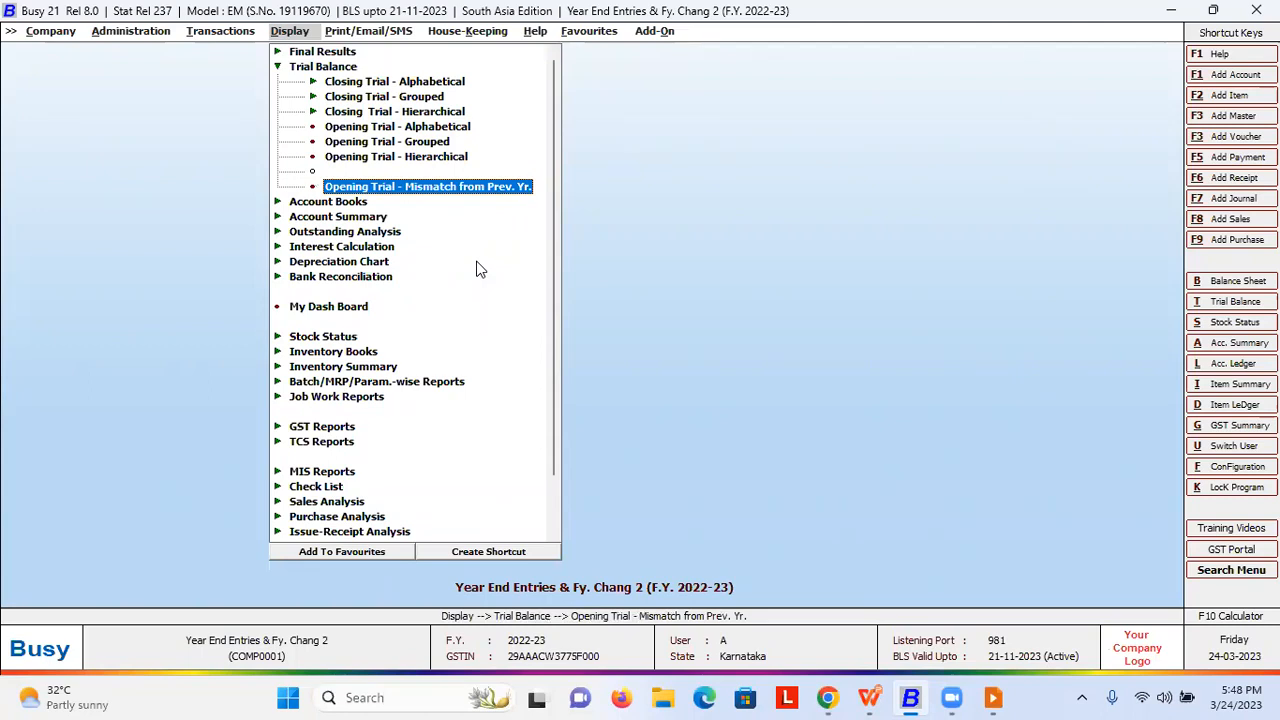
{"action": "key", "text": "Left"}
- Switch to F.Y. 2023-24 and generate the report, showing Advocate 6,04,931.000 versus 7,04,931.000 Dr
{"action": "key", "text": "Page_Down"}
{"action": "key", "text": "Return"}
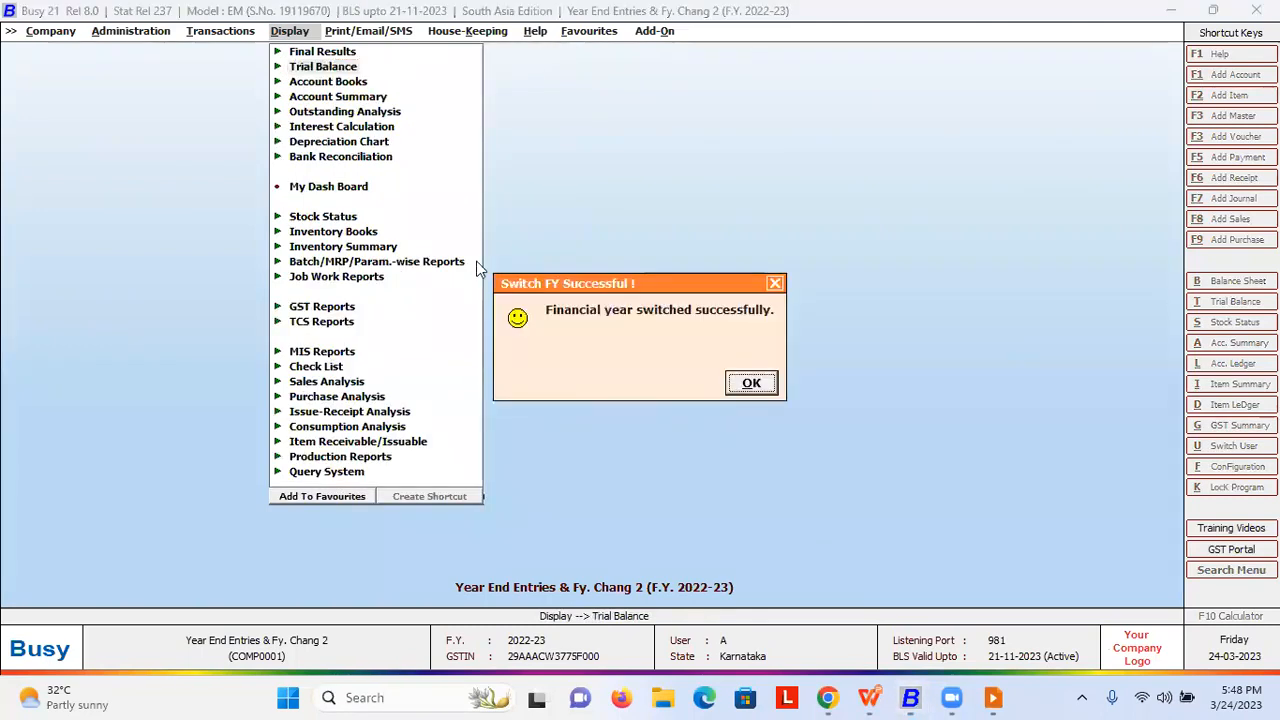
{"action": "key", "text": "Return"}
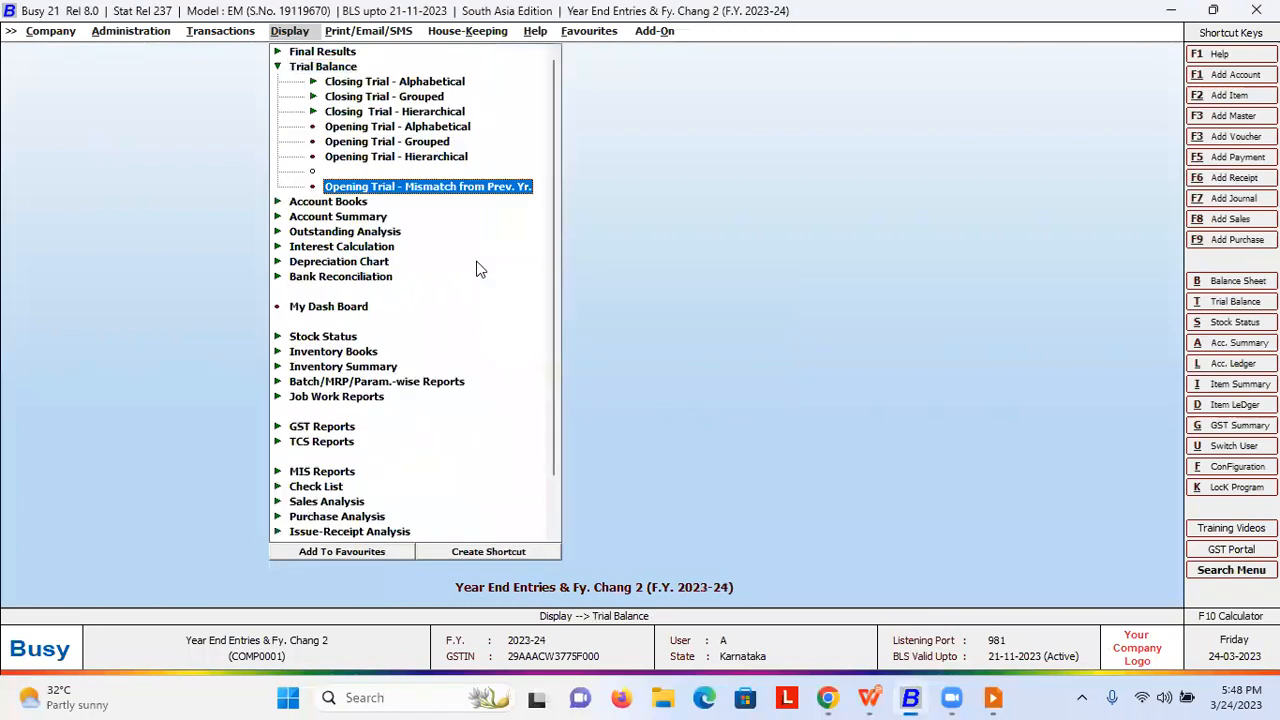
{"action": "key", "text": "Return"}
{"action": "key", "text": "F2"}
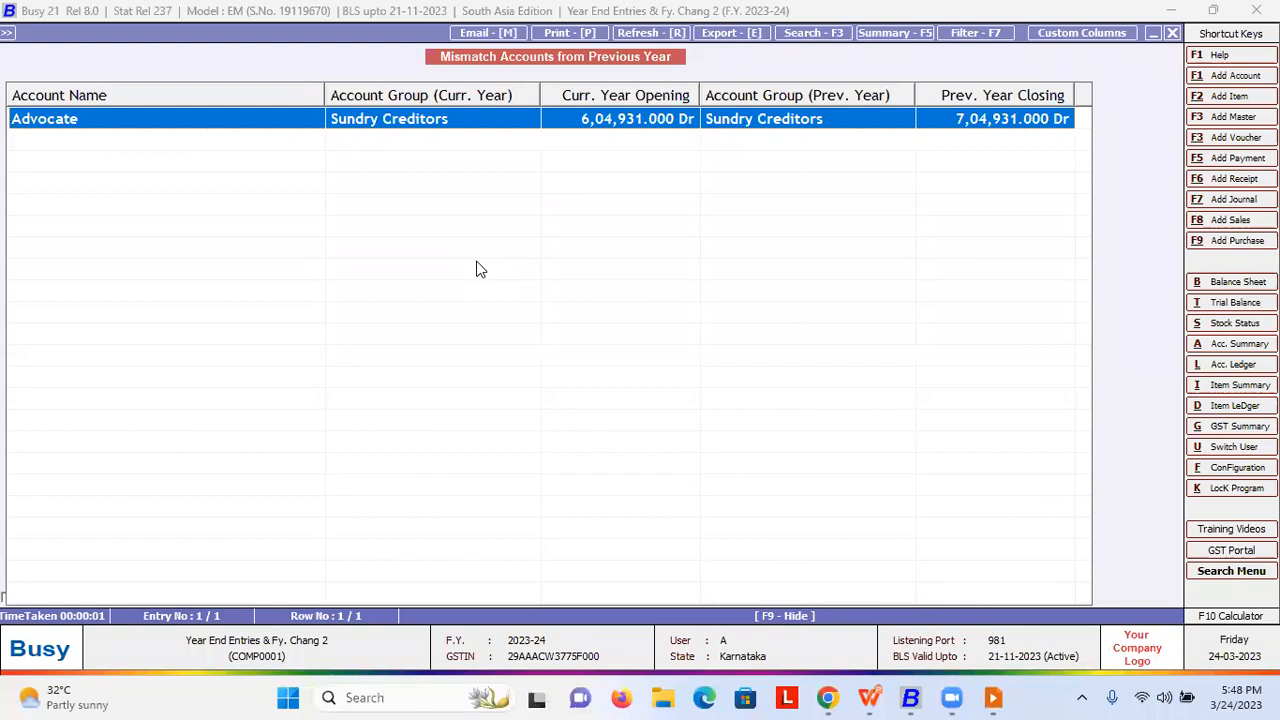
{"action": "key", "text": "alt+Tab"}
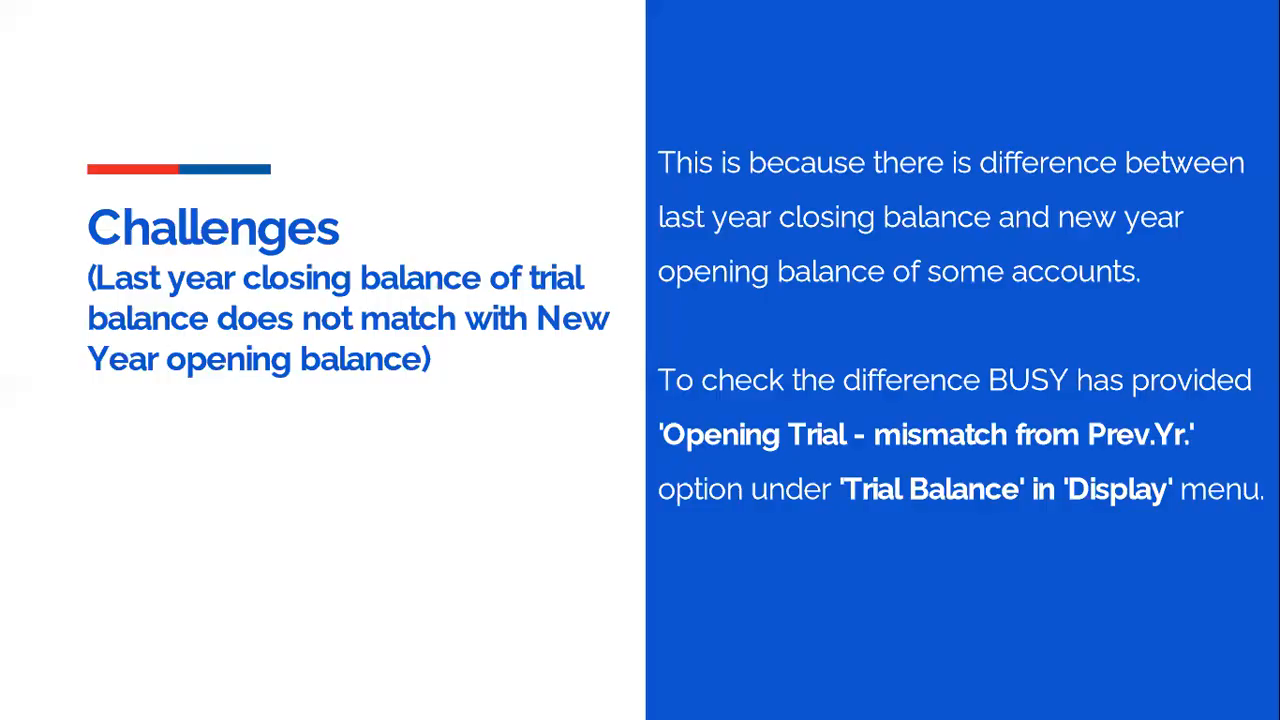
- Advance to the PDC carry-forward slide, then return to Busy 21
{"action": "key", "text": "Right"}
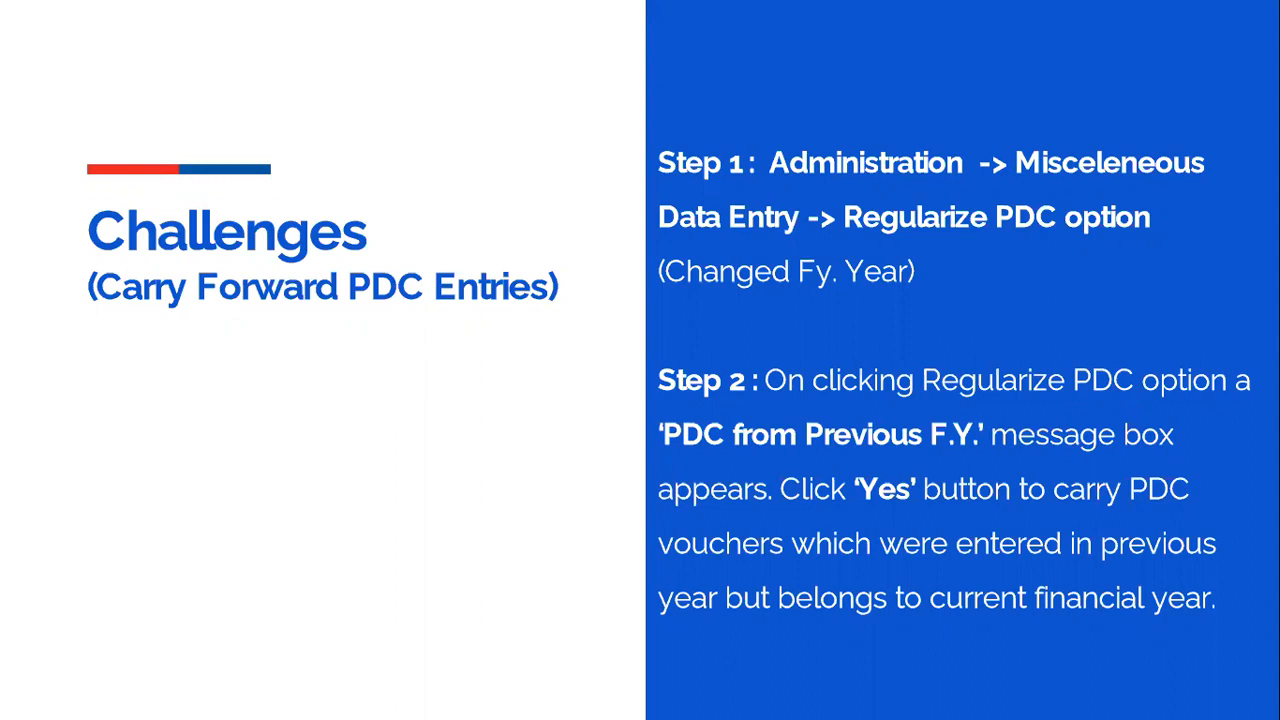
{"action": "key", "text": "alt+Tab"}
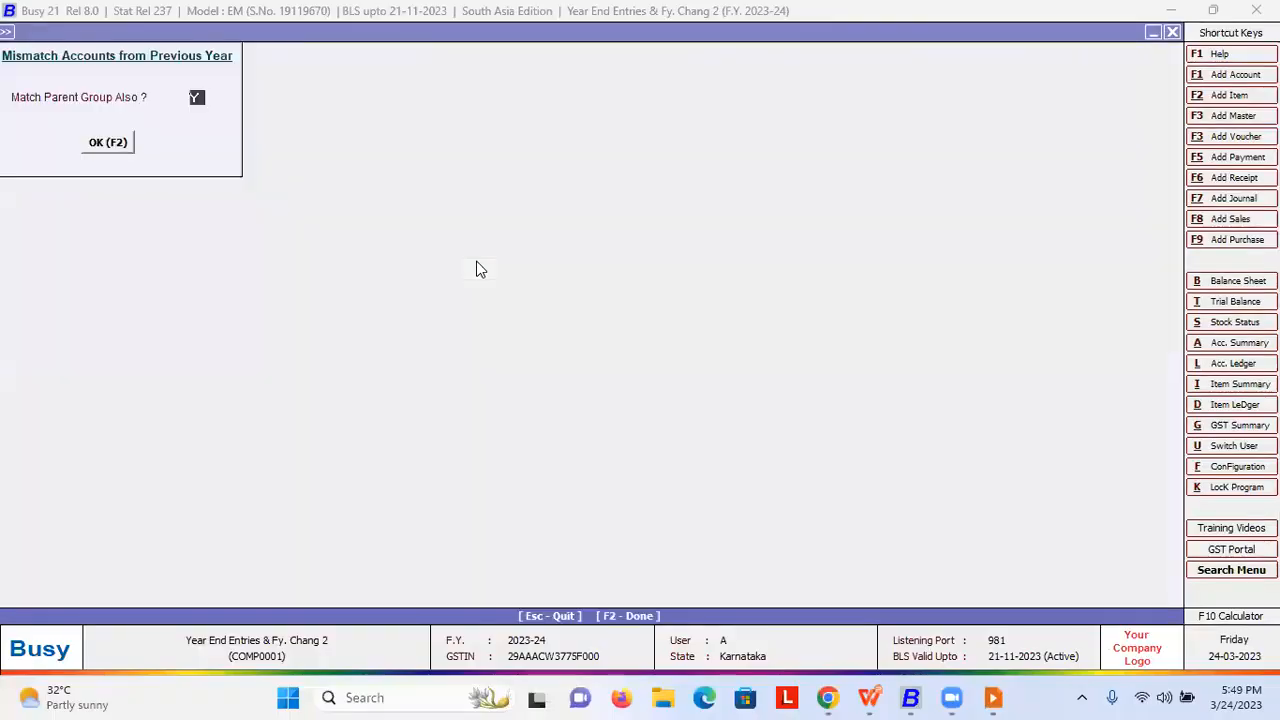
- Keep the company open and start Regularize PDC under Administration > Misc. Data Entry
{"action": "key", "text": "Escape"}
{"action": "key", "text": "Left"}
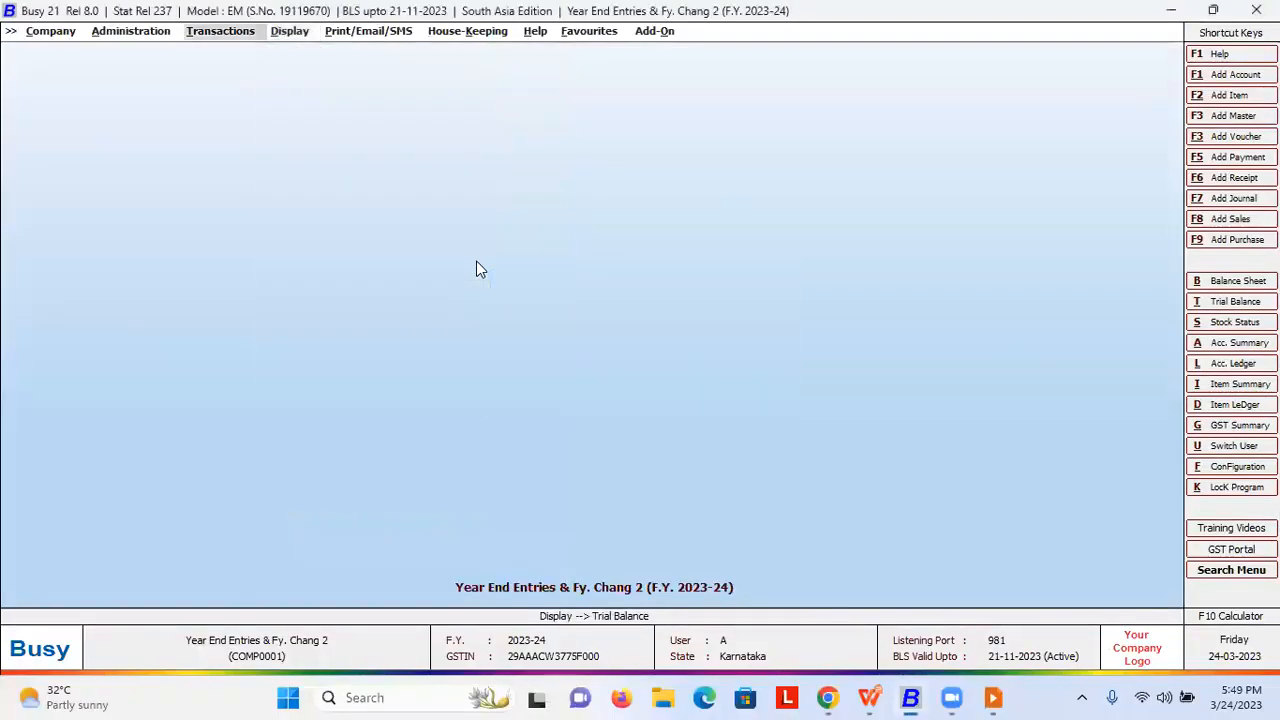
{"action": "key", "text": "Left"}
{"action": "key", "text": "Down"}
{"action": "key", "text": "Down"}
{"action": "key", "text": "Down"}
{"action": "key", "text": "Down"}
{"action": "key", "text": "Down"}
{"action": "key", "text": "Down"}
{"action": "key", "text": "Down"}
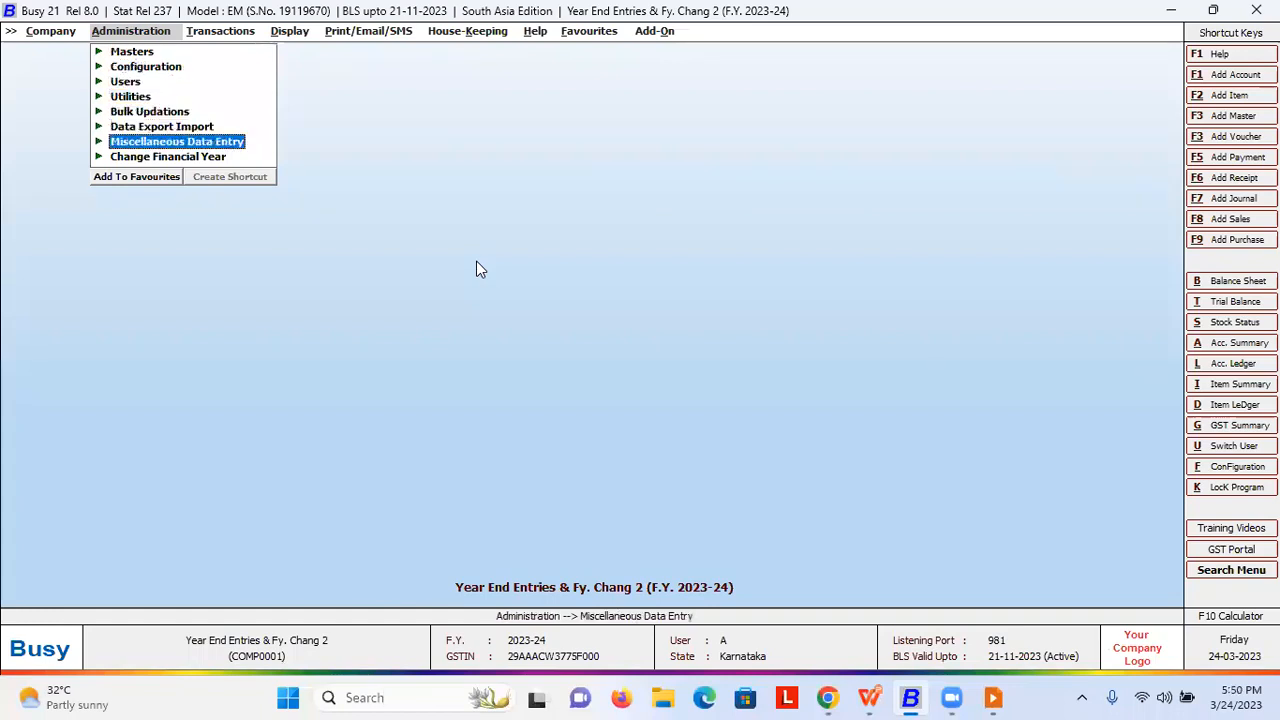
{"action": "key", "text": "Return"}
{"action": "key", "text": "Down"}
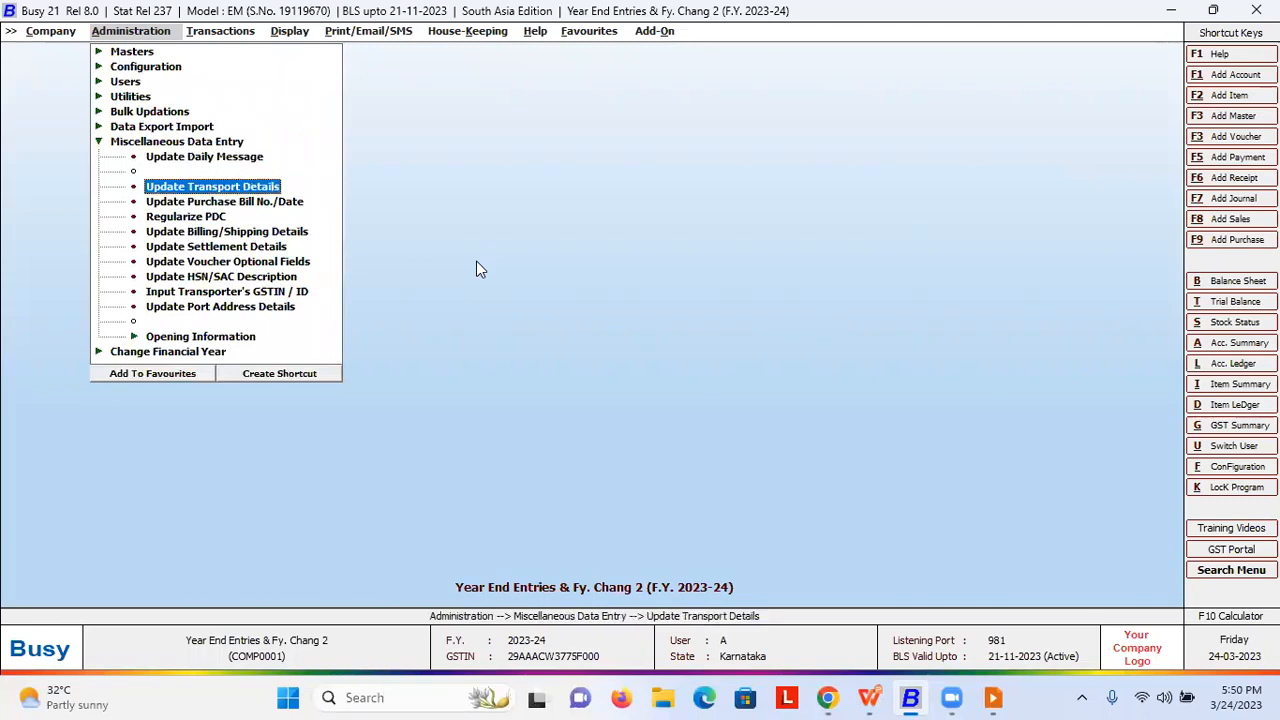
{"action": "key", "text": "Down"}
{"action": "key", "text": "Down"}
{"action": "key", "text": "Return"}
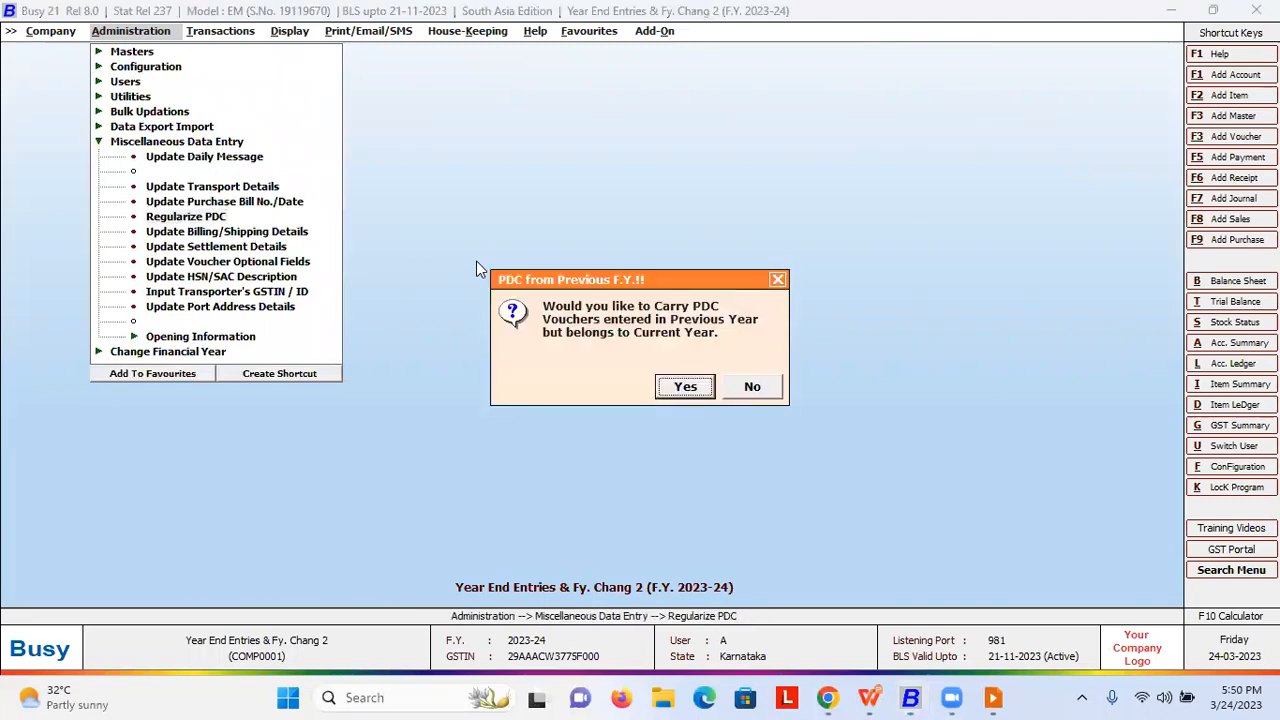
- Switch to F.Y. 2022-23 and list PDCs for all banks, finding none to regularize
{"action": "key", "text": "Right"}
{"action": "key", "text": "Return"}
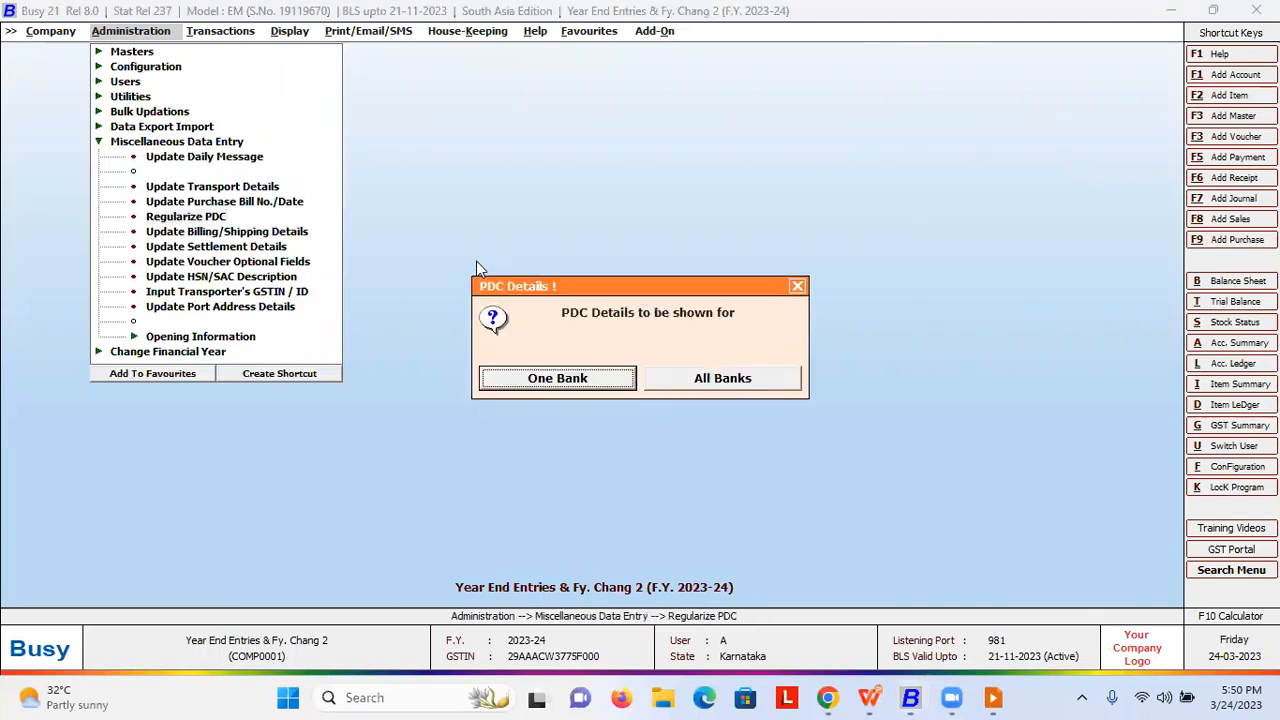
{"action": "key", "text": "Escape"}
{"action": "key", "text": "Escape"}
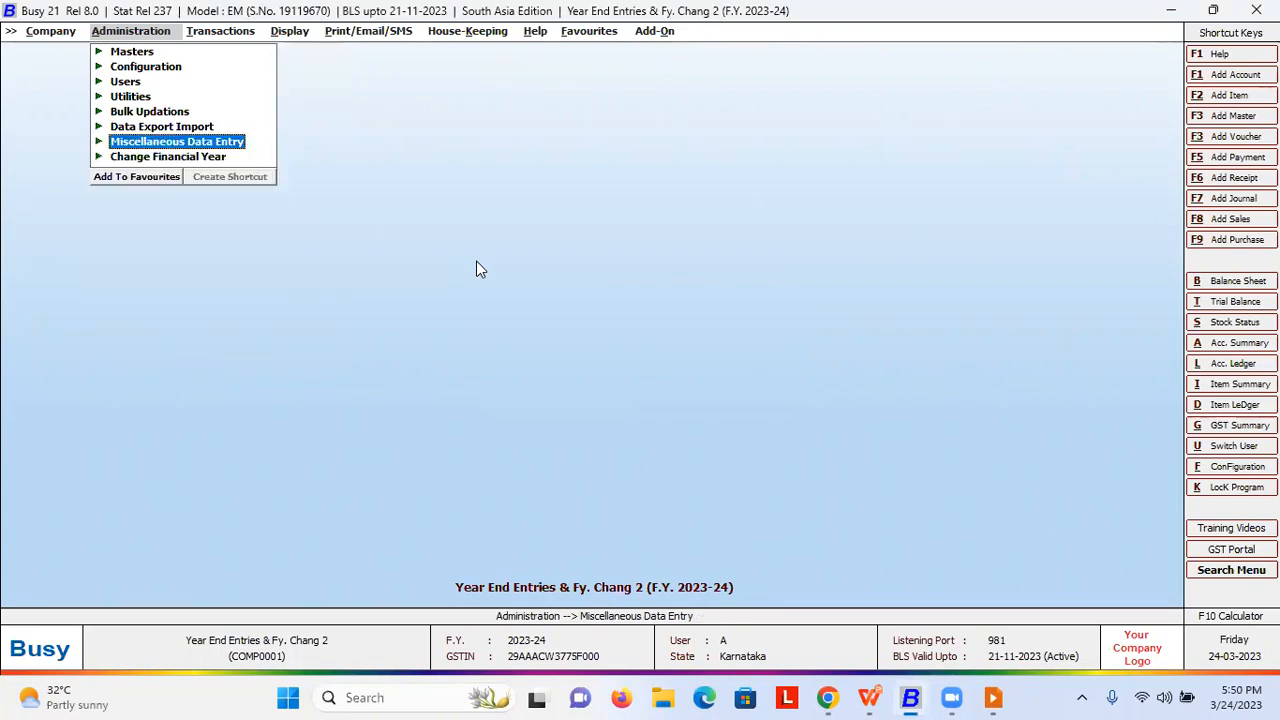
{"action": "key", "text": "Down"}
{"action": "key", "text": "Return"}
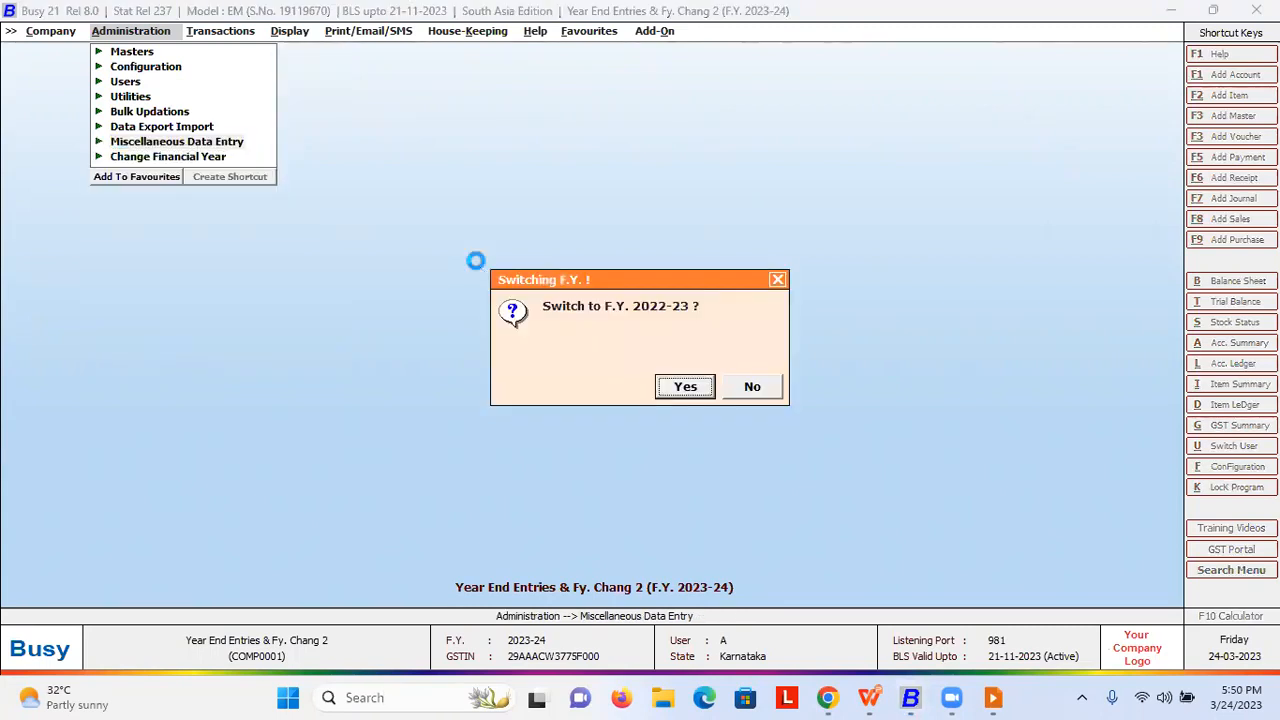
{"action": "key", "text": "Return"}
{"action": "key", "text": "Return"}
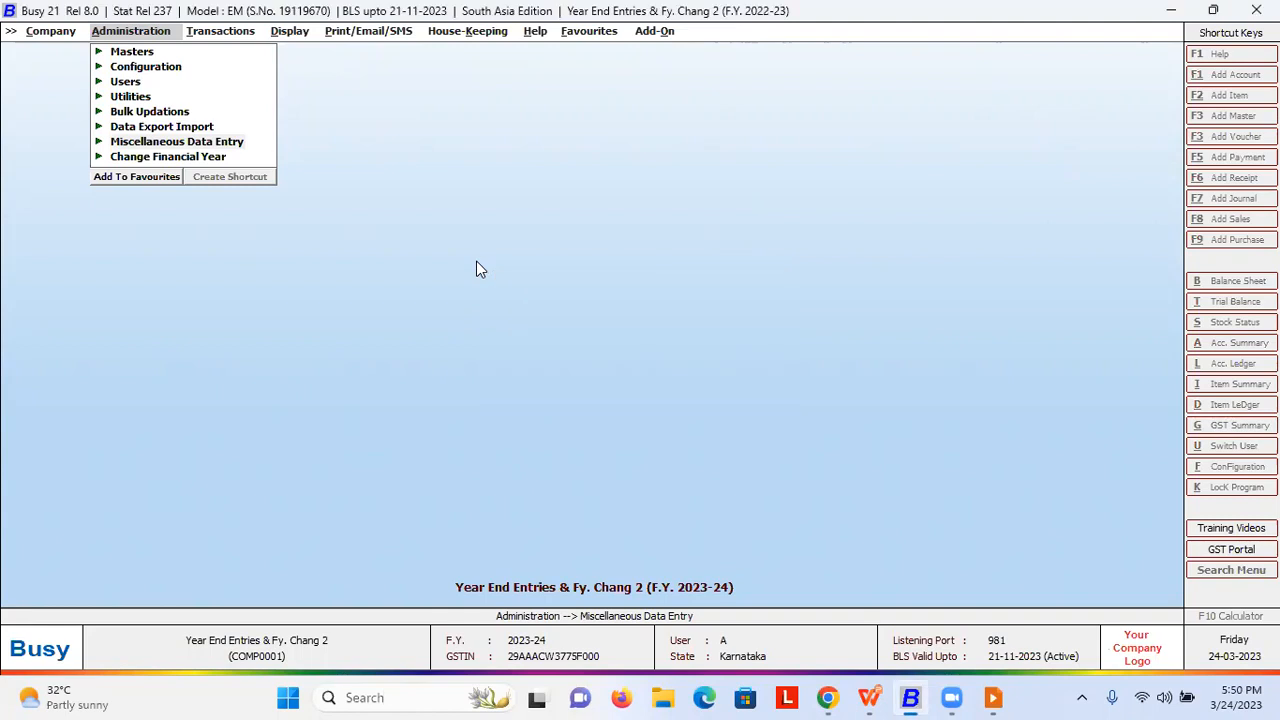
{"action": "key", "text": "Right"}
{"action": "key", "text": "Return"}
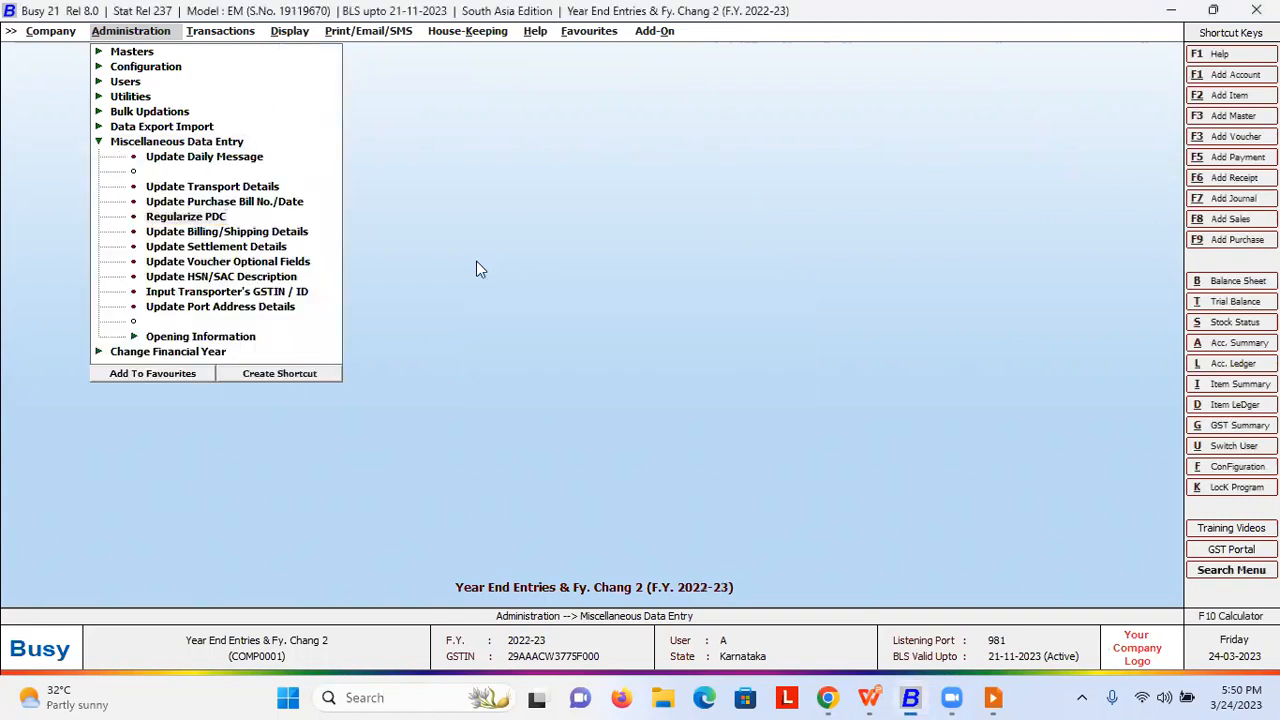
{"action": "key", "text": "Return"}
{"action": "key", "text": "Return"}
{"action": "key", "text": "Return"}
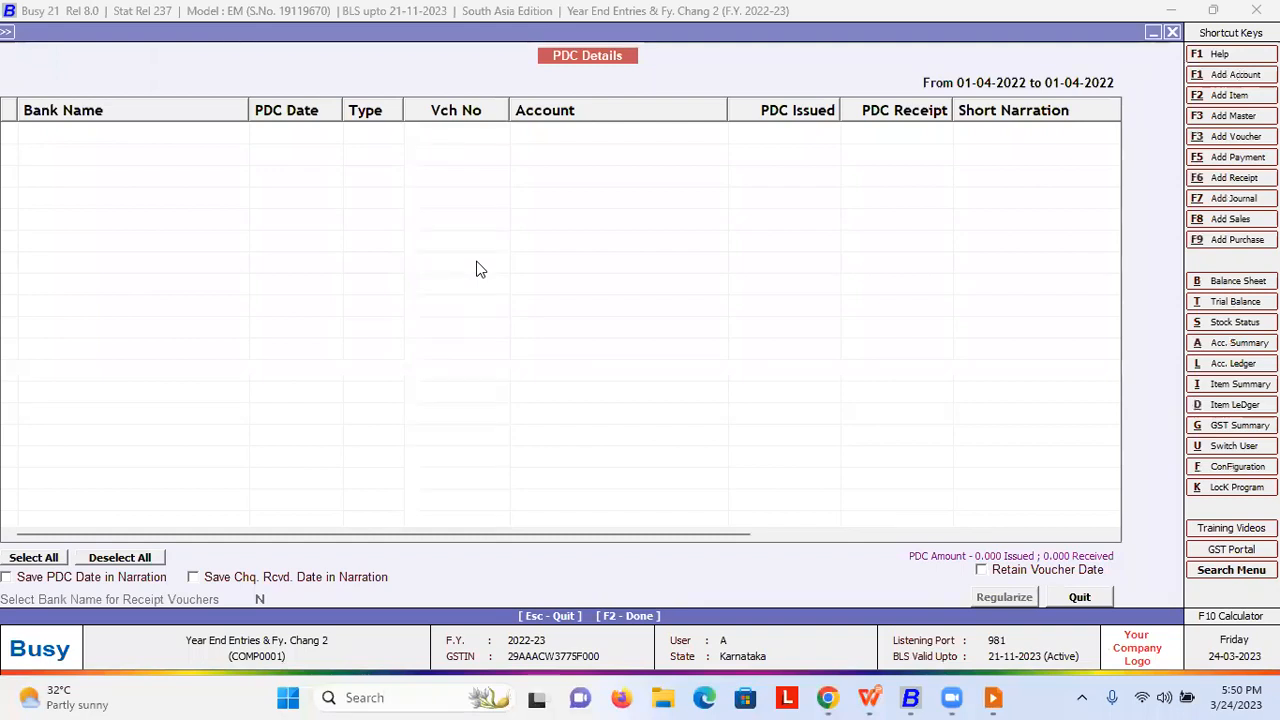
{"action": "key", "text": "Escape"}
{"action": "key", "text": "Escape"}
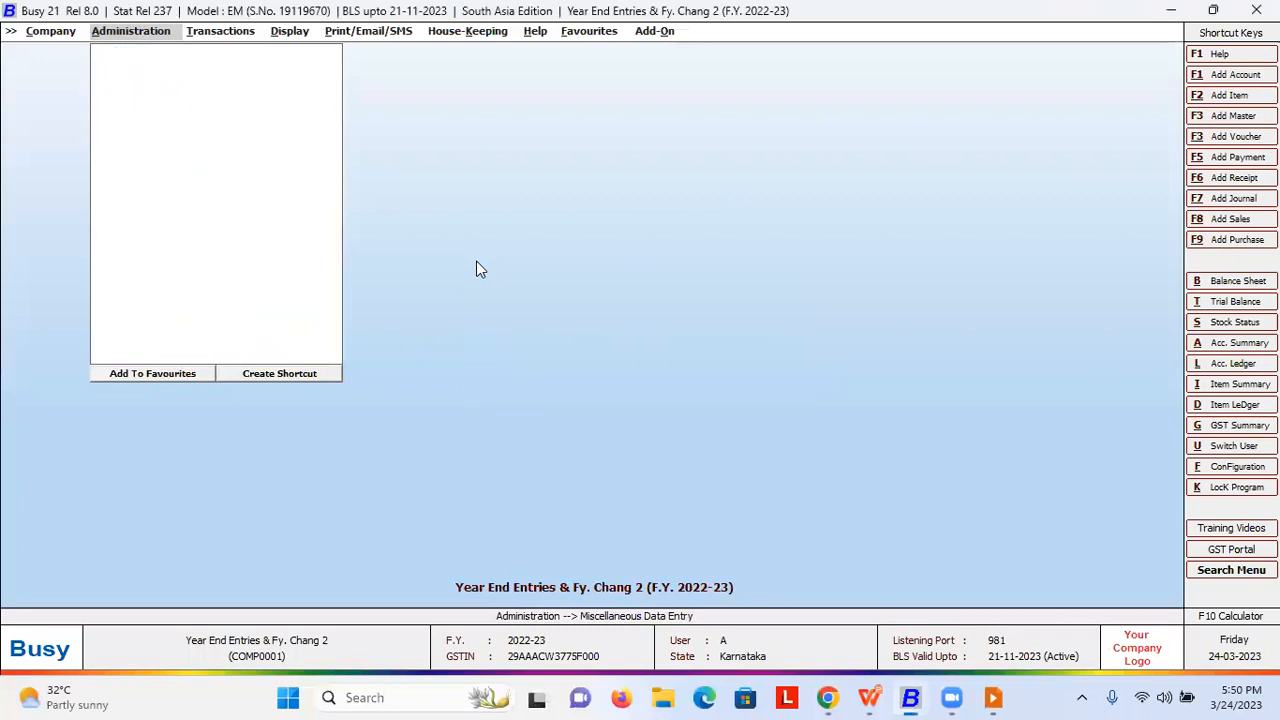
- Start a new payment voucher from Transactions > Payment > Add
{"action": "key", "text": "Right"}
{"action": "key", "text": "Down"}
{"action": "key", "text": "Down"}
{"action": "key", "text": "Down"}
{"action": "key", "text": "Down"}
{"action": "key", "text": "Down"}
{"action": "key", "text": "Up"}
{"action": "key", "text": "Return"}
{"action": "key", "text": "Return"}
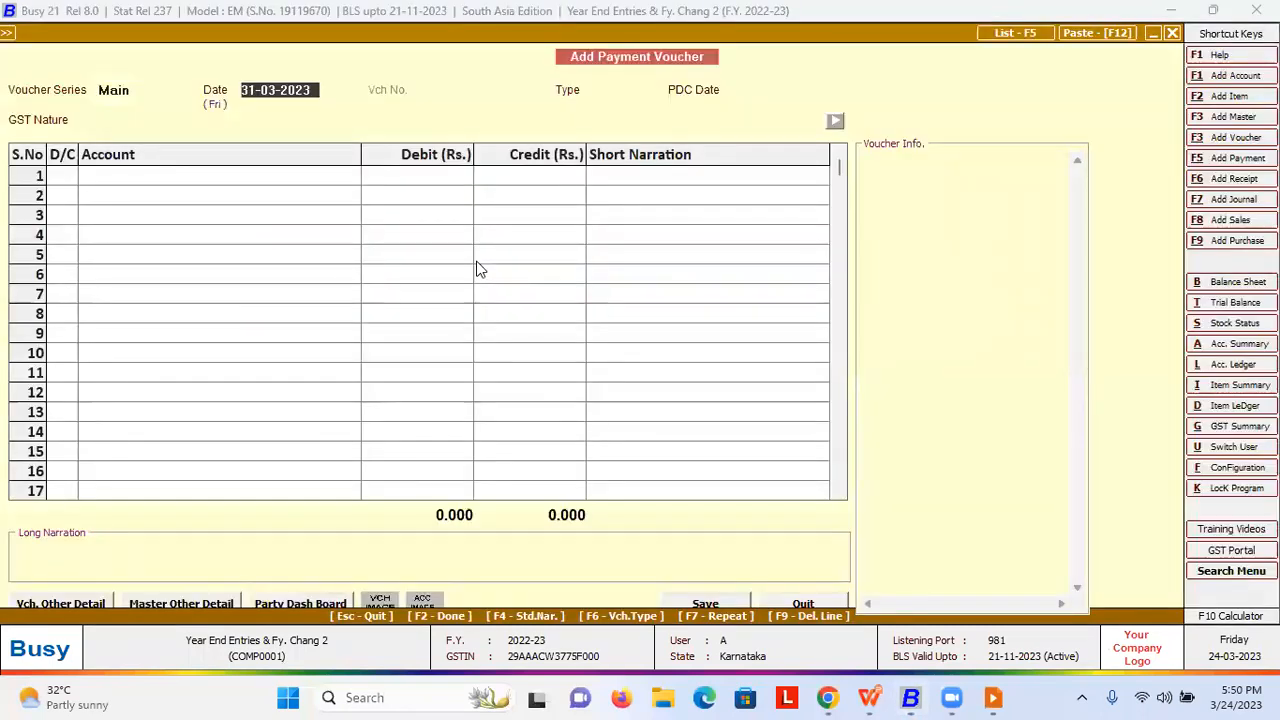
- Set the voucher date 24-03-2023, type PDC, and PDC date 10-04-2023
{"action": "type", "text": "2"}
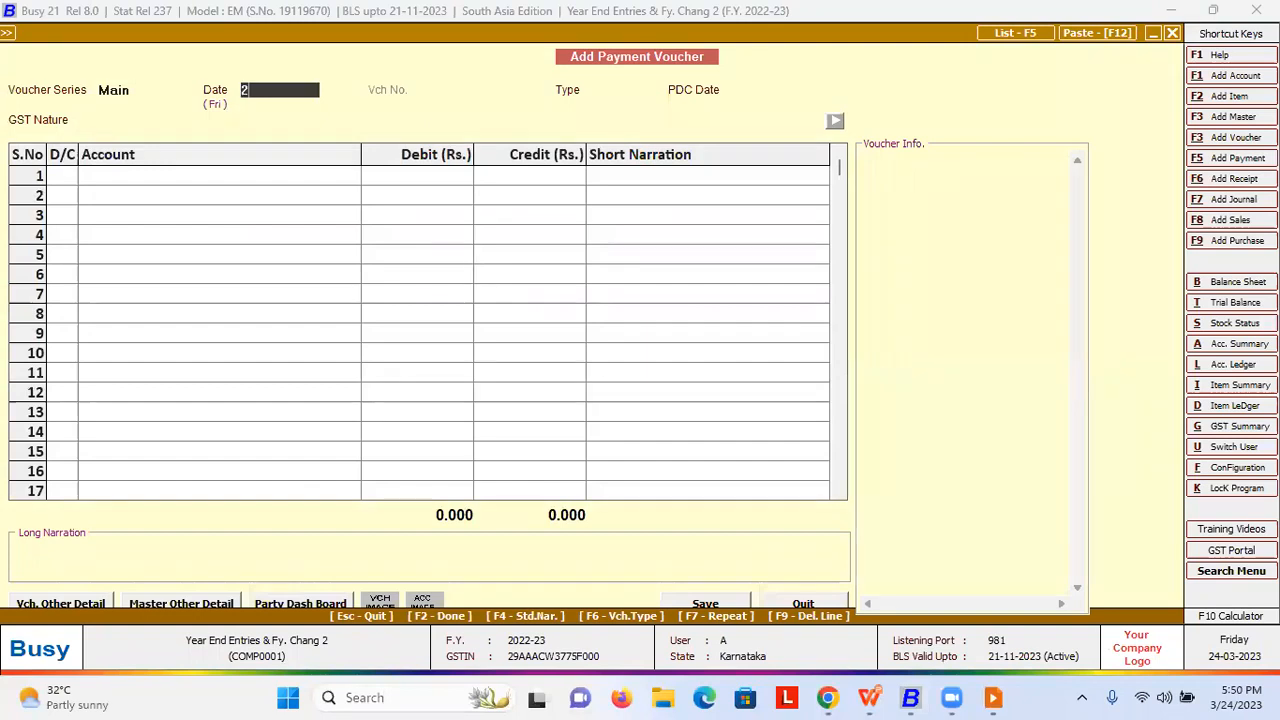
{"action": "type", "text": "4.03"}
{"action": "key", "text": "Return"}
{"action": "key", "text": "Down"}
{"action": "key", "text": "Return"}
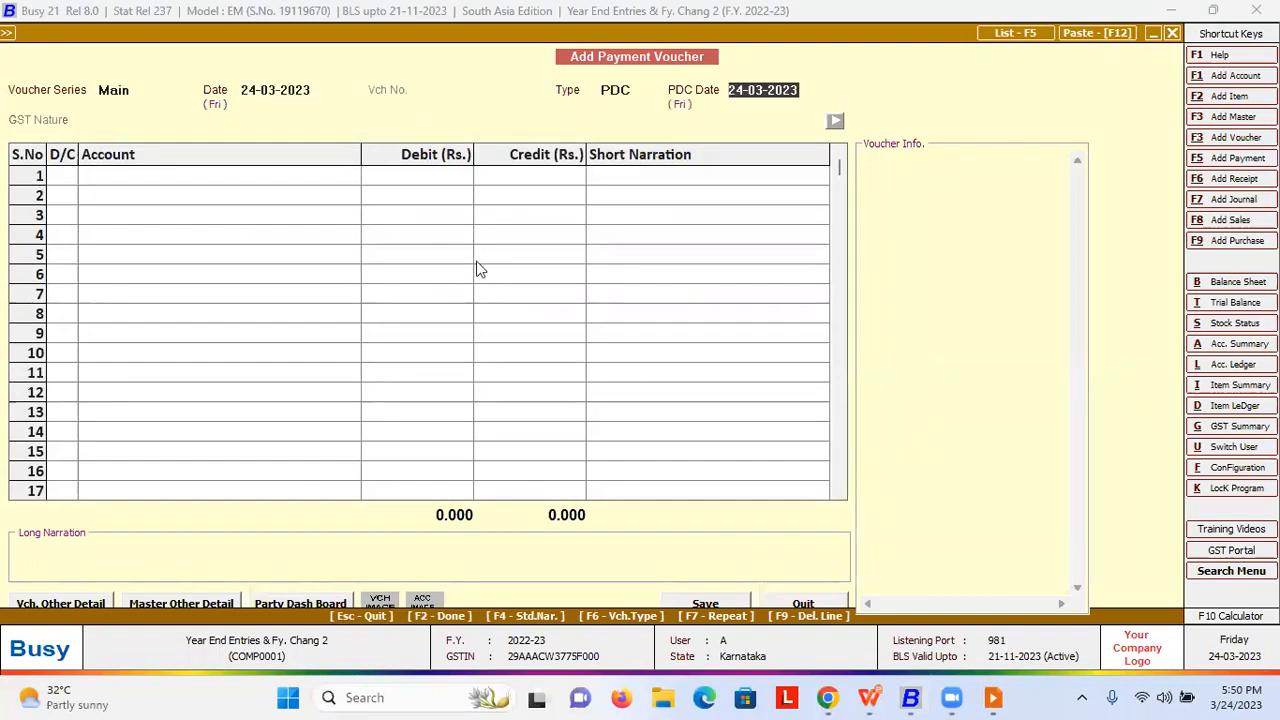
{"action": "type", "text": "10.04"}
{"action": "key", "text": "Return"}
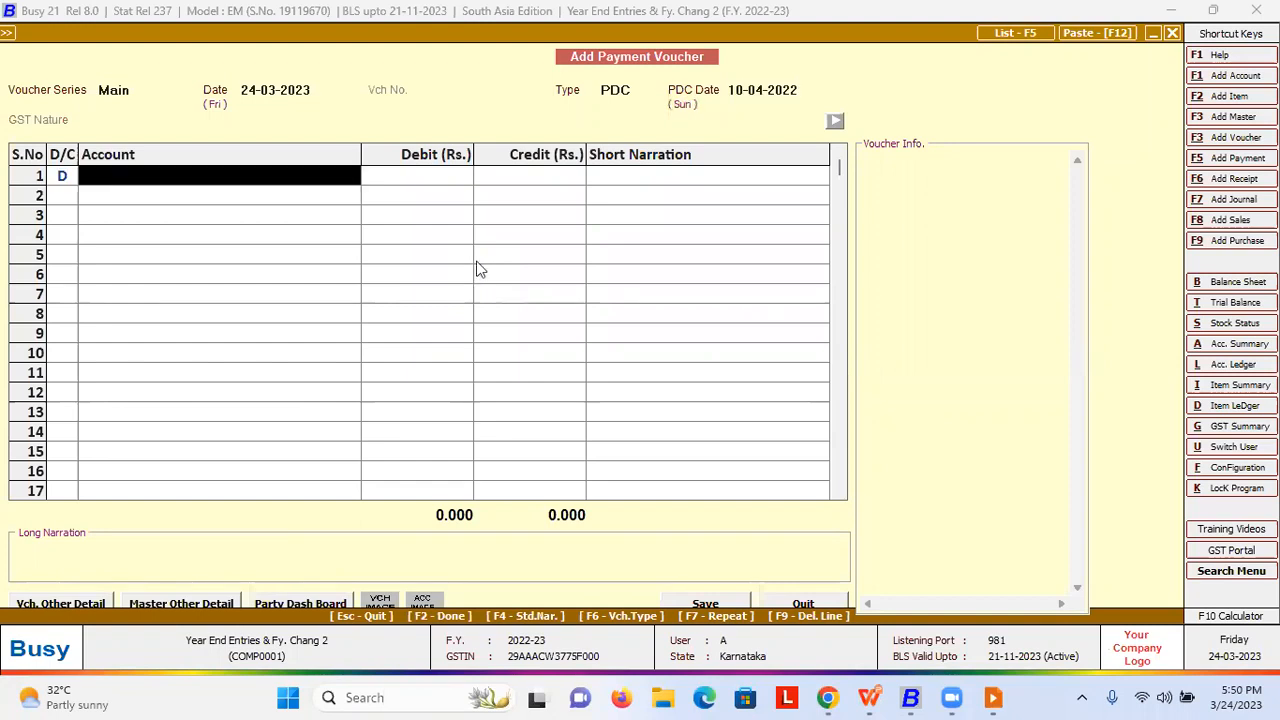
{"action": "key", "text": "Up"}
{"action": "type", "text": "."}
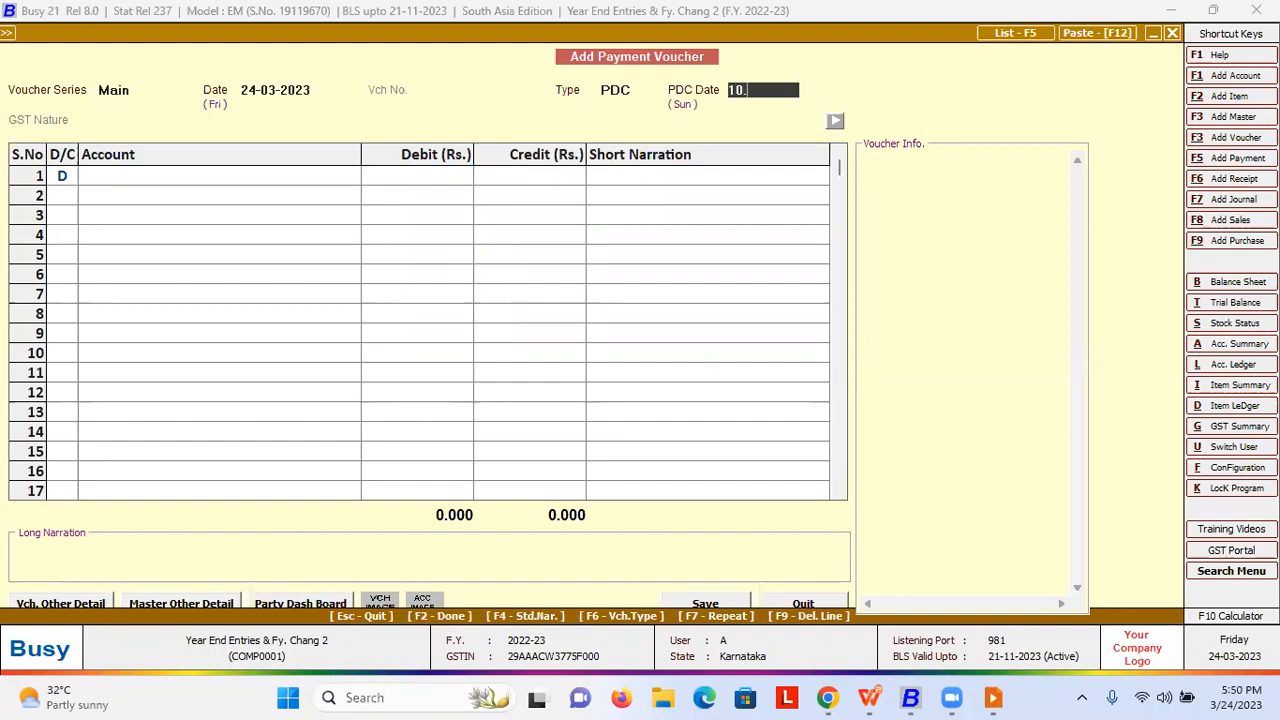
{"action": "type", "text": "04.2023"}
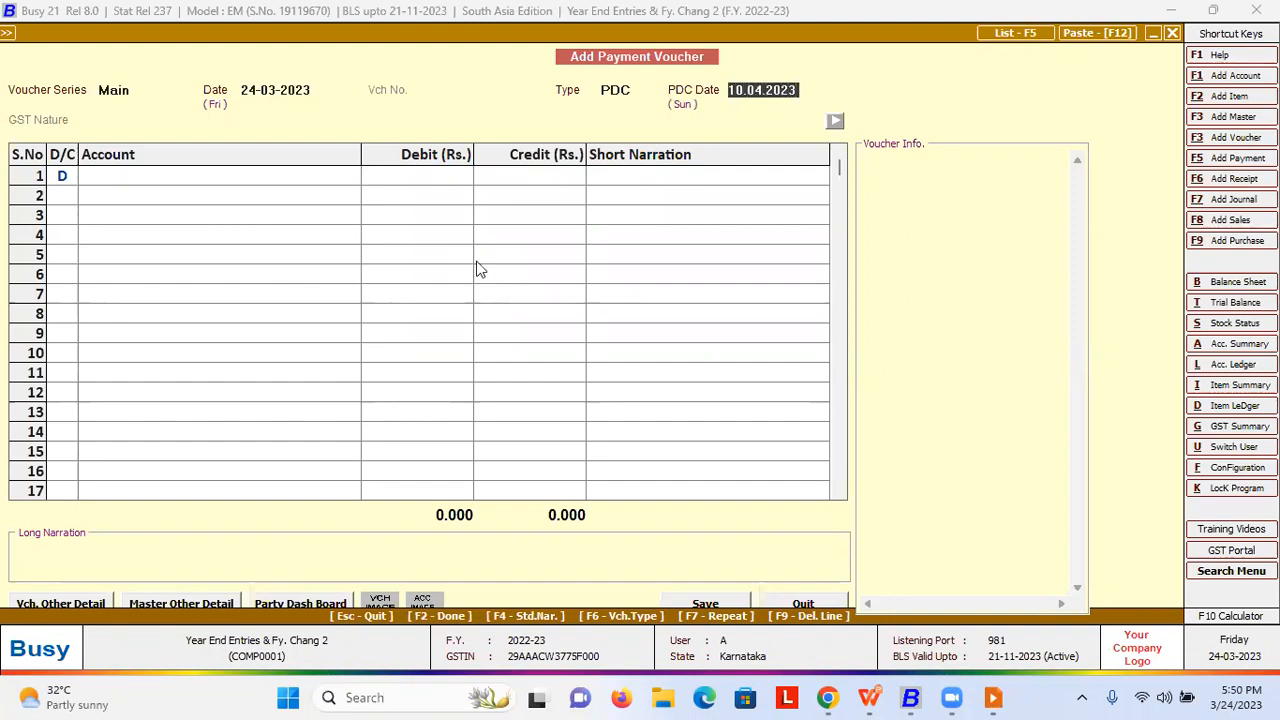
{"action": "key", "text": "Return"}
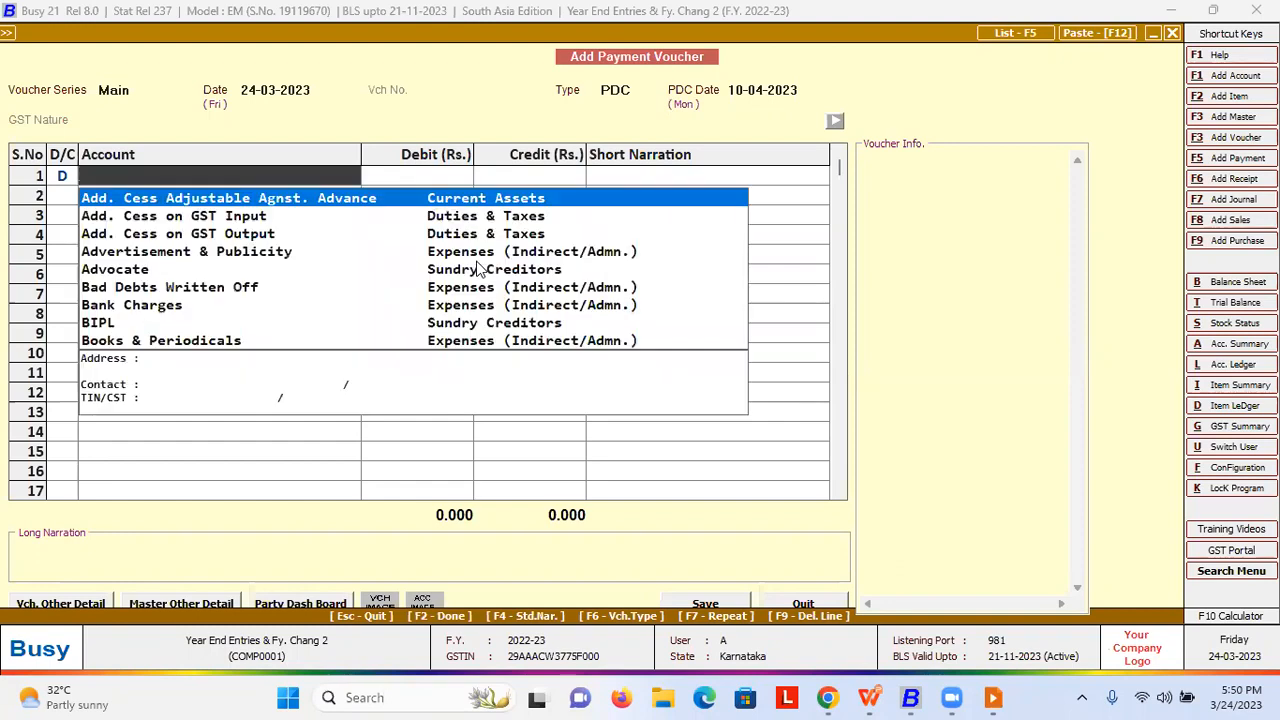
- Debit Advocate 10,000 and credit Sbi Bank 10,000, then save the voucher
{"action": "type", "text": "ad"}
{"action": "key", "text": "Down"}
{"action": "key", "text": "Down"}
{"action": "key", "text": "Down"}
{"action": "key", "text": "Down"}
{"action": "key", "text": "Return"}
{"action": "type", "text": "10000"}
{"action": "key", "text": "Return"}
{"action": "key", "text": "Return"}
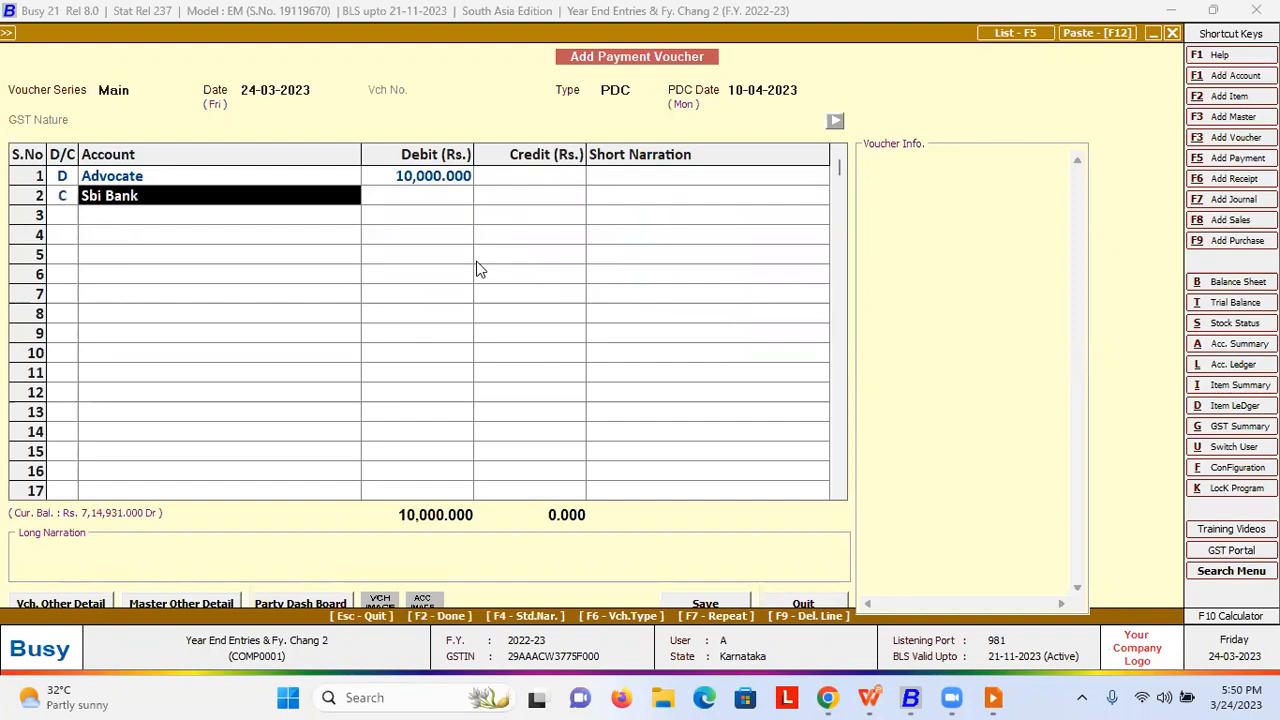
{"action": "key", "text": "Return"}
{"action": "key", "text": "F2"}
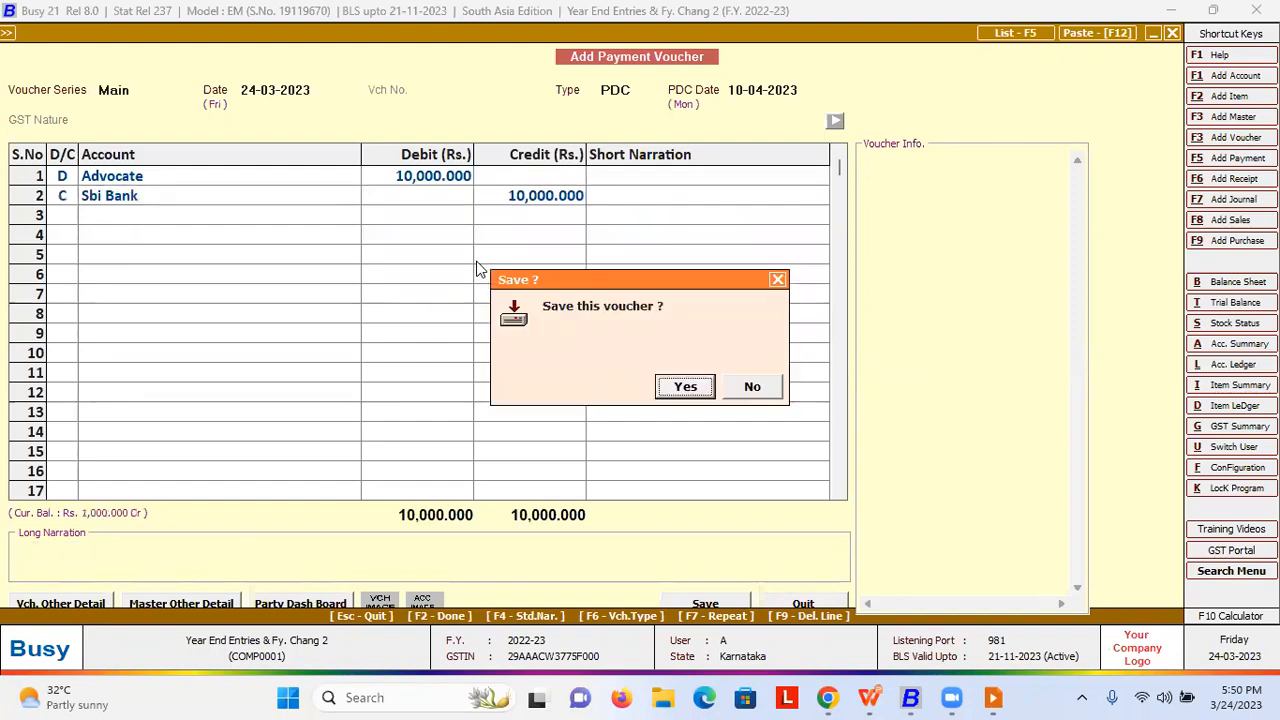
{"action": "key", "text": "Return"}
{"action": "key", "text": "Return"}
- Close the voucher and confirm Regularize PDC for all banks finds no PDC vouchers
{"action": "key", "text": "Escape"}
{"action": "key", "text": "Return"}
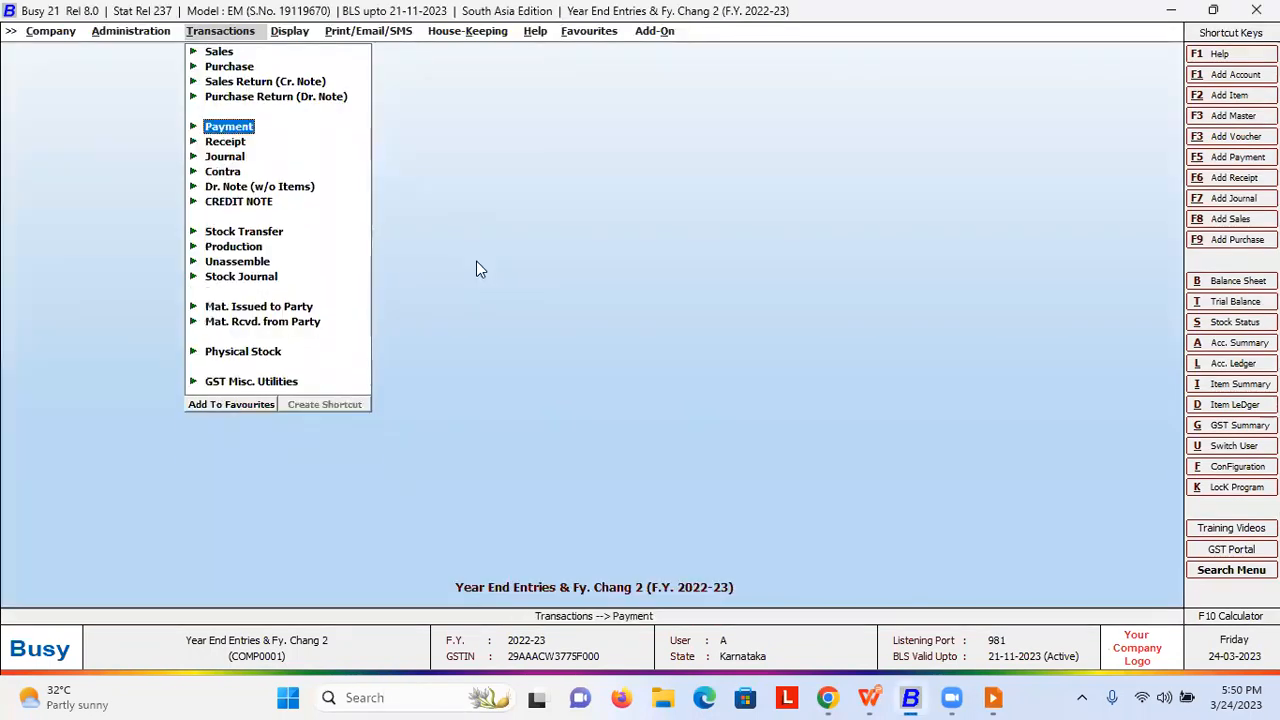
{"action": "key", "text": "Left"}
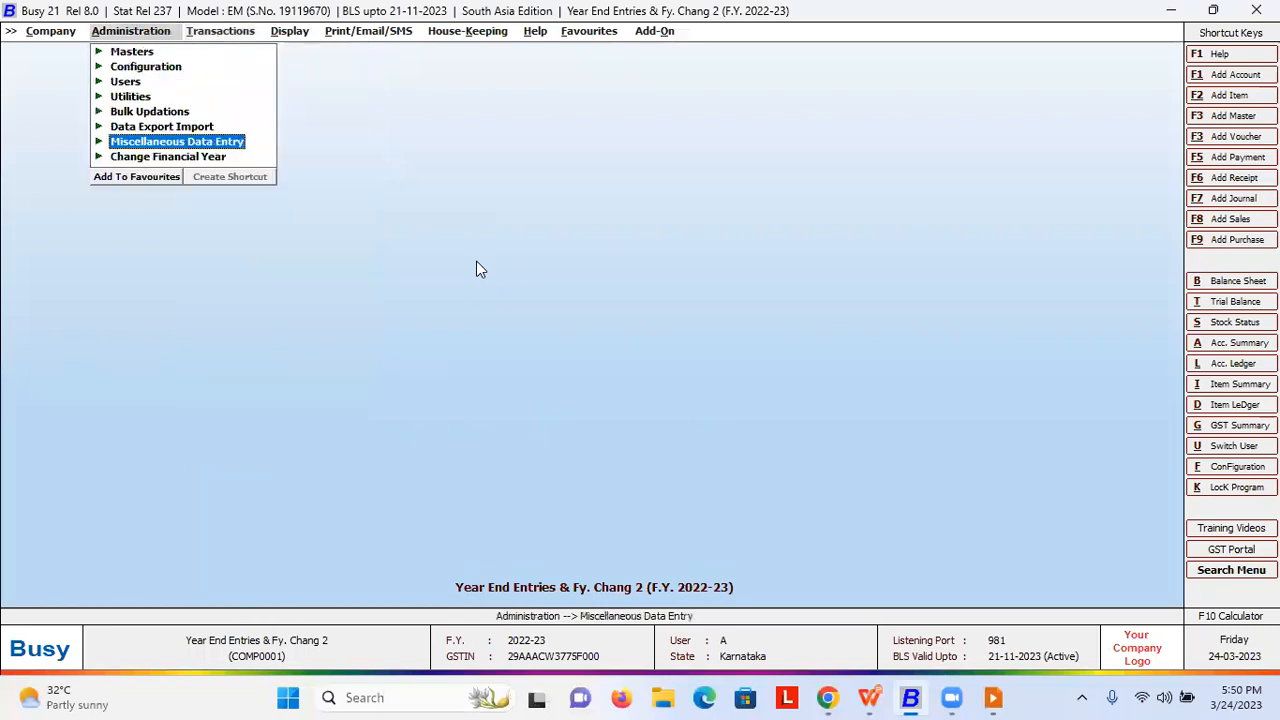
{"action": "key", "text": "Return"}
{"action": "key", "text": "Down"}
{"action": "key", "text": "Down"}
{"action": "key", "text": "Down"}
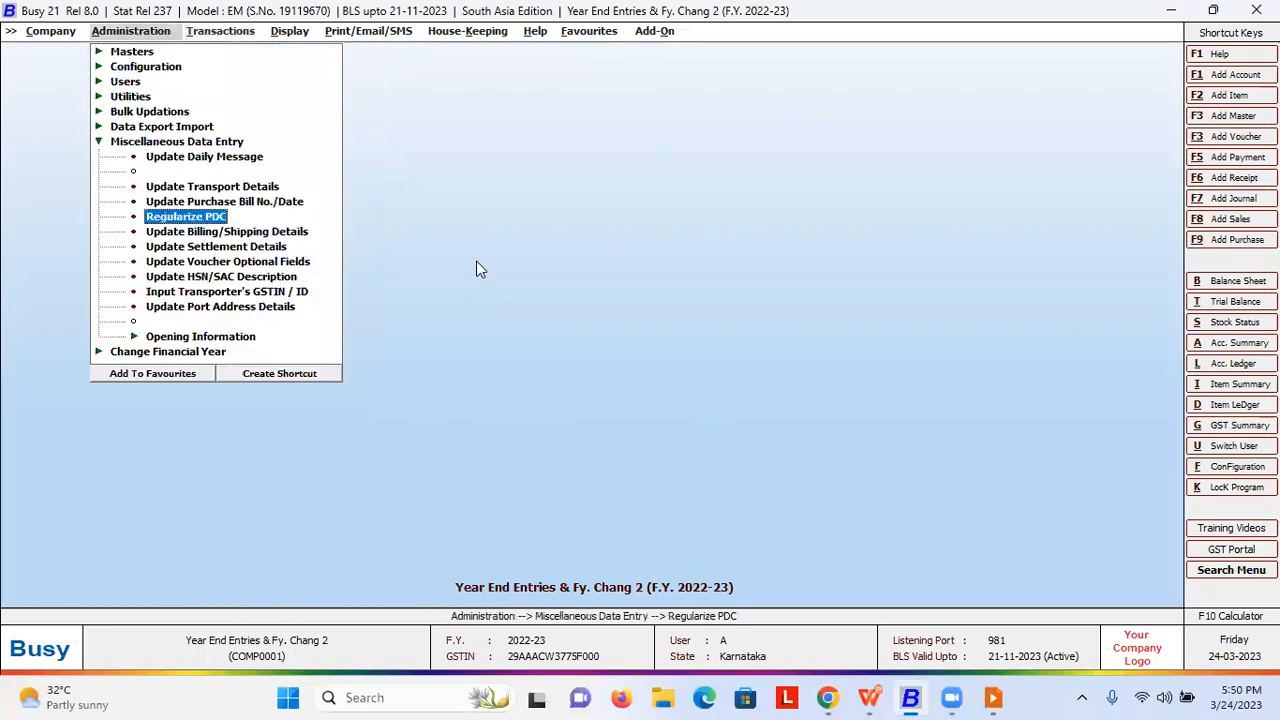
{"action": "key", "text": "Return"}
{"action": "key", "text": "Right"}
{"action": "key", "text": "Return"}
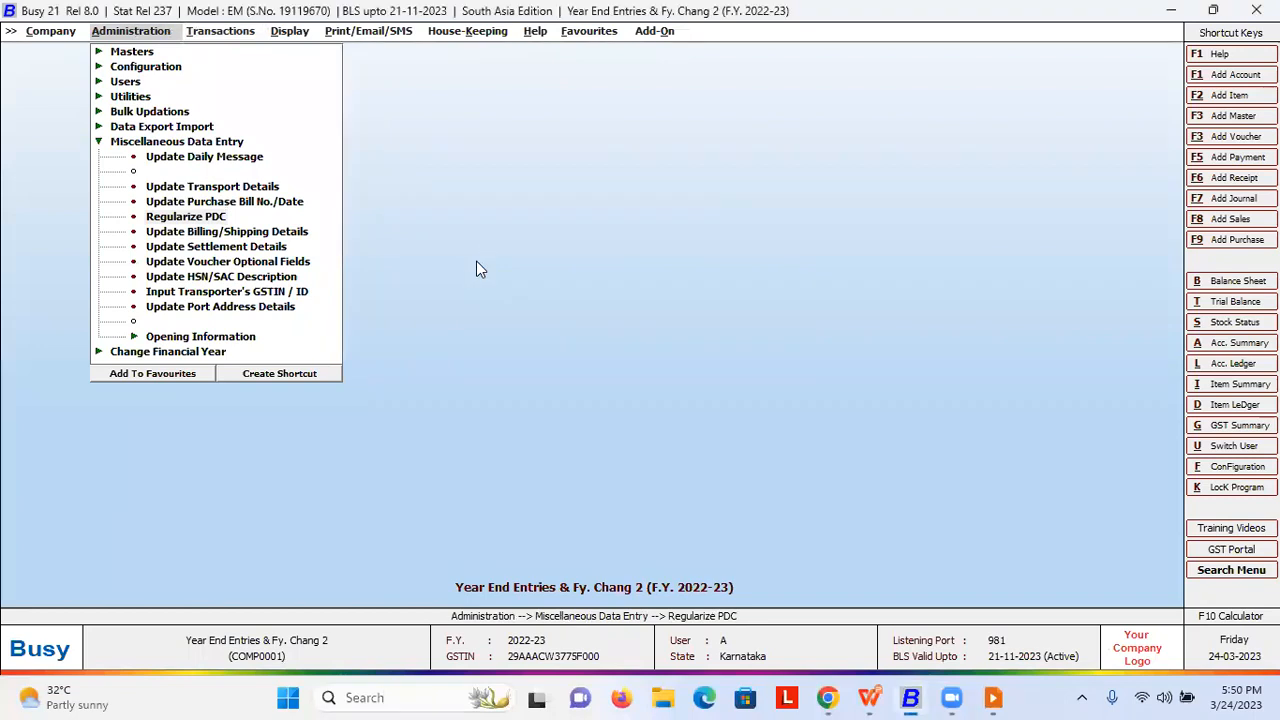
{"action": "key", "text": "F2"}
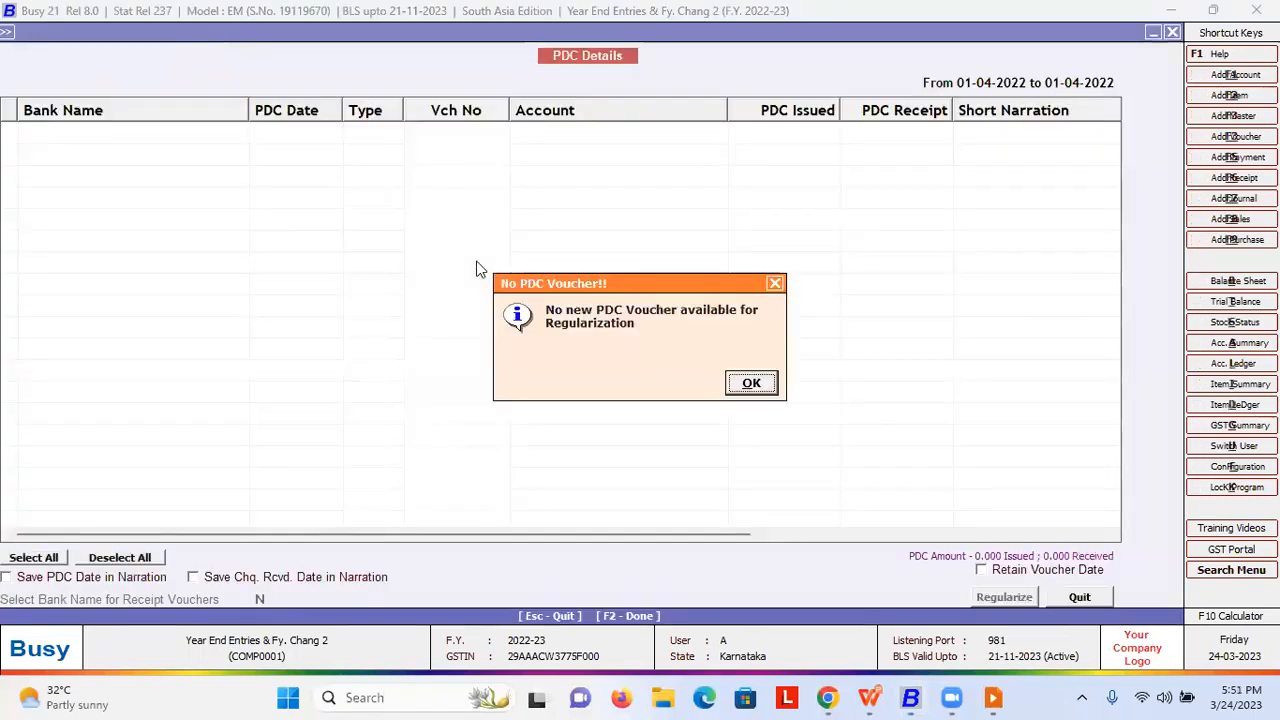
{"action": "key", "text": "Return"}
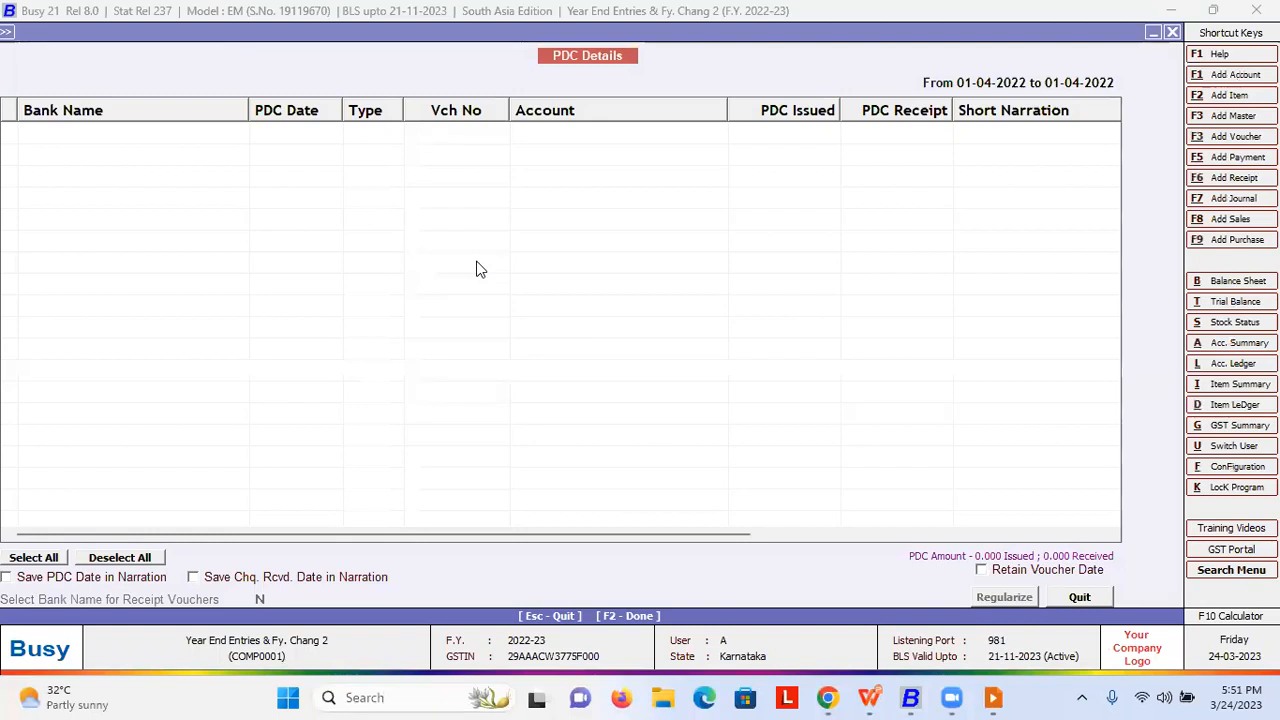
{"action": "key", "text": "Escape"}
{"action": "key", "text": "Escape"}
{"action": "key", "text": "Escape"}
- Begin changing to the year from 01-04-2023, carrying balances for all masters
{"action": "key", "text": "Down"}
{"action": "key", "text": "Return"}
{"action": "key", "text": "Return"}
{"action": "key", "text": "Left"}
{"action": "key", "text": "Return"}
{"action": "key", "text": "Left"}
{"action": "key", "text": "Return"}
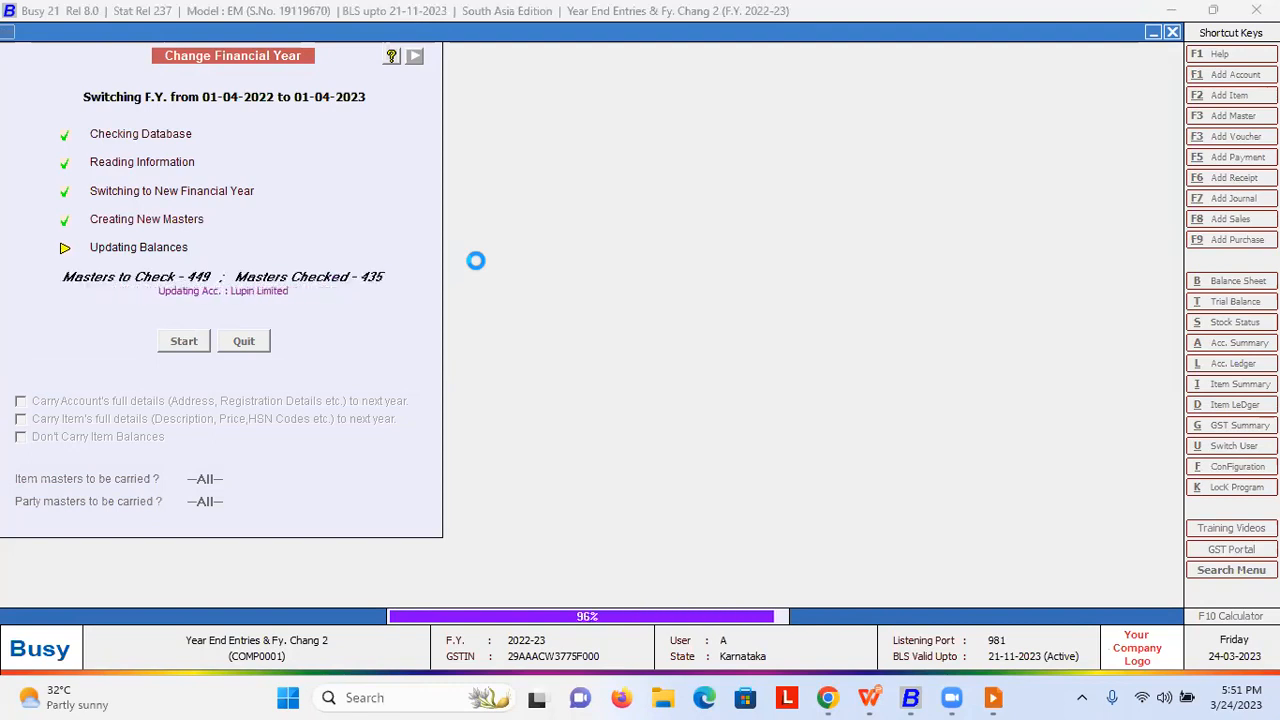
- Acknowledge the year-change success message so the company opens in F.Y. 2023-24
{"action": "key", "text": "Return"}
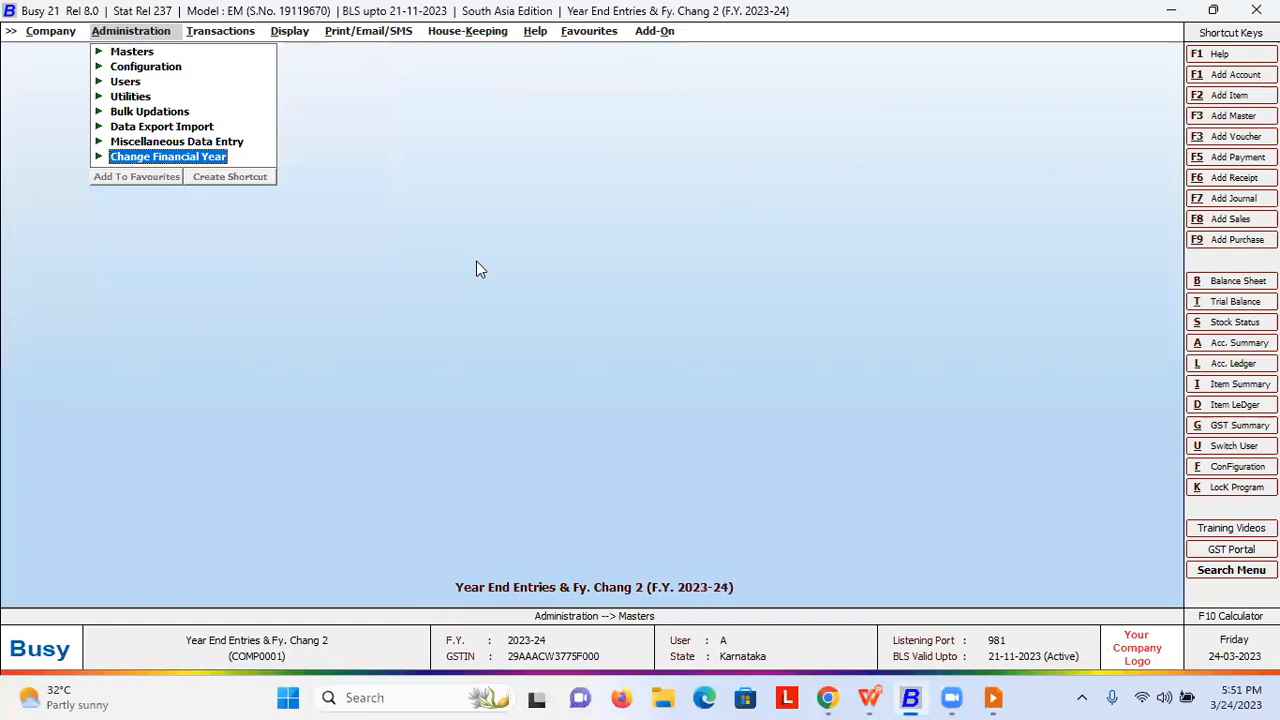
- Run Regularize PDC in F.Y. 2023-24 and carry forward the 3 previous-year PDC payment vouchers
{"action": "key", "text": "Up"}
{"action": "key", "text": "Up"}
{"action": "key", "text": "Down"}
{"action": "key", "text": "Return"}
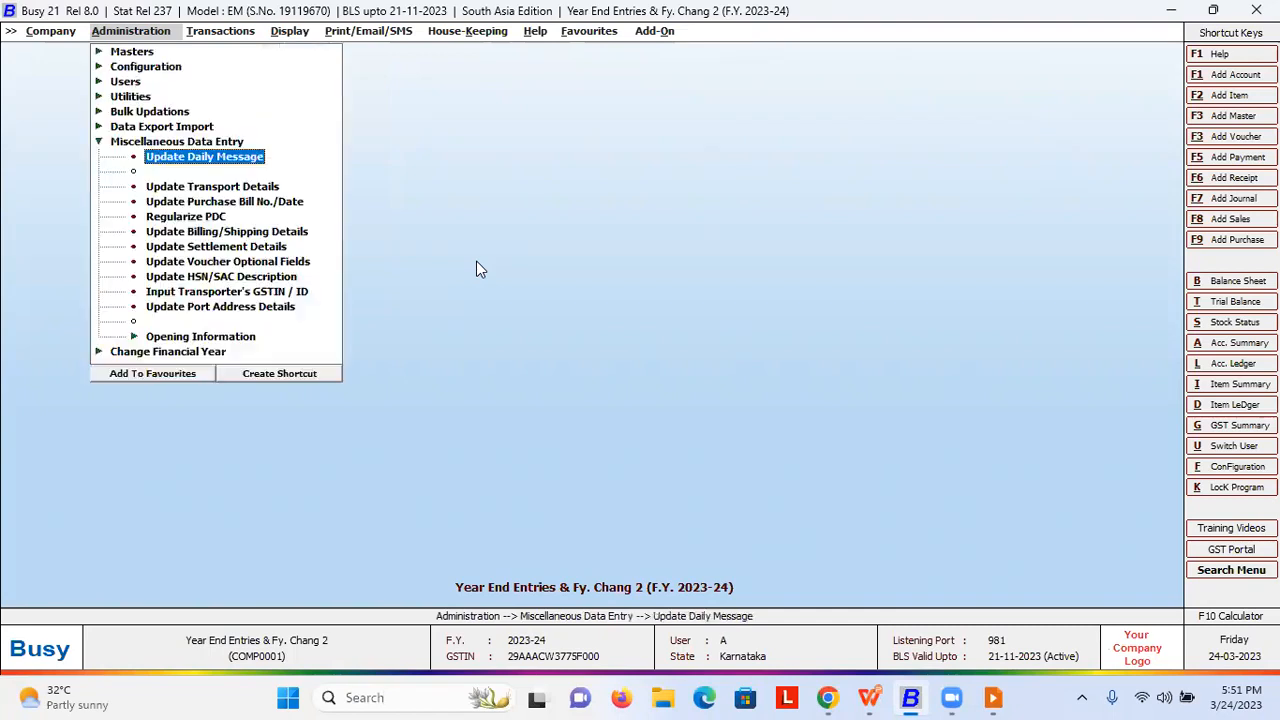
{"action": "key", "text": "Down"}
{"action": "key", "text": "Down"}
{"action": "key", "text": "Down"}
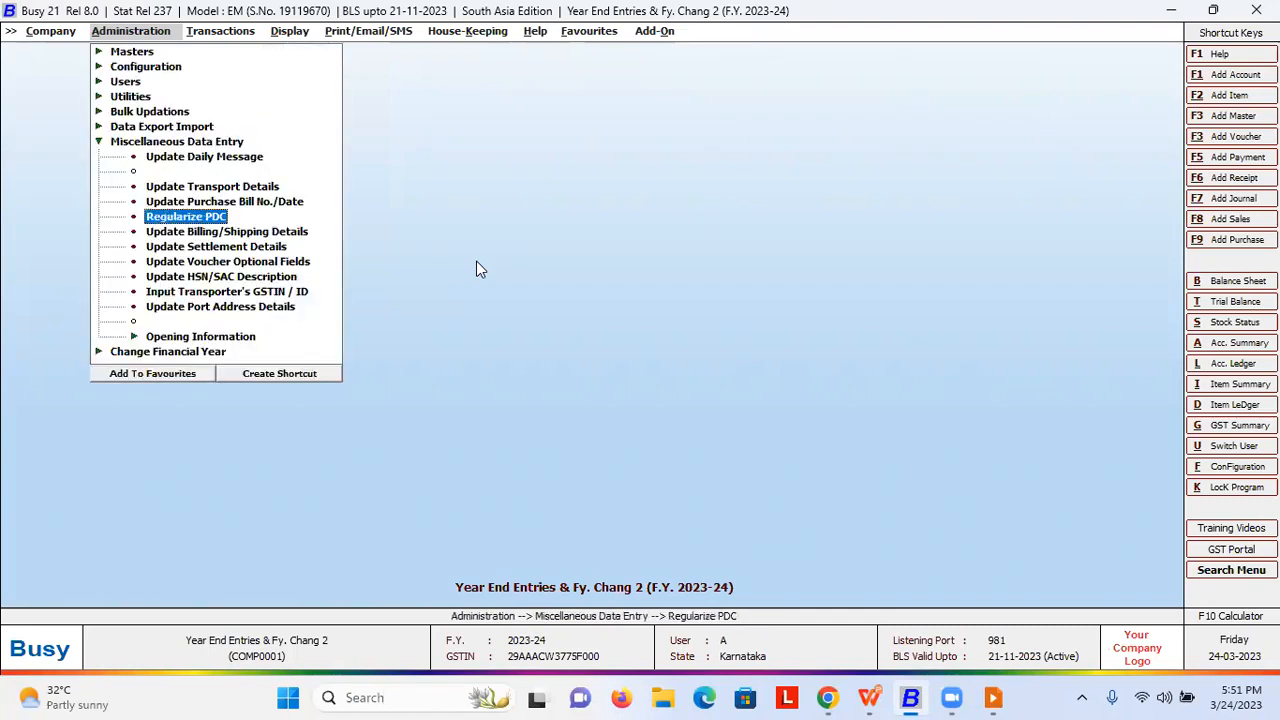
{"action": "key", "text": "Return"}
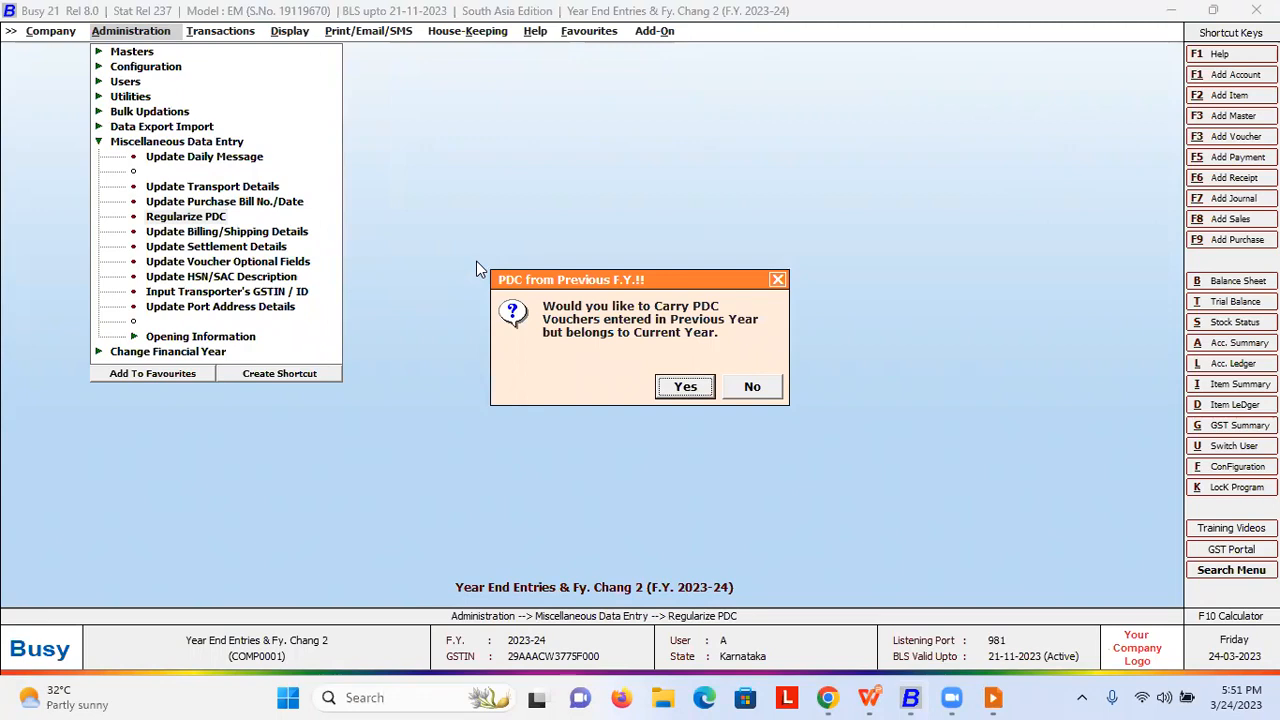
{"action": "key", "text": "Return"}
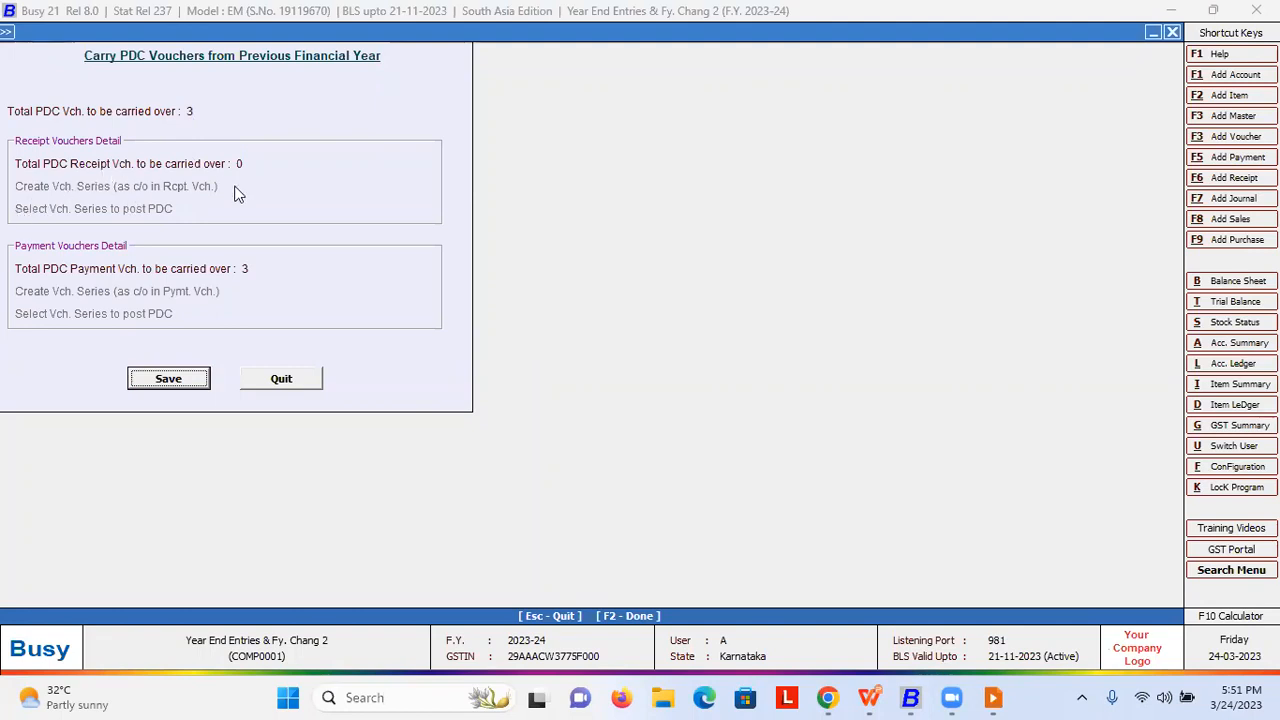
{"action": "left_click", "coordinate": [168, 378]}
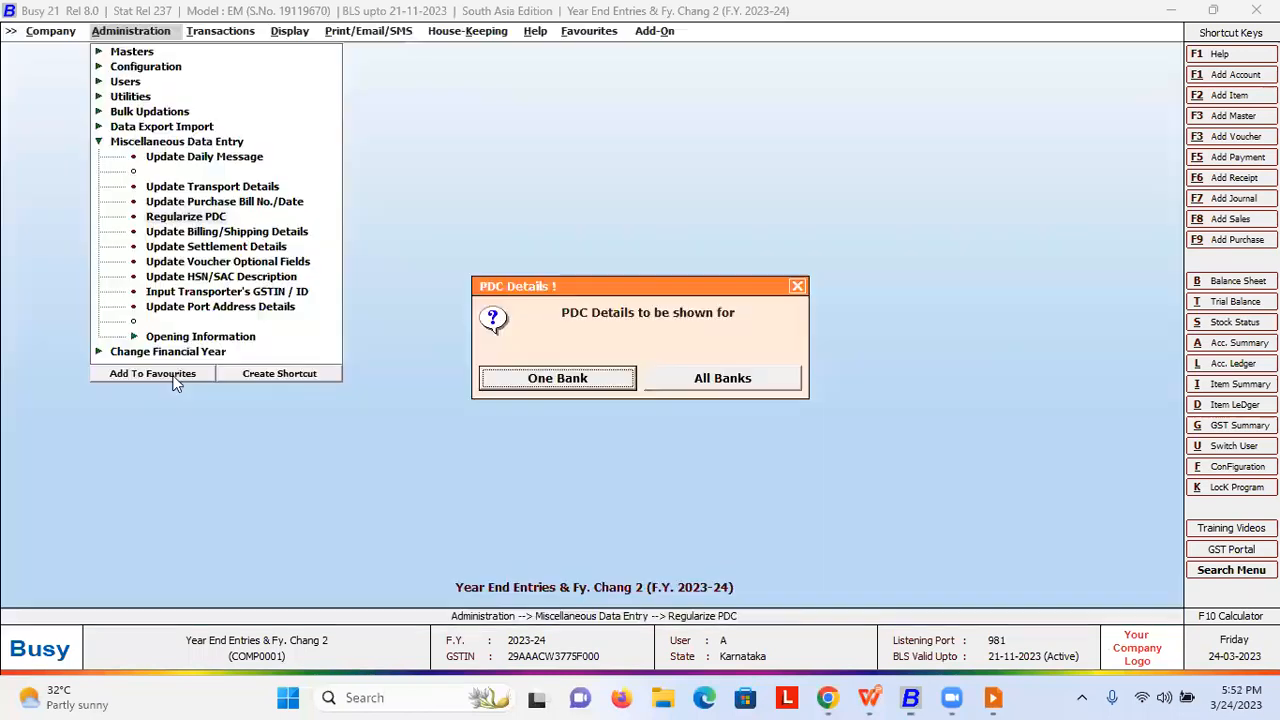
- List the post-dated cheques for all banks over the default date range
{"action": "key", "text": "Escape"}
{"action": "key", "text": "Return"}
{"action": "key", "text": "Right"}
{"action": "key", "text": "Return"}
{"action": "key", "text": "F2"}
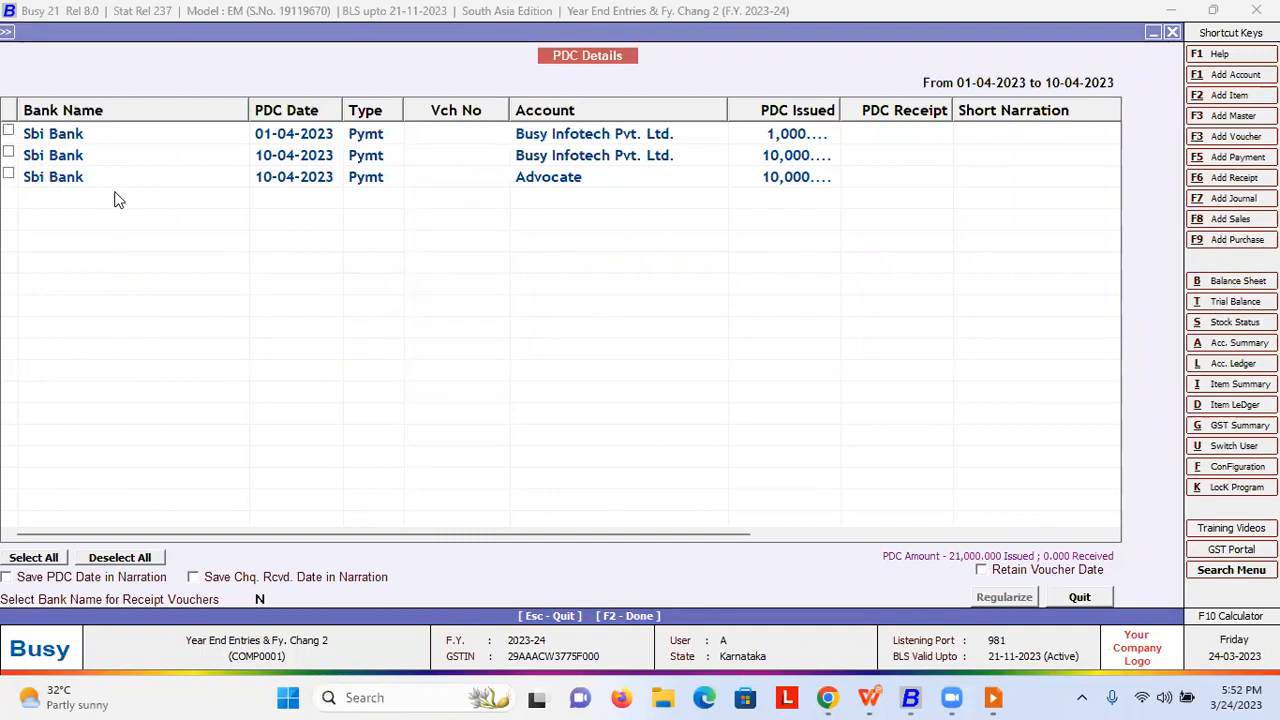
- Regularize the 01-04-2023 PDC and the Advocate PDC, then acknowledge the success message
{"action": "left_click", "coordinate": [8, 131]}
{"action": "left_click", "coordinate": [9, 175]}
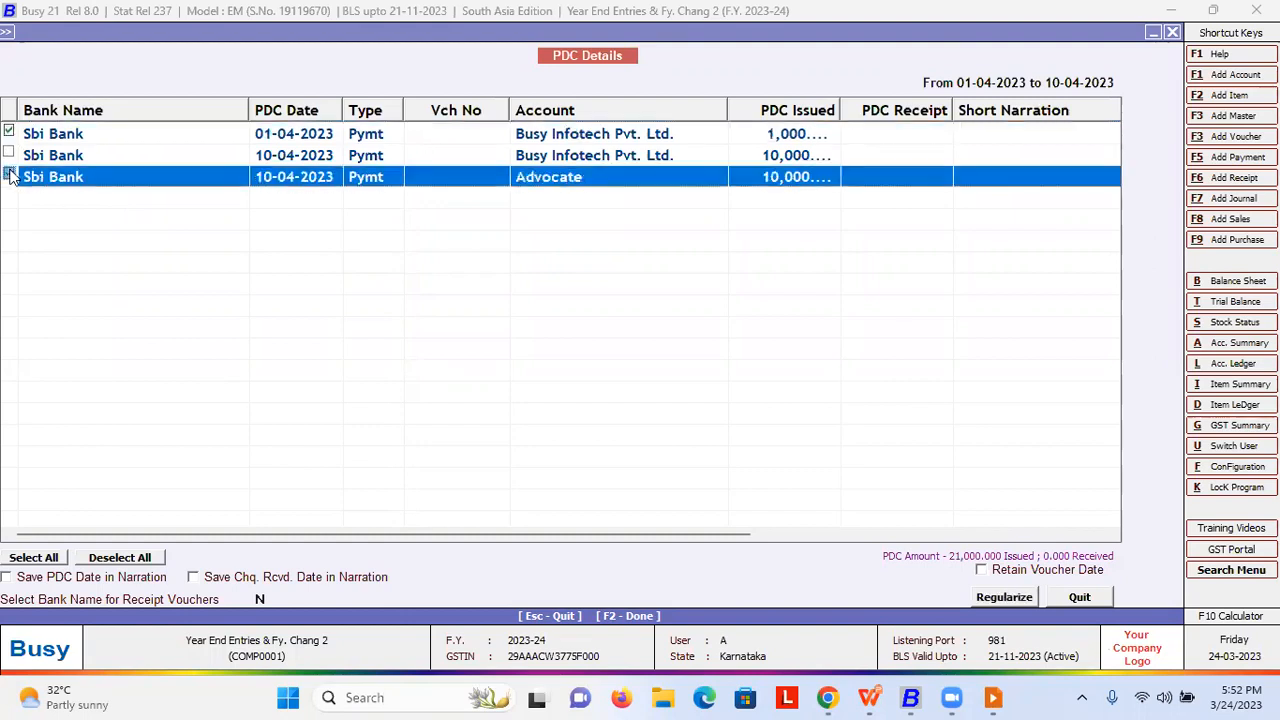
{"action": "key", "text": "F2"}
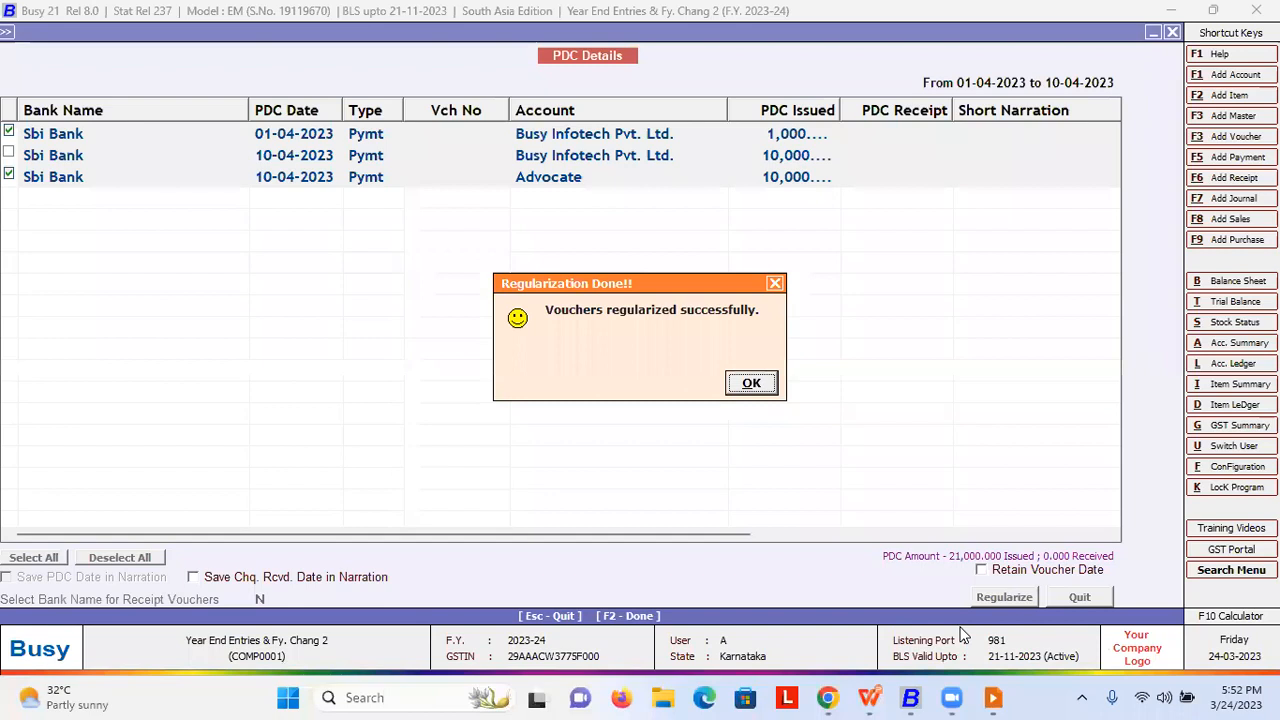
{"action": "key", "text": "Escape"}
{"action": "key", "text": "Escape"}
{"action": "key", "text": "Escape"}
{"action": "key", "text": "Escape"}
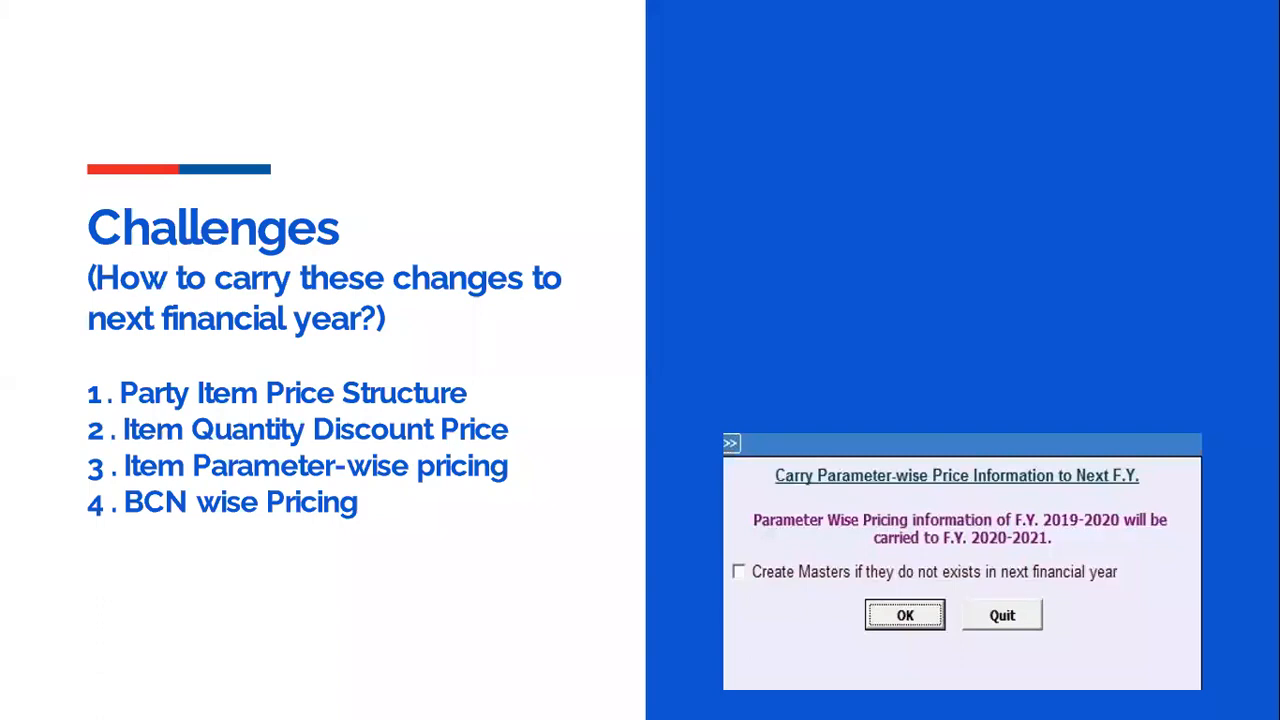
- Switch from the pricing Challenges slide back to the Busy 21 window
{"action": "key", "text": "alt+Tab"}
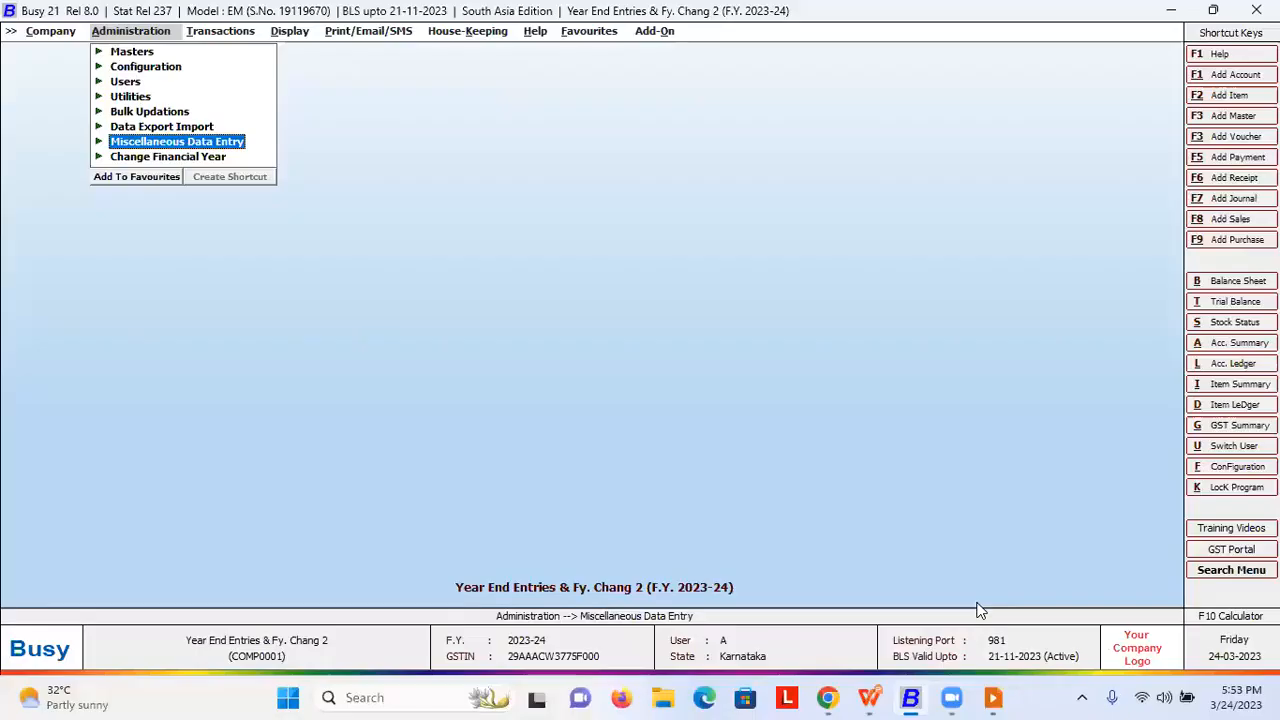
- Switch the company to the previous financial year, F.Y. 2022-23
{"action": "key", "text": "Page_Up"}
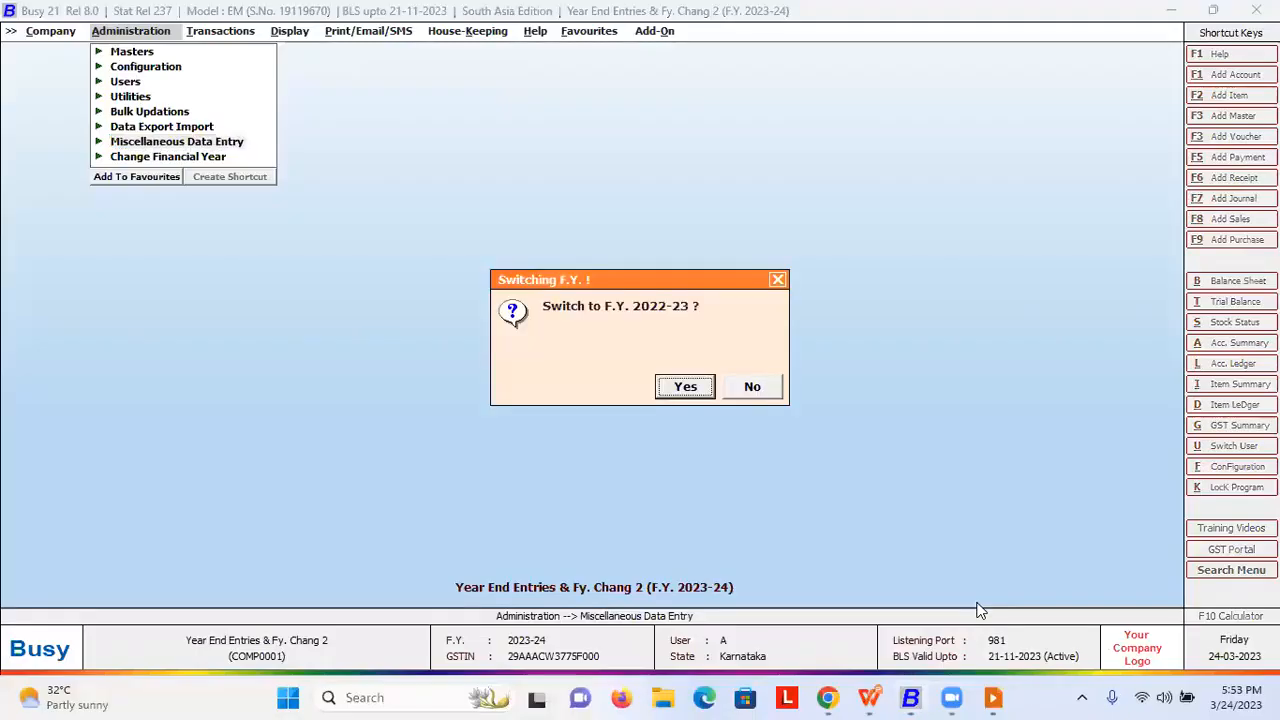
{"action": "key", "text": "Escape"}
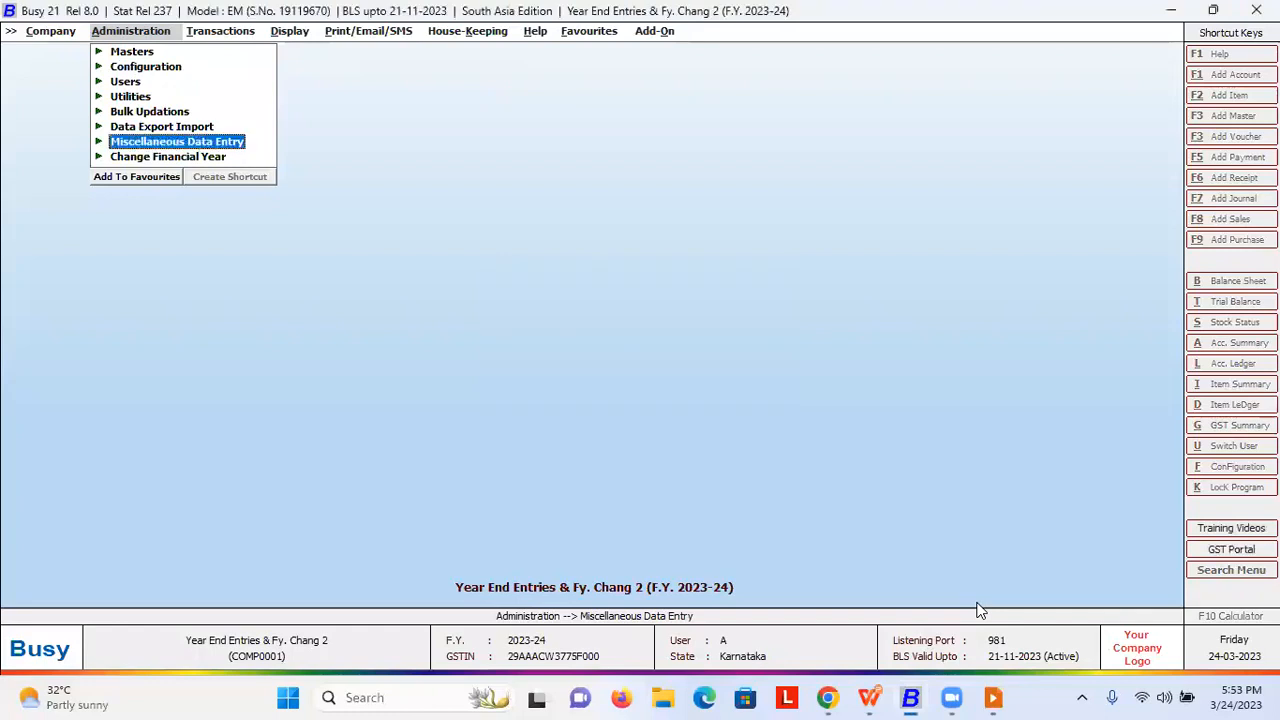
{"action": "key", "text": "Page_Up"}
- Search the inventory Features/Options for 'parameter' to check Parameterized Details is enabled
{"action": "key", "text": "Return"}
{"action": "key", "text": "Return"}
{"action": "key", "text": "Up"}
{"action": "key", "text": "Up"}
{"action": "key", "text": "Up"}
{"action": "key", "text": "Up"}
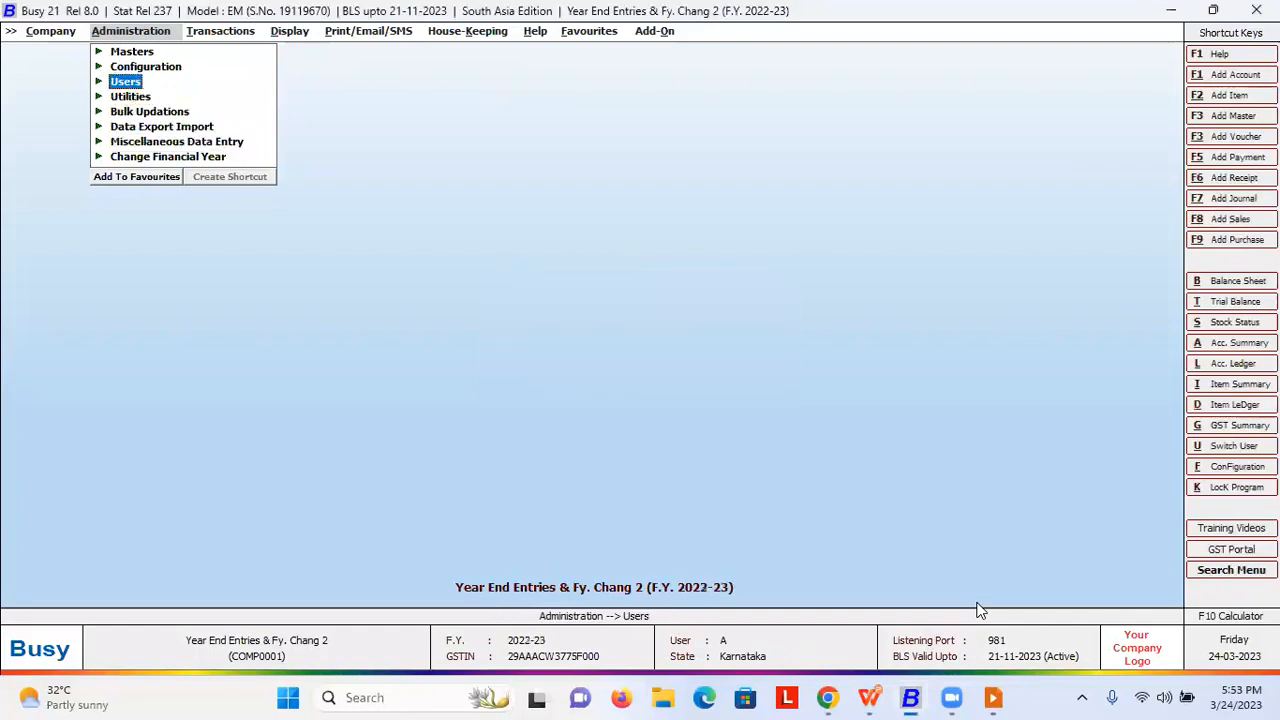
{"action": "key", "text": "Up"}
{"action": "key", "text": "Return"}
{"action": "key", "text": "Return"}
{"action": "key", "text": "Down"}
{"action": "key", "text": "Down"}
{"action": "key", "text": "Down"}
{"action": "key", "text": "Down"}
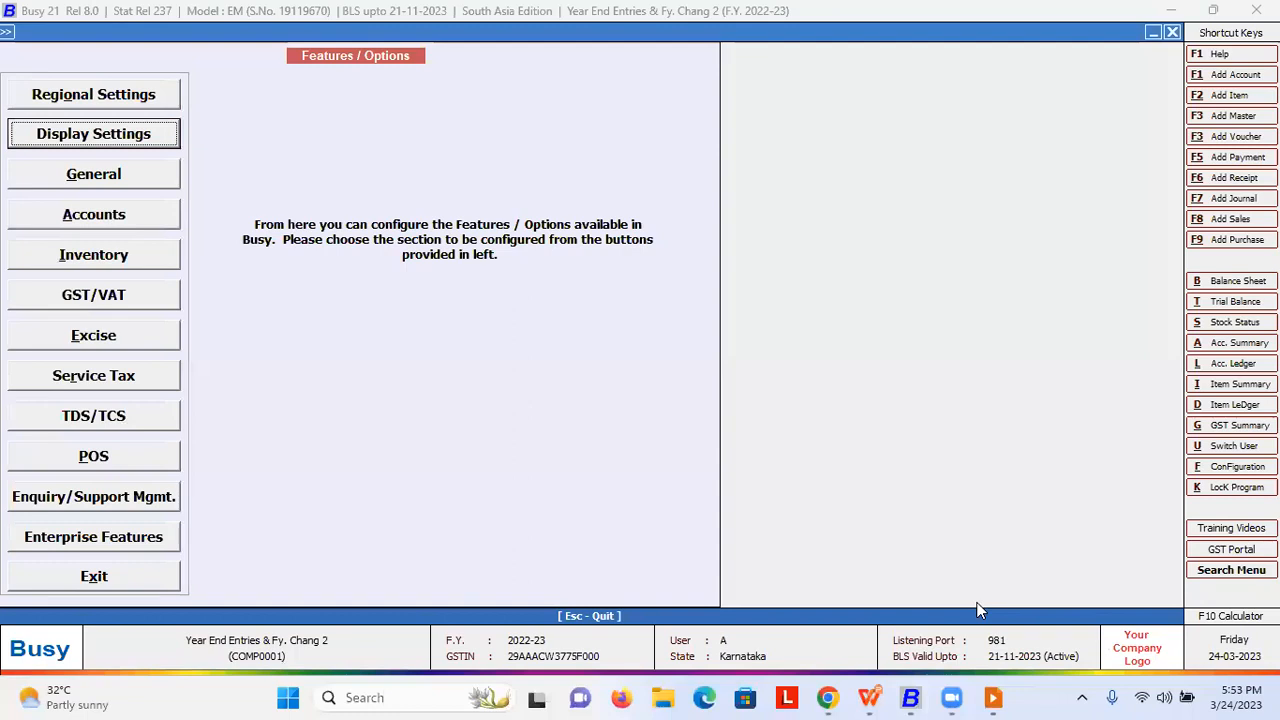
{"action": "key", "text": "Return"}
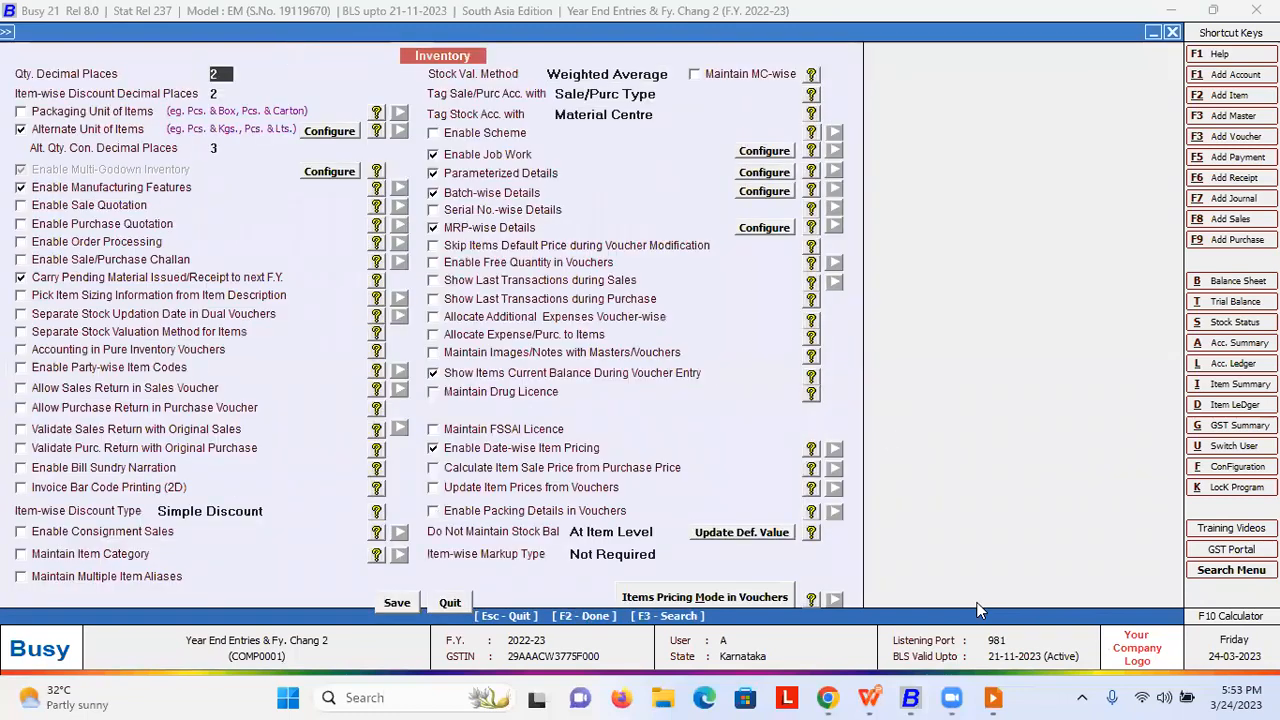
{"action": "key", "text": "F3"}
{"action": "type", "text": "parameter"}
{"action": "key", "text": "Return"}
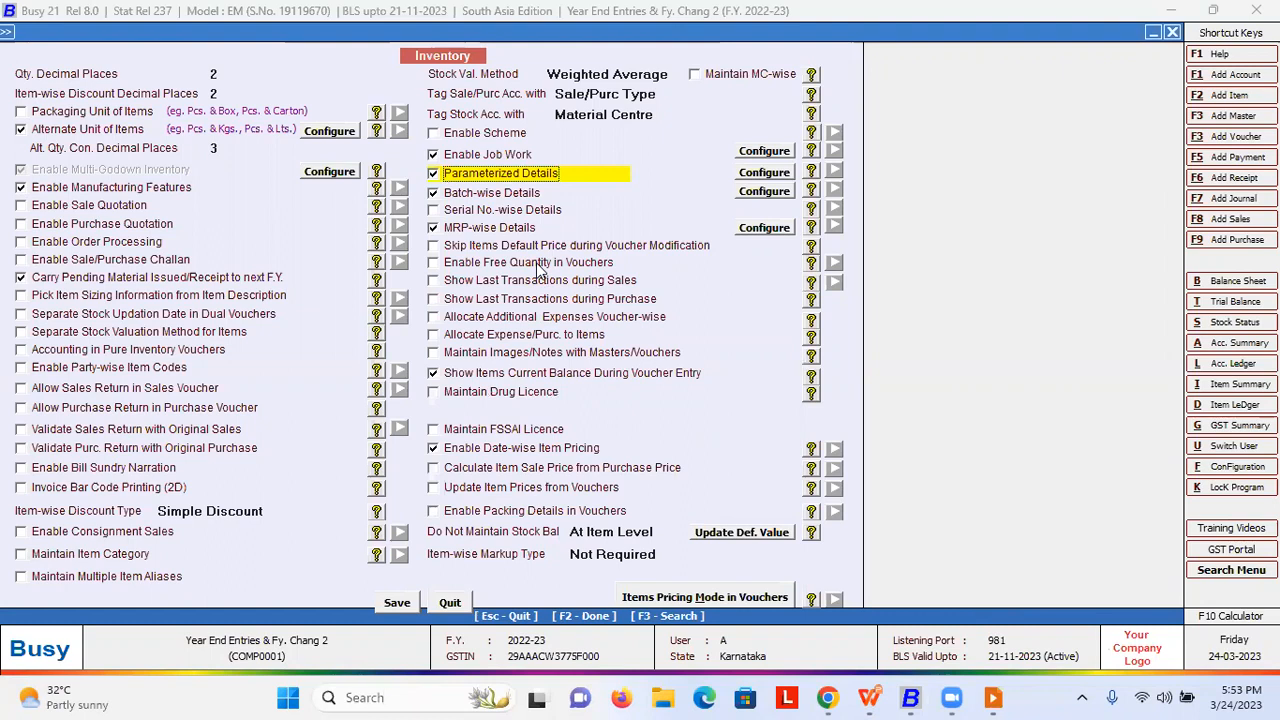
- Close the inventory settings and go to the Change Financial Year options
{"action": "key", "text": "Escape"}
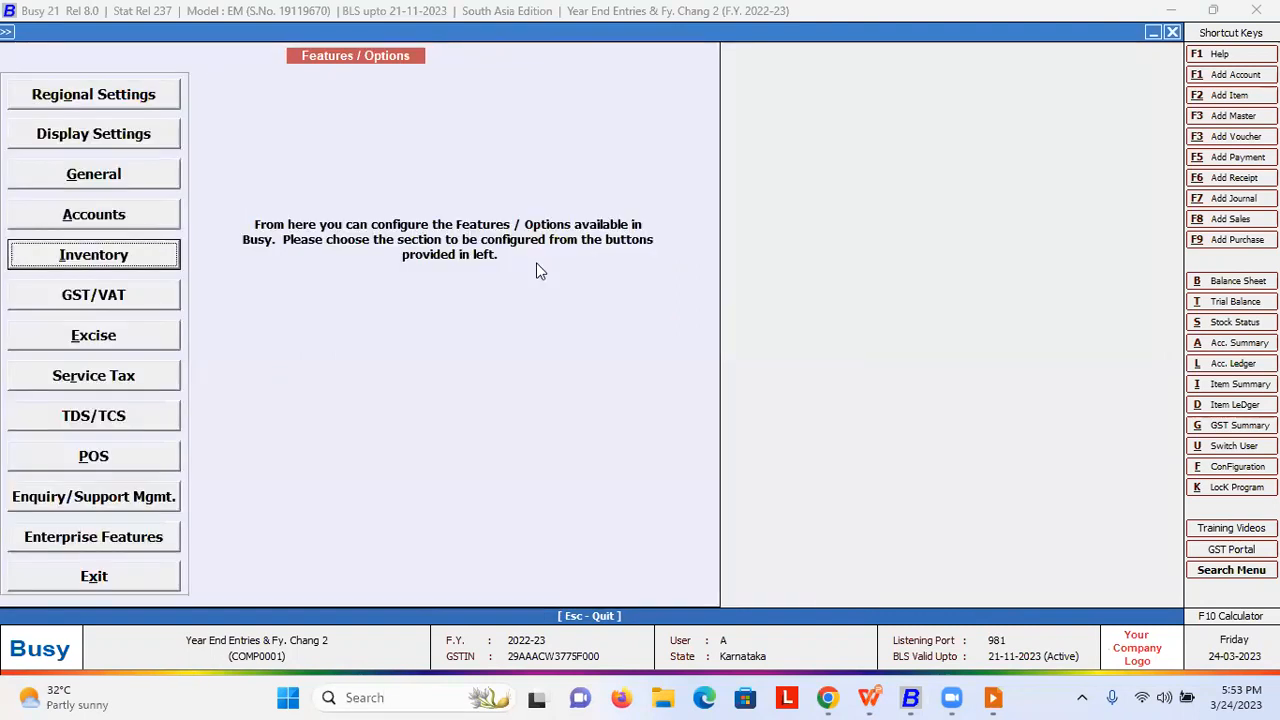
{"action": "key", "text": "Escape"}
{"action": "key", "text": "Down"}
{"action": "key", "text": "Down"}
{"action": "key", "text": "Down"}
{"action": "key", "text": "Down"}
{"action": "key", "text": "Down"}
{"action": "key", "text": "Down"}
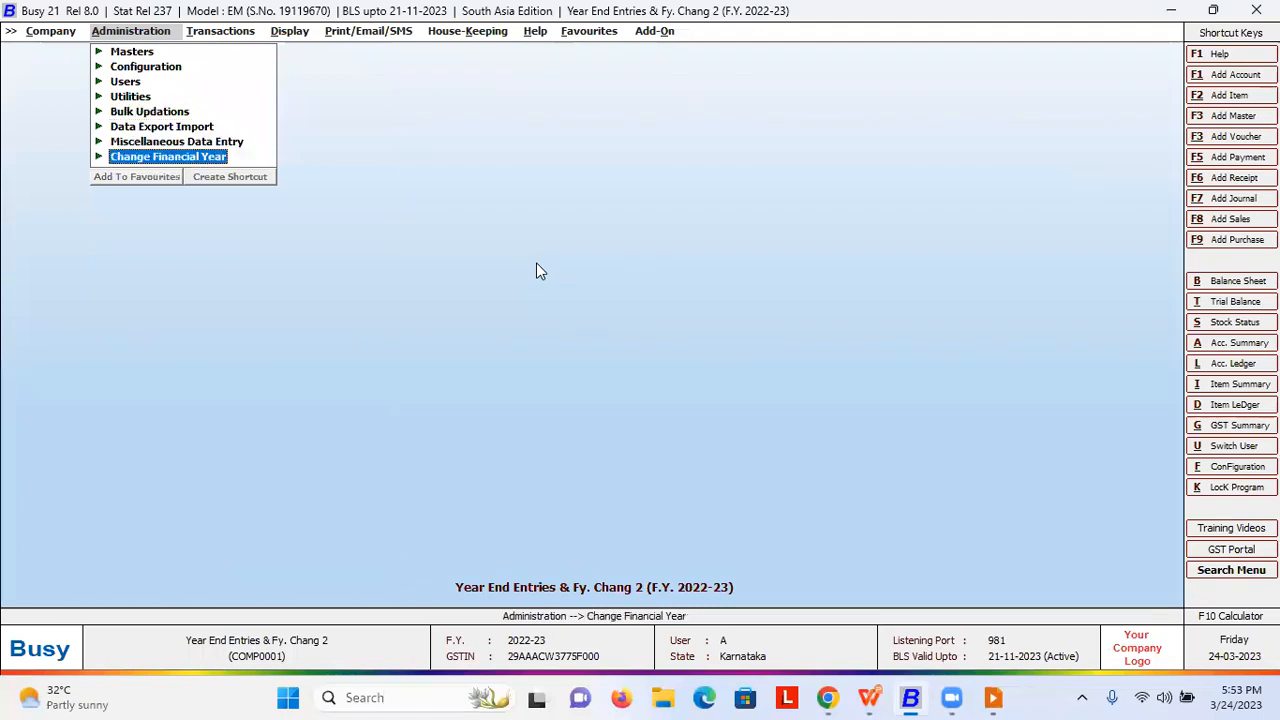
- Carry Item Parameter-Wise Pricing from F.Y. 2022-2023 forward to F.Y. 2023-2024
{"action": "key", "text": "Return"}
{"action": "key", "text": "Down"}
{"action": "key", "text": "Down"}
{"action": "key", "text": "Down"}
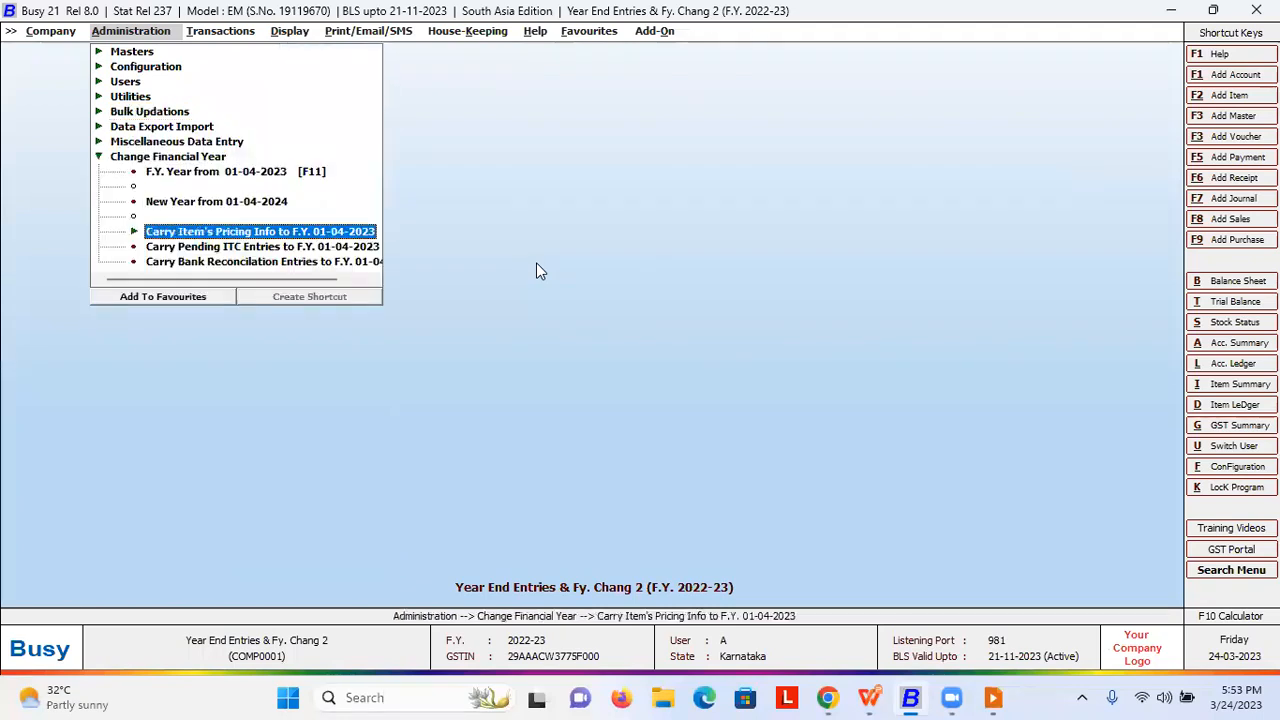
{"action": "key", "text": "Up"}
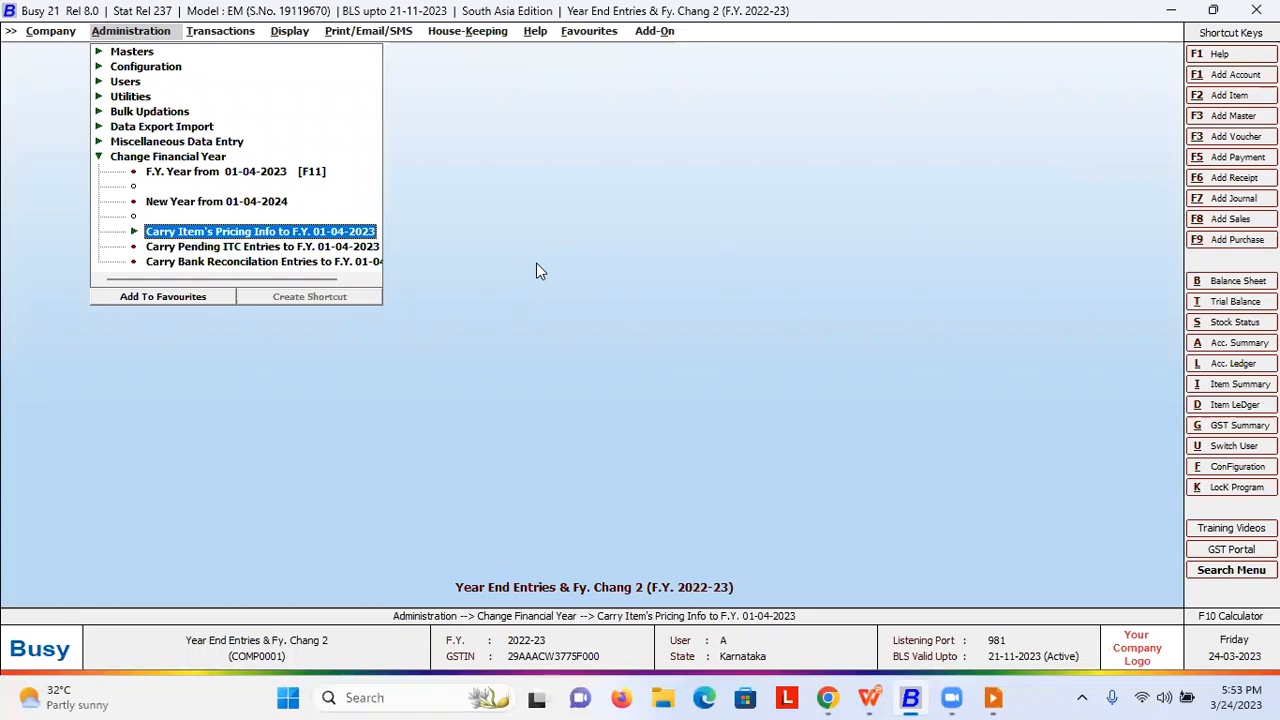
{"action": "key", "text": "Return"}
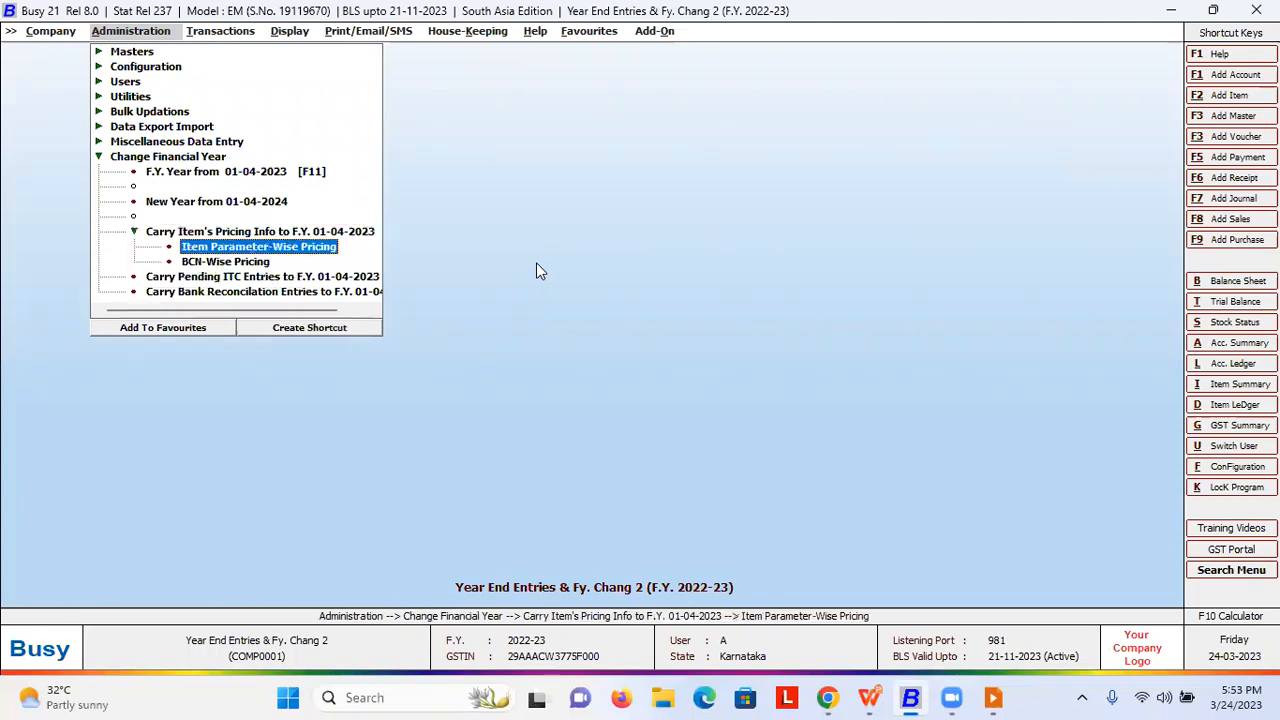
{"action": "key", "text": "Down"}
{"action": "key", "text": "Up"}
{"action": "key", "text": "Down"}
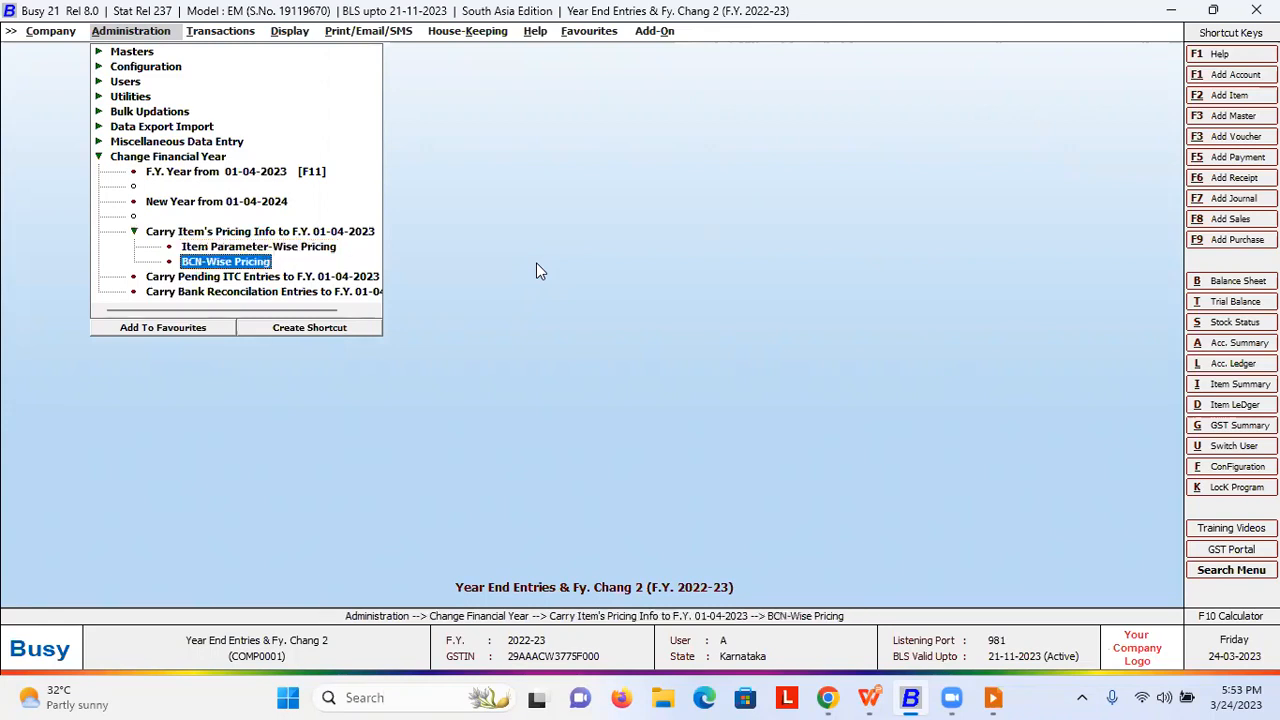
{"action": "key", "text": "Up"}
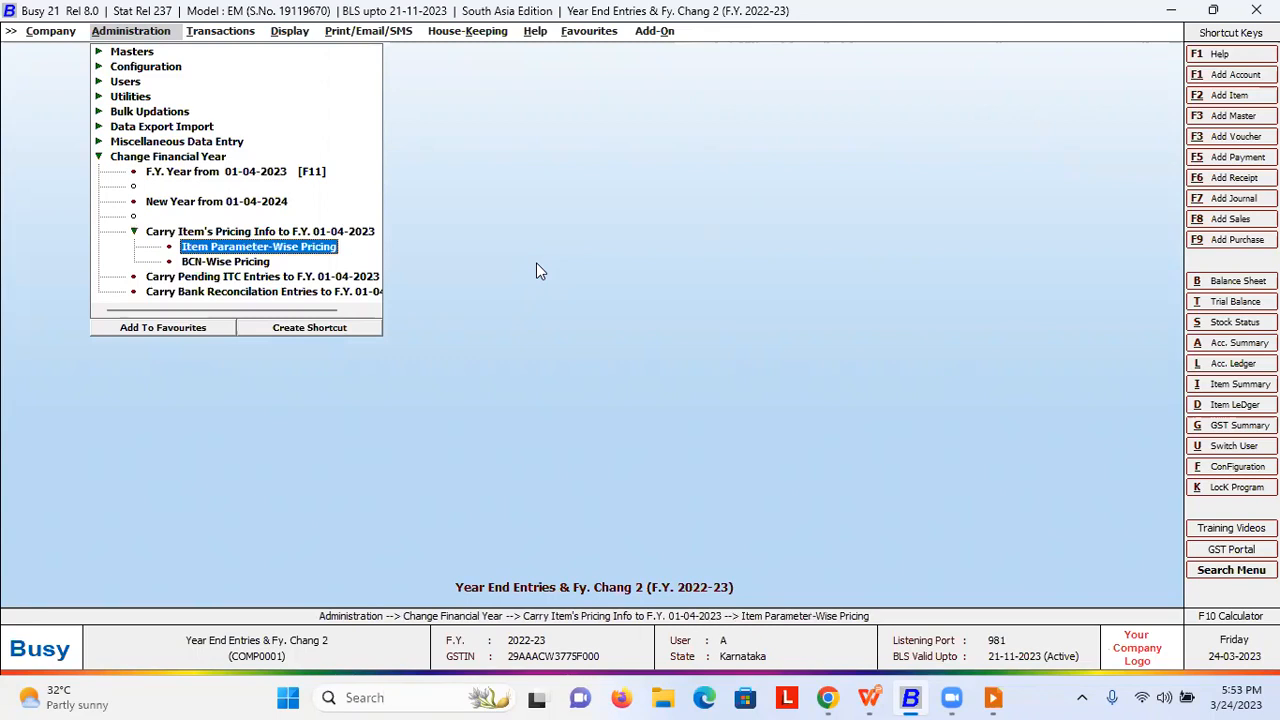
{"action": "key", "text": "Return"}
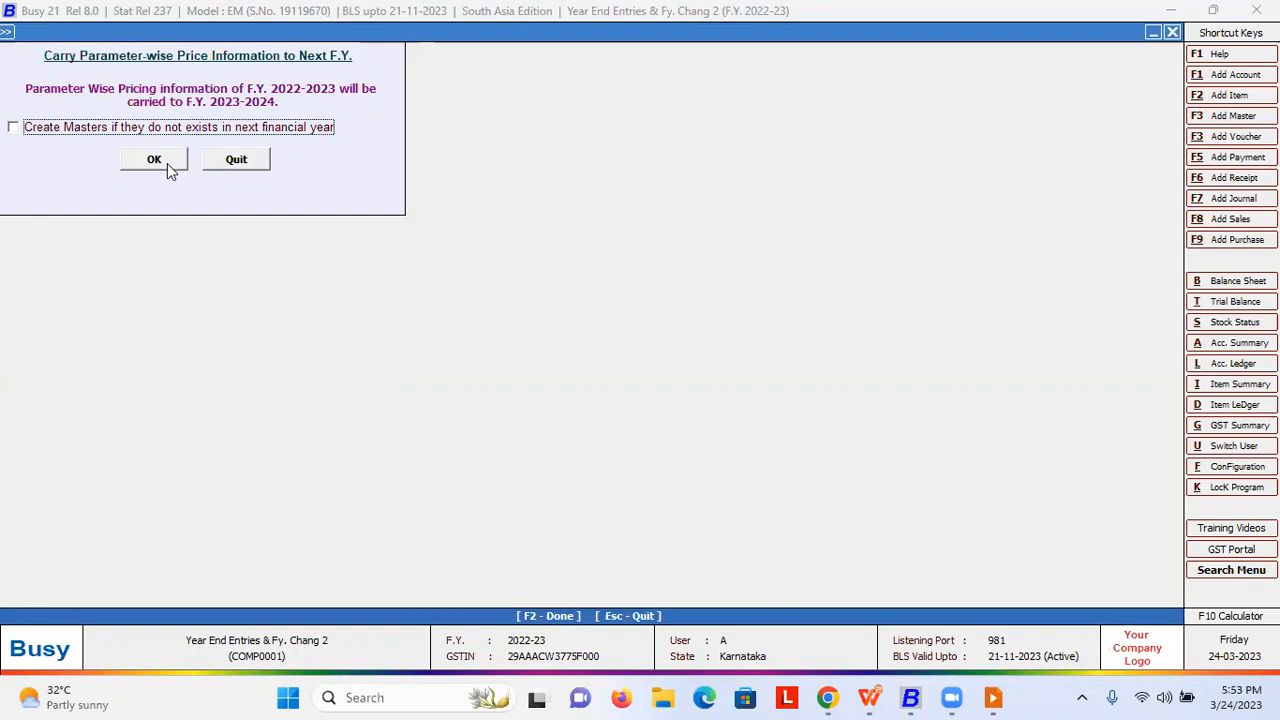
{"action": "left_click", "coordinate": [154, 160]}
- Carry BCN-Wise Pricing forward to F.Y. 2023-2024 and dismiss the log prompt
{"action": "key", "text": "Down"}
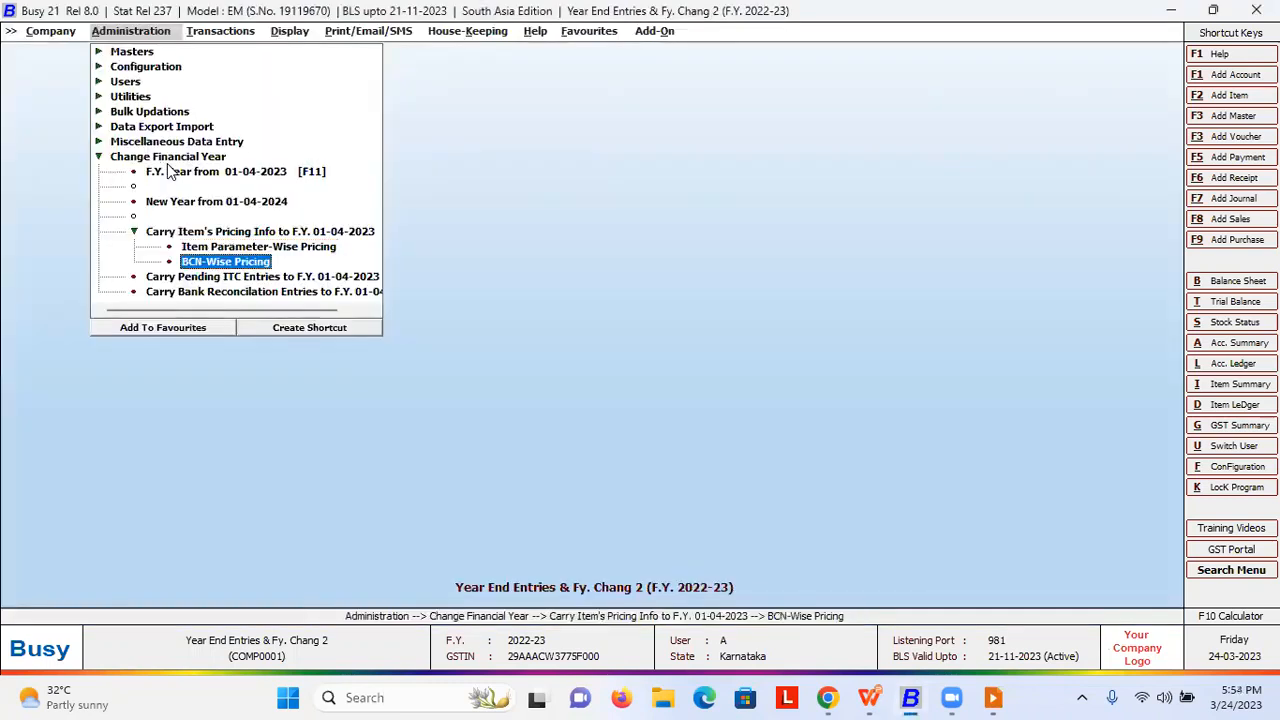
{"action": "key", "text": "Return"}
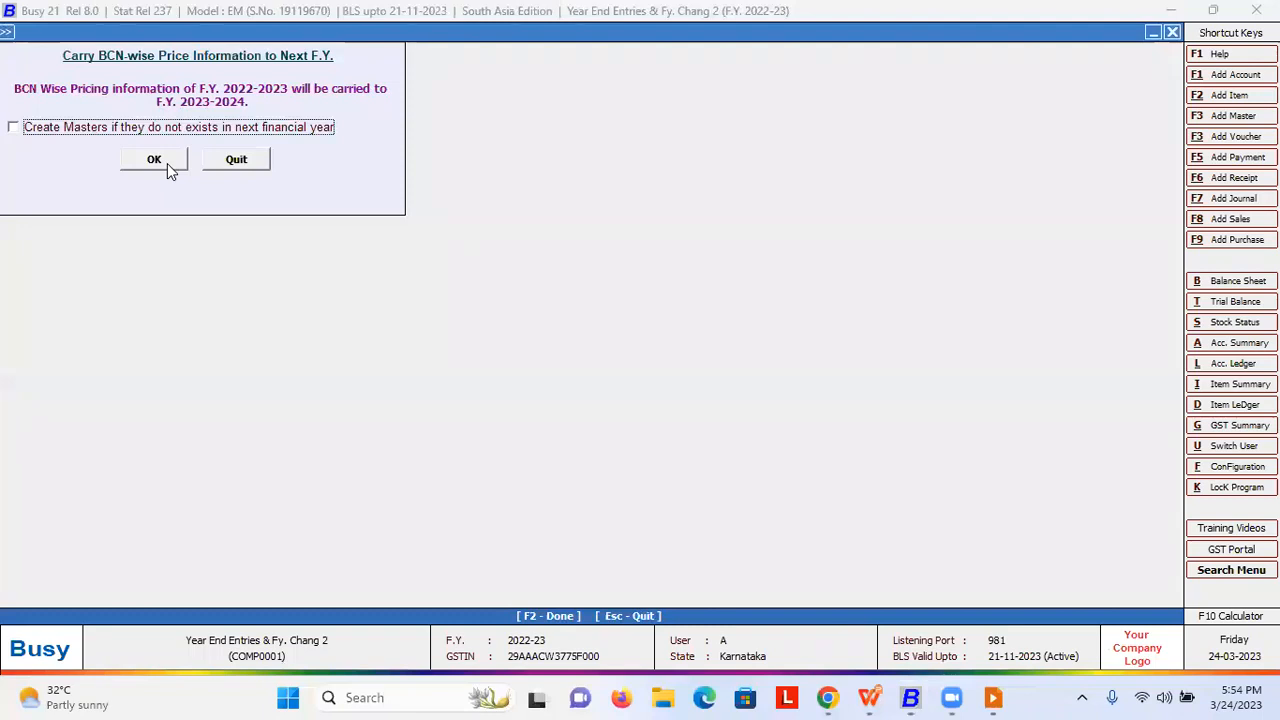
{"action": "left_click", "coordinate": [167, 163]}
{"action": "key", "text": "Left"}
{"action": "key", "text": "Return"}
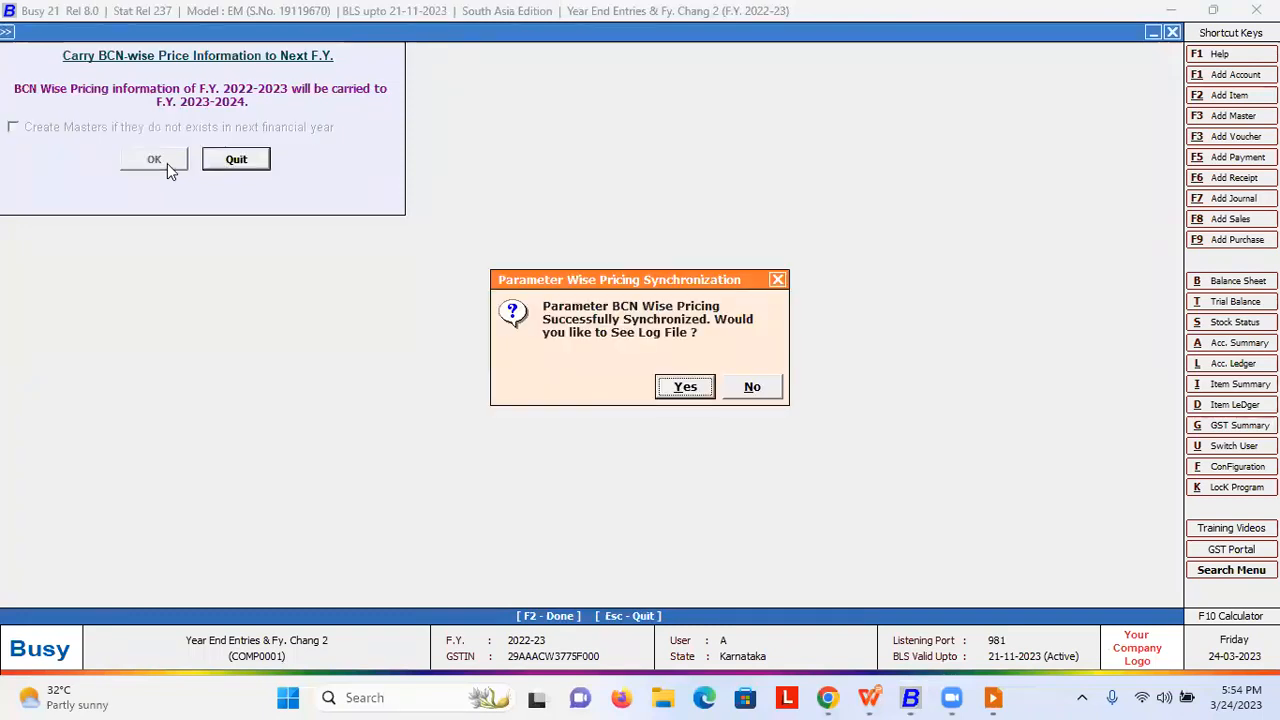
{"action": "key", "text": "Return"}
{"action": "key", "text": "Return"}
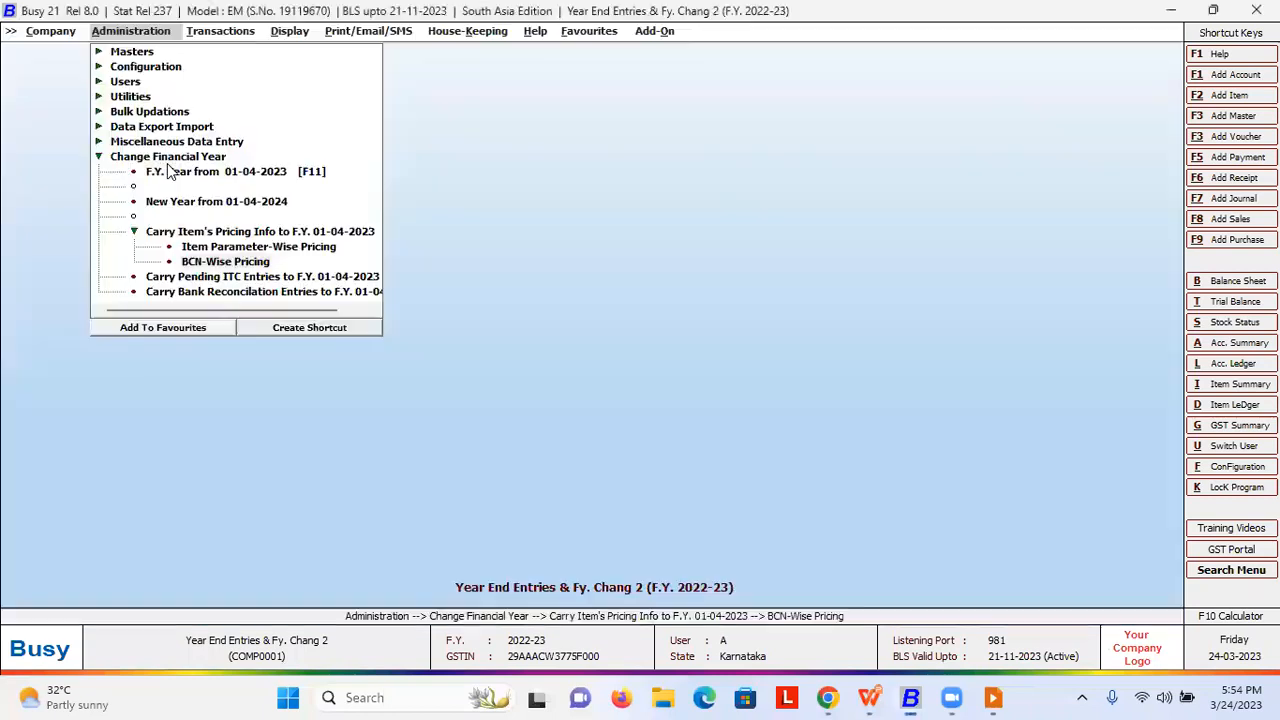
- Carry the pending ITC entries forward to F.Y. 2023-2024
{"action": "key", "text": "Escape"}
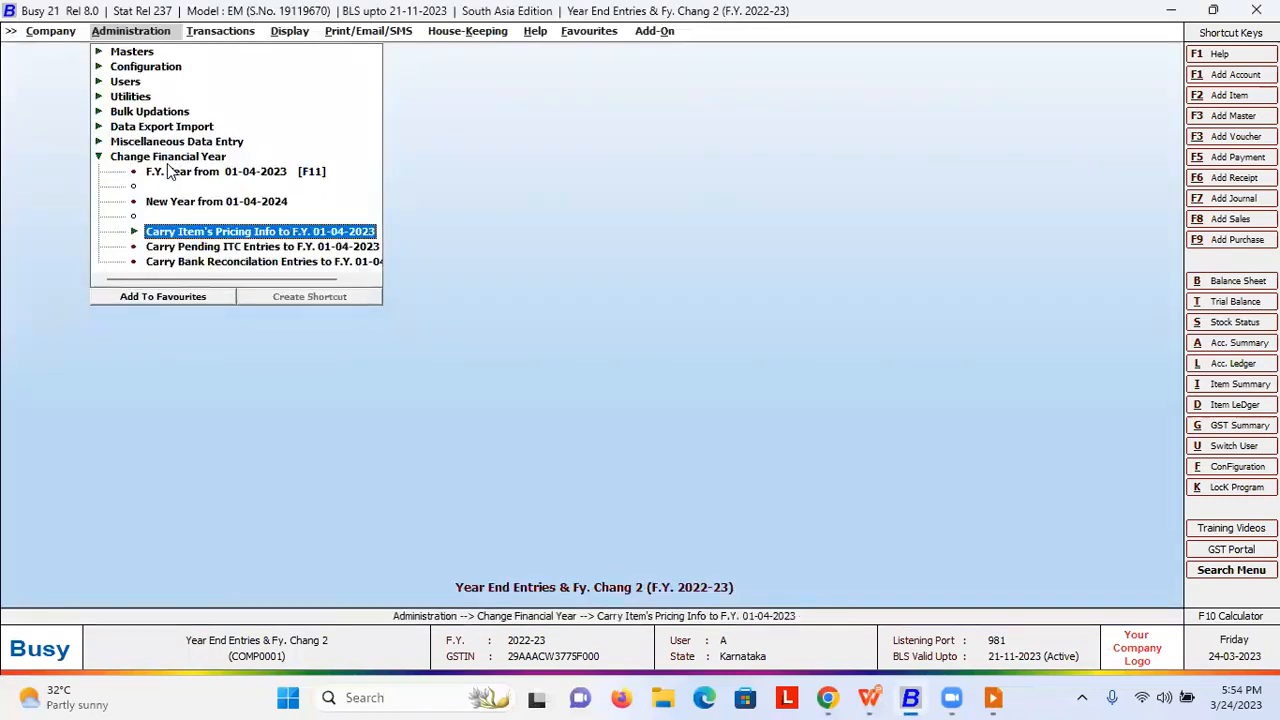
{"action": "key", "text": "Down"}
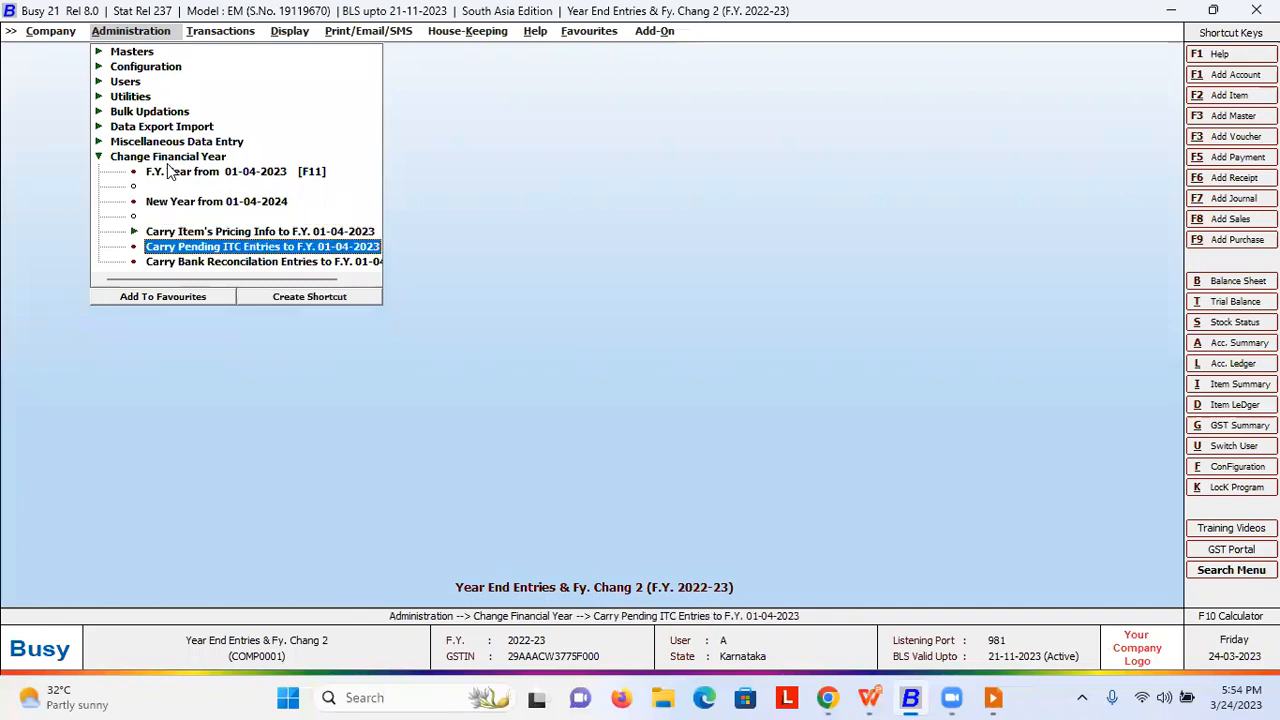
{"action": "key", "text": "Return"}
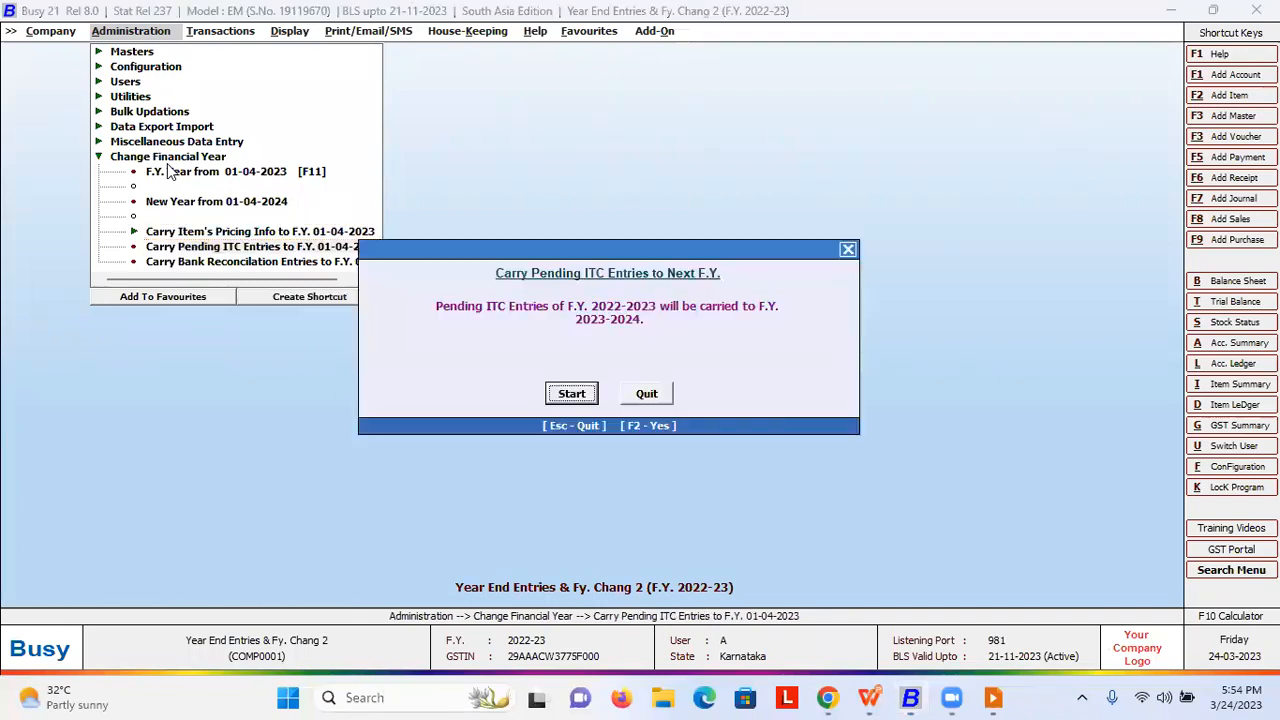
{"action": "key", "text": "Escape"}
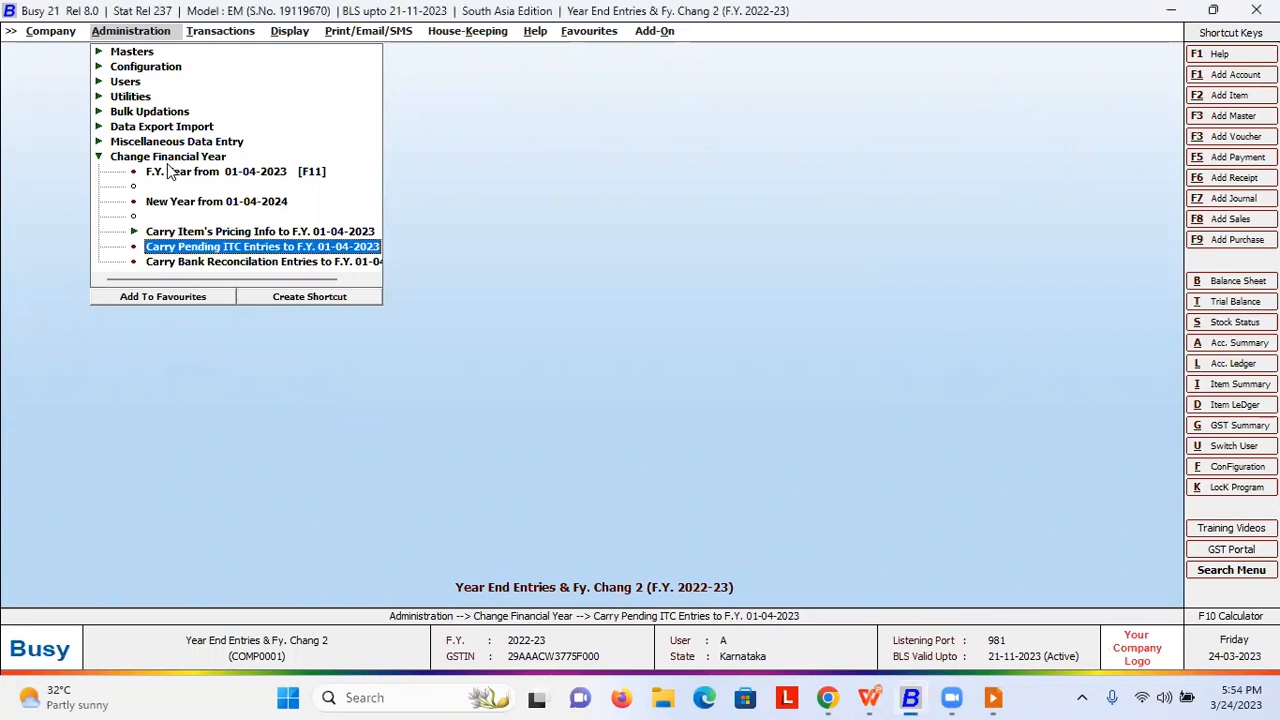
{"action": "key", "text": "Return"}
{"action": "key", "text": "Return"}
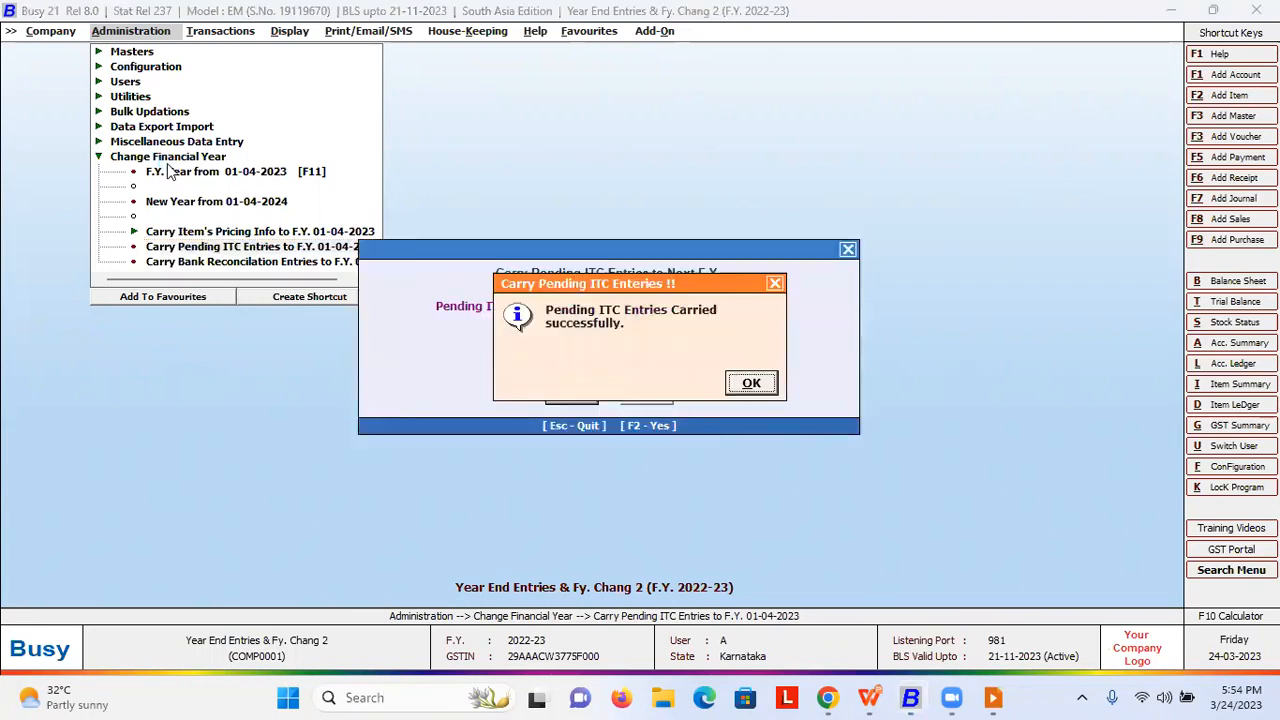
{"action": "key", "text": "Return"}
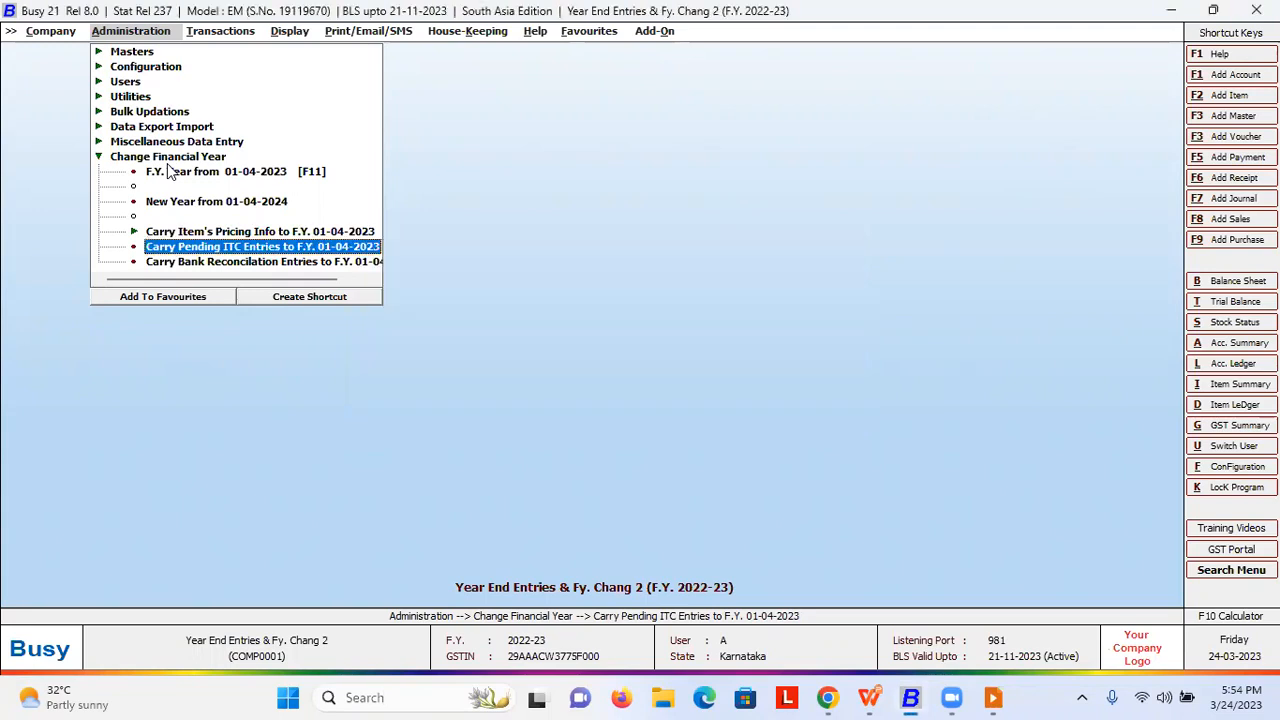
- Carry the bank reconciliation entries forward to F.Y. 2023-2024
{"action": "key", "text": "Down"}
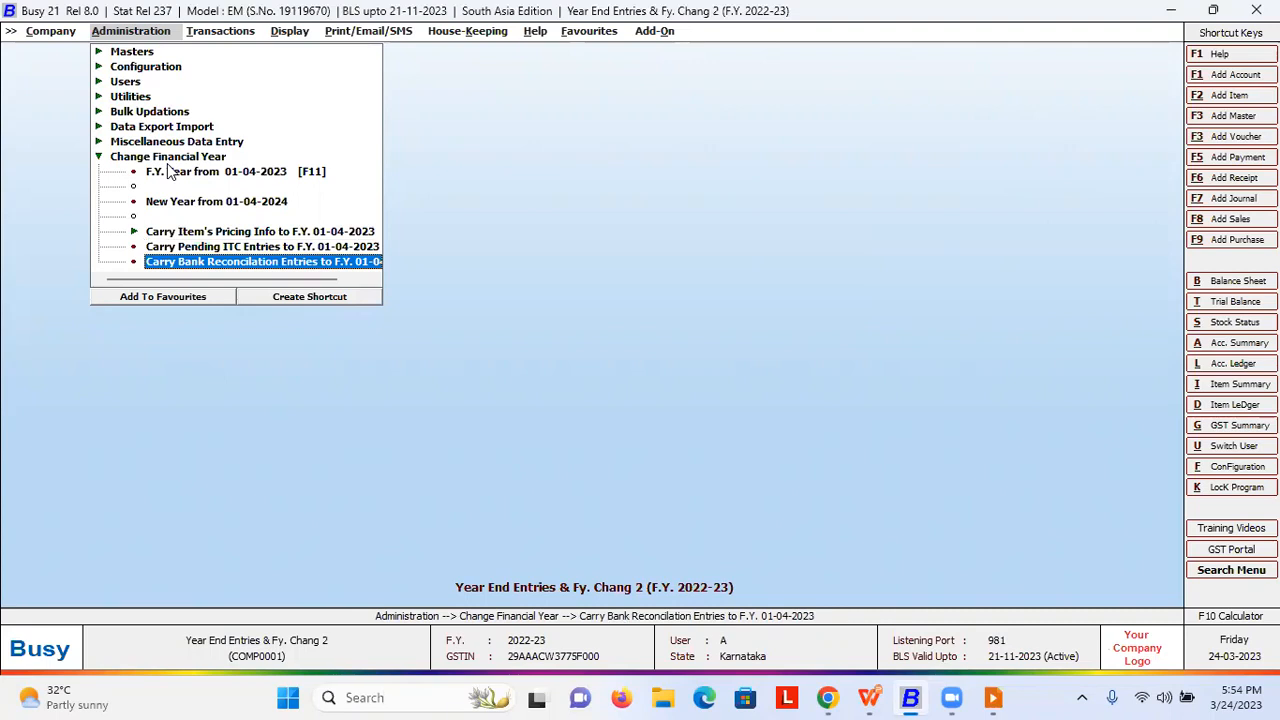
{"action": "key", "text": "Return"}
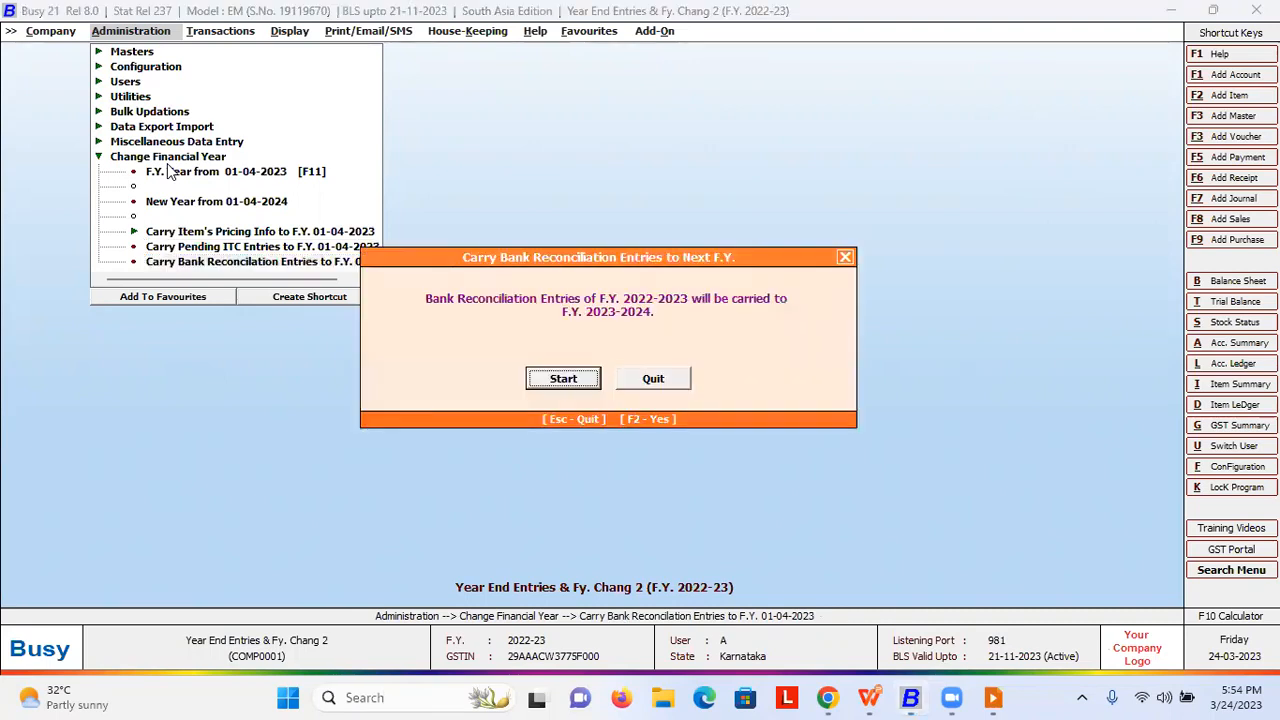
{"action": "key", "text": "Return"}
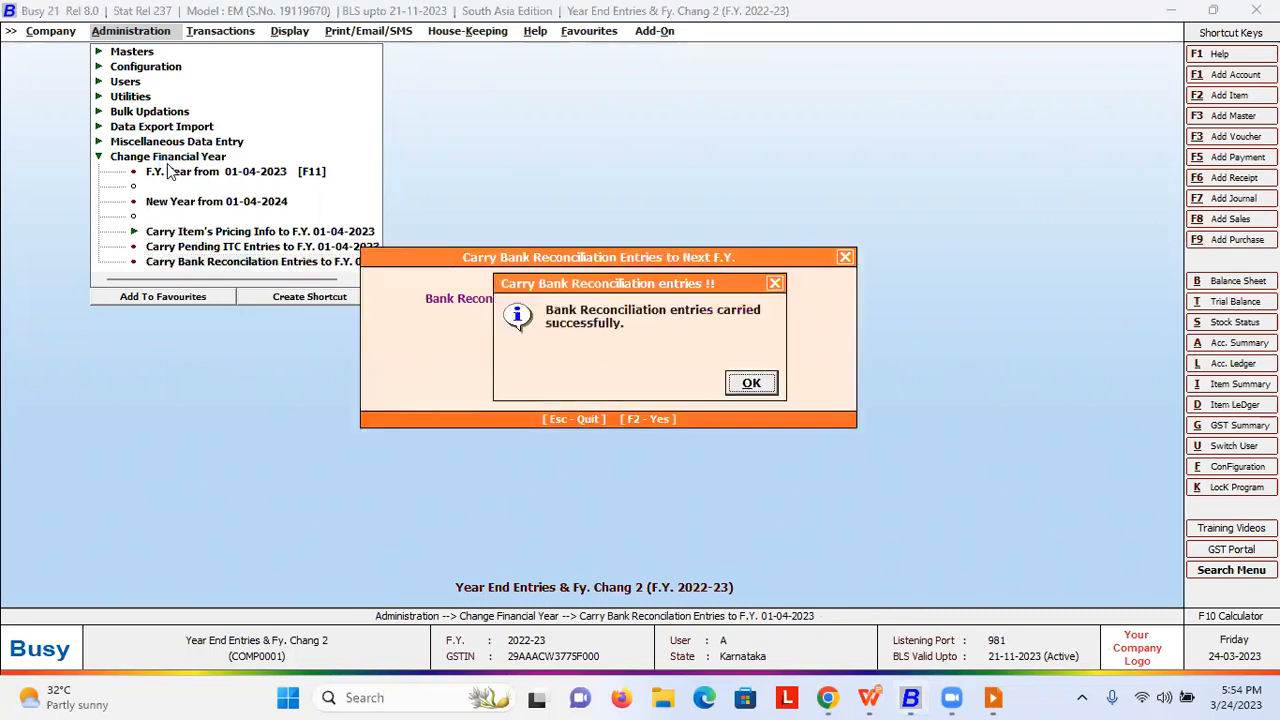
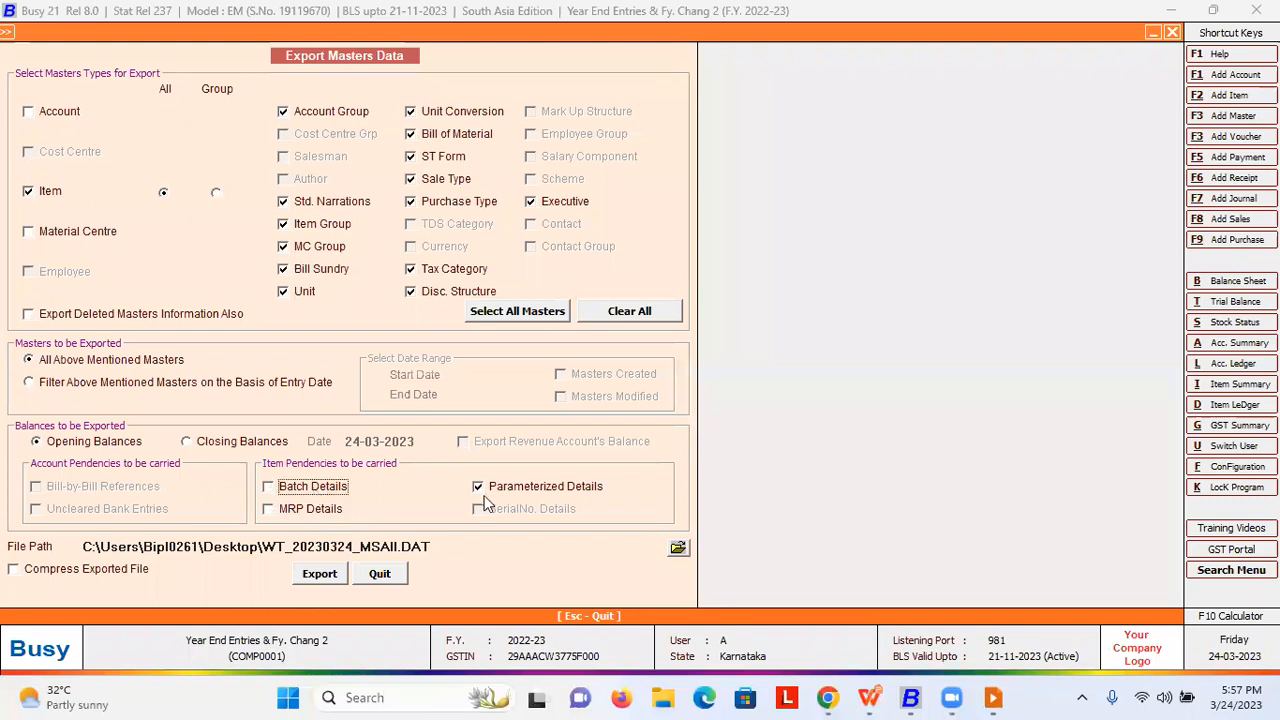
- Export masters with MRP details and closing balances to WT_20230324_MSAII.DAT on the Desktop, overwriting it
{"action": "left_click", "coordinate": [302, 510]}
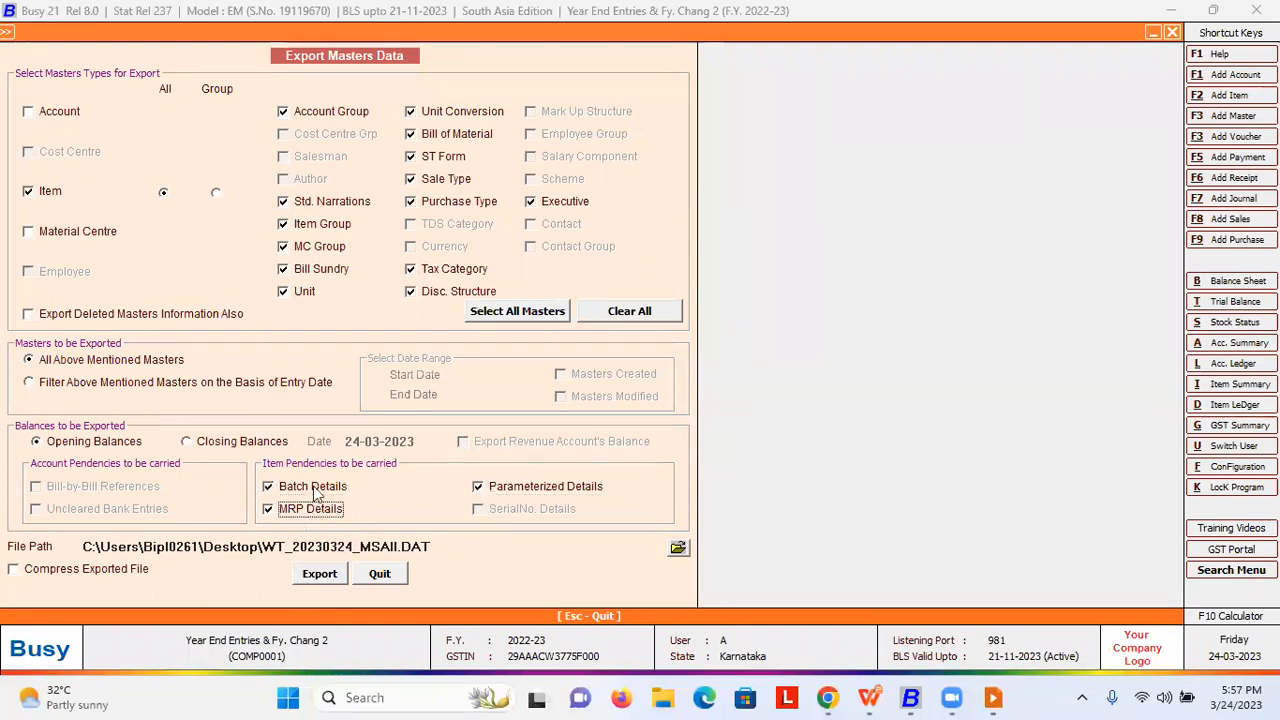
{"action": "left_click", "coordinate": [210, 445]}
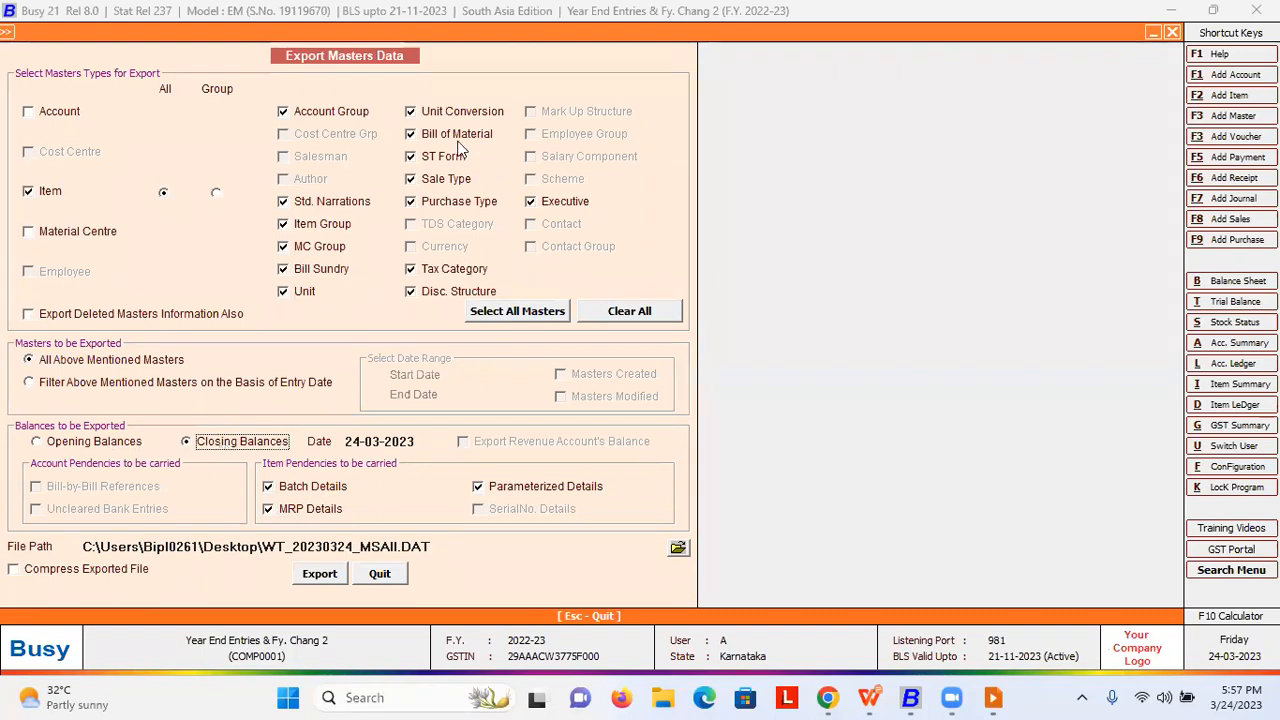
{"action": "left_click", "coordinate": [678, 547]}
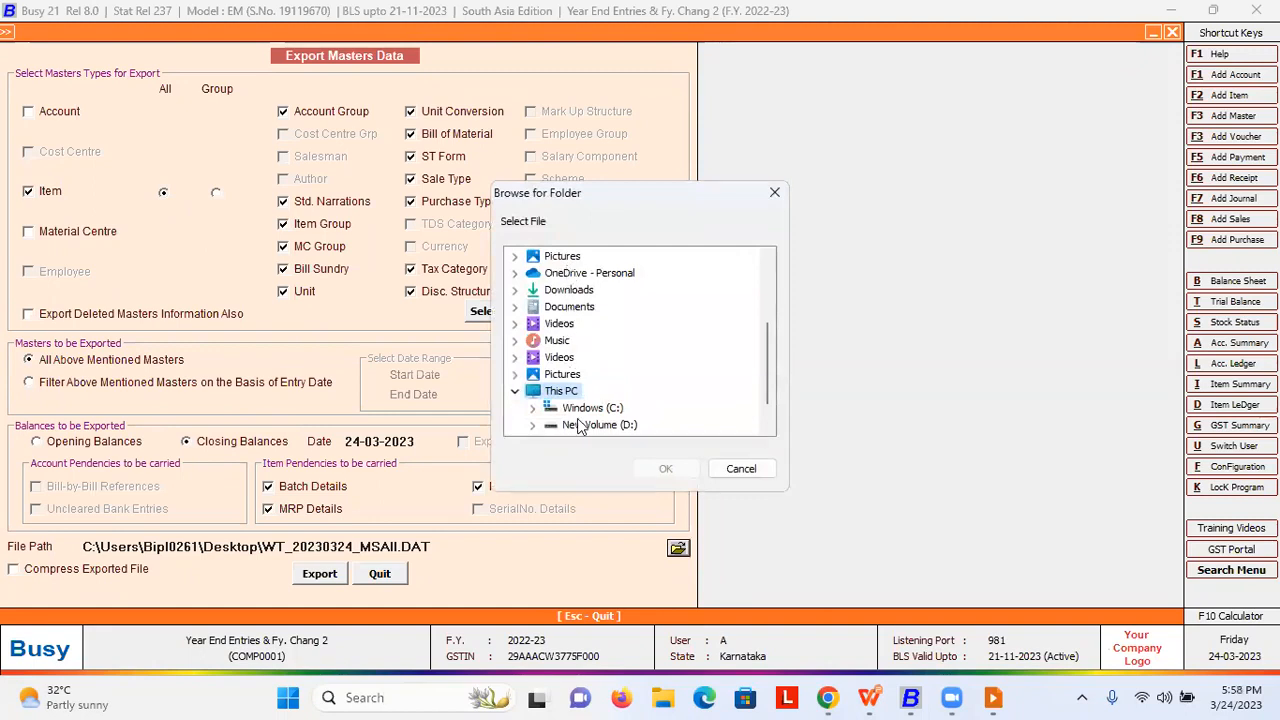
{"action": "scroll", "coordinate": [565, 405], "scroll_direction": "down", "scroll_amount": 1}
{"action": "scroll", "coordinate": [560, 360], "scroll_direction": "up", "scroll_amount": 4}
{"action": "left_click", "coordinate": [550, 257]}
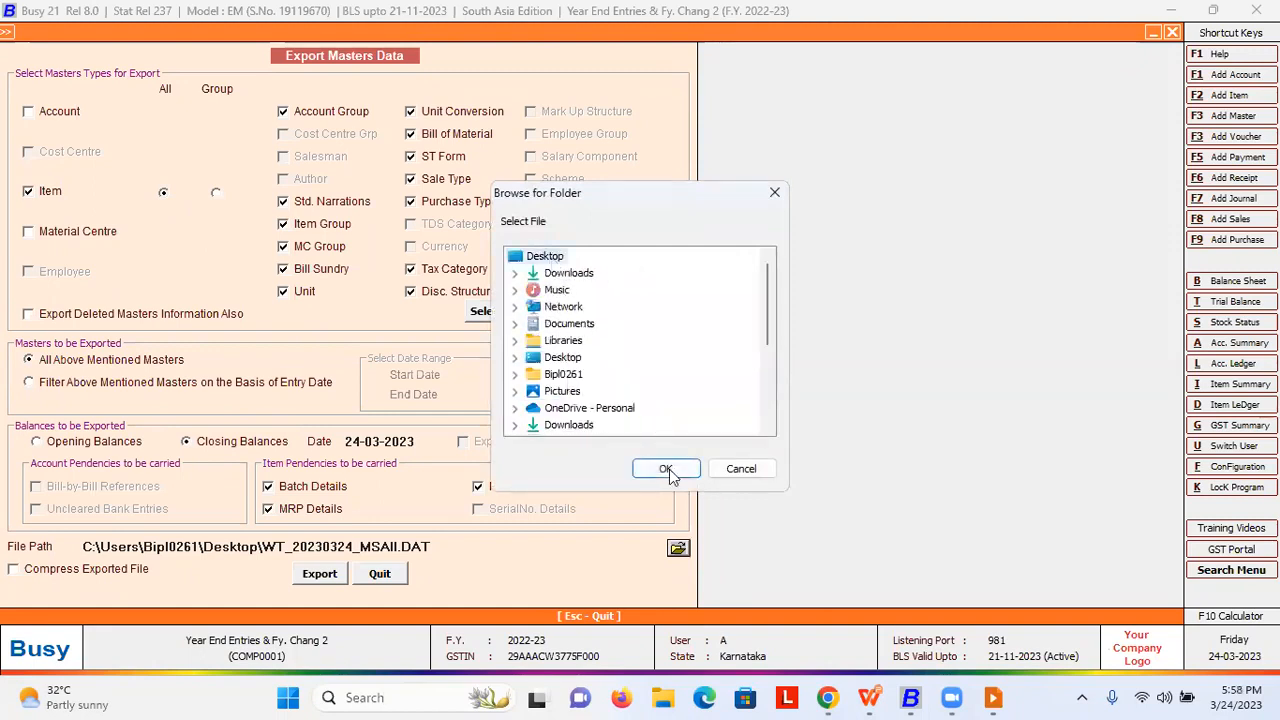
{"action": "left_click", "coordinate": [668, 469]}
{"action": "left_click", "coordinate": [700, 387]}
{"action": "left_click", "coordinate": [702, 390]}
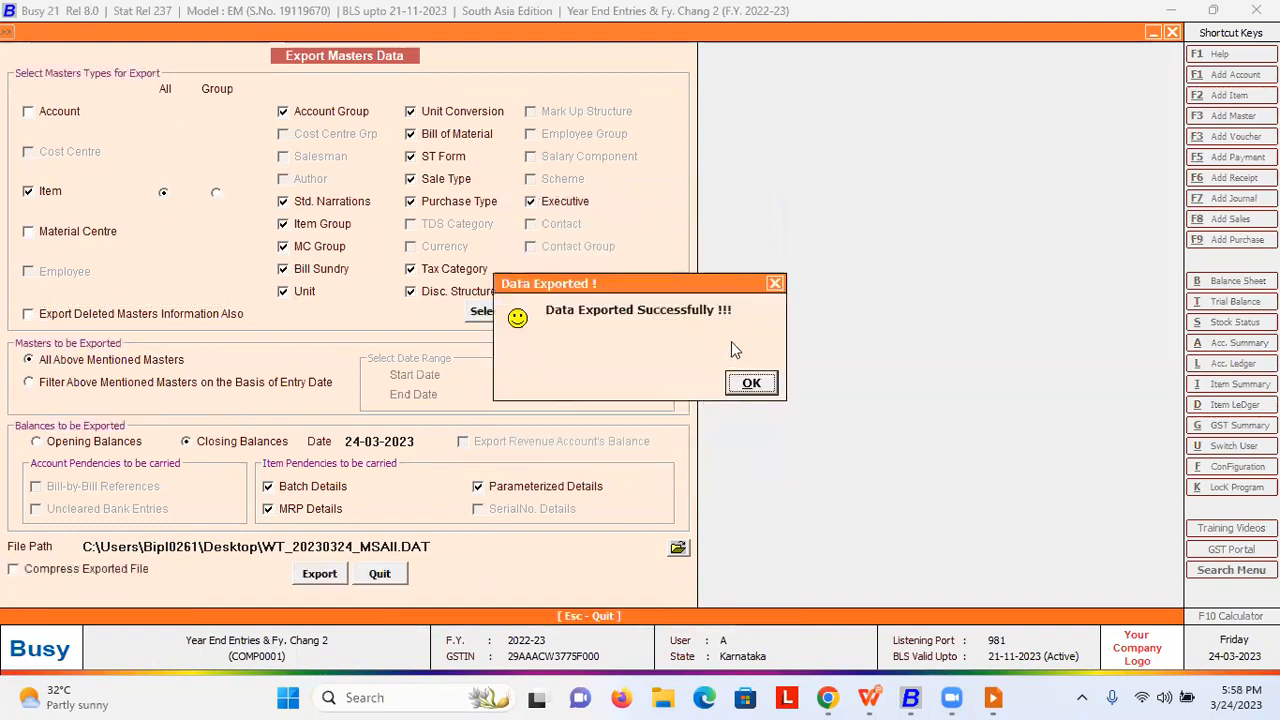
{"action": "left_click", "coordinate": [760, 385]}
{"action": "key", "text": "Escape"}
{"action": "key", "text": "Escape"}
{"action": "key", "text": "Escape"}
{"action": "key", "text": "Escape"}
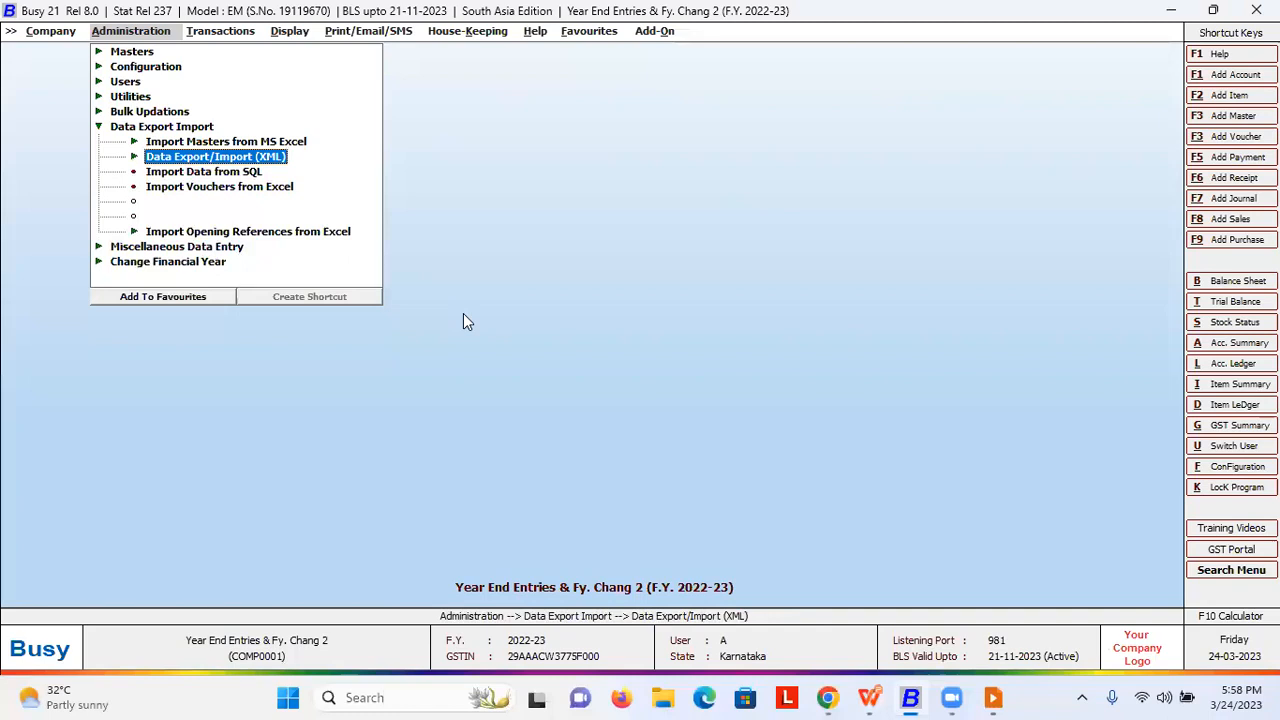
- Switch the company to F.Y. 2023-24
{"action": "key", "text": "Page_Down"}
{"action": "key", "text": "Return"}
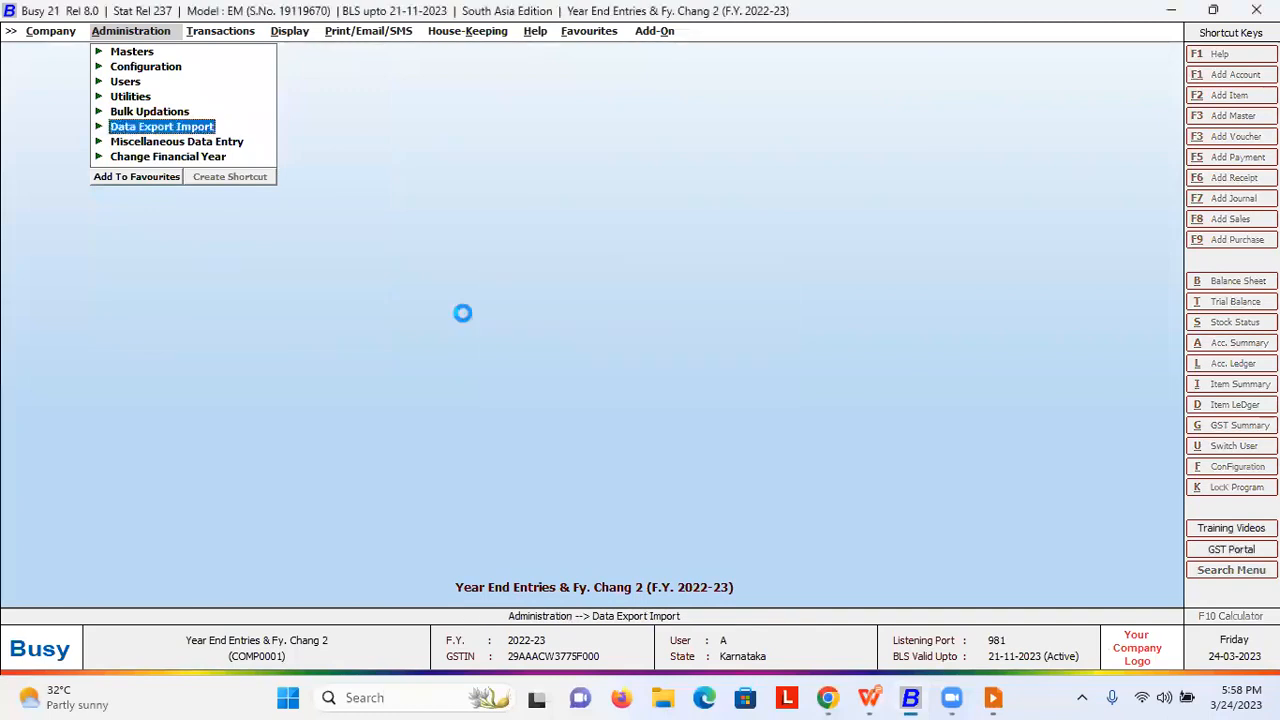
{"action": "key", "text": "Return"}
- Open the XML Import Data form and browse the Desktop for an import file, then cancel
{"action": "left_click", "coordinate": [190, 130]}
{"action": "left_click", "coordinate": [212, 158]}
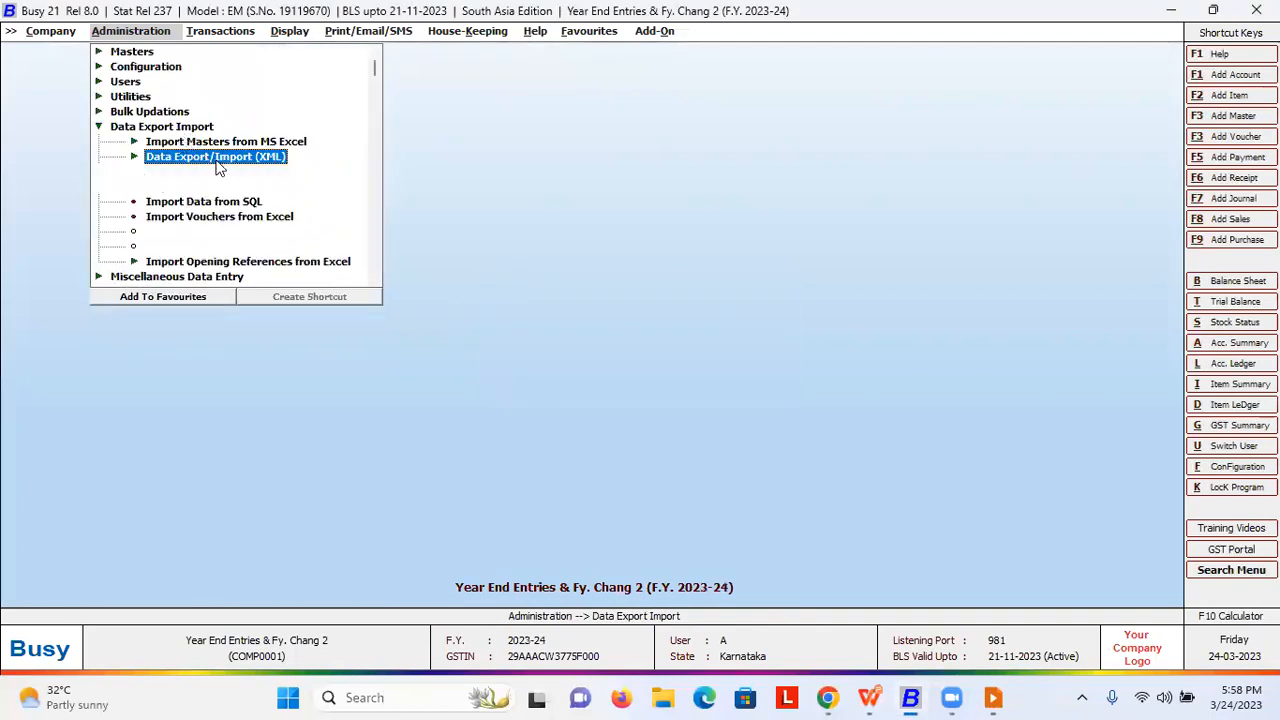
{"action": "left_click", "coordinate": [222, 187]}
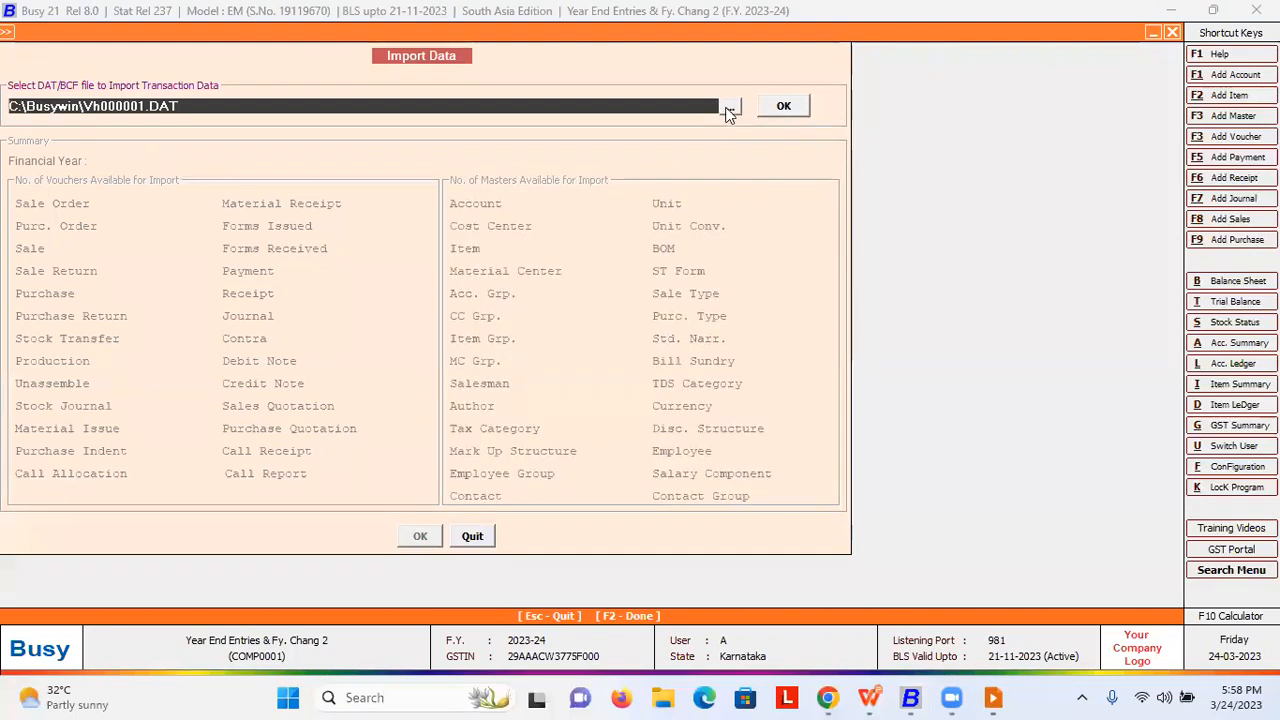
{"action": "left_click", "coordinate": [730, 108]}
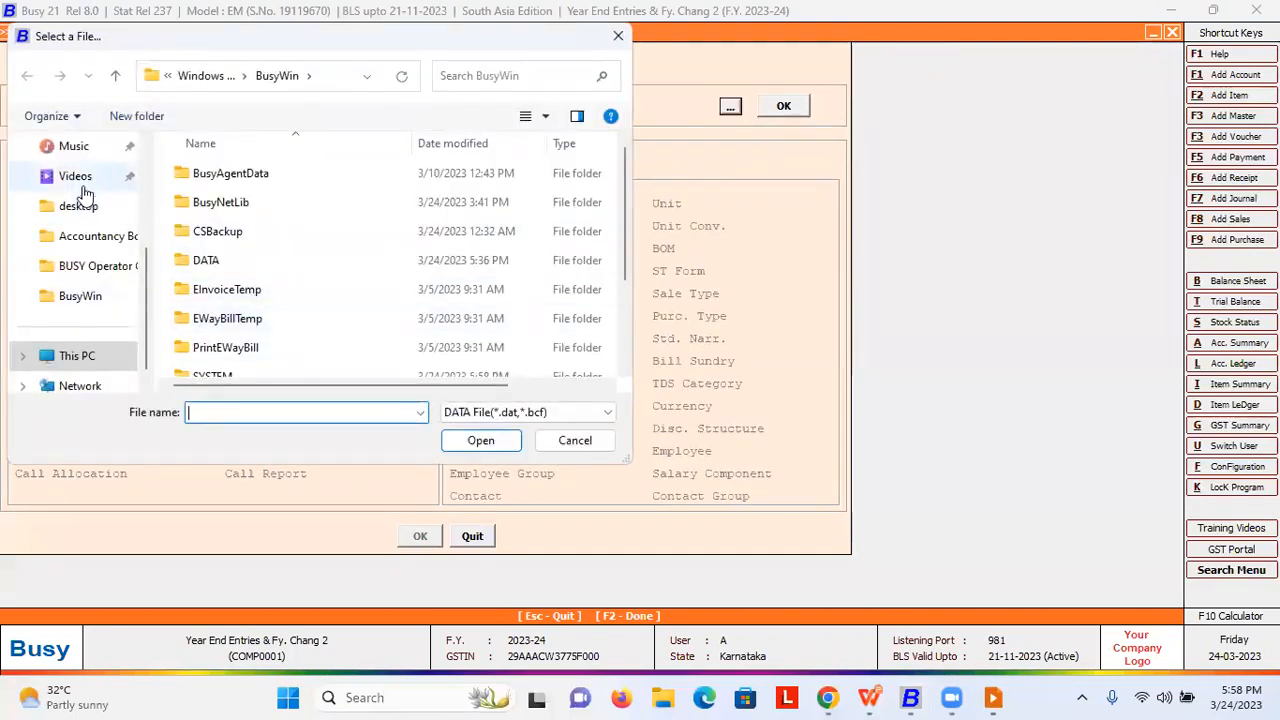
{"action": "left_click", "coordinate": [78, 205]}
{"action": "scroll", "coordinate": [622, 240], "scroll_direction": "down", "scroll_amount": 1}
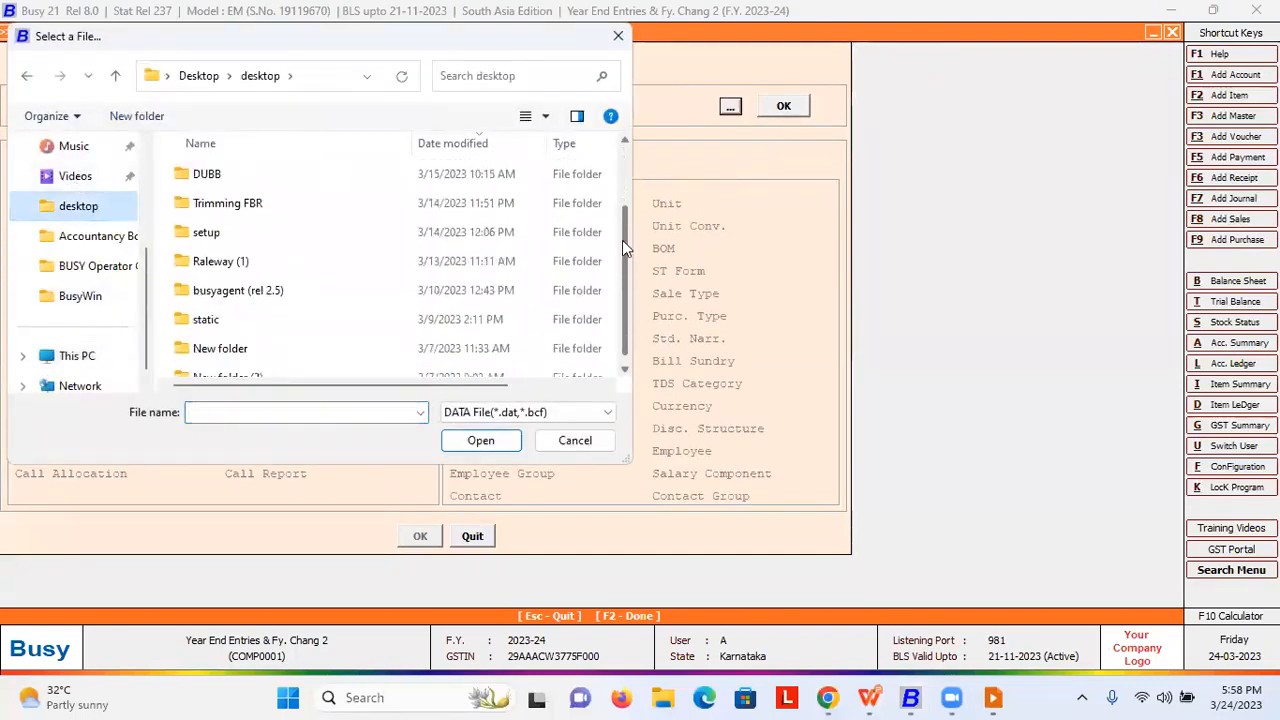
{"action": "scroll", "coordinate": [268, 291], "scroll_direction": "up", "scroll_amount": 1}
{"action": "left_click", "coordinate": [600, 412]}
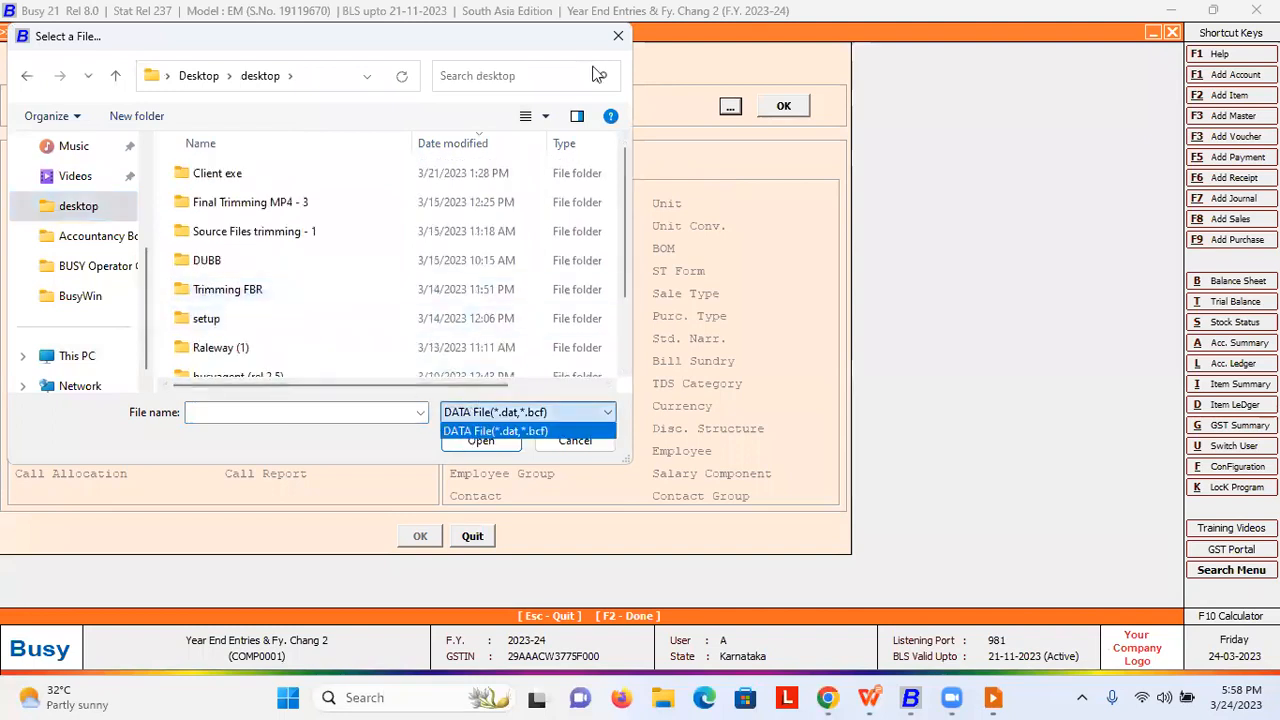
{"action": "left_click", "coordinate": [624, 36]}
{"action": "left_click", "coordinate": [616, 38]}
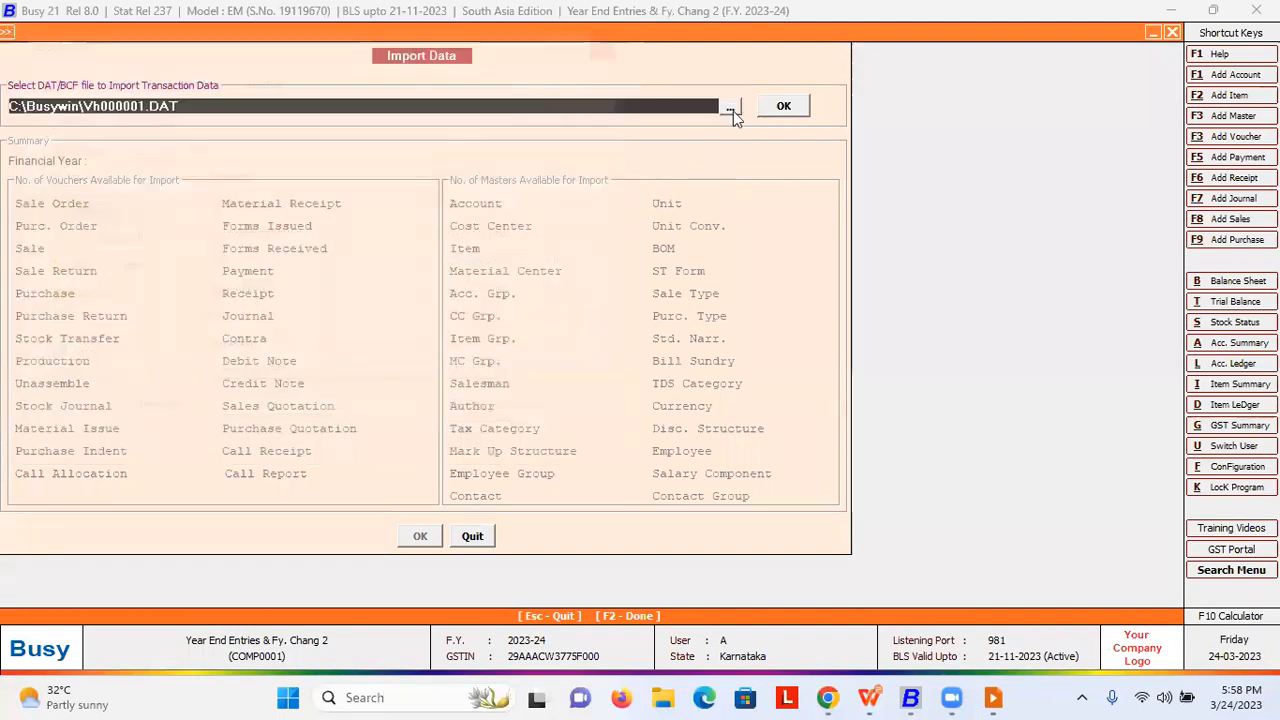
- Search the Videos and Desktop folders again, then leave the form after the missing-file error
{"action": "left_click", "coordinate": [731, 112]}
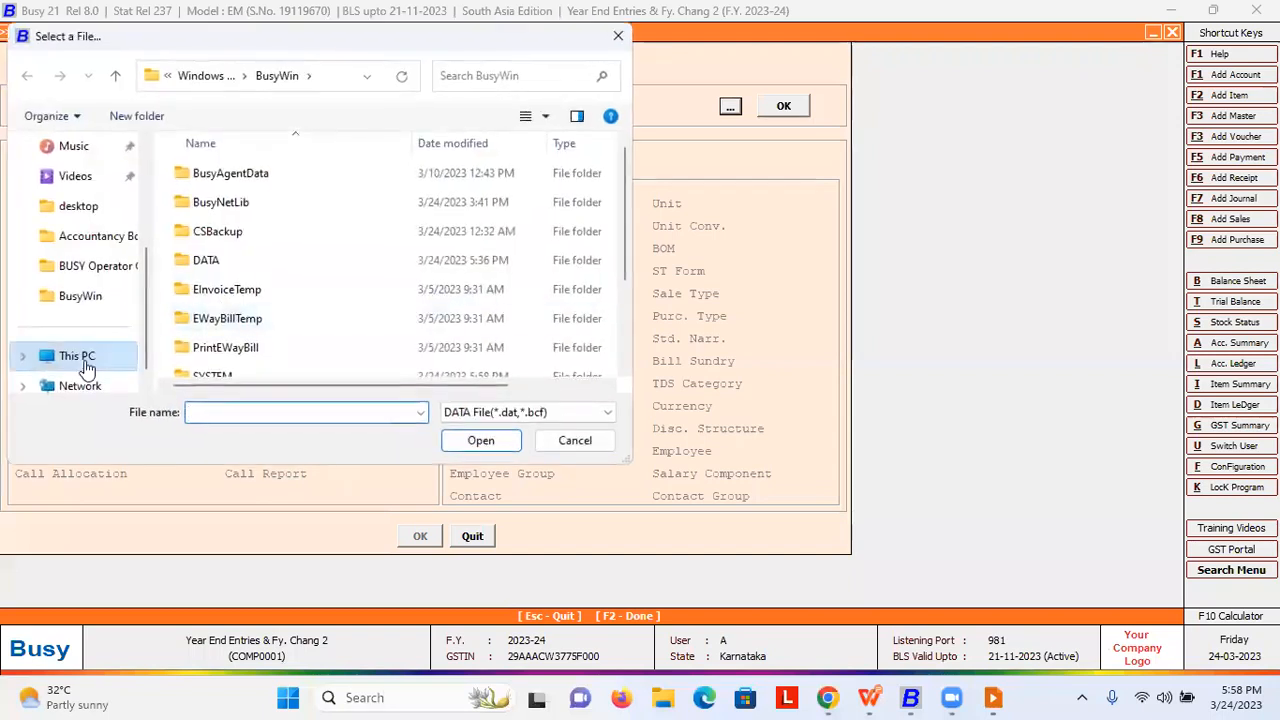
{"action": "left_click", "coordinate": [75, 176]}
{"action": "left_click", "coordinate": [78, 206]}
{"action": "scroll", "coordinate": [615, 313], "scroll_direction": "down", "scroll_amount": 1}
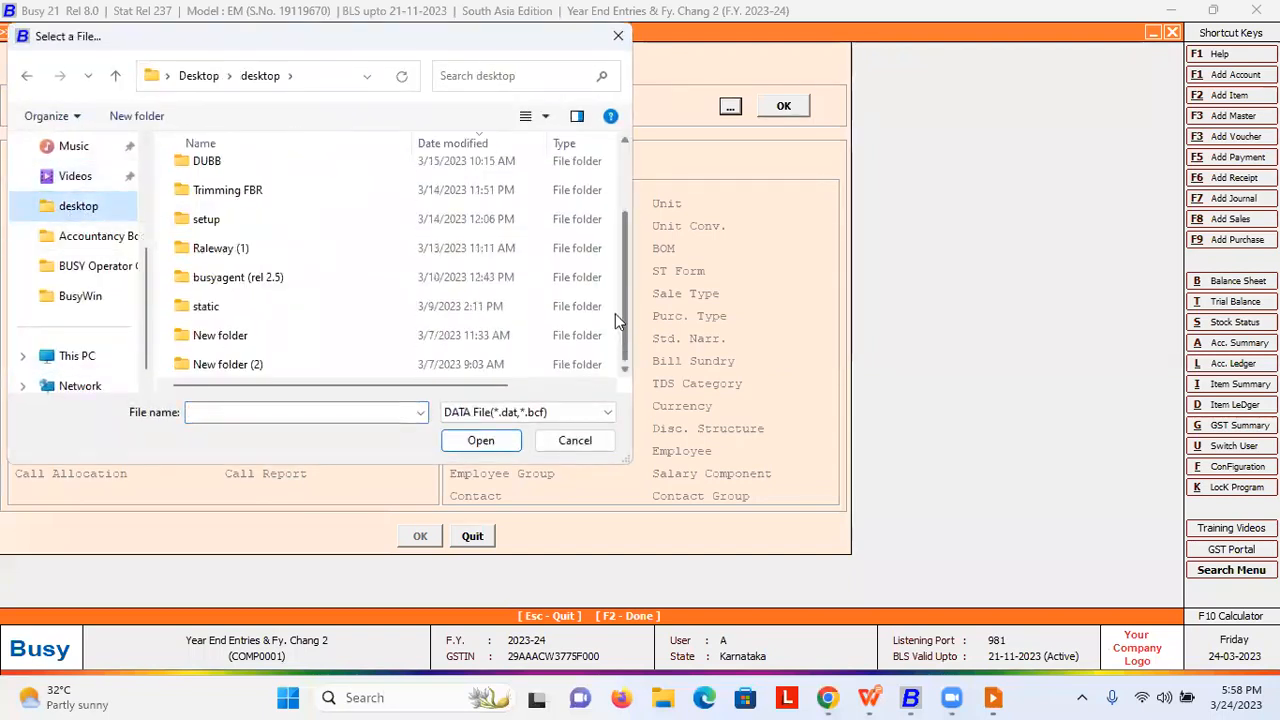
{"action": "scroll", "coordinate": [283, 232], "scroll_direction": "up", "scroll_amount": 1}
{"action": "left_click", "coordinate": [612, 42]}
{"action": "key", "text": "Escape"}
{"action": "left_click", "coordinate": [471, 536]}
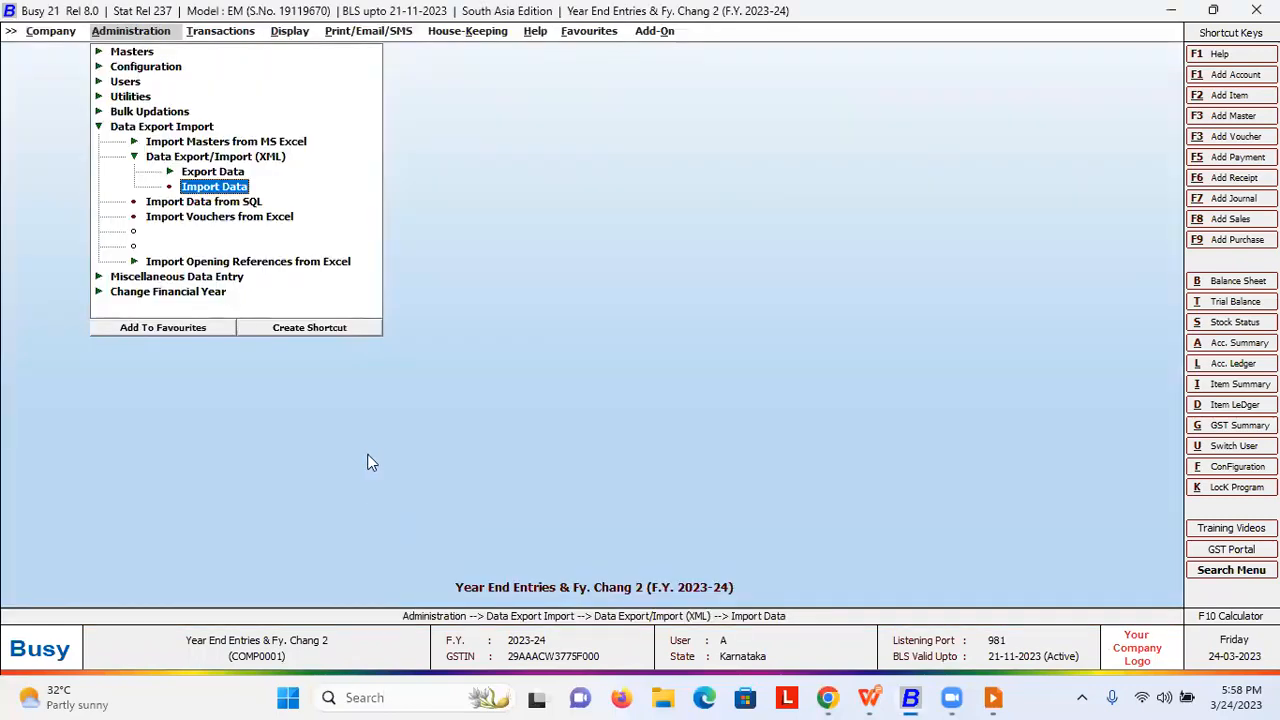
{"action": "key", "text": "super+d"}
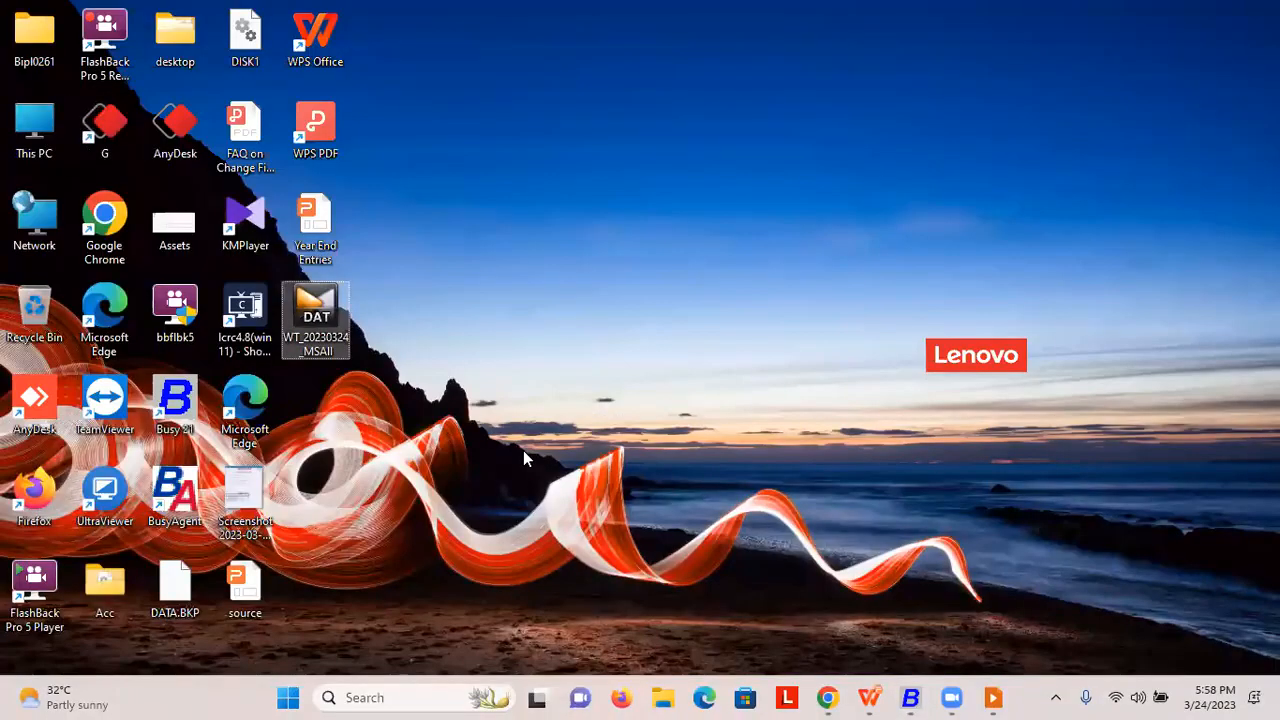
{"action": "key", "text": "super+d"}
- Reopen Import Data and set C:\BusyWin\unins000.dat as the file to import
{"action": "left_click", "coordinate": [207, 186]}
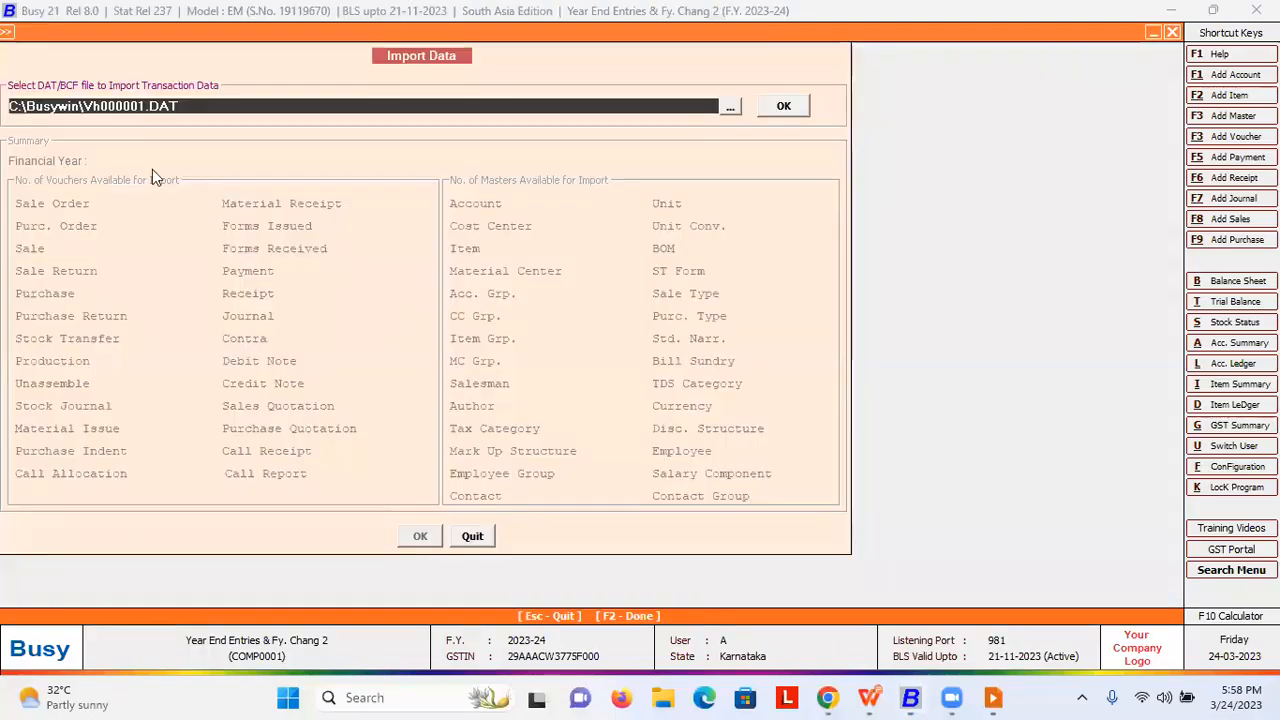
{"action": "left_click", "coordinate": [730, 108]}
{"action": "scroll", "coordinate": [243, 289], "scroll_direction": "down", "scroll_amount": 3}
{"action": "left_click", "coordinate": [222, 310]}
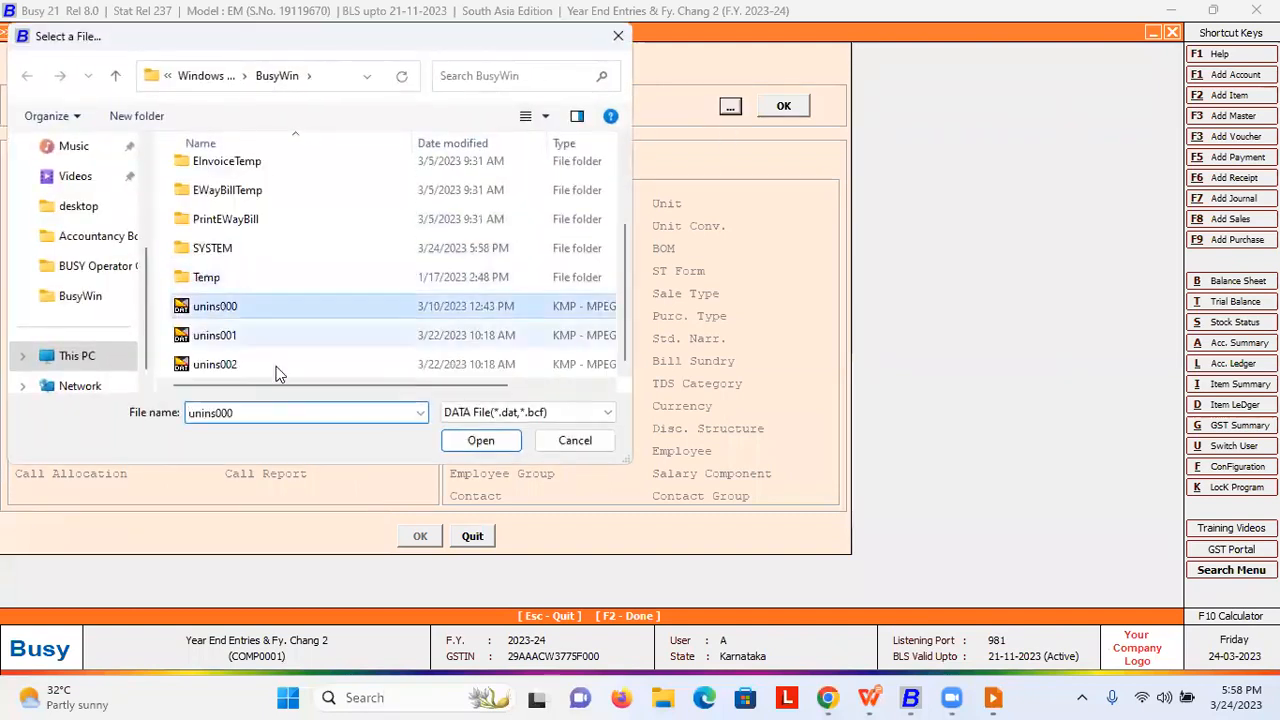
{"action": "left_click", "coordinate": [484, 442]}
{"action": "left_click", "coordinate": [782, 108]}
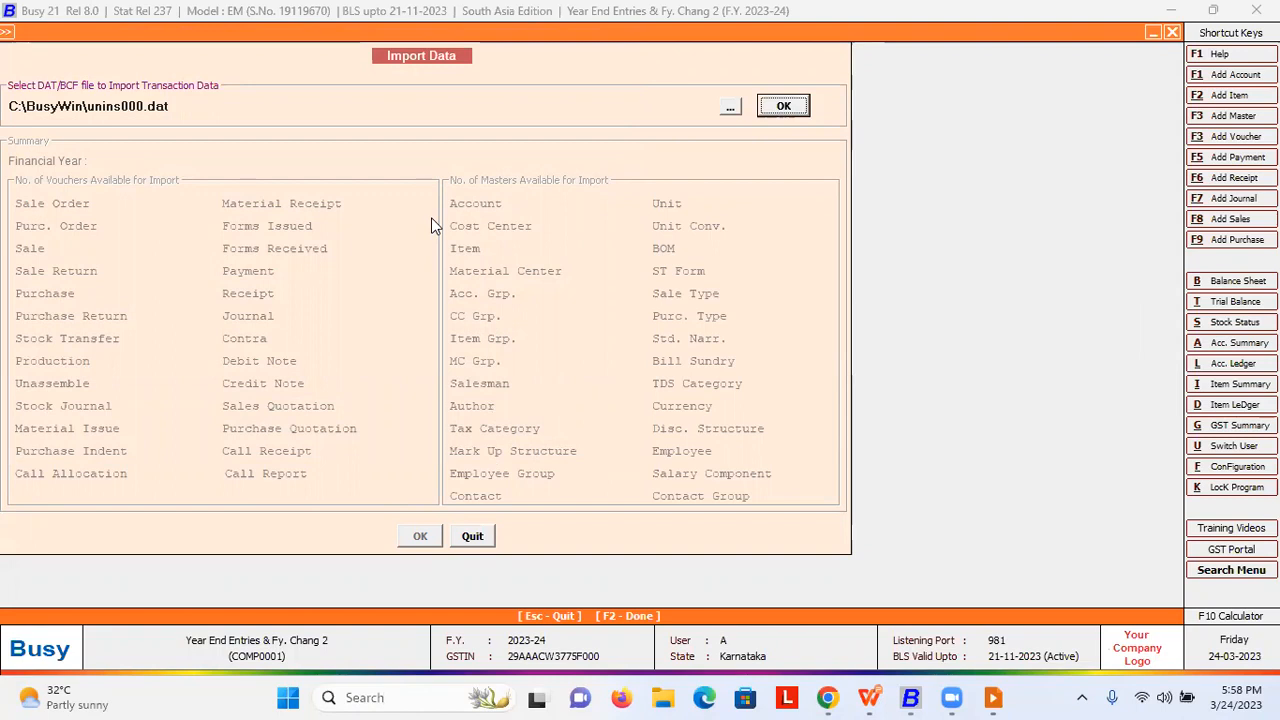
{"action": "key", "text": "alt+Tab"}
{"action": "key", "text": "alt+Tab"}
{"action": "key", "text": "alt+Tab"}
{"action": "key", "text": "alt+Tab"}
{"action": "key", "text": "alt+Tab"}
{"action": "key", "text": "alt+Tab"}
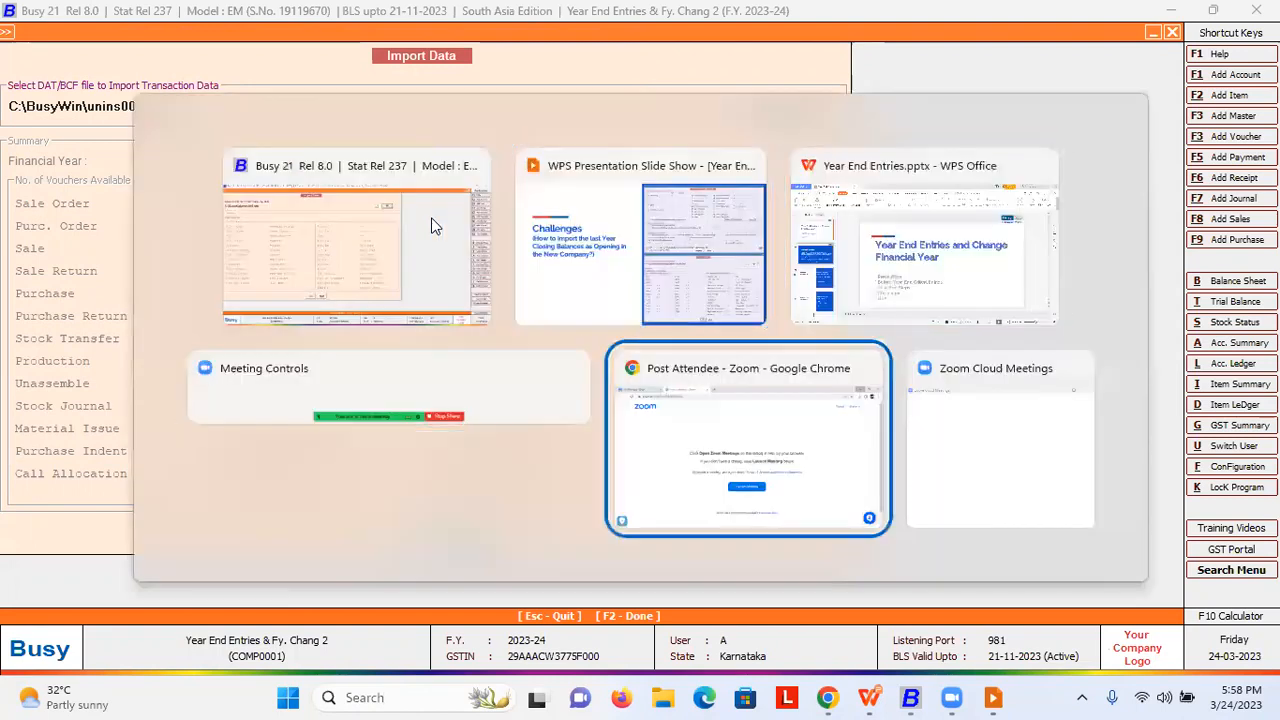
- Show the WPS slide show's Q&A slide on deleting a company or single financial year
{"action": "key", "text": "alt+Tab"}
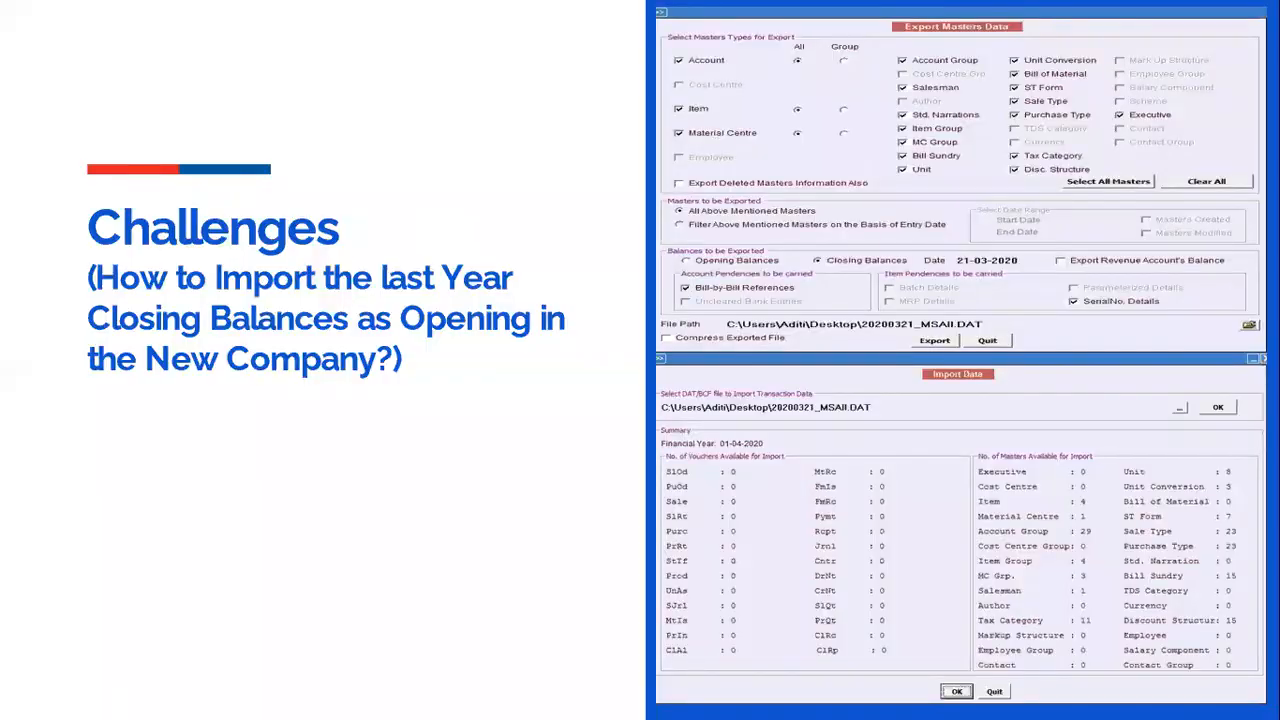
{"action": "key", "text": "Right"}
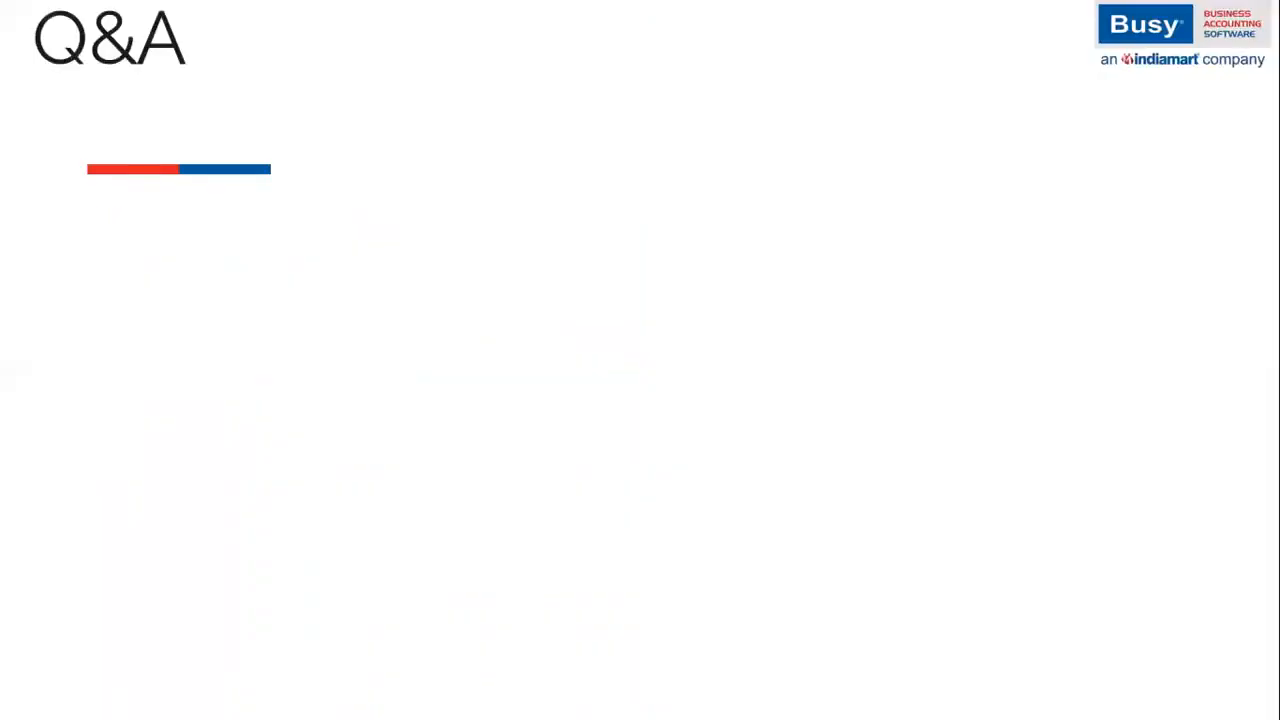
{"action": "key", "text": "Left"}
{"action": "key", "text": "Right"}
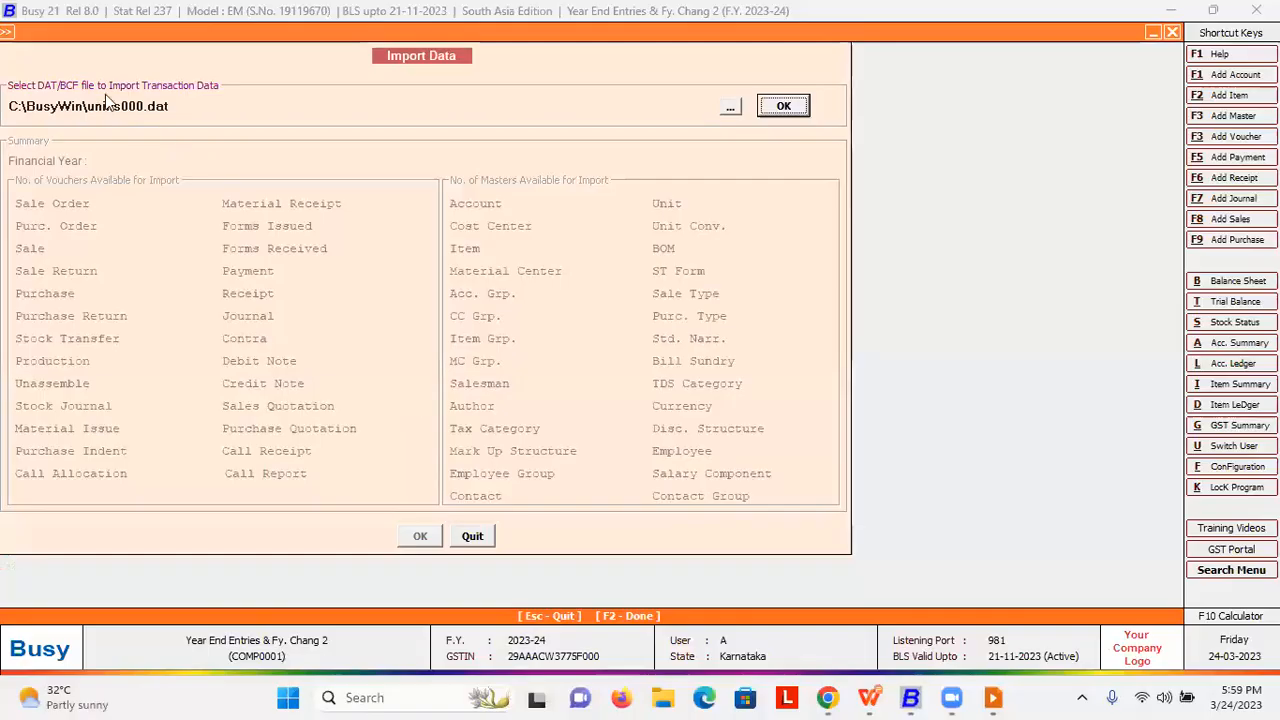
- Close the open company and start Company > Delete Company/Single F.Y
{"action": "key", "text": "Escape"}
{"action": "key", "text": "Escape"}
{"action": "key", "text": "Escape"}
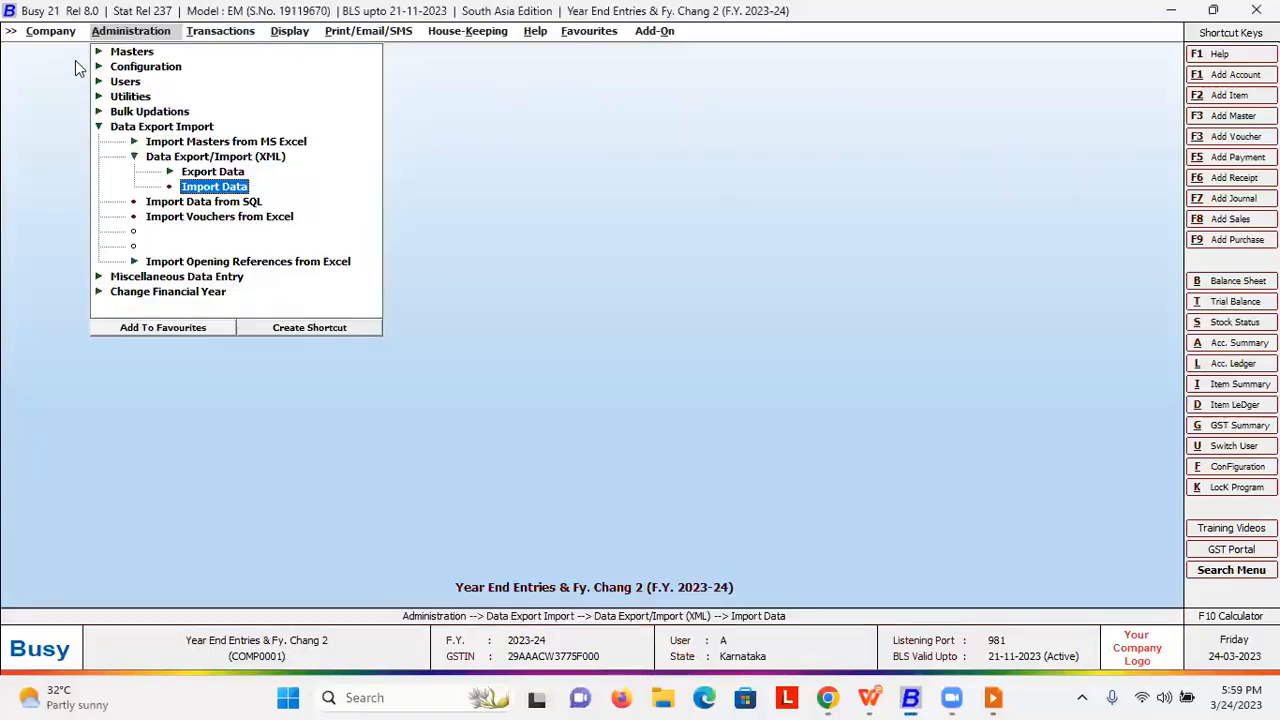
{"action": "left_click", "coordinate": [62, 34]}
{"action": "left_click", "coordinate": [70, 54]}
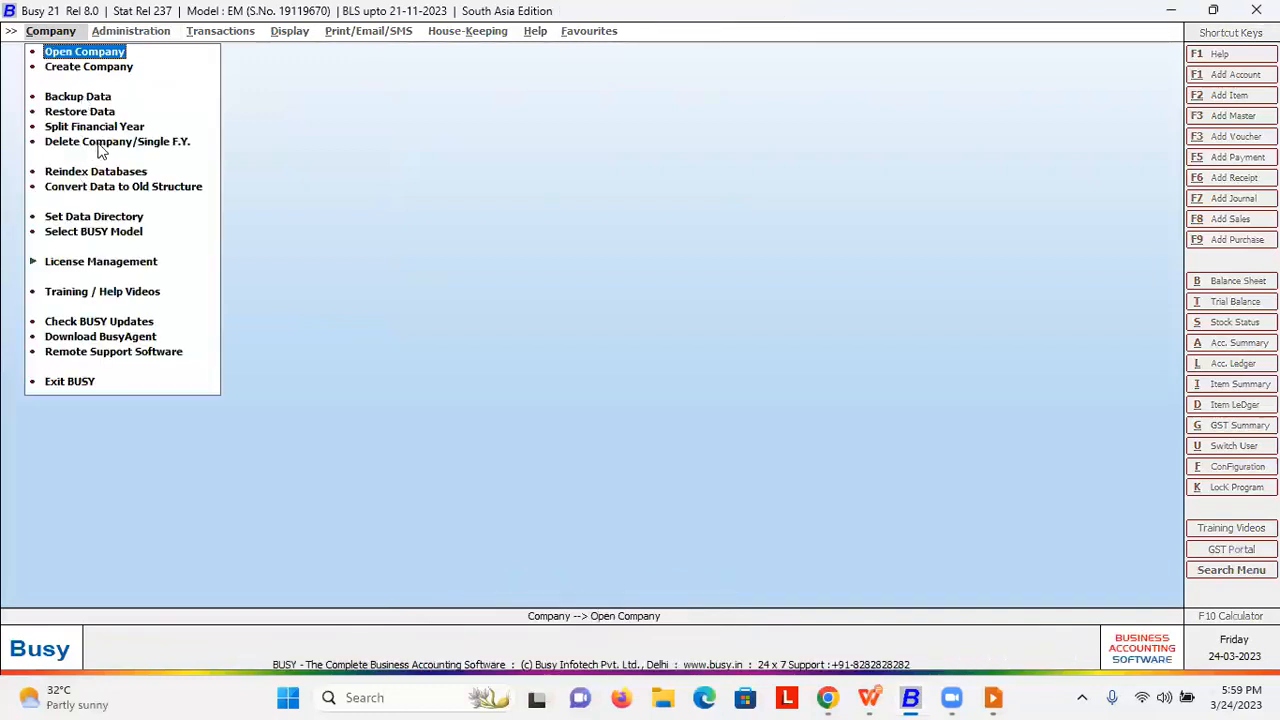
{"action": "left_click", "coordinate": [102, 143]}
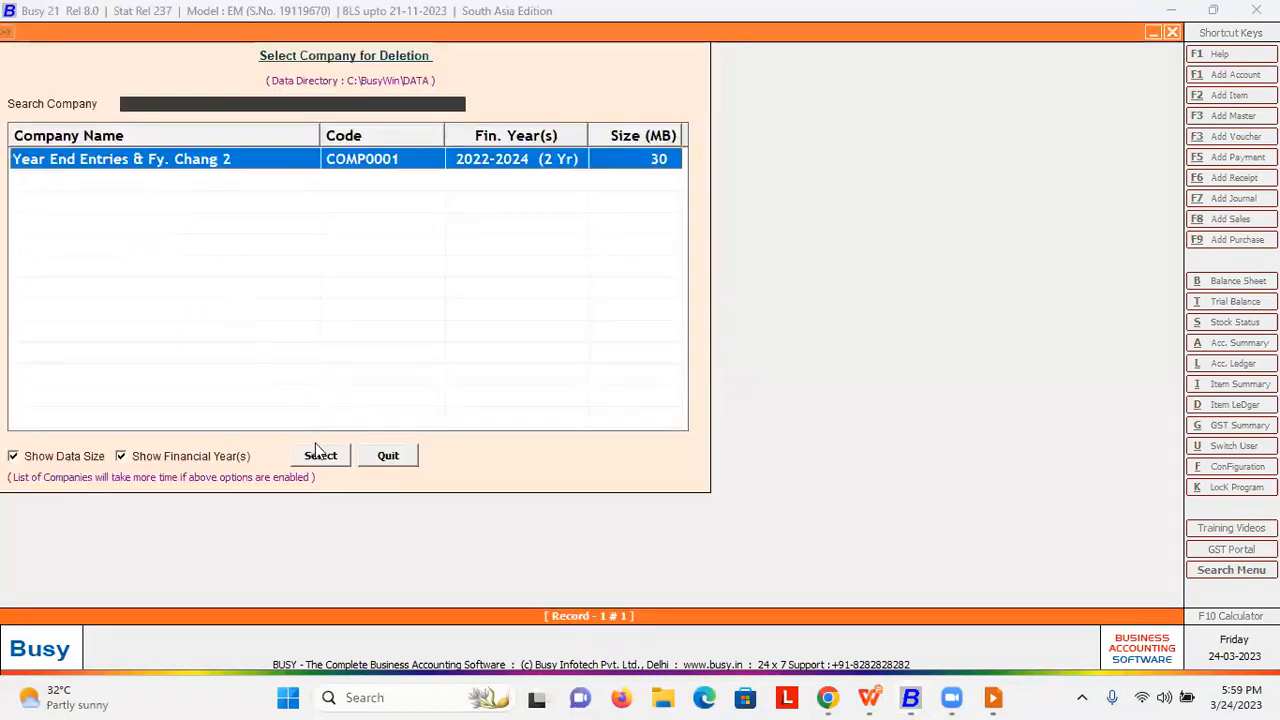
- Select the company, log in as superuser A, then reveal the next Q&A answer
{"action": "left_click", "coordinate": [320, 455]}
{"action": "type", "text": "A"}
{"action": "key", "text": "Return"}
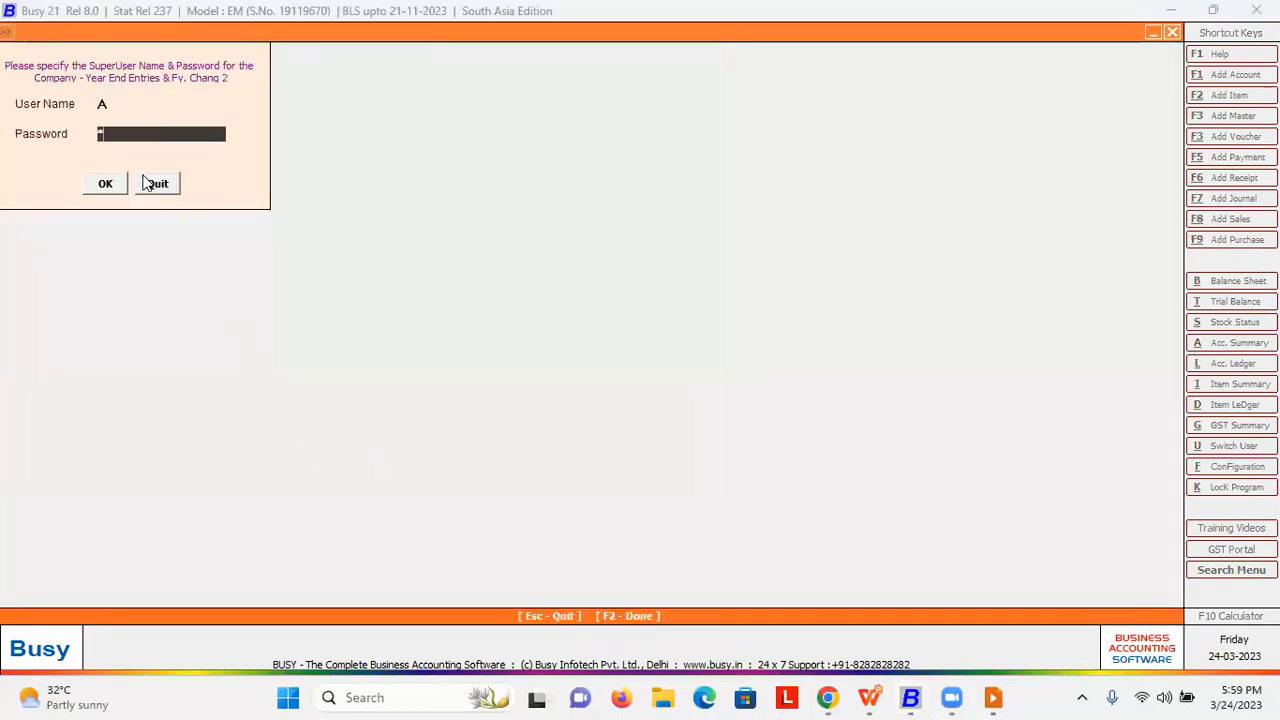
{"action": "left_click", "coordinate": [102, 186]}
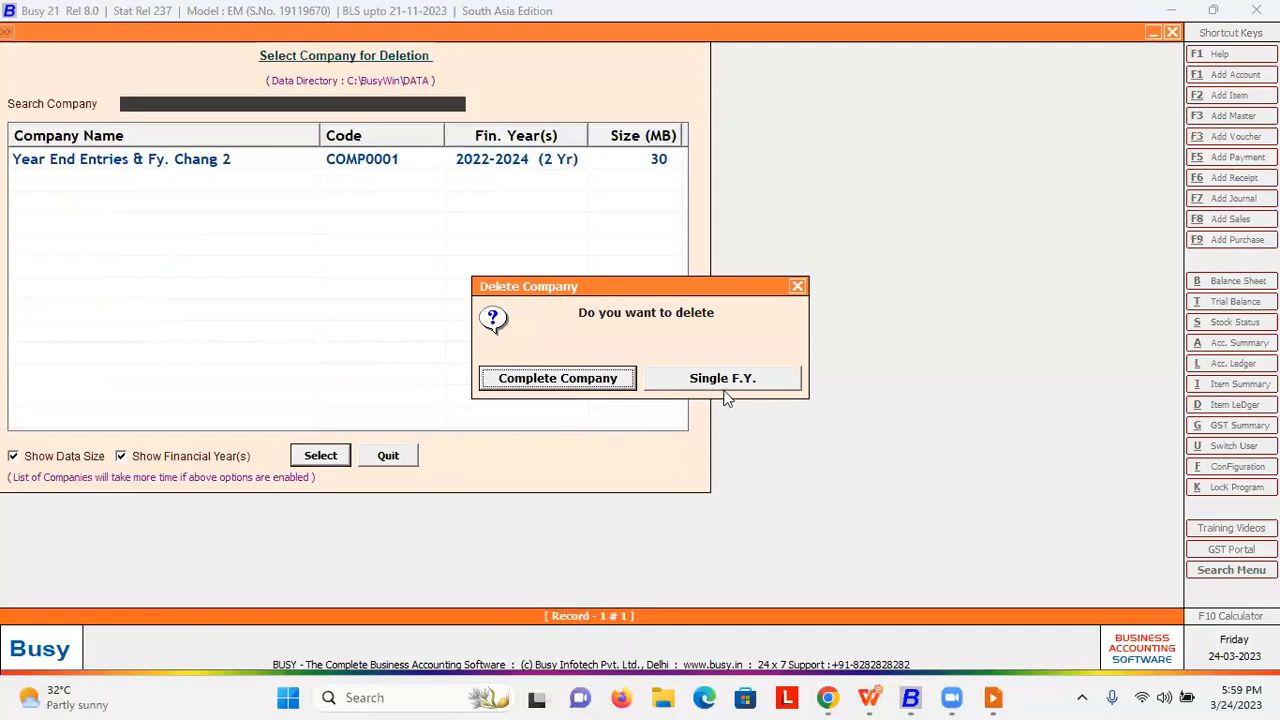
{"action": "left_click", "coordinate": [553, 386]}
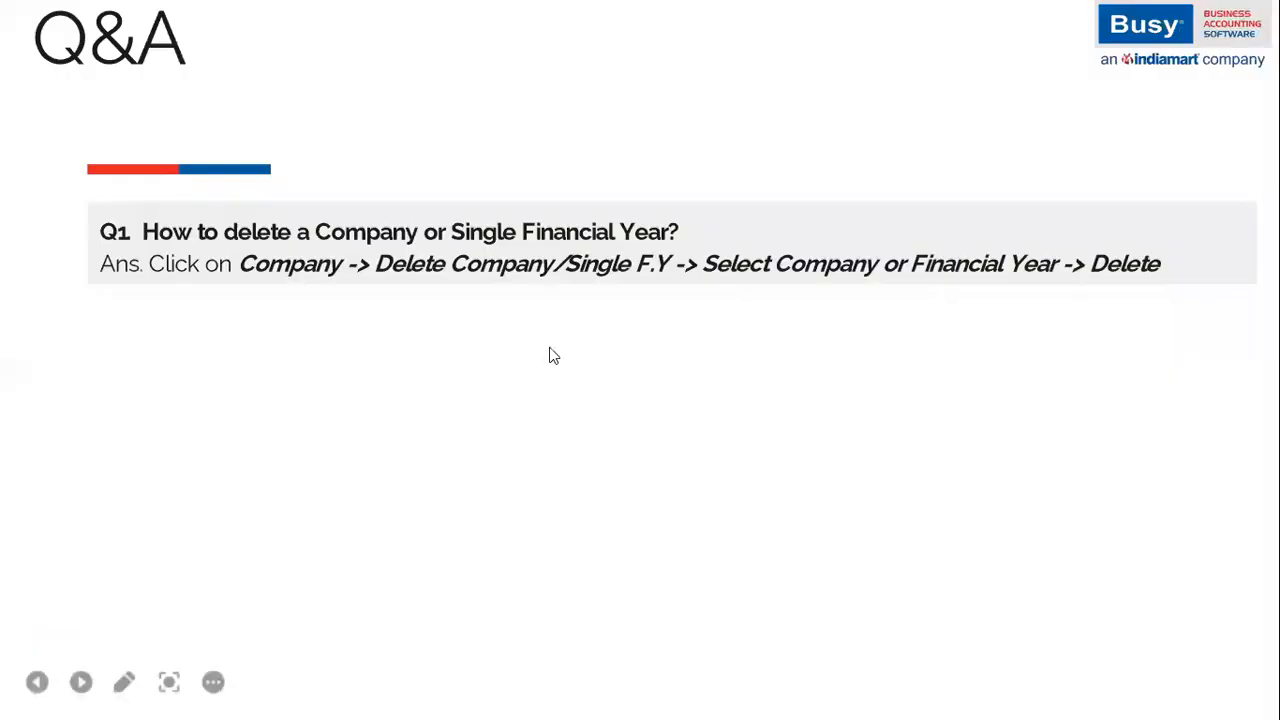
{"action": "key", "text": "Right"}
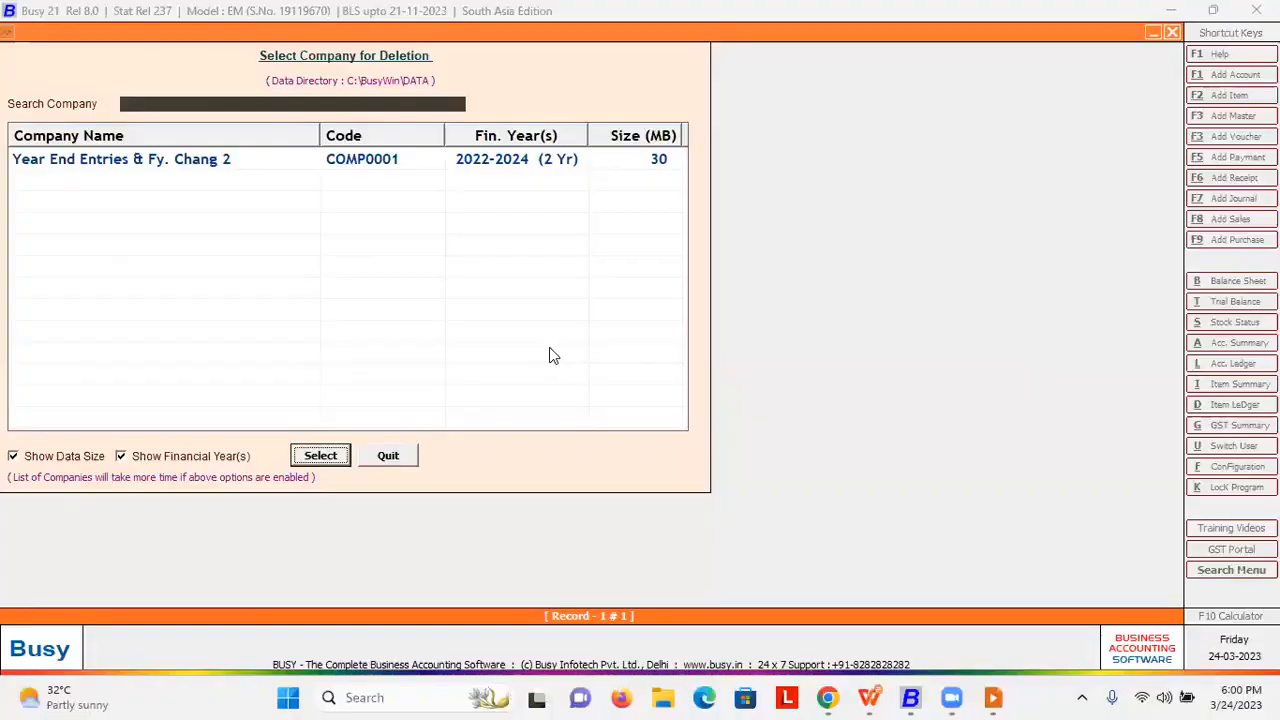
- Return to Busy's company commands, highlighting Split Financial Year, and open the taskbar menu
{"action": "key", "text": "Escape"}
{"action": "key", "text": "Up"}
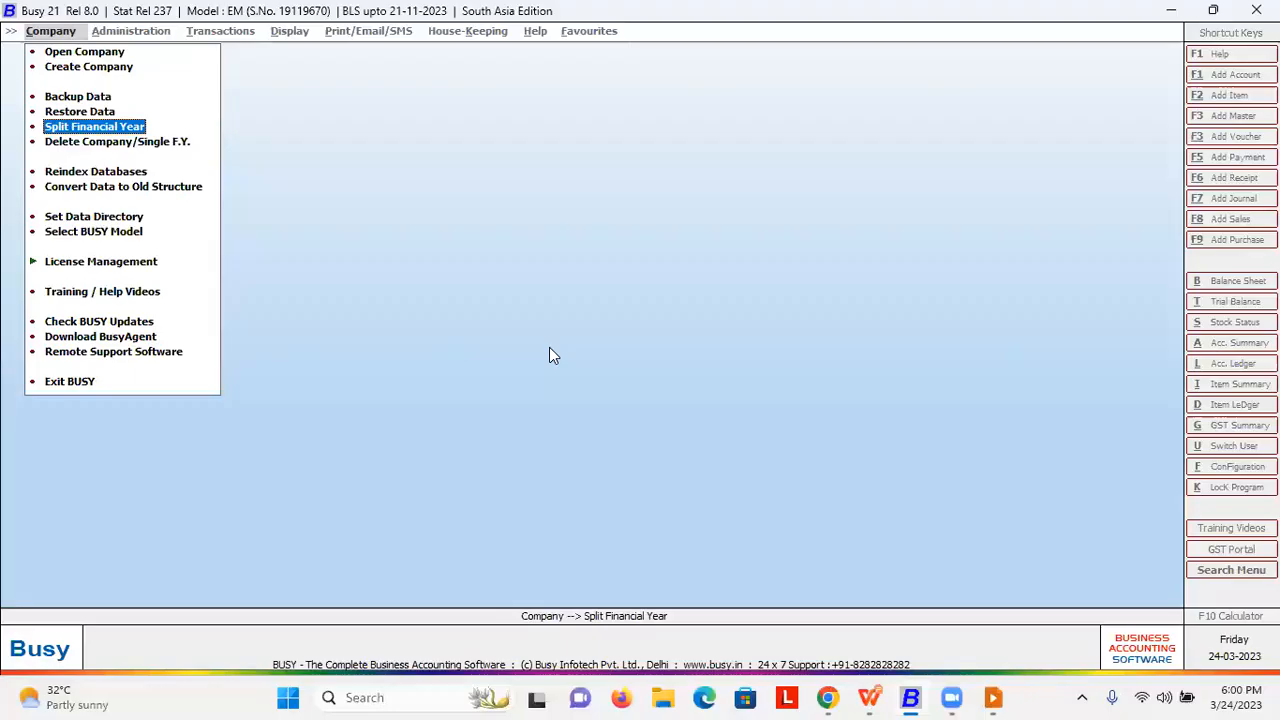
{"action": "right_click", "coordinate": [908, 699]}
- Launch a second Busy instance, acknowledge the security notice, and open the company as user A
{"action": "left_click", "coordinate": [886, 663]}
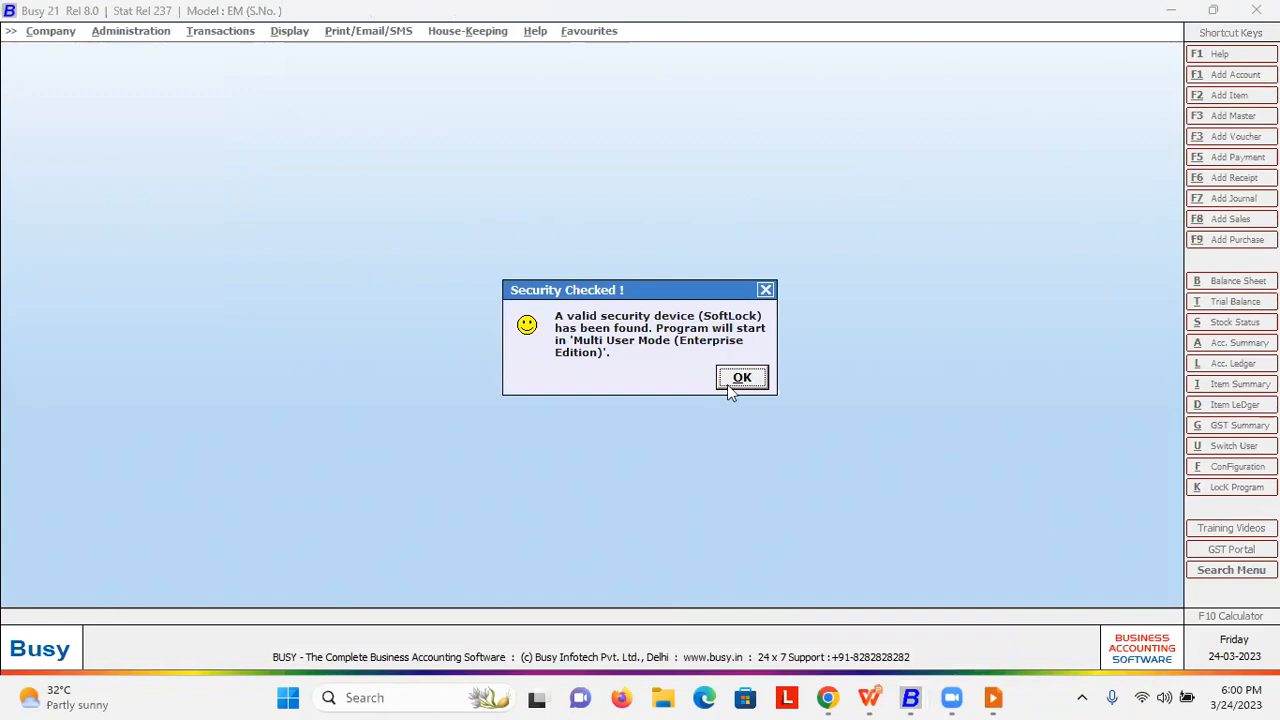
{"action": "left_click", "coordinate": [735, 382]}
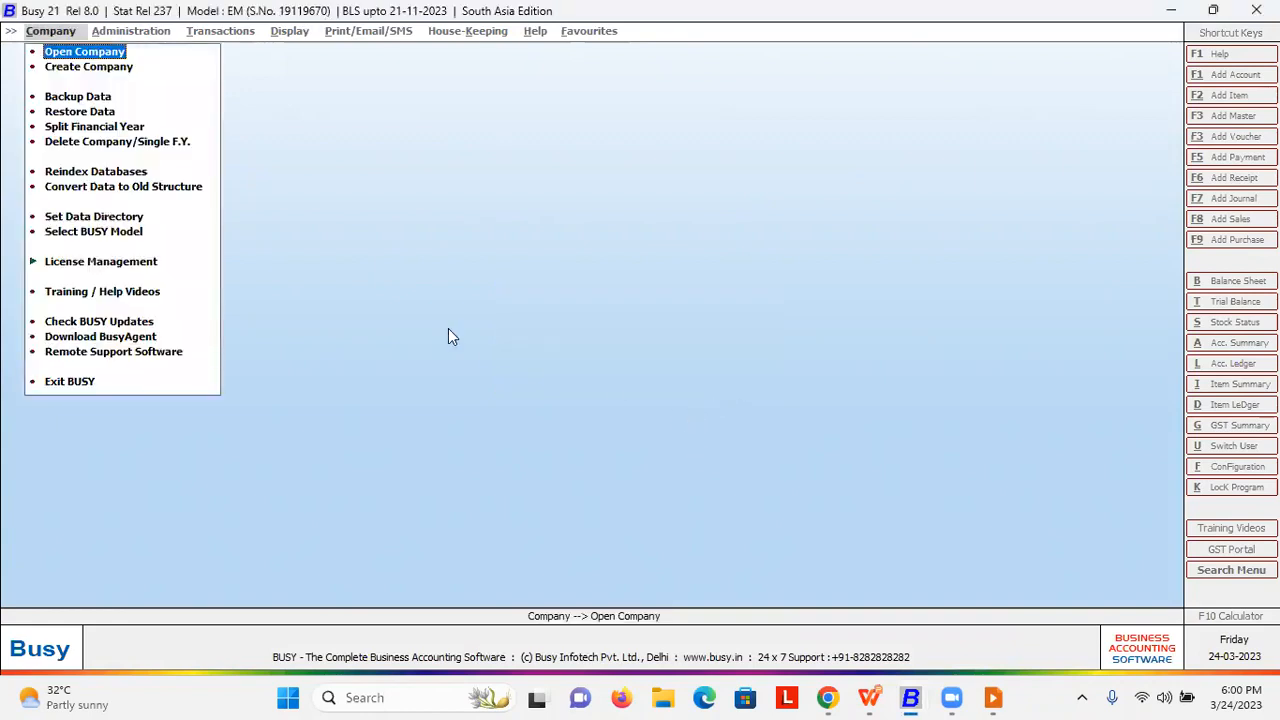
{"action": "key", "text": "Return"}
{"action": "key", "text": "Return"}
{"action": "key", "text": "Return"}
{"action": "key", "text": "Return"}
{"action": "type", "text": "A"}
{"action": "key", "text": "Return"}
{"action": "key", "text": "Return"}
{"action": "key", "text": "Return"}
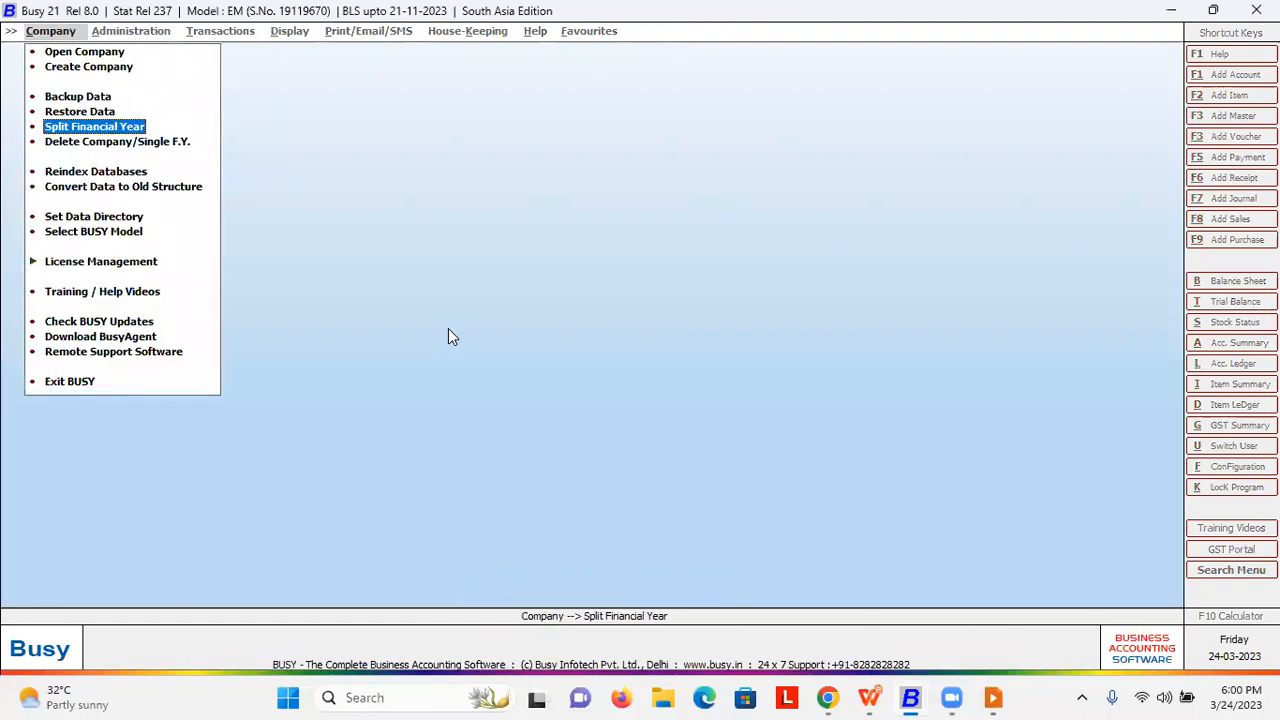
{"action": "key", "text": "alt+Tab"}
{"action": "key", "text": "alt+Tab"}
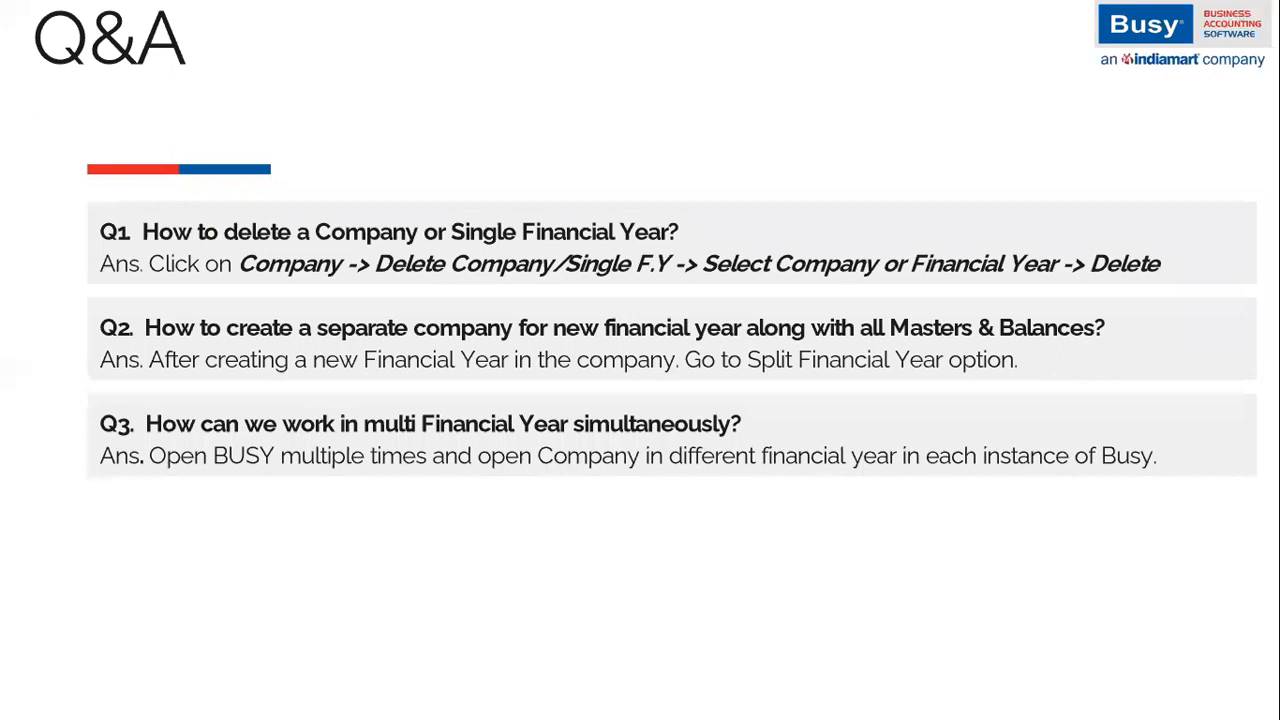
- Reveal the Q4 and Q5 answers on the Q&A slide, then return to Busy 21
{"action": "key", "text": "Right"}
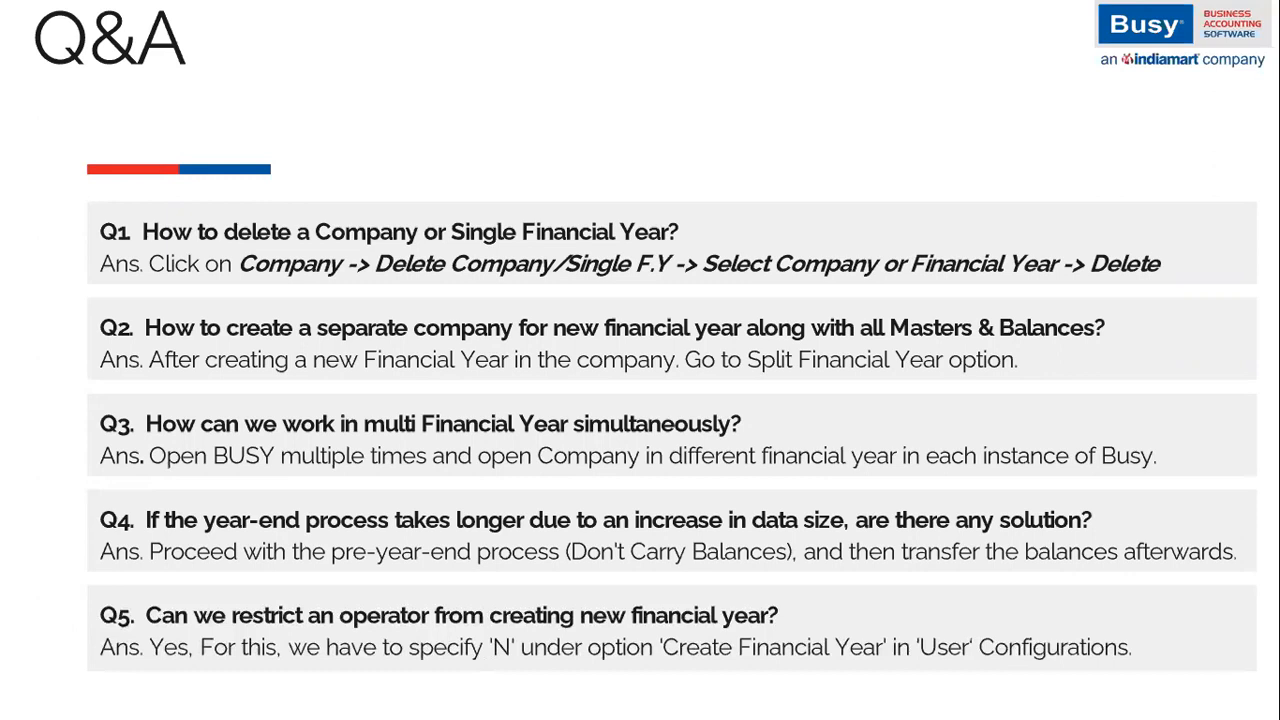
{"action": "key", "text": "alt+Tab"}
{"action": "key", "text": "alt+Tab"}
{"action": "key", "text": "alt+Tab"}
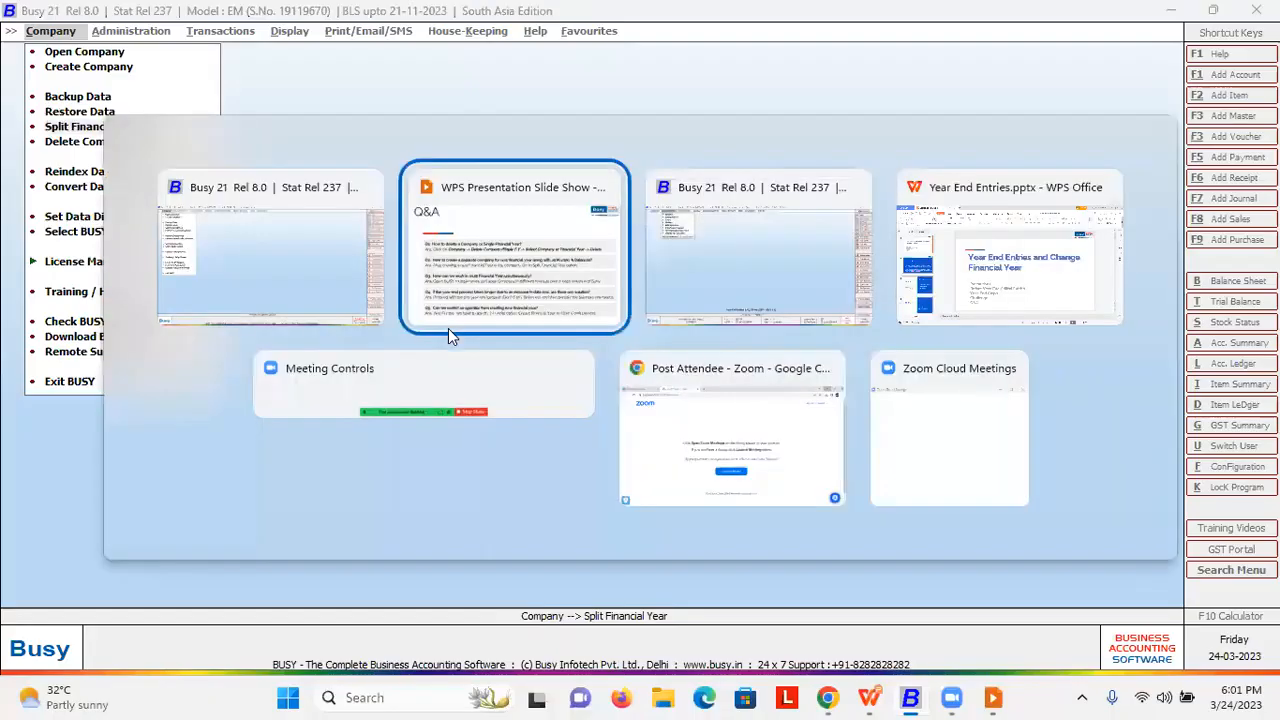
- Open user B's settings through Administration > Users > Modify
{"action": "key", "text": "Return"}
{"action": "key", "text": "Down"}
{"action": "key", "text": "Return"}
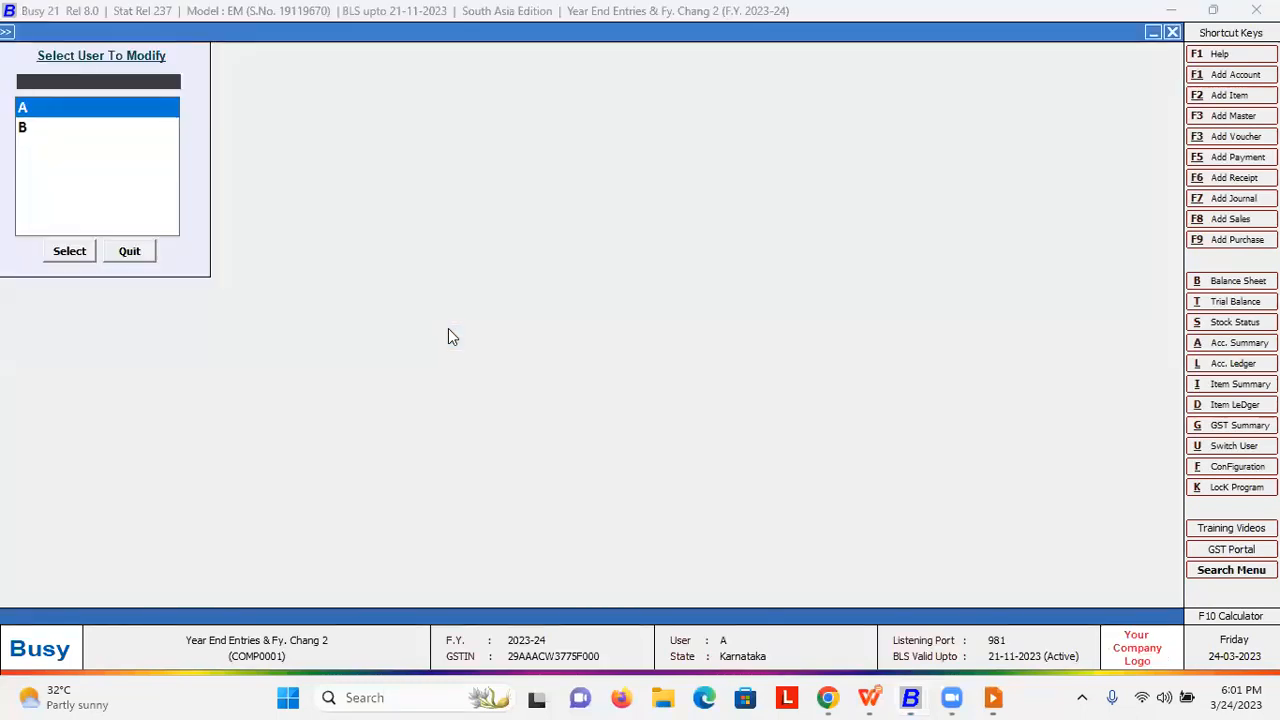
{"action": "key", "text": "Down"}
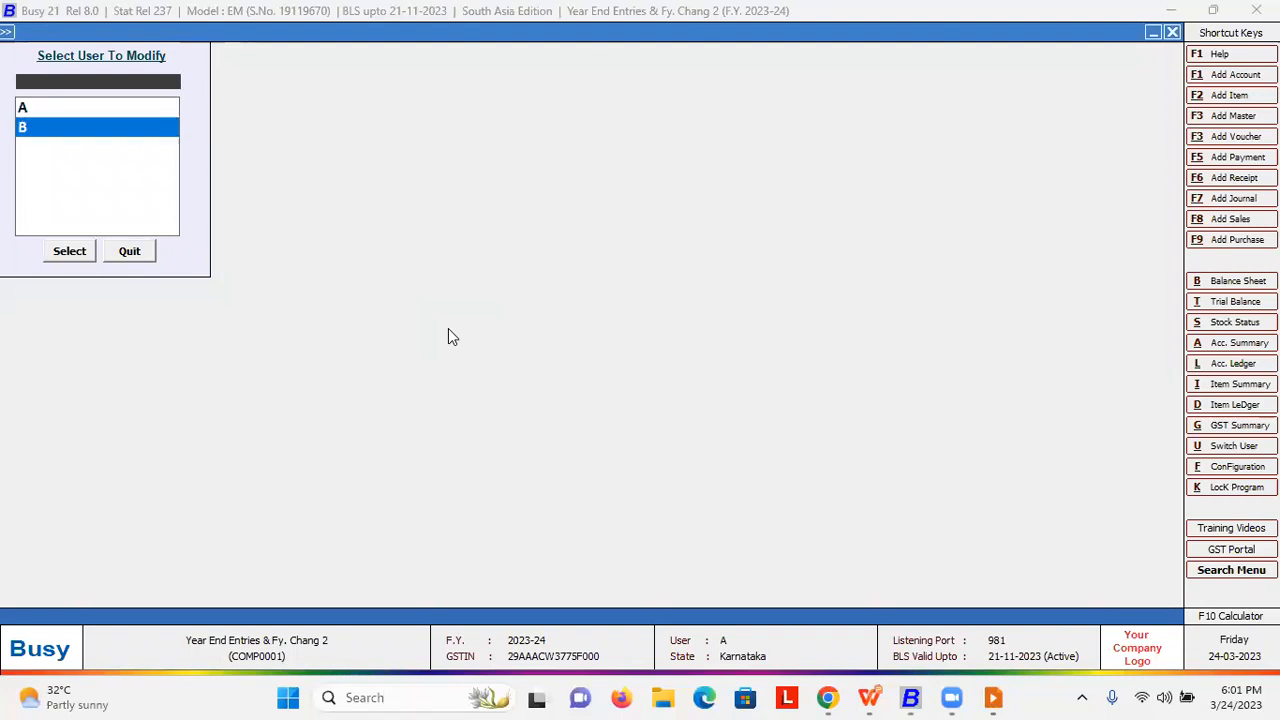
{"action": "key", "text": "Return"}
- Find 'financial', set Create Financial Year to N, save with F2, then advance the slides
{"action": "key", "text": "F3"}
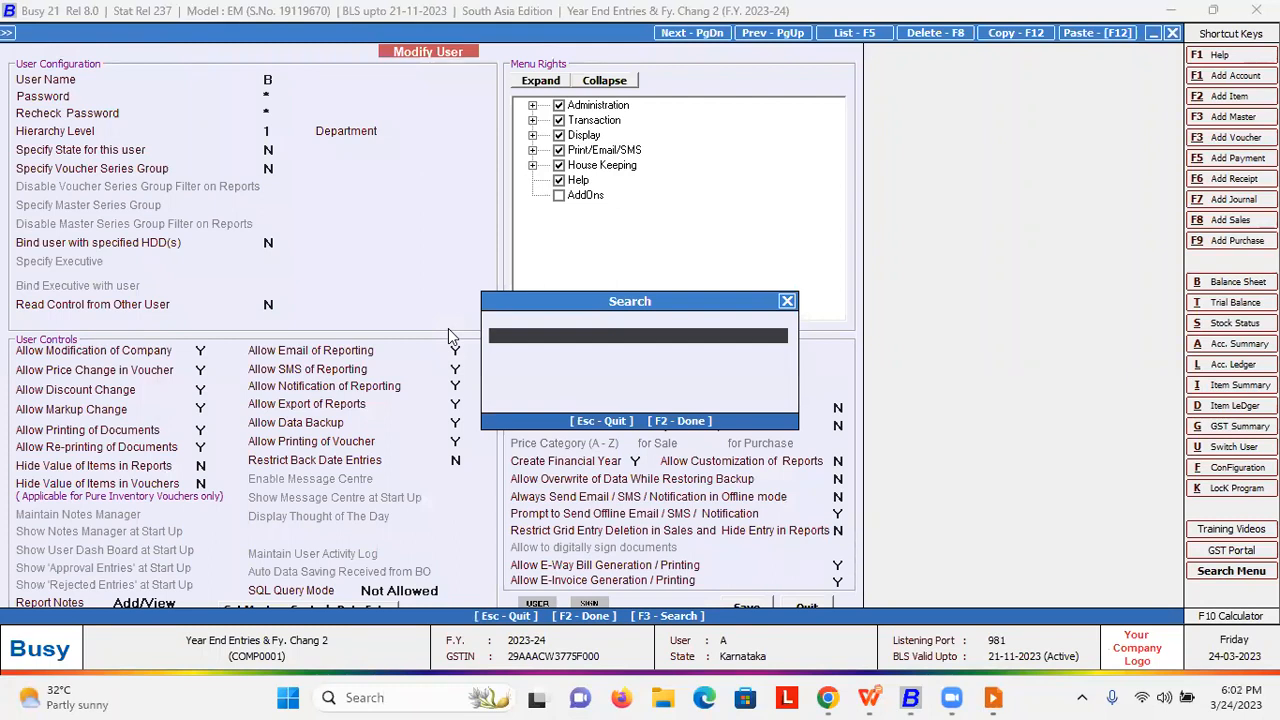
{"action": "type", "text": "financial"}
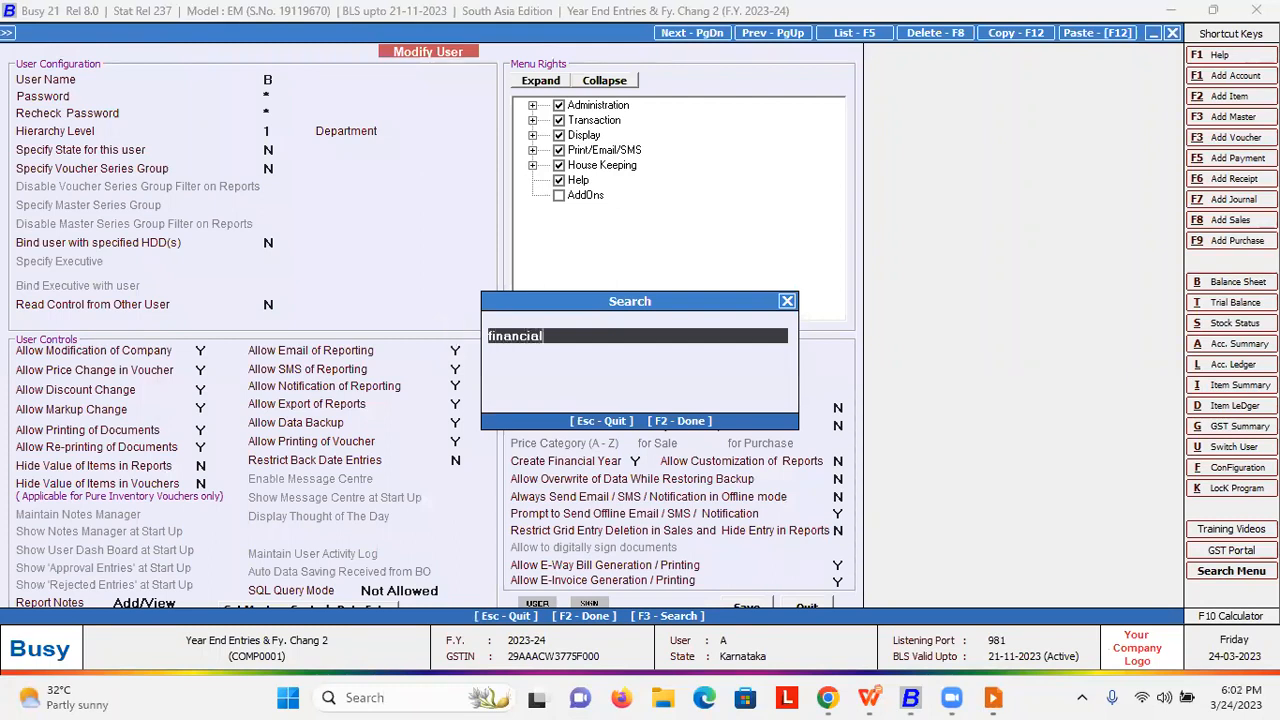
{"action": "key", "text": "Return"}
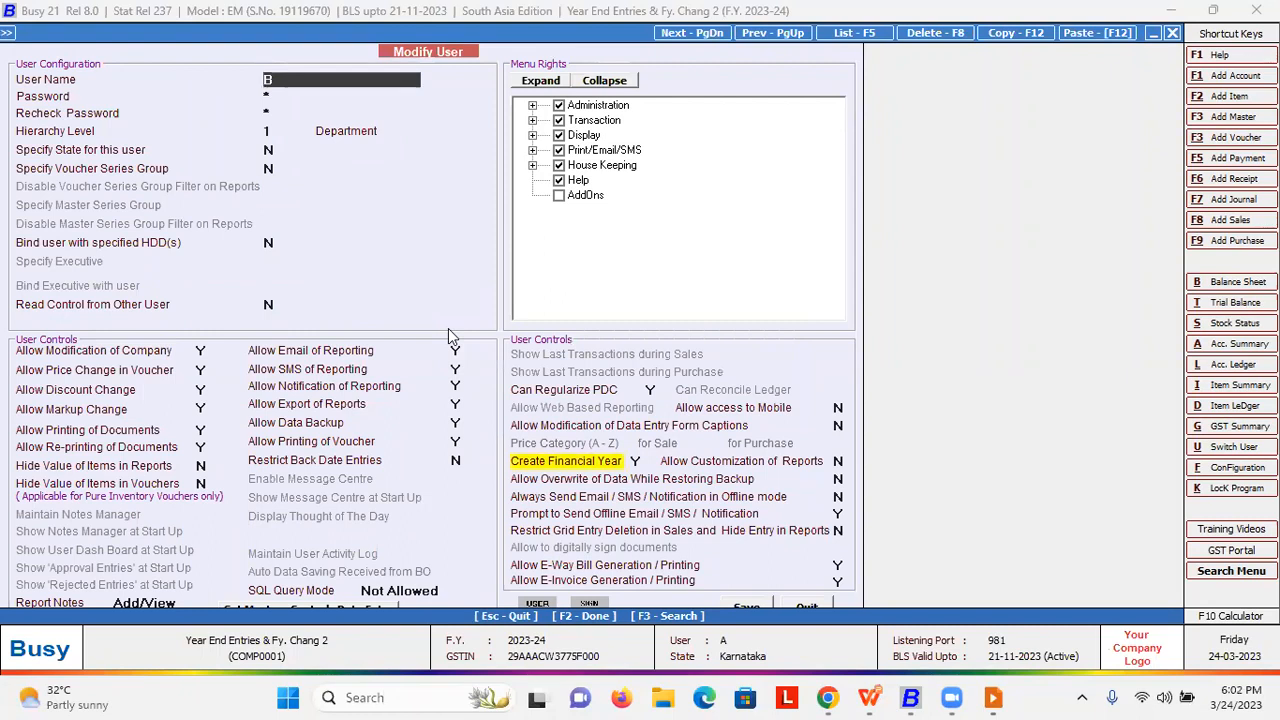
{"action": "key", "text": "Return"}
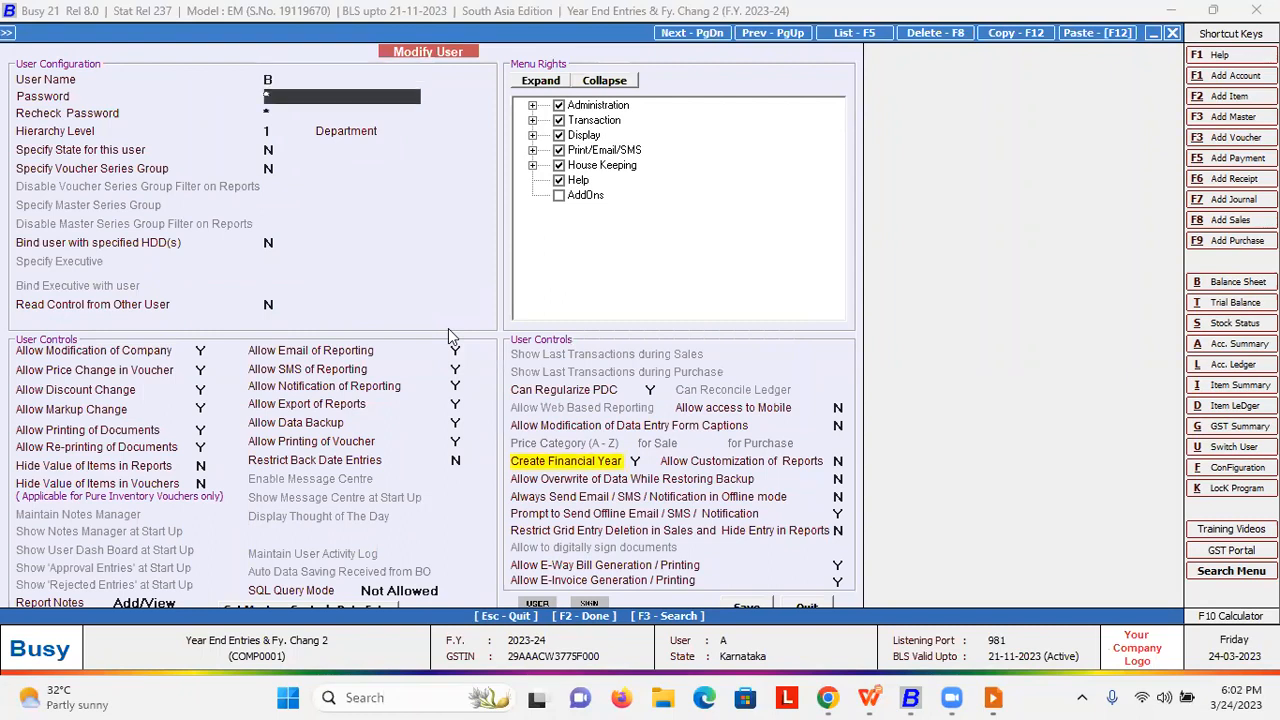
{"action": "left_click", "coordinate": [638, 462]}
{"action": "key", "text": "n"}
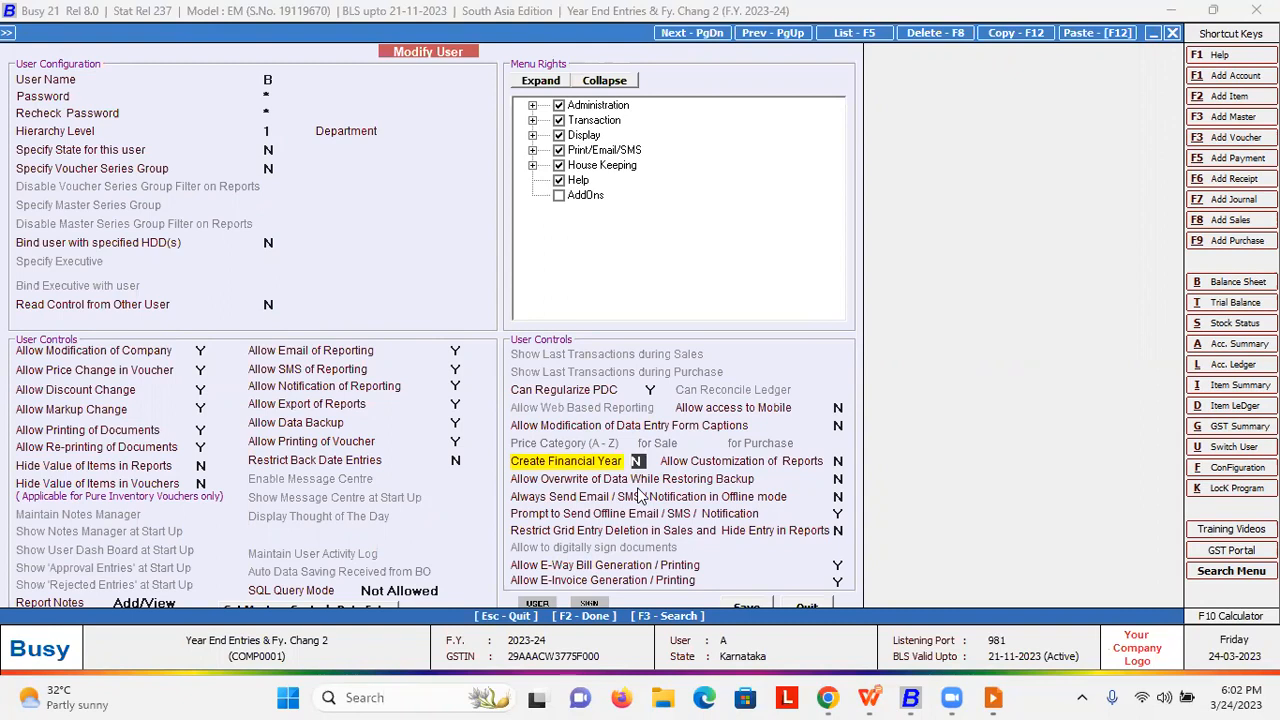
{"action": "key", "text": "F2"}
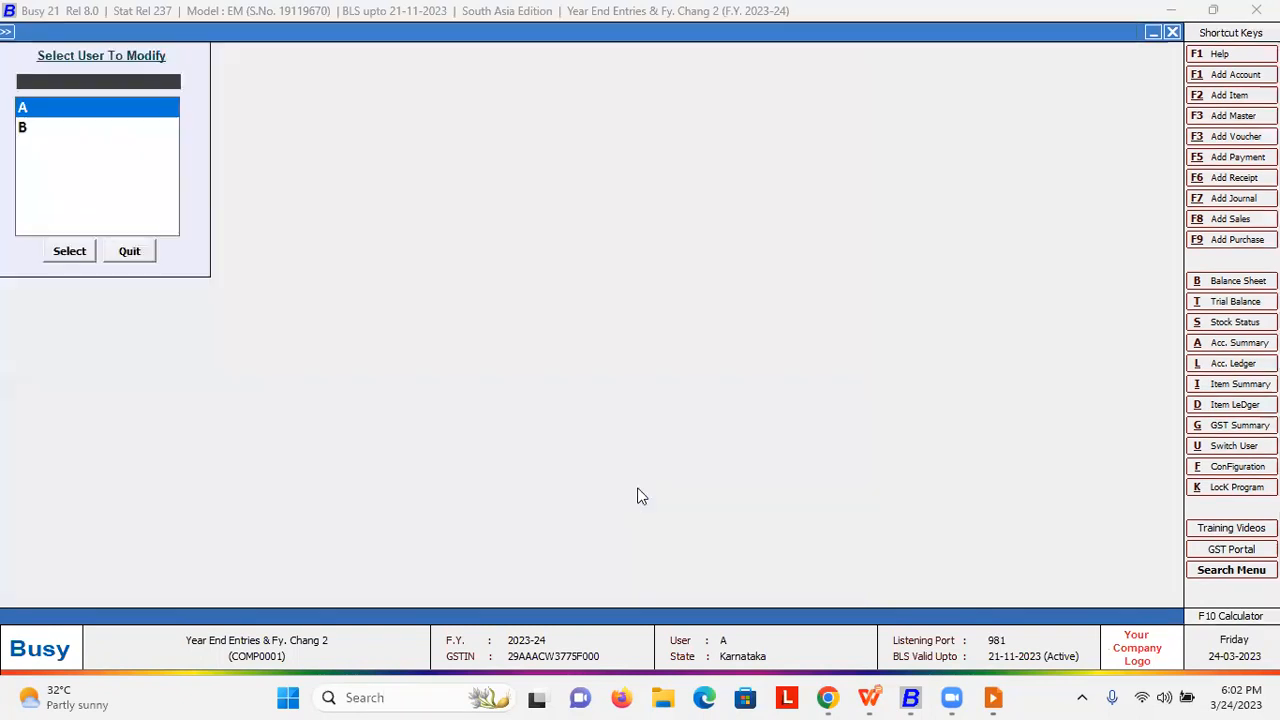
{"action": "key", "text": "Escape"}
{"action": "key", "text": "alt+Tab"}
{"action": "key", "text": "alt+Tab"}
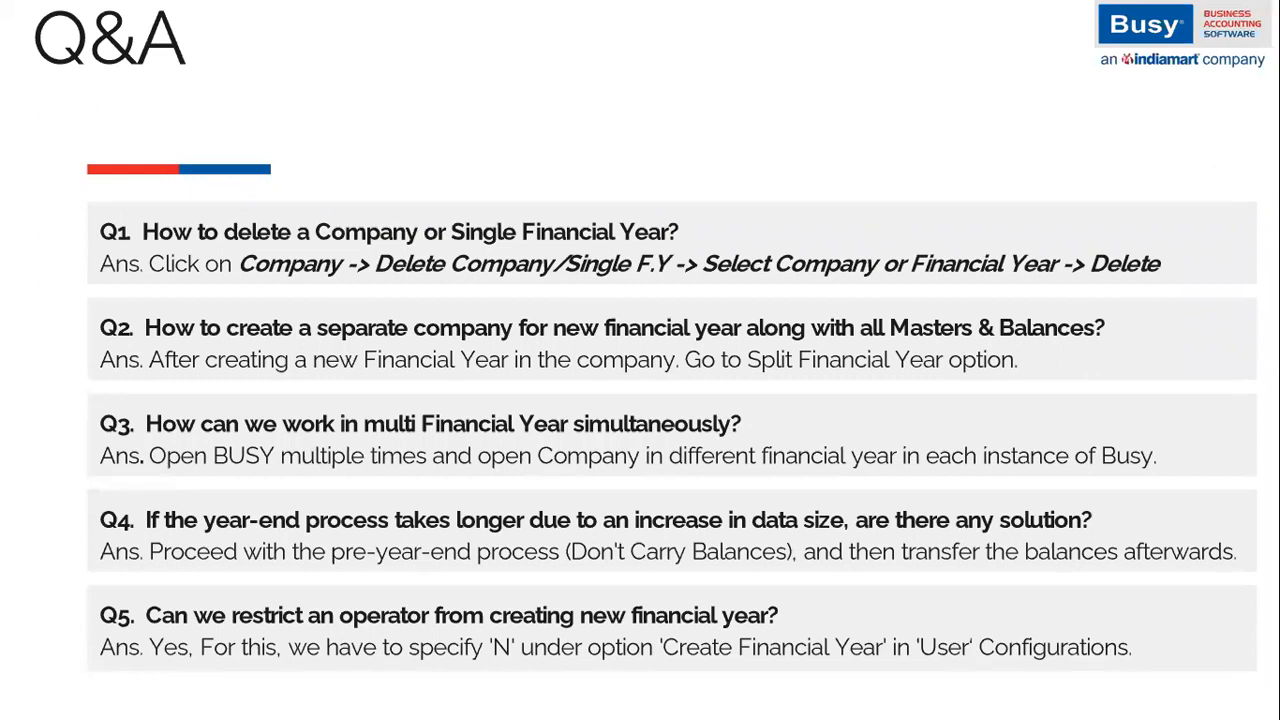
{"action": "key", "text": "Right"}
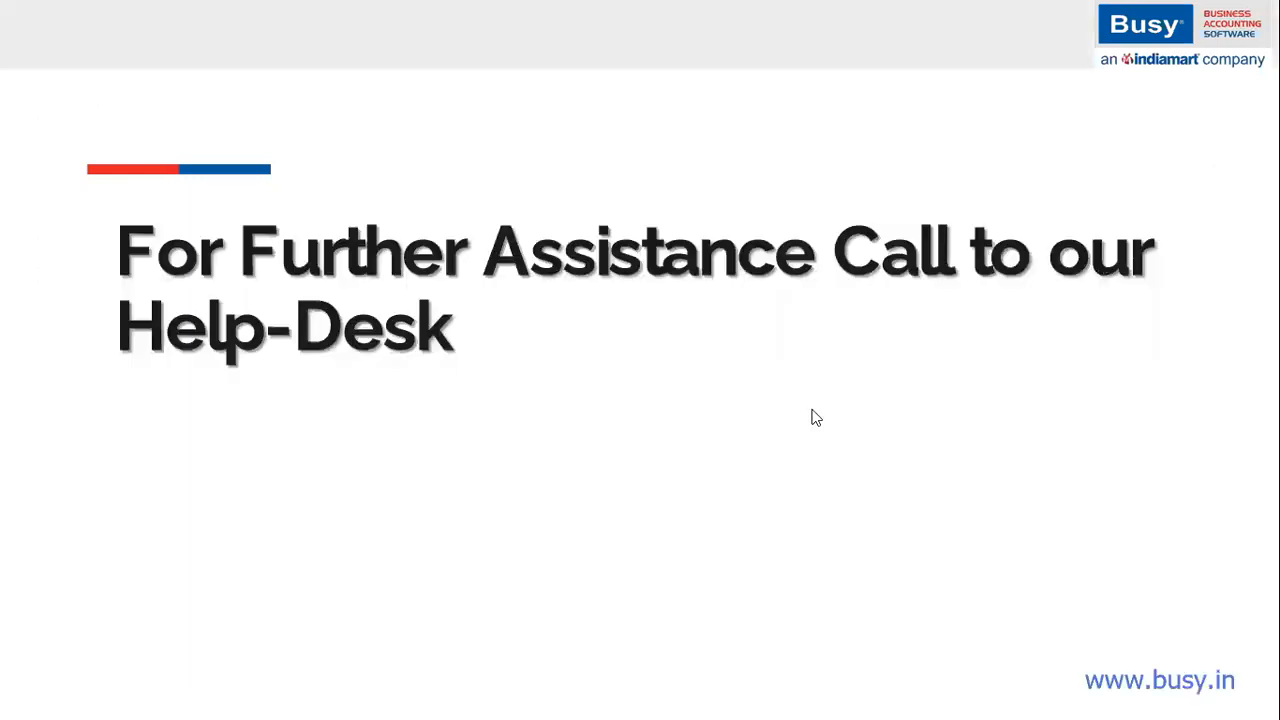